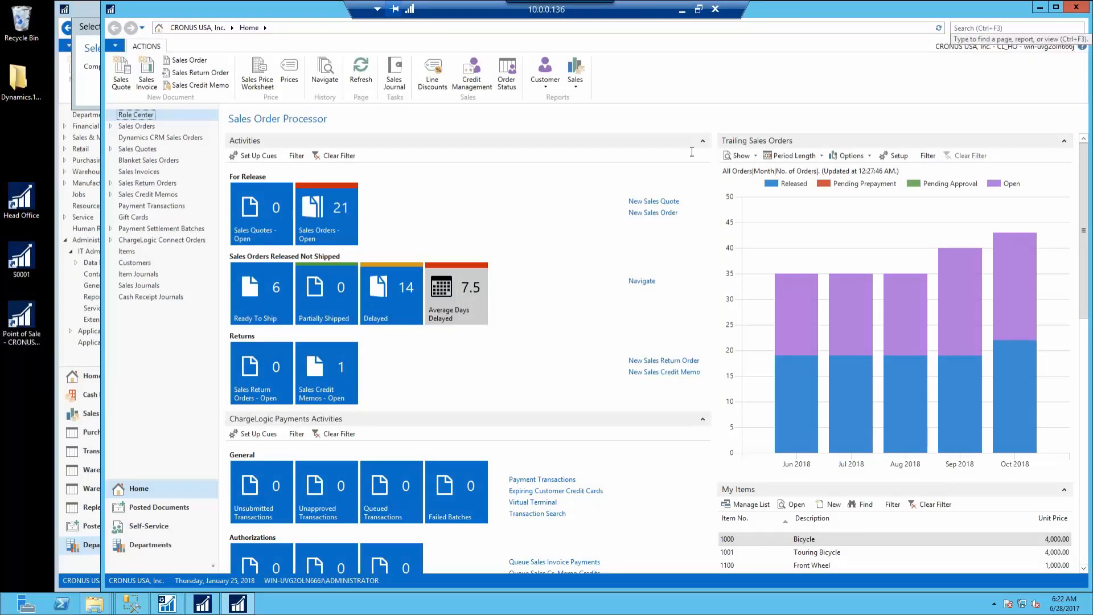
Go to Retail > Administration > Replication and open the Database Profiles list
left_click(150, 544)
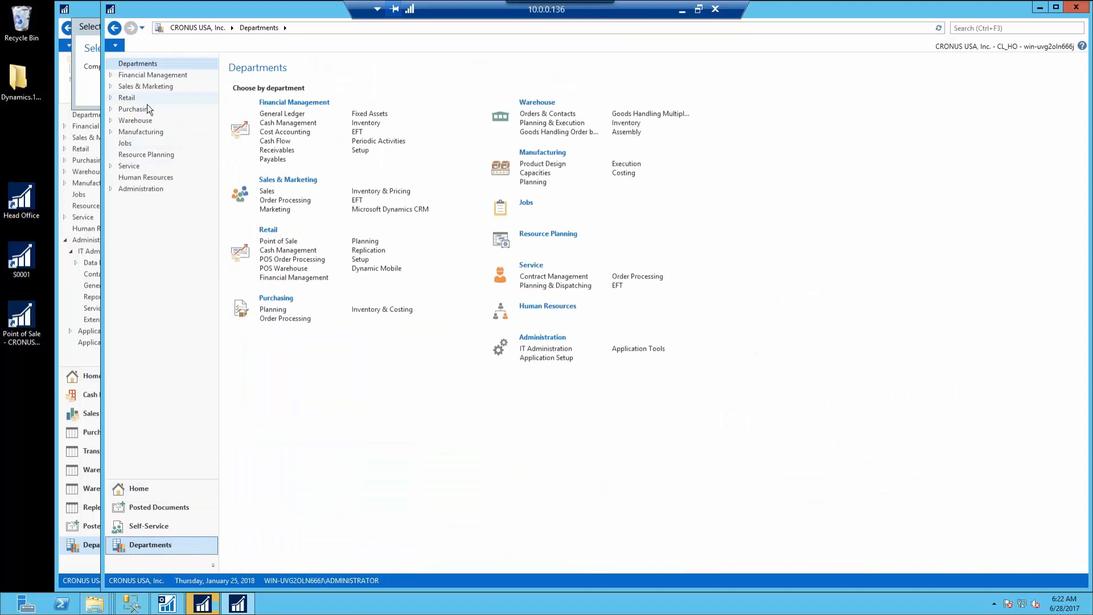
left_click(141, 98)
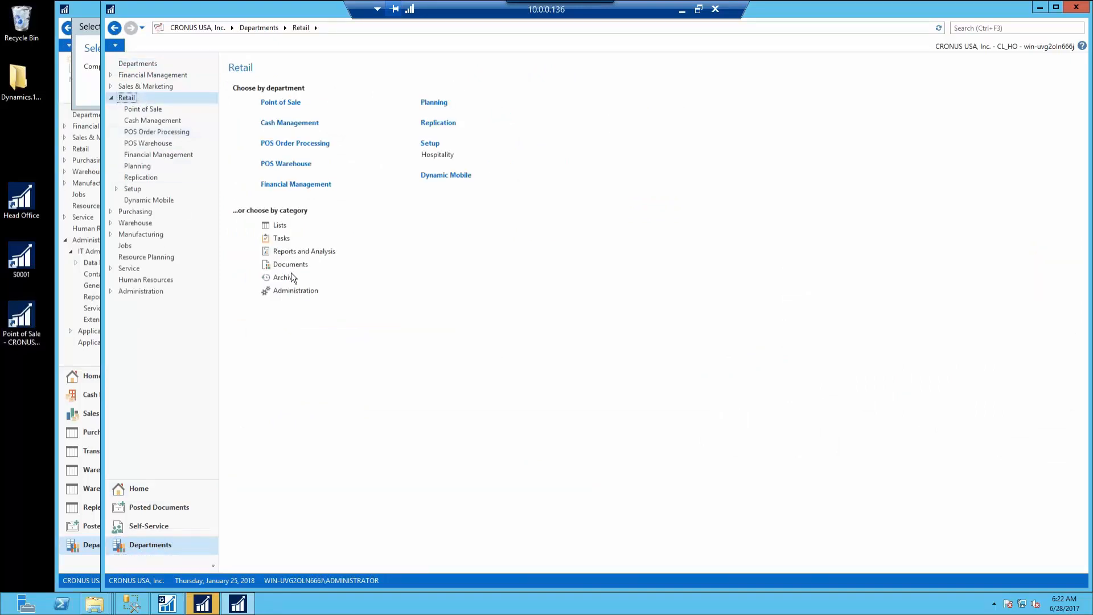
left_click(295, 291)
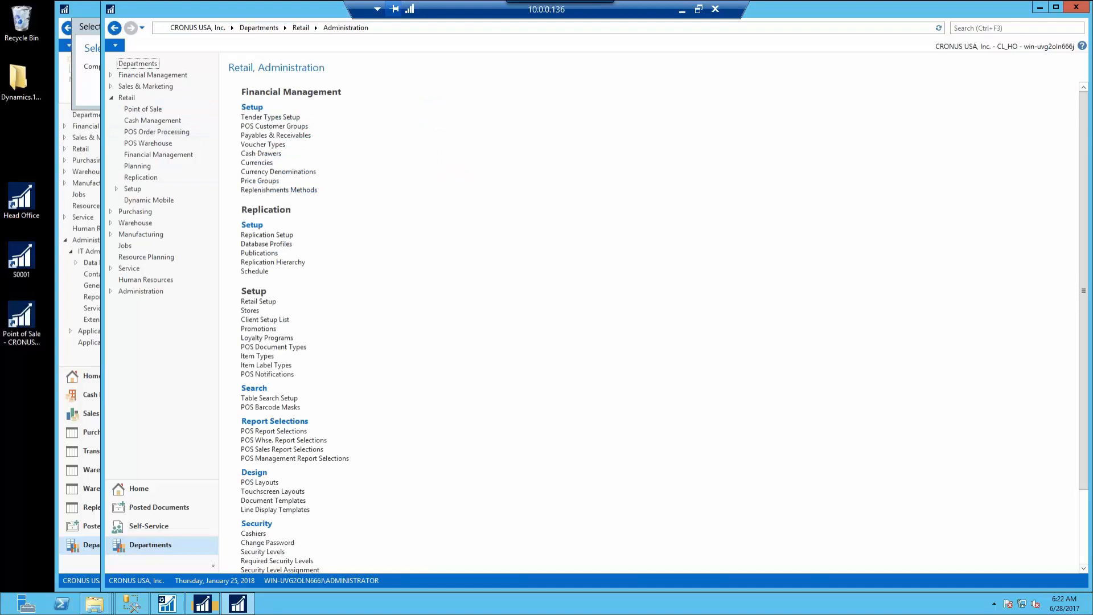
left_click(157, 176)
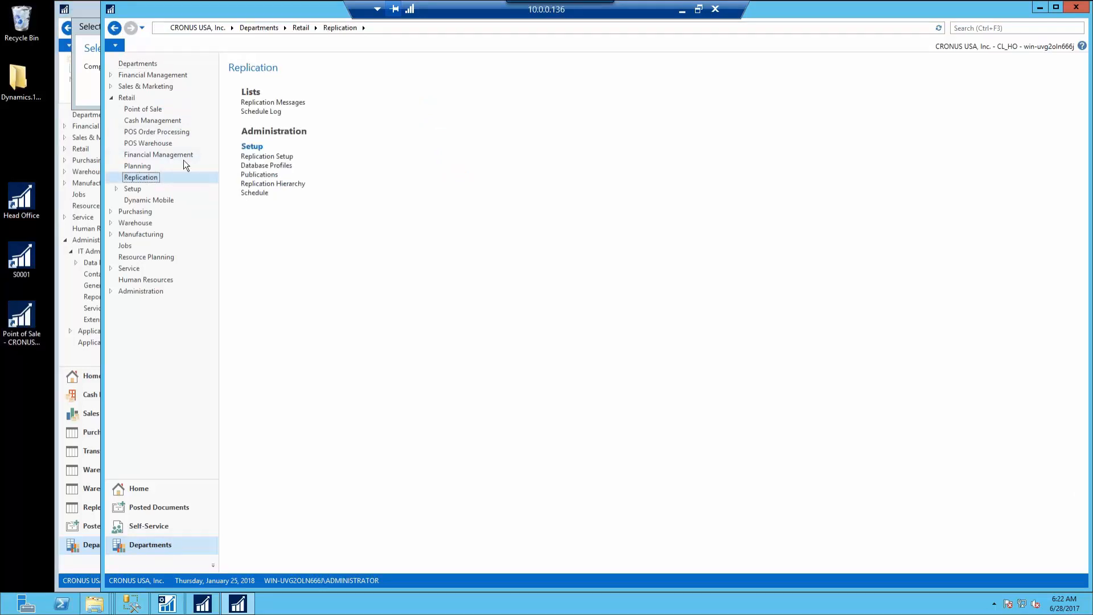
left_click(283, 166)
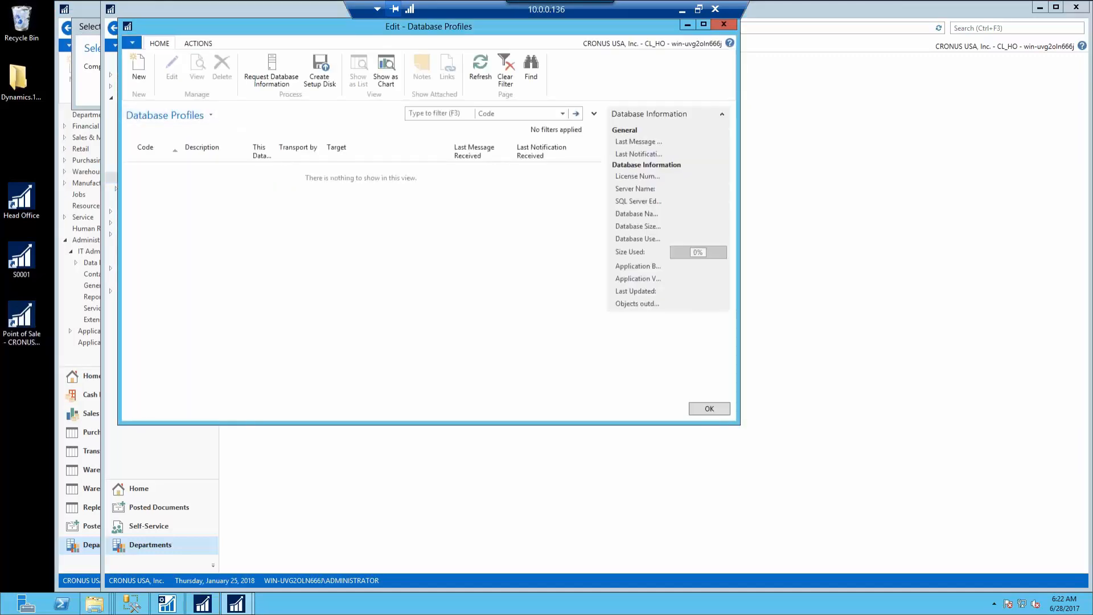
Create database profile HO, 'Head Office', with replication not on hold and Message Queue transport
left_click(142, 72)
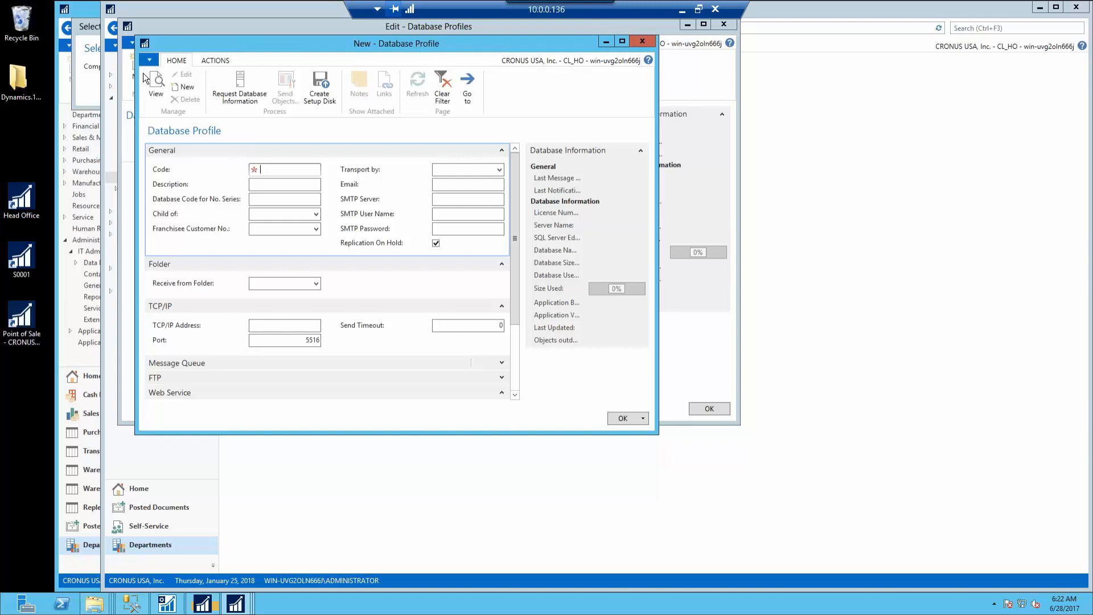
type("HO")
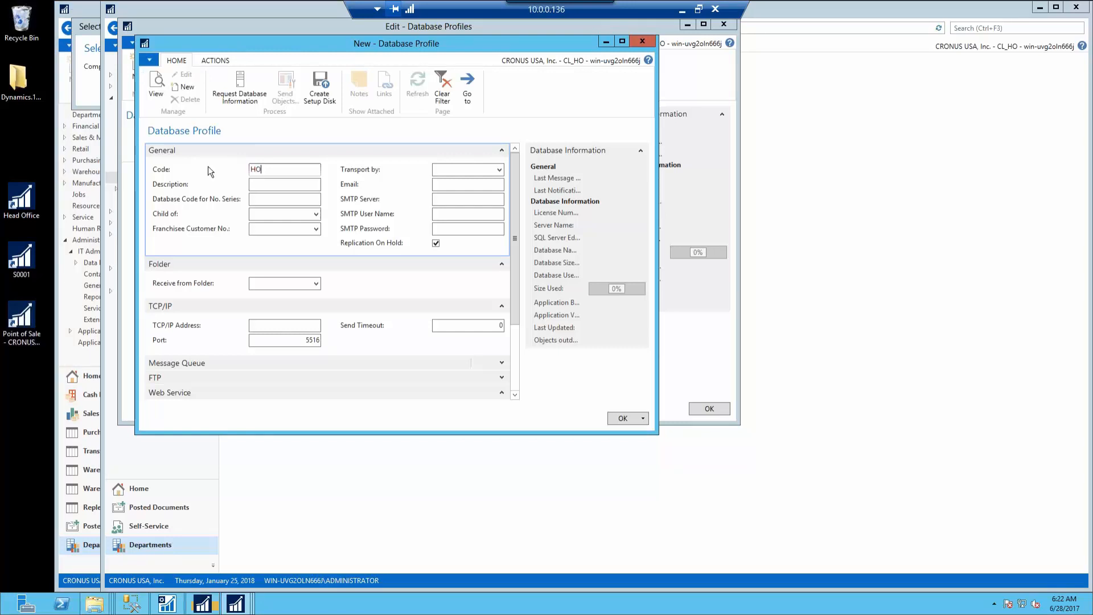
left_click(267, 186)
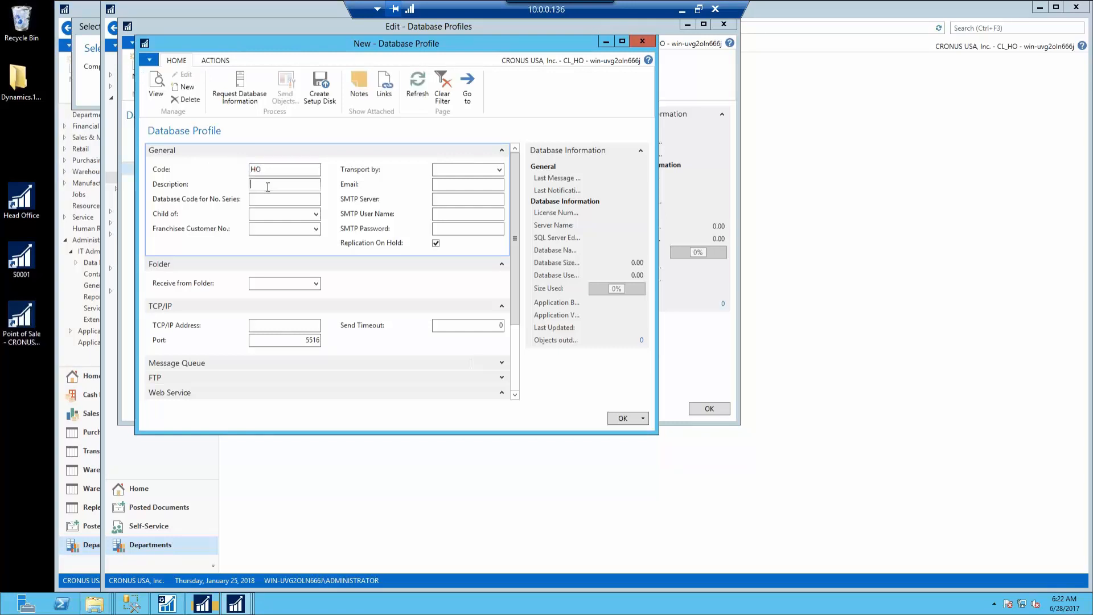
type("Hedad")
key("BackSpace")
key("BackSpace")
key("BackSpace")
key("BackSpace")
type("ad Office")
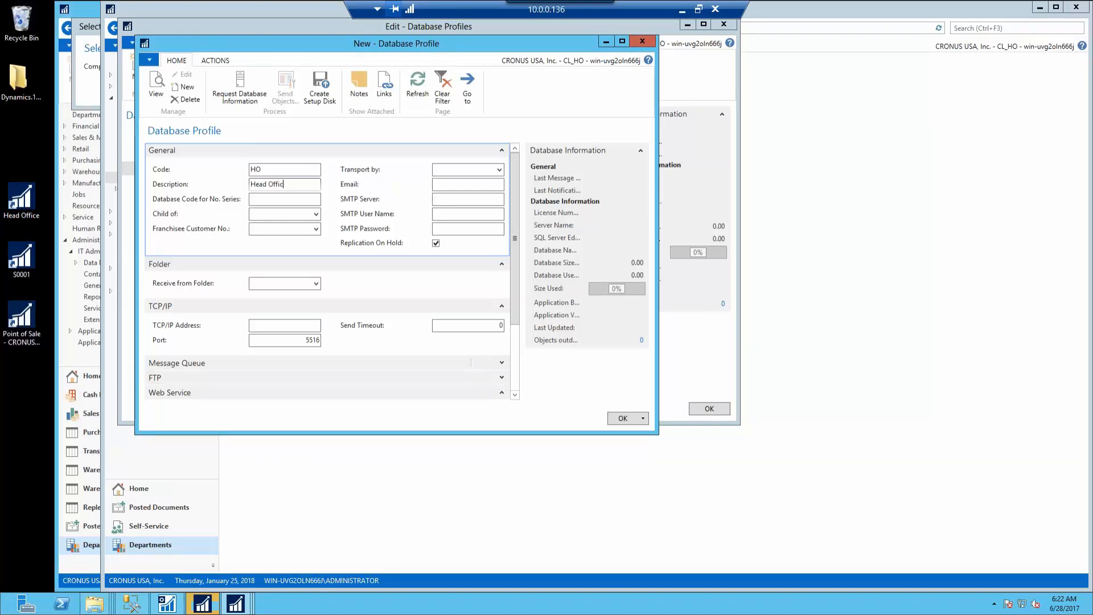
left_click(436, 244)
left_click(499, 170)
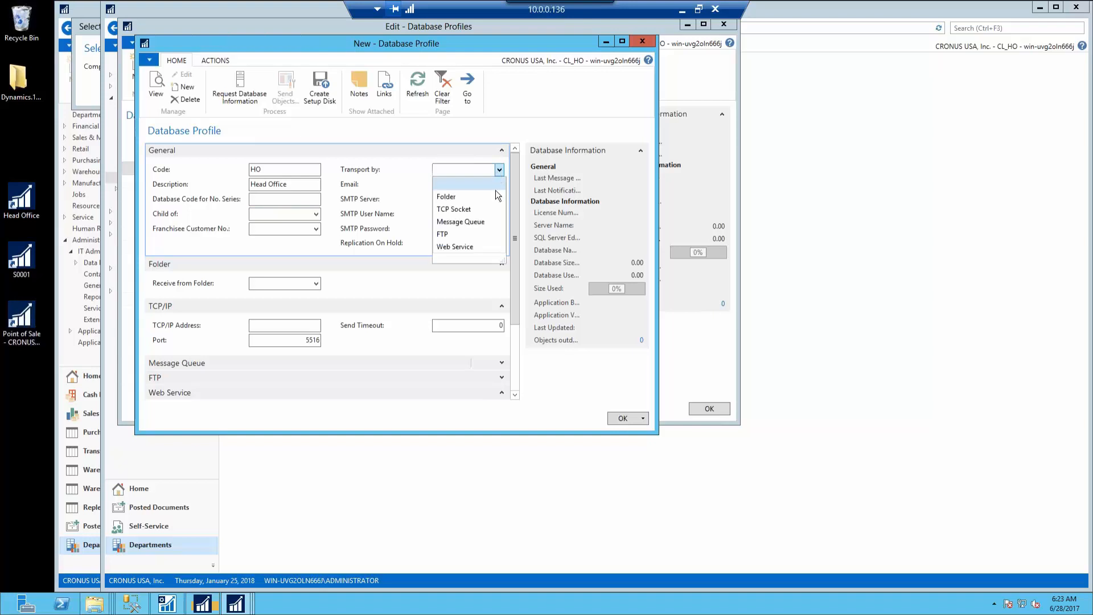
left_click(473, 222)
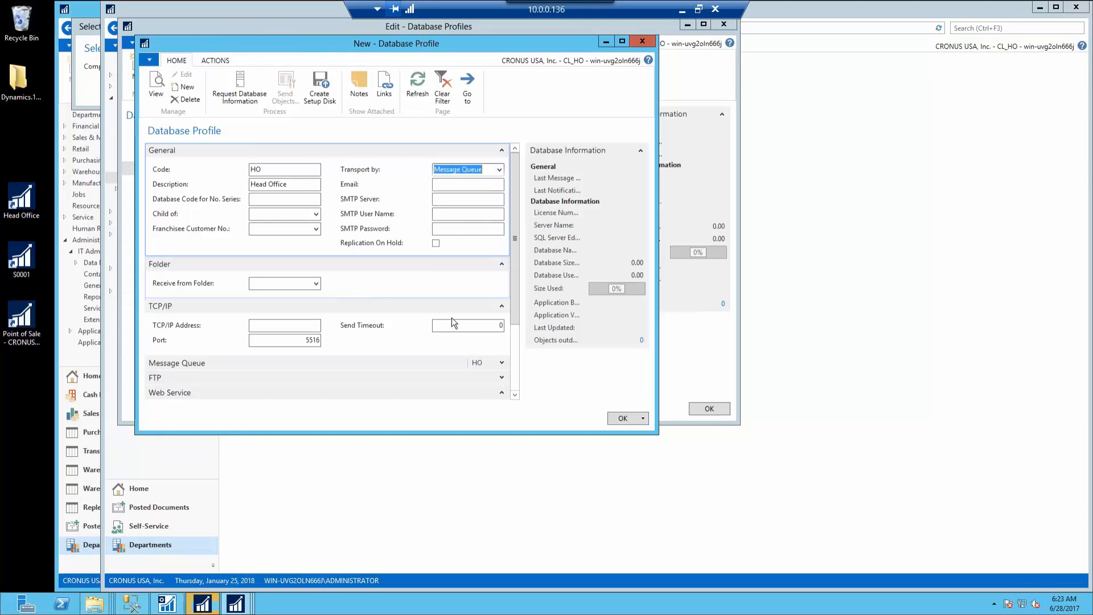
Set HO's message queue address to 127.0.0.1 with the TCP/IP protocol
scroll(516, 346, "down", 3)
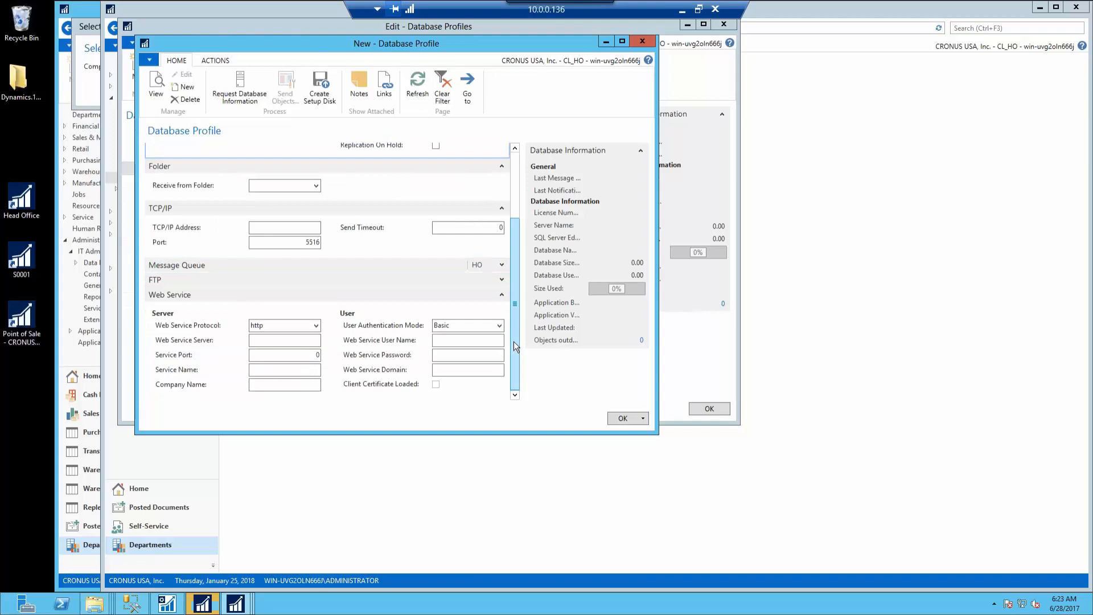
left_click(503, 266)
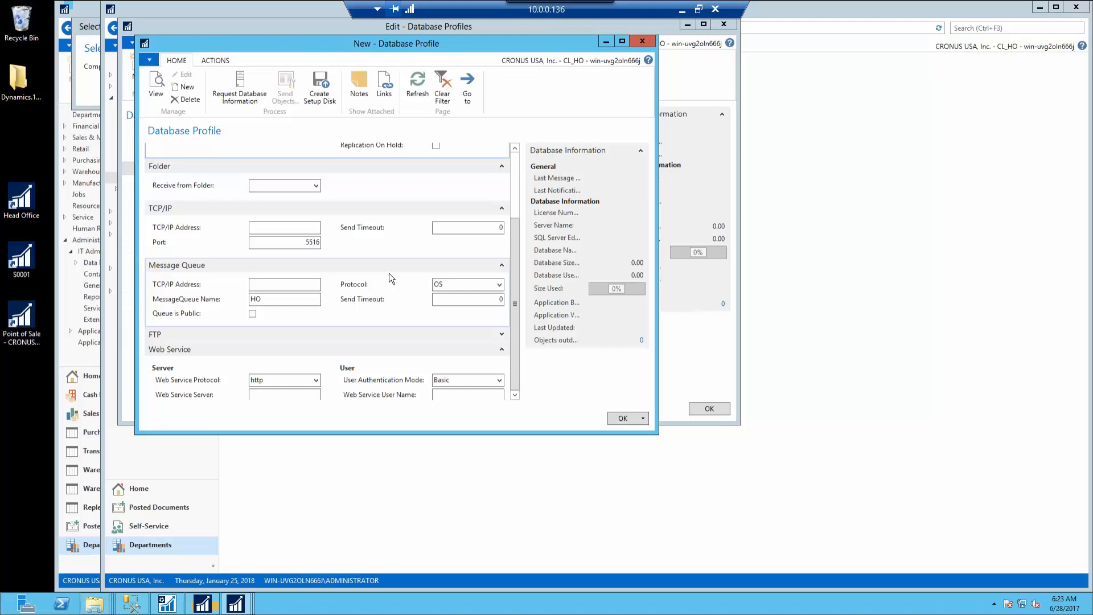
left_click(293, 285)
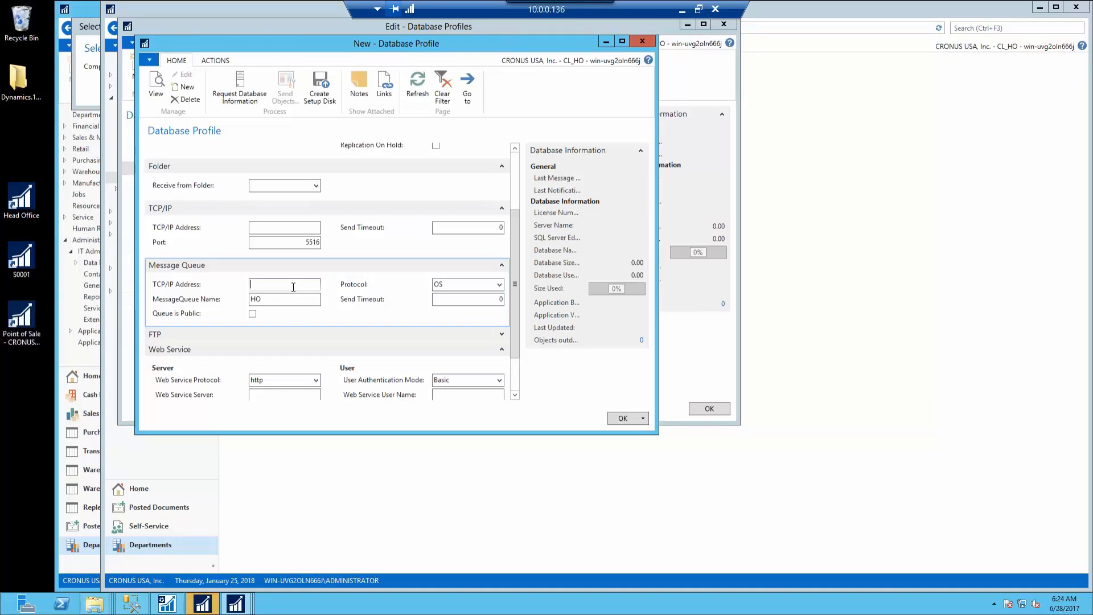
type("7.0.0.1")
key("Tab")
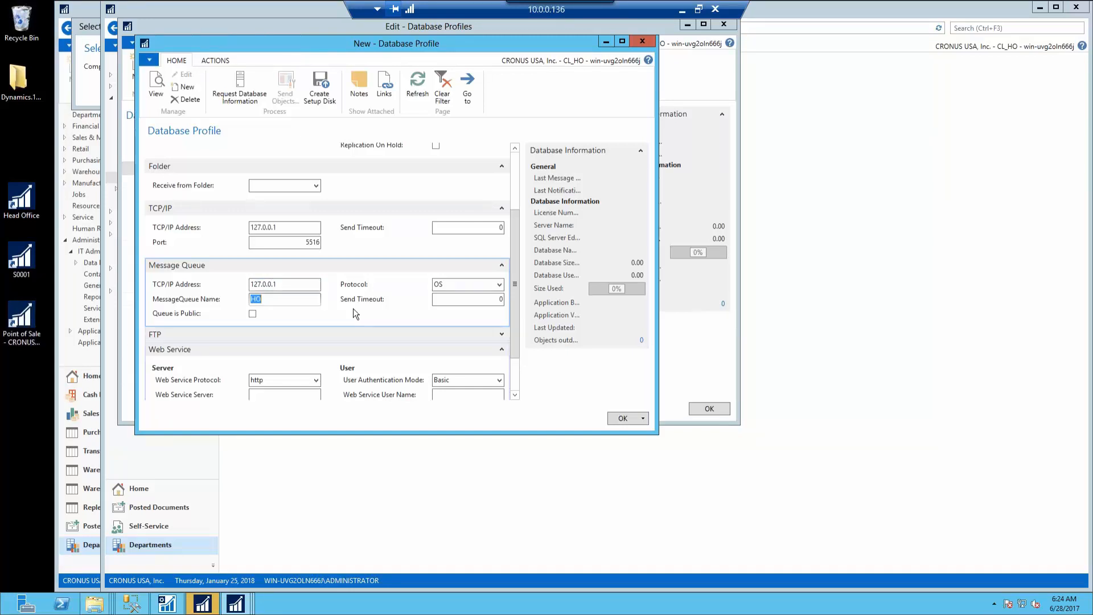
left_click(499, 285)
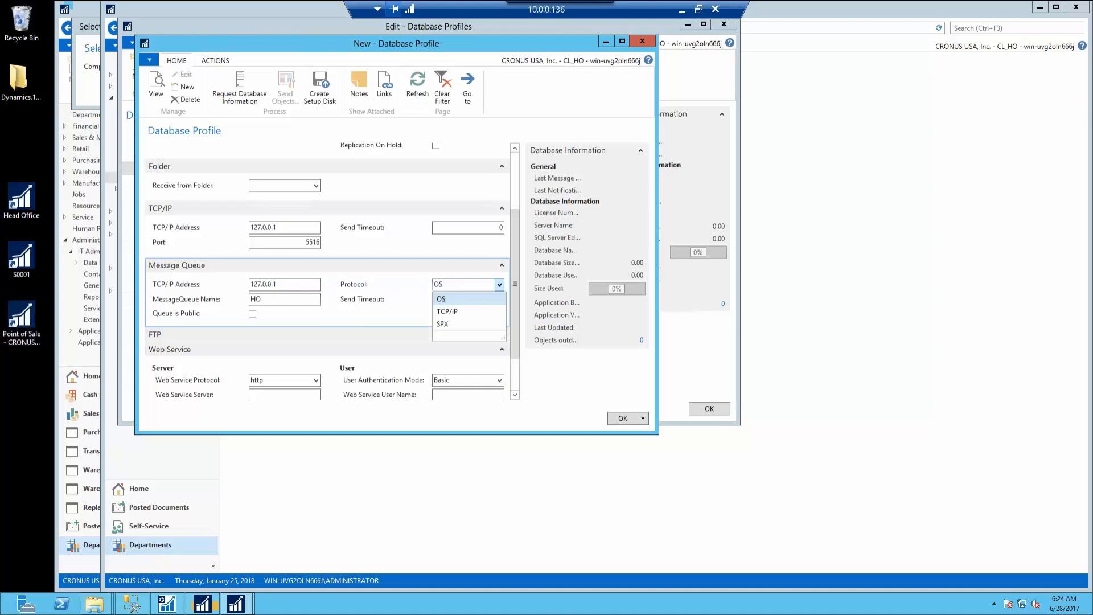
left_click(472, 312)
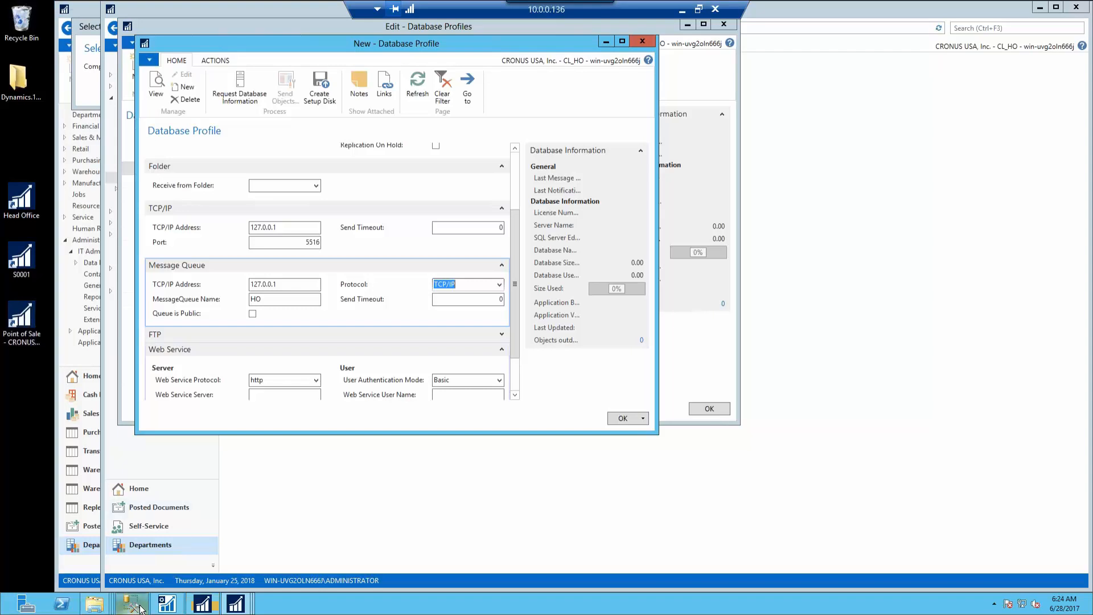
Launch the mmc management console from the Start screen
left_click(7, 611)
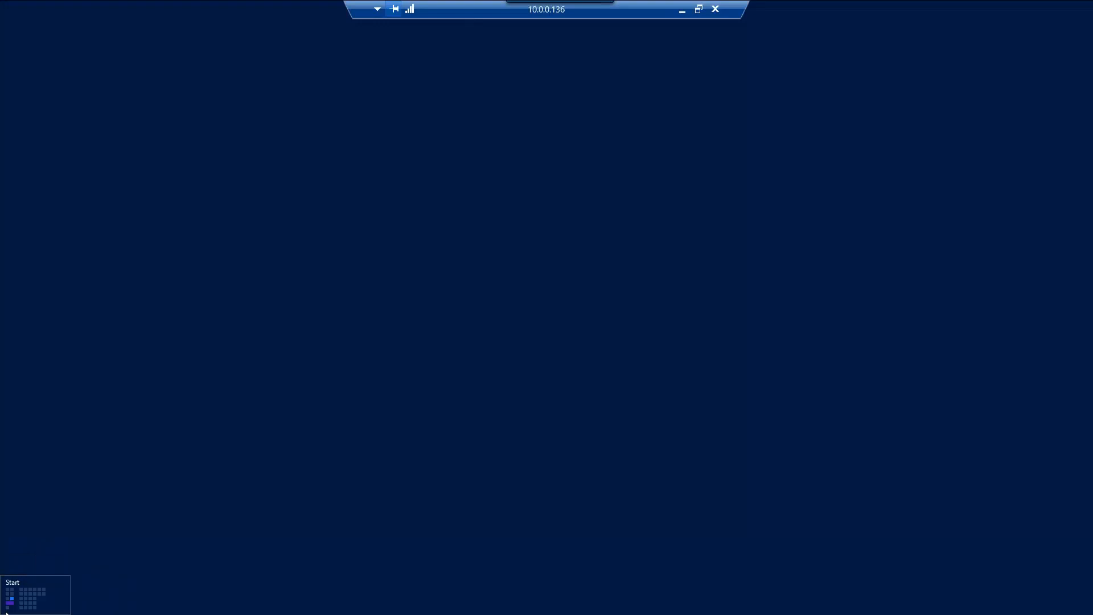
type("mmc")
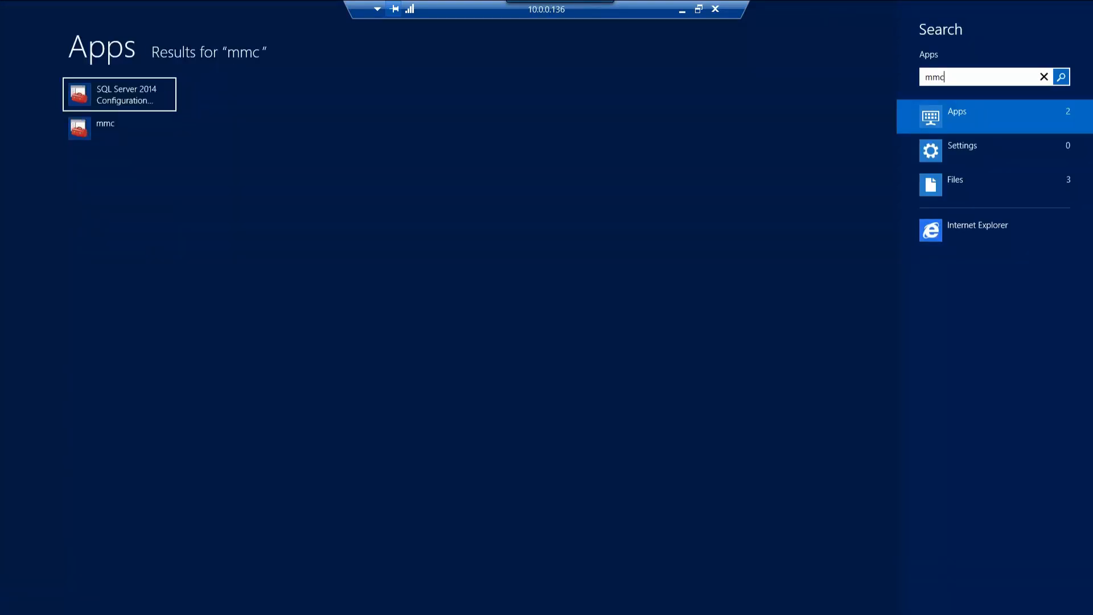
key("Down")
key("Return")
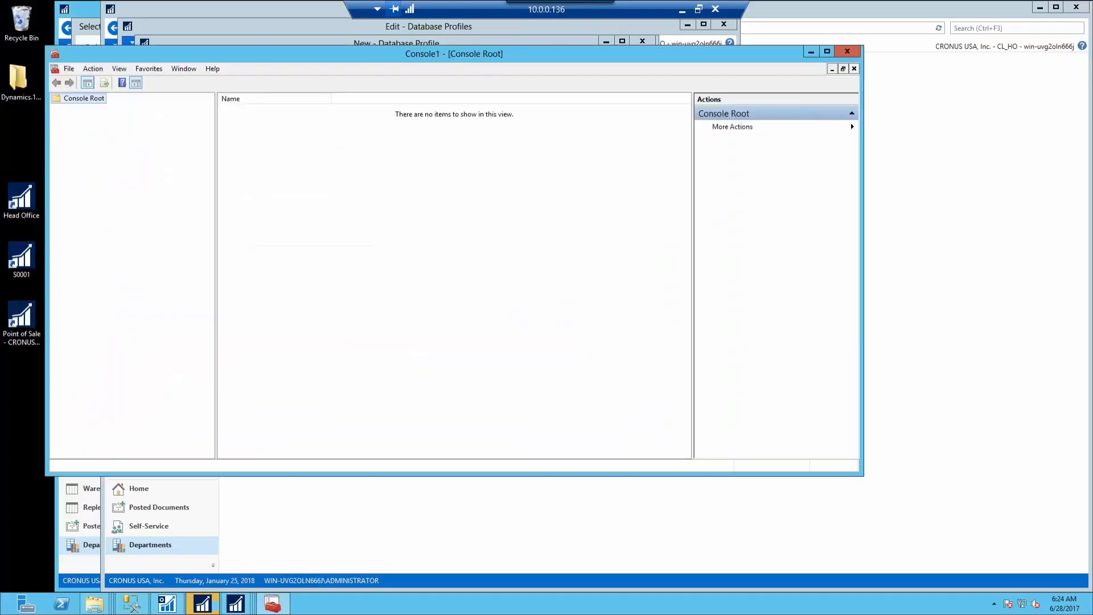
Add the Computer Management snap-in for the local computer through Add or Remove Snap-ins
left_click(70, 69)
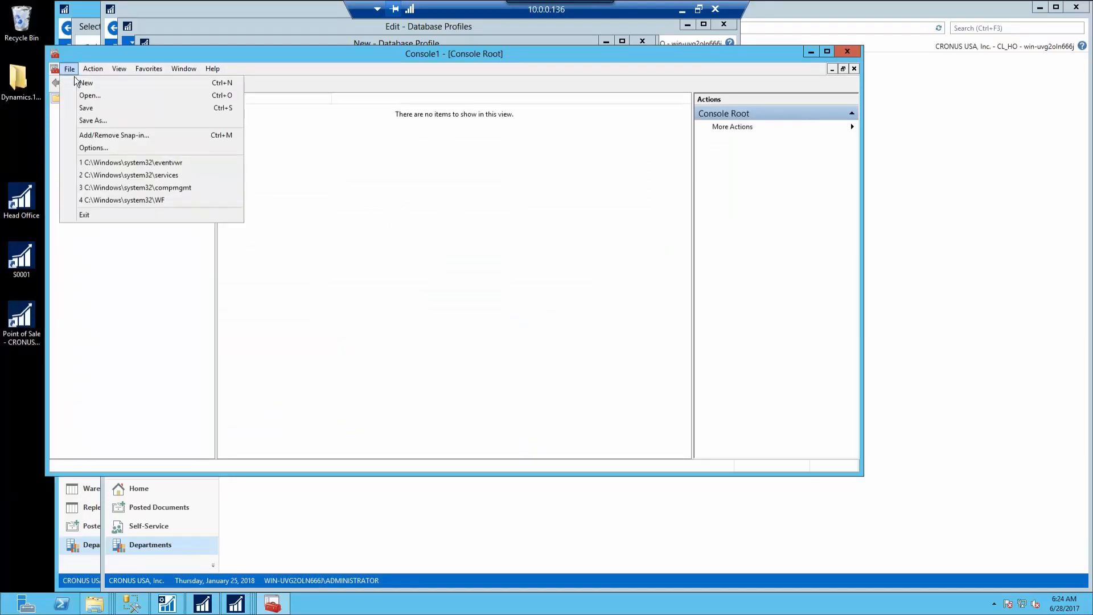
left_click(120, 135)
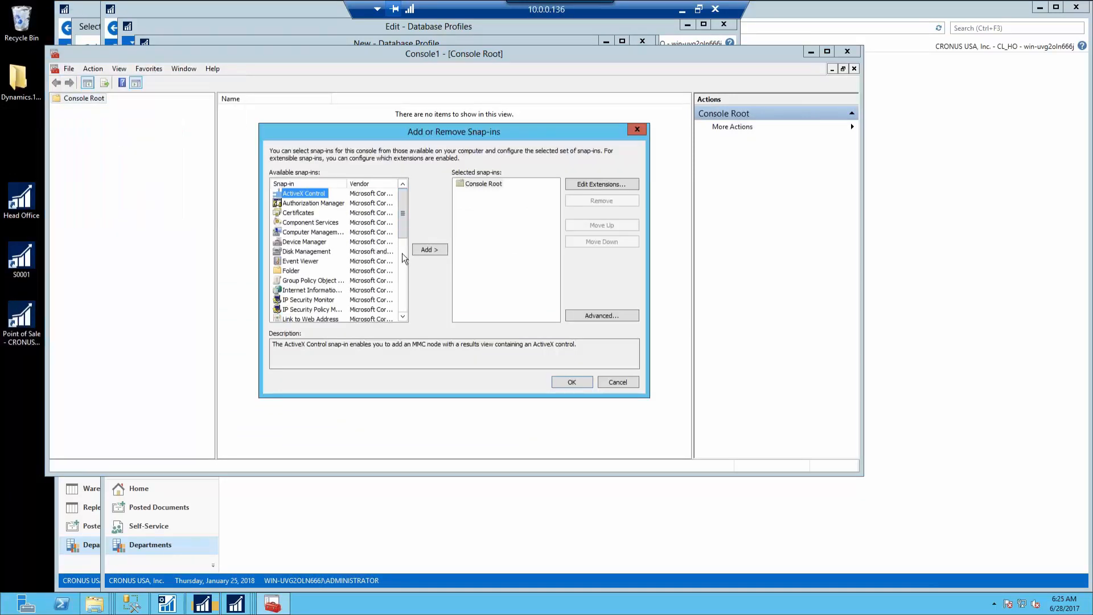
left_click(405, 271)
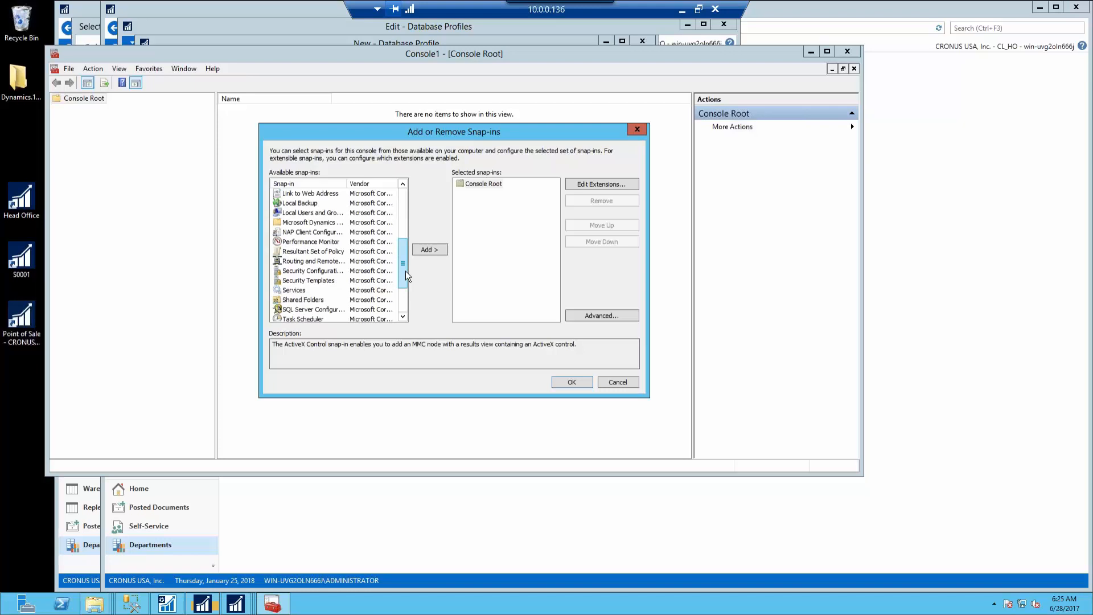
left_click(403, 220)
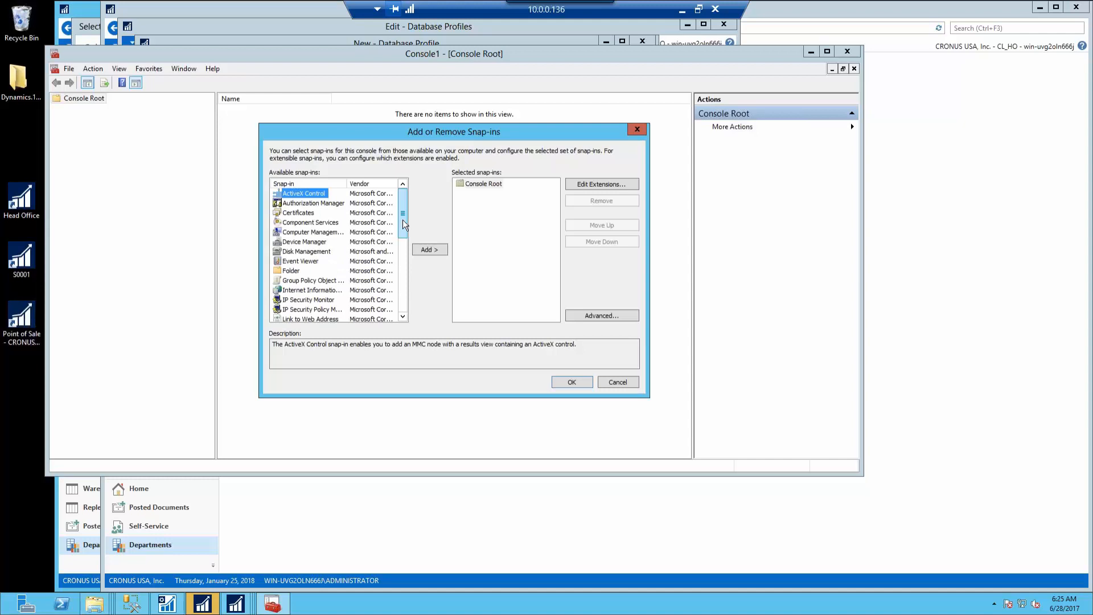
left_click(296, 233)
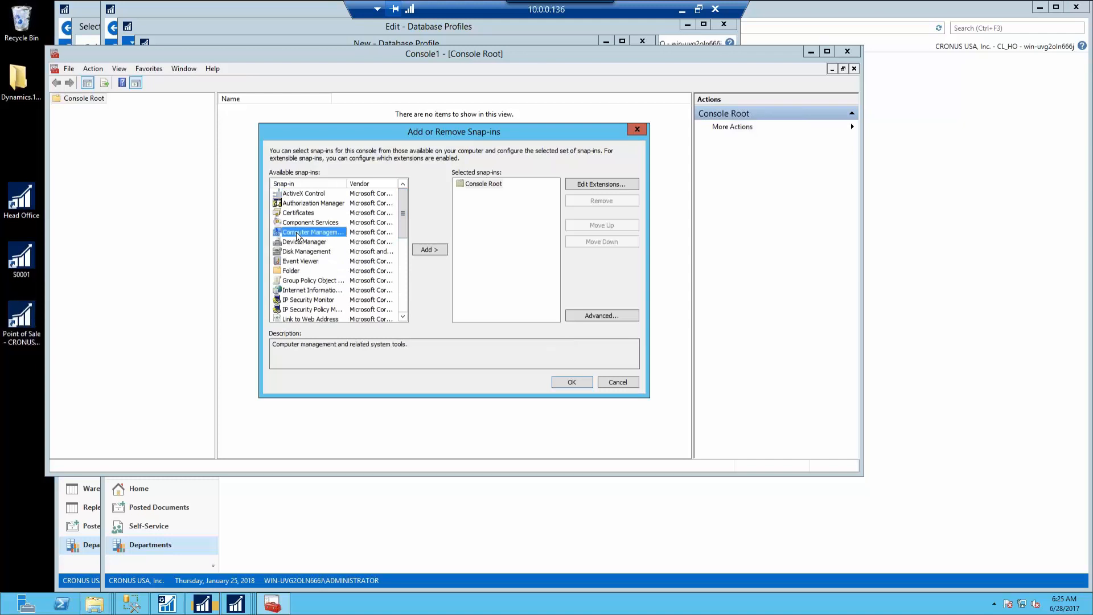
left_click(433, 250)
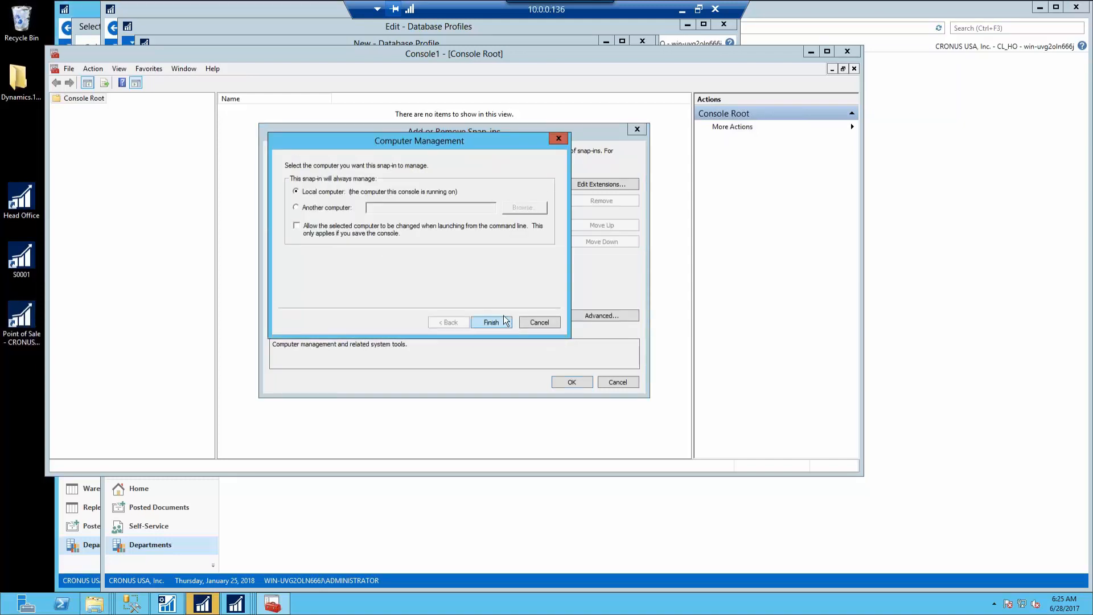
left_click(491, 322)
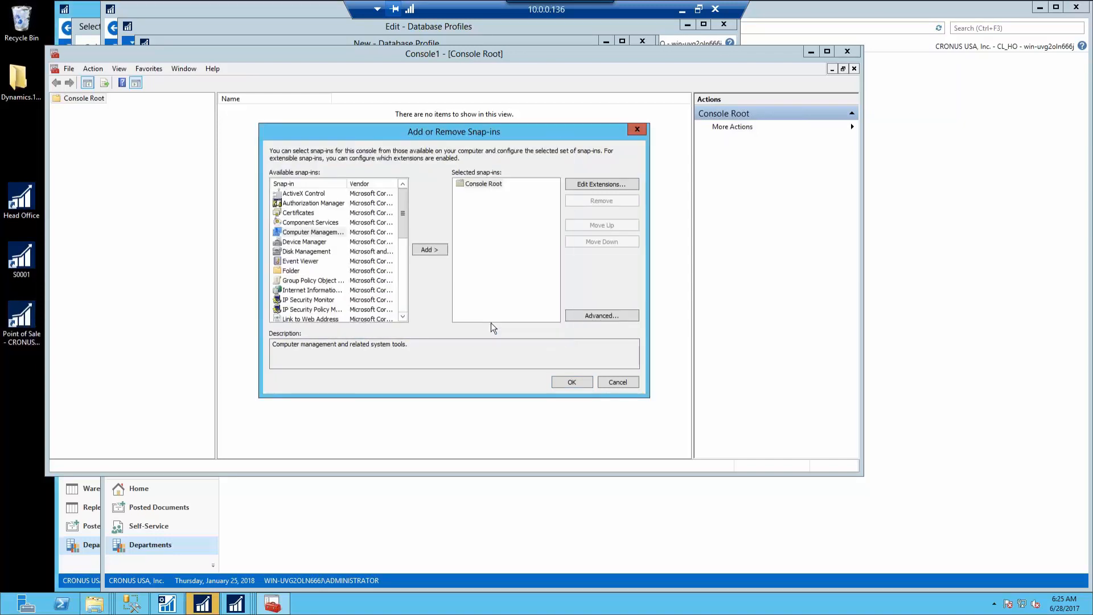
left_click(562, 387)
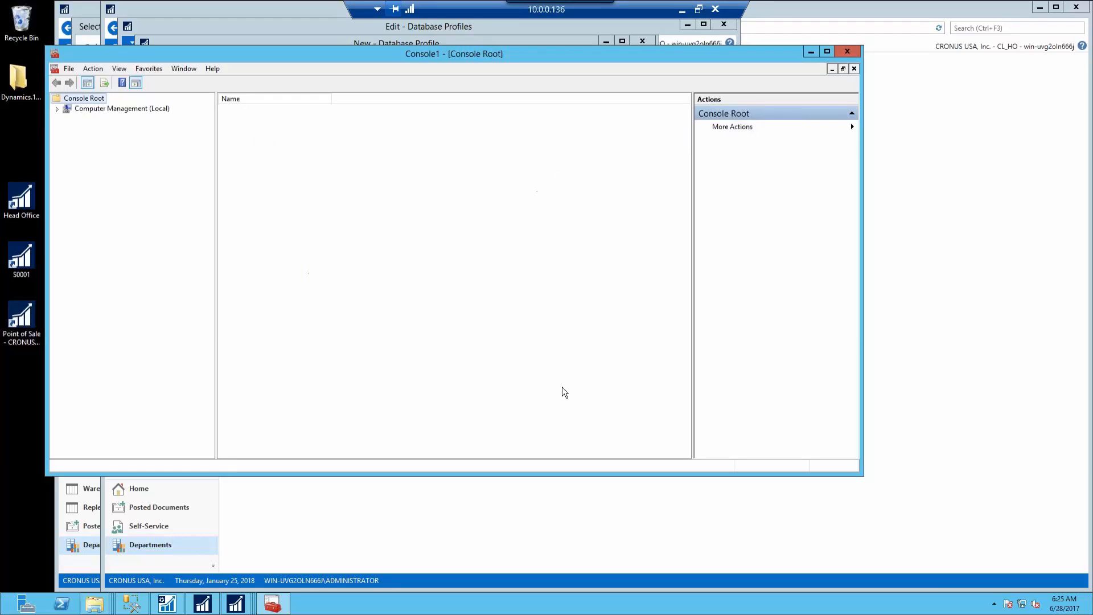
Expand Services and Applications > Message Queuing and create the private queue HO
left_click(57, 109)
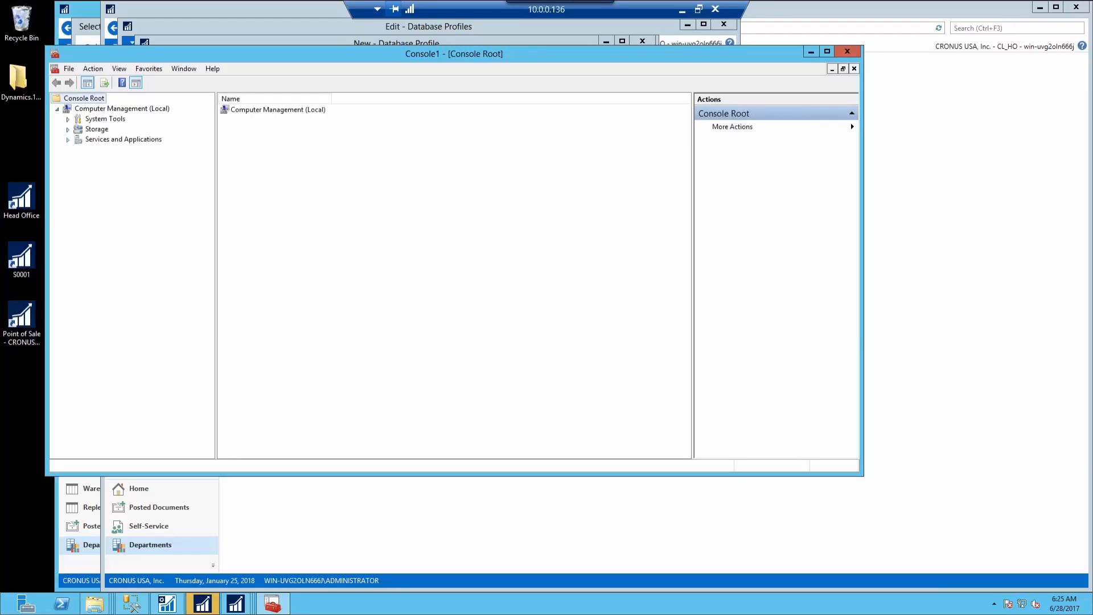
left_click(68, 140)
left_click(79, 201)
left_click(90, 221)
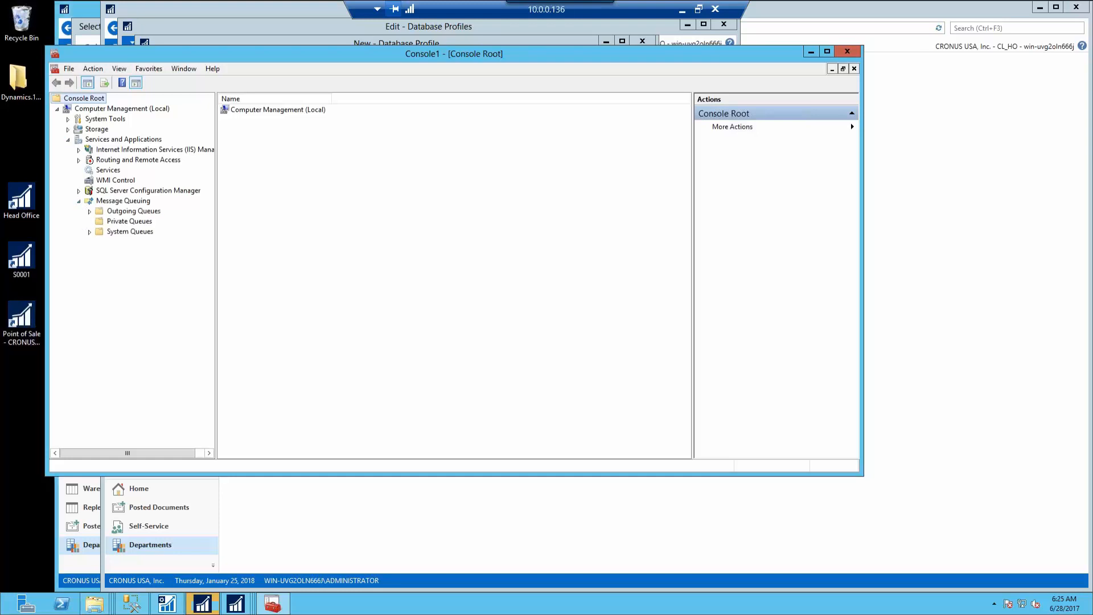
left_click(116, 223)
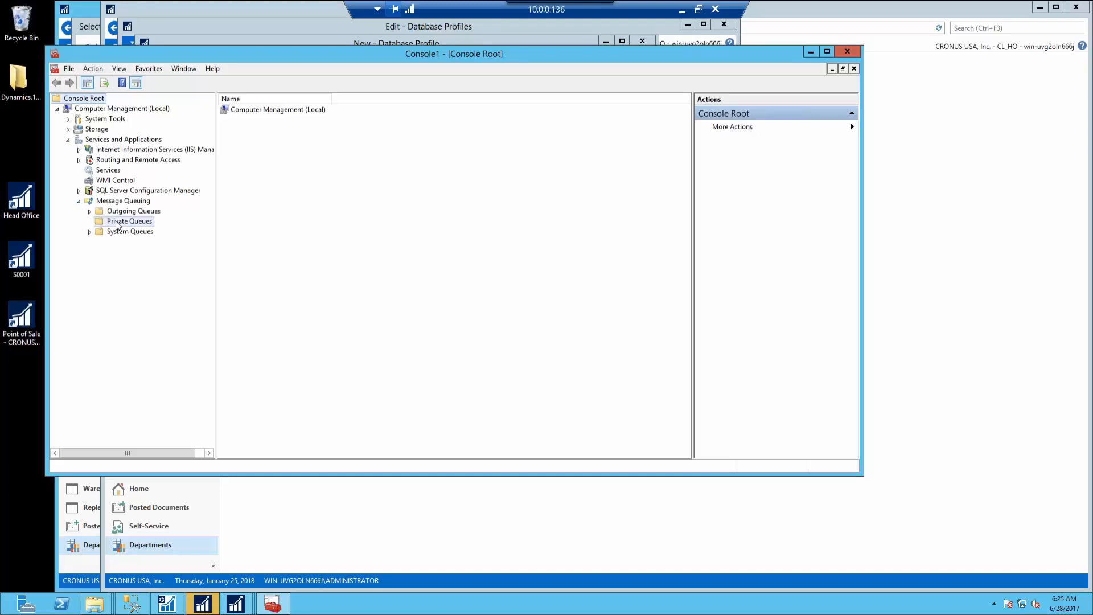
right_click(116, 224)
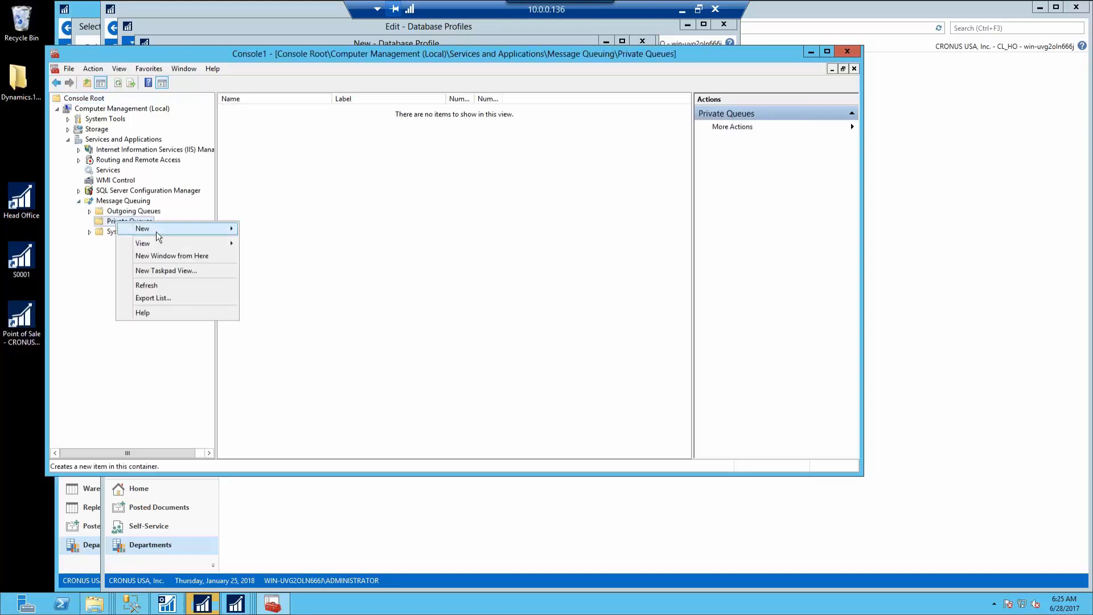
mouse_move(169, 231)
left_click(258, 231)
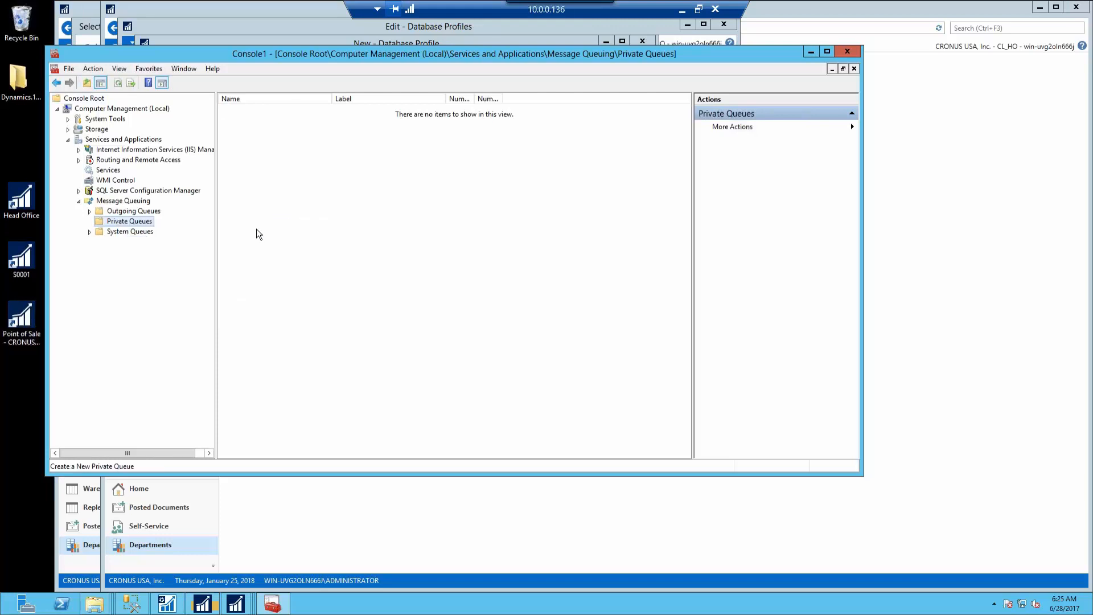
type("HO")
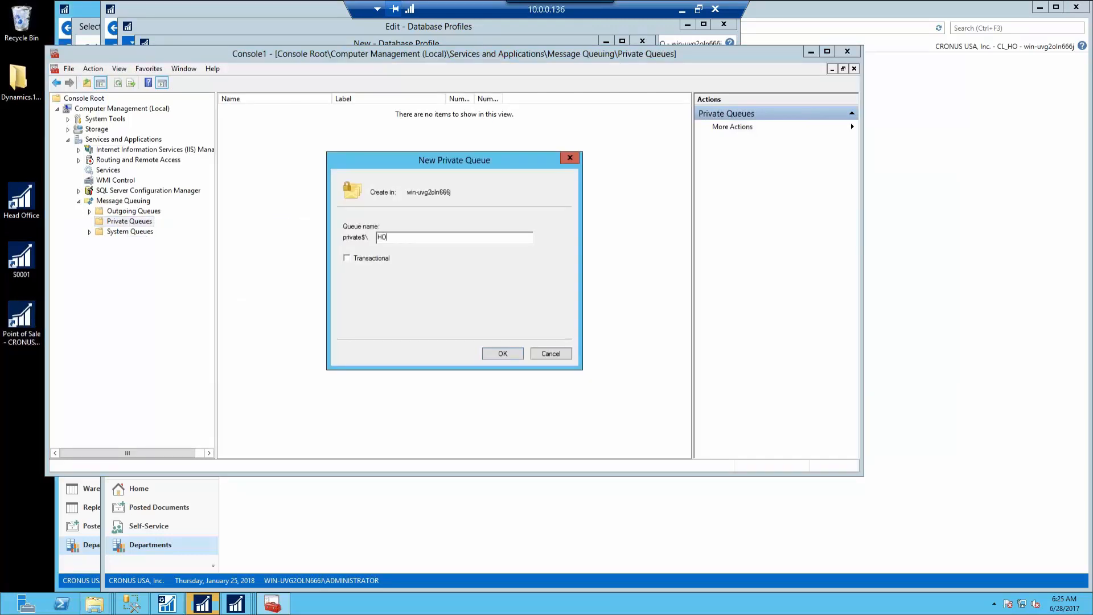
left_click(503, 352)
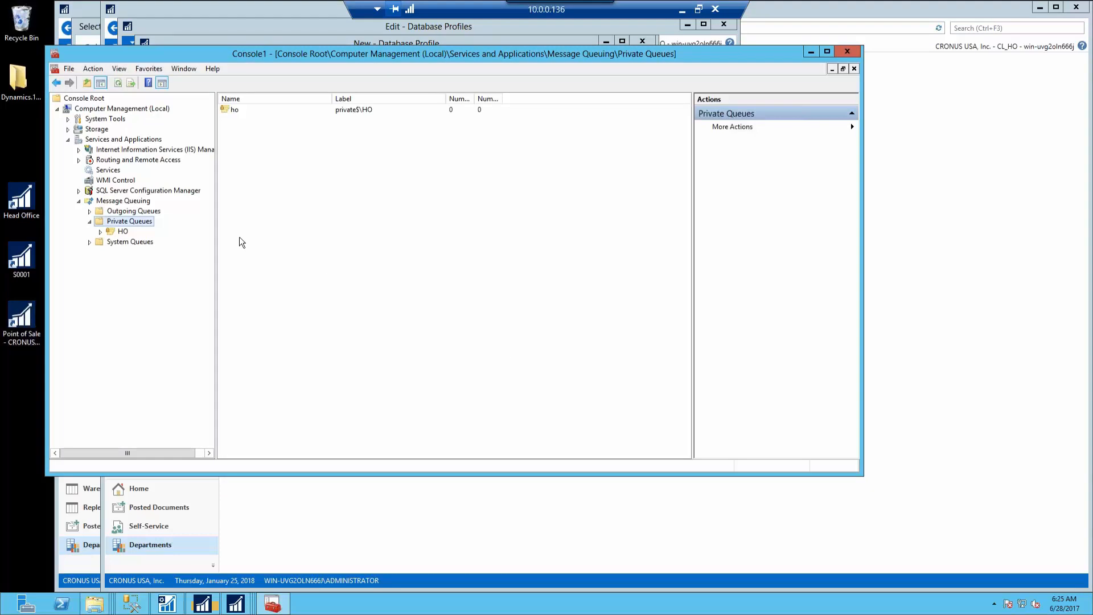
Create a second private queue named S0001
right_click(142, 222)
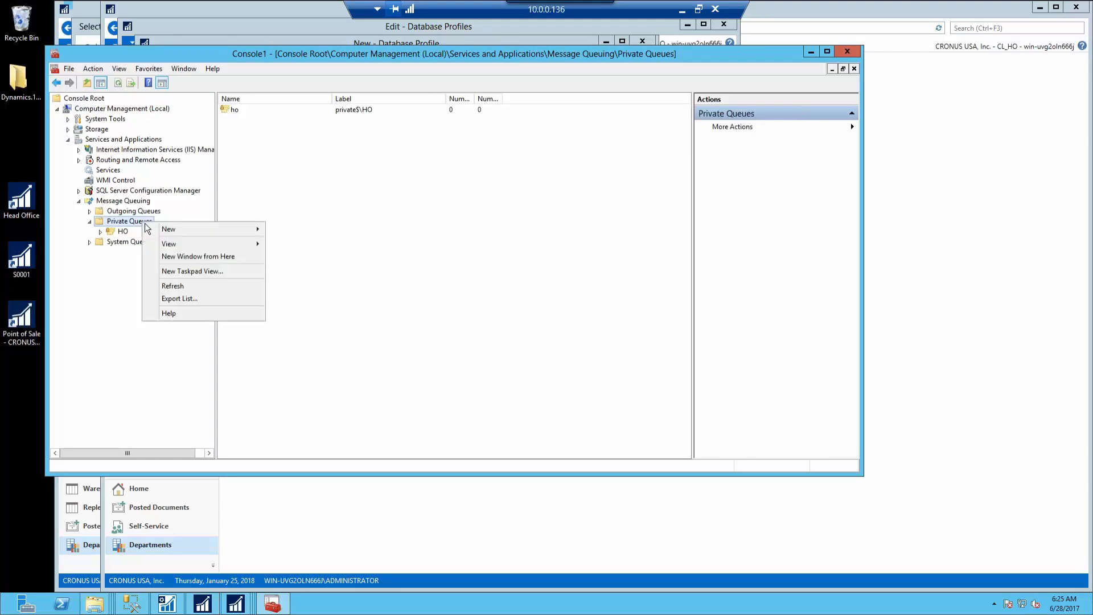
mouse_move(203, 232)
left_click(278, 230)
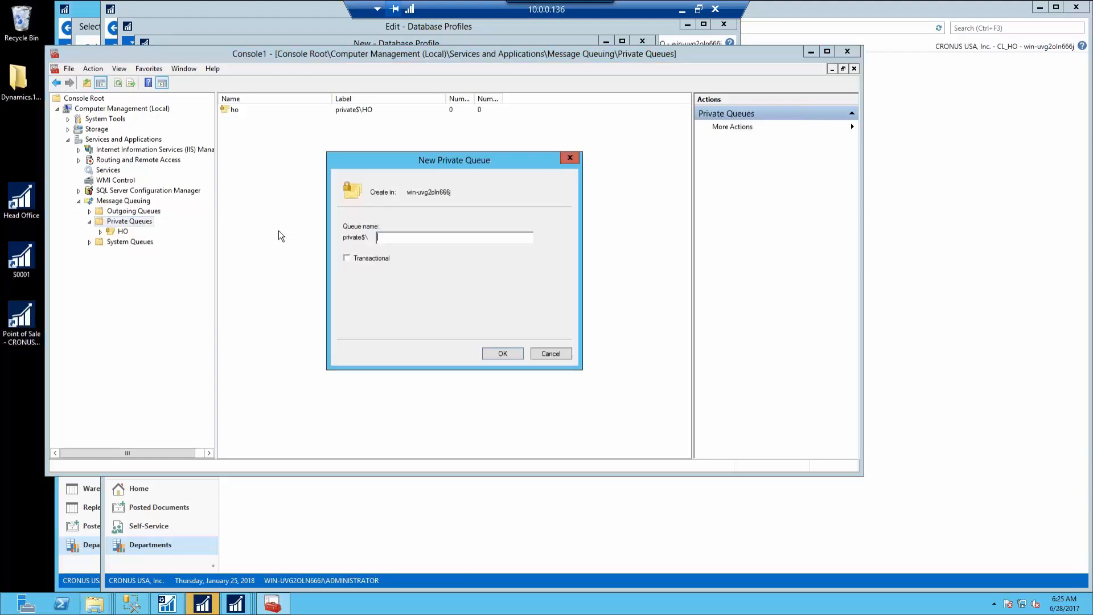
type("S0001")
key("Return")
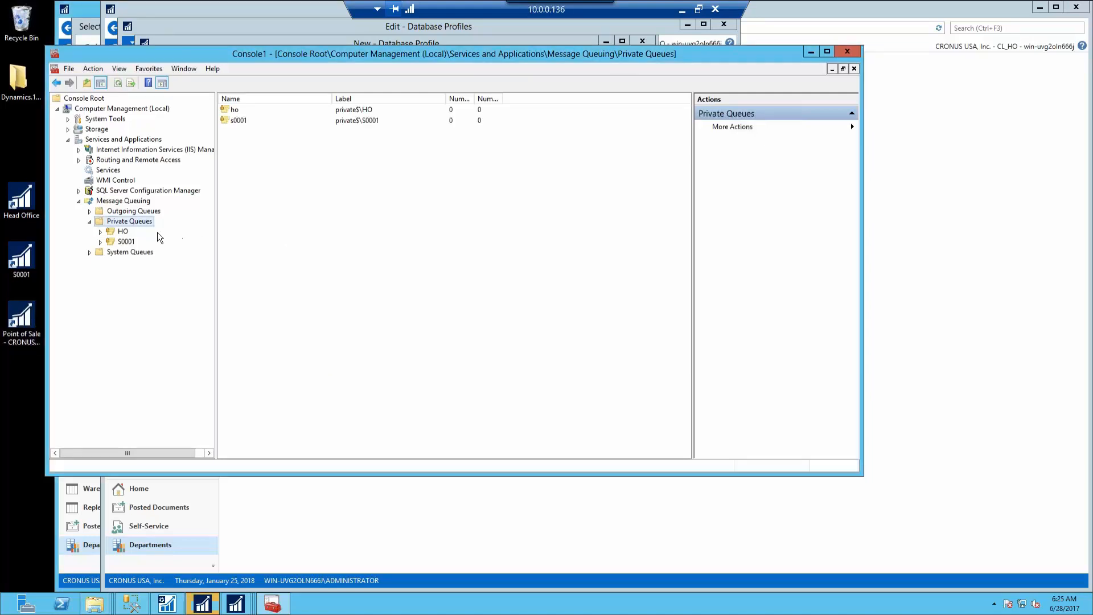
right_click(125, 232)
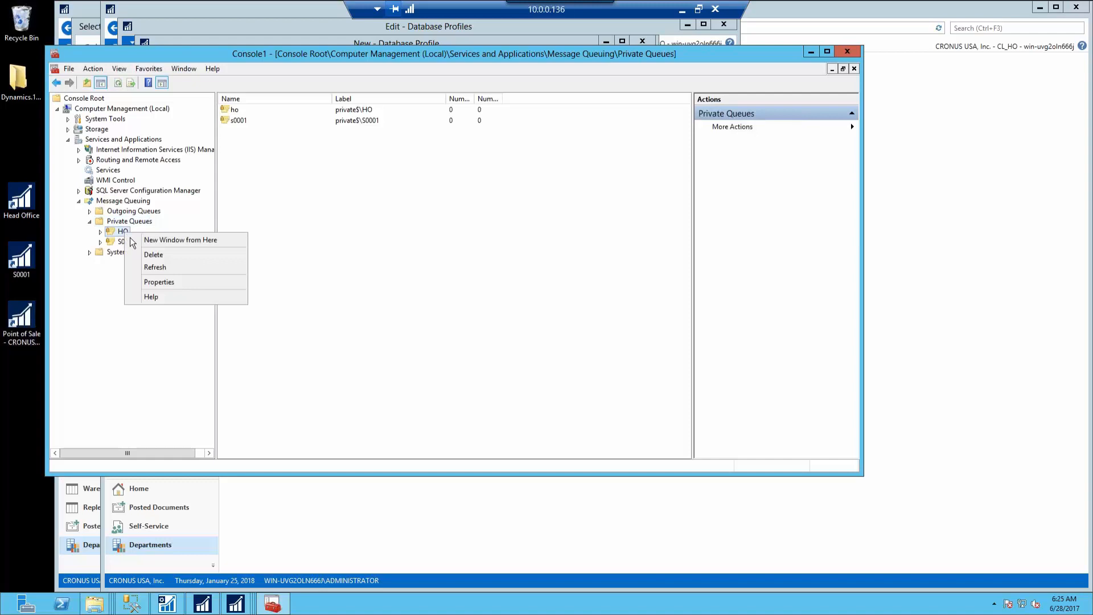
On the HO queue's Security tab, allow Everyone to receive messages
left_click(169, 285)
left_click(387, 156)
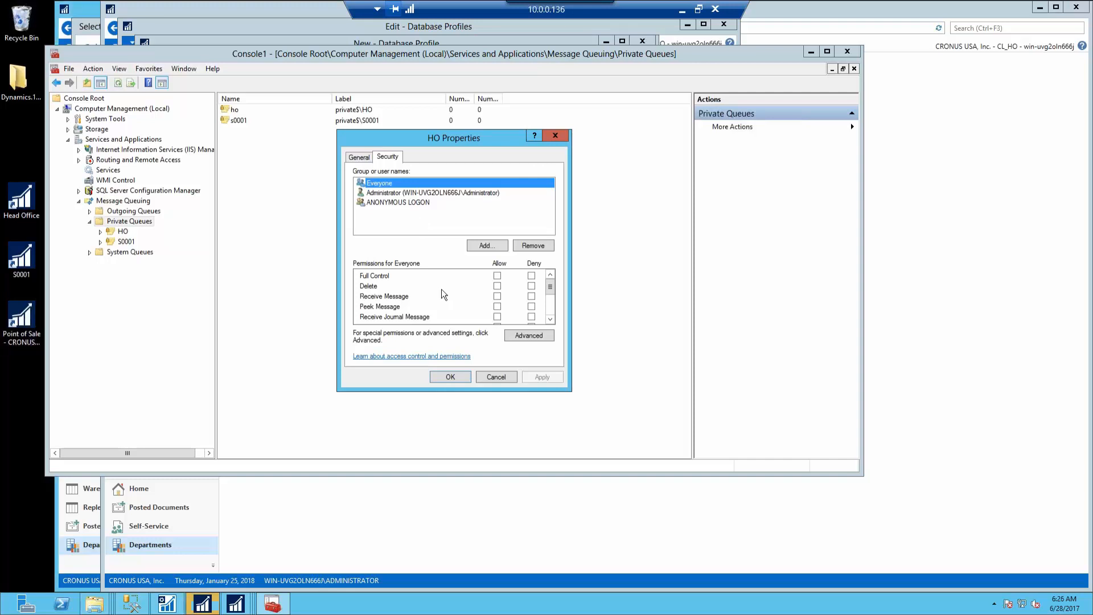
left_click(501, 299)
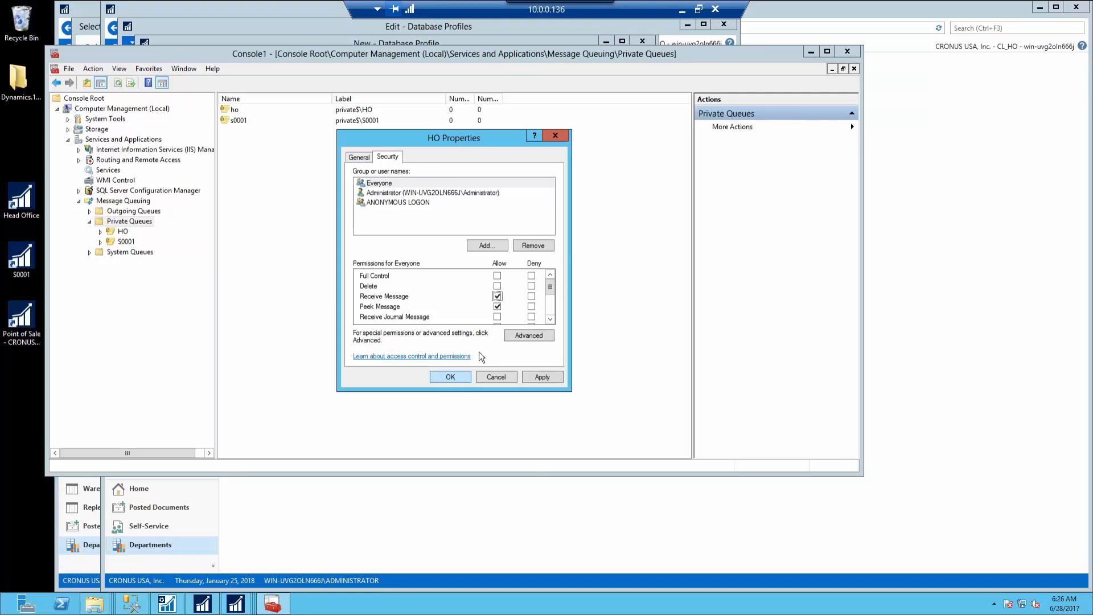
left_click(551, 312)
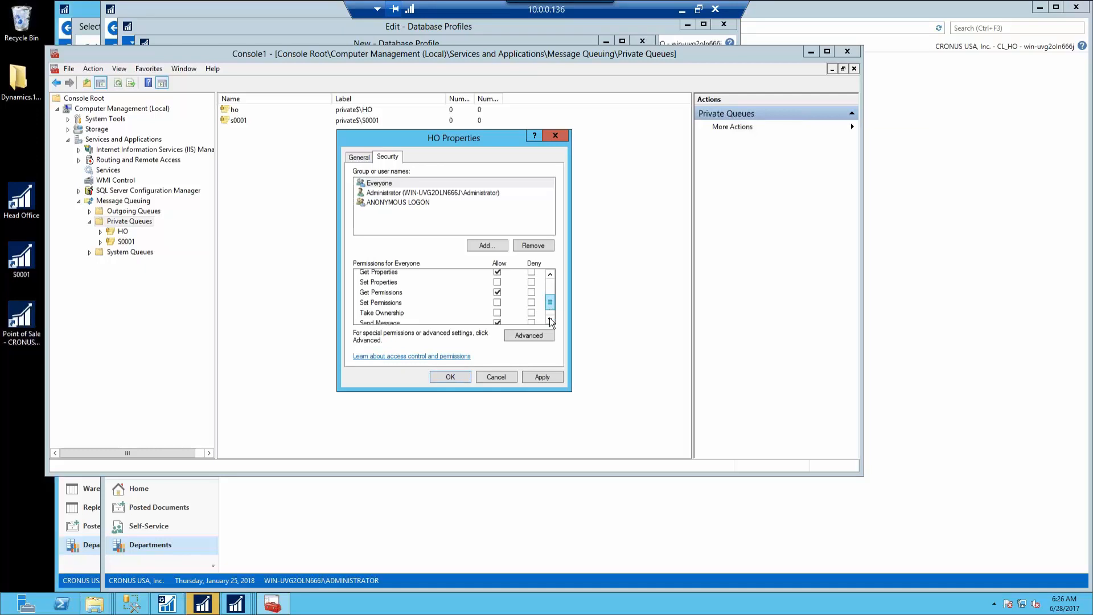
left_click(550, 320)
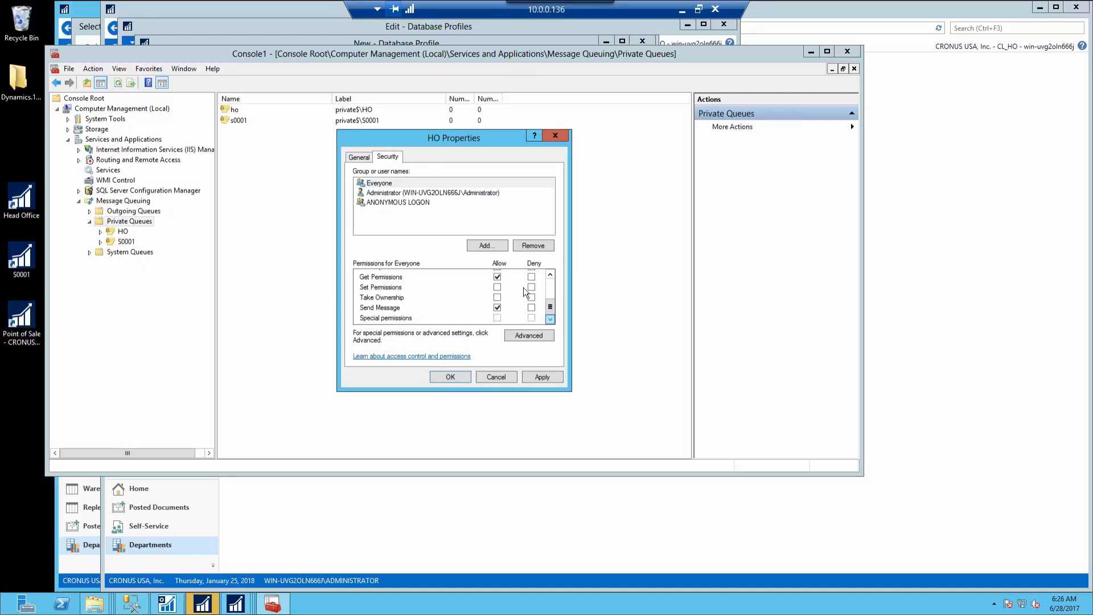
Allow ANONYMOUS LOGON to receive and peek messages on HO, then save the permissions
left_click(456, 203)
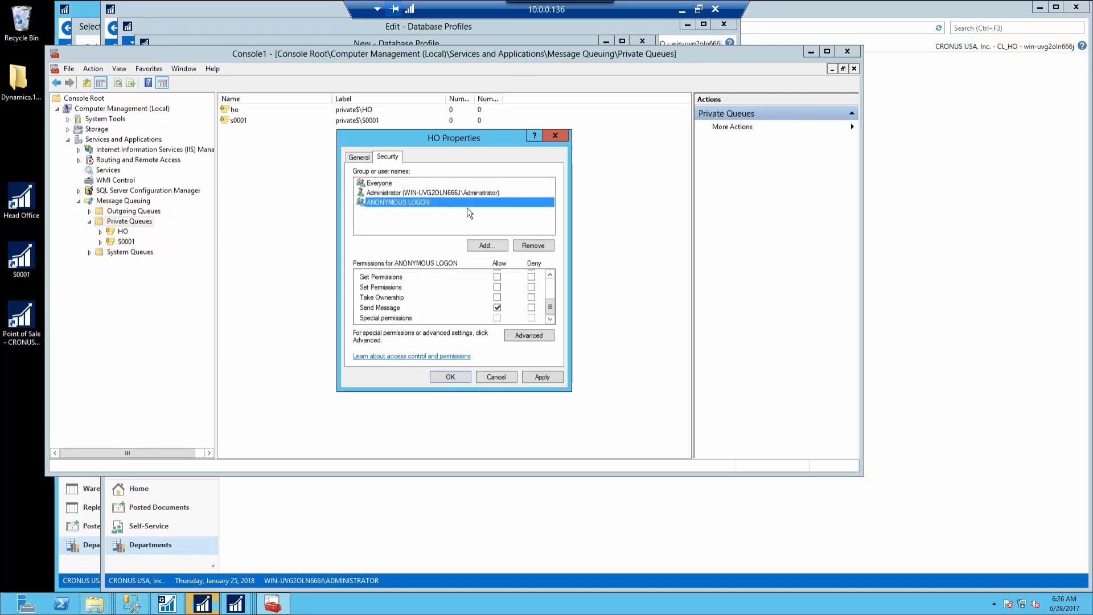
left_click(550, 287)
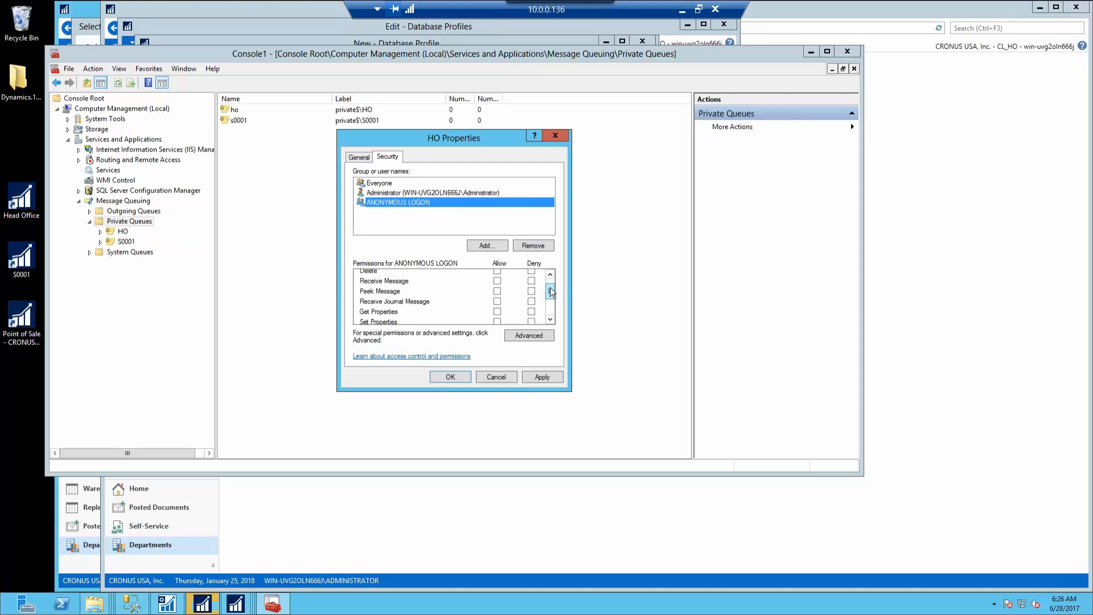
left_click(498, 281)
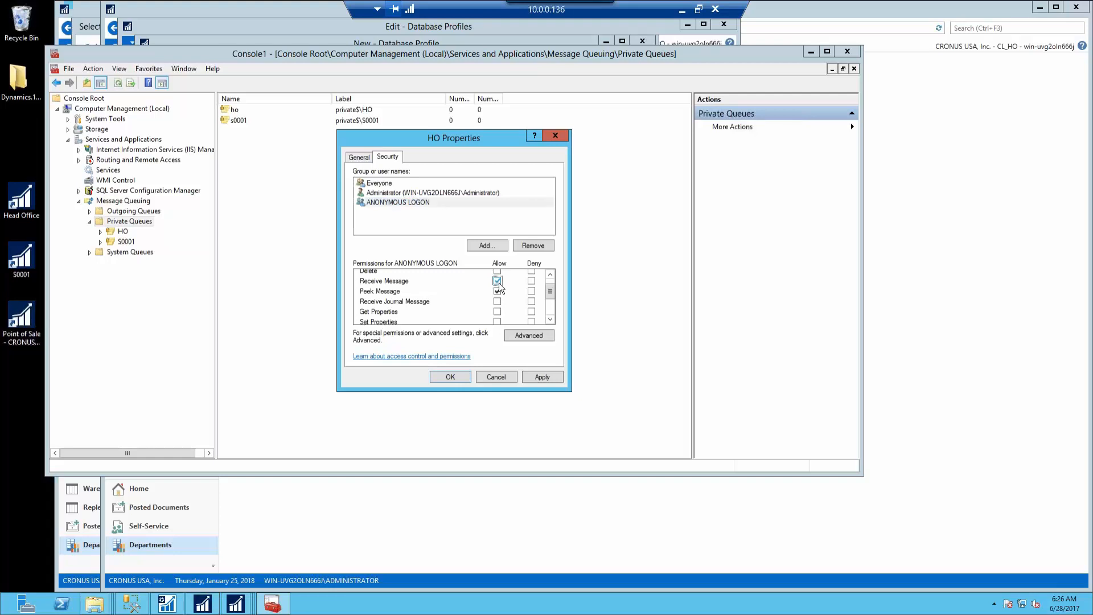
left_click(489, 249)
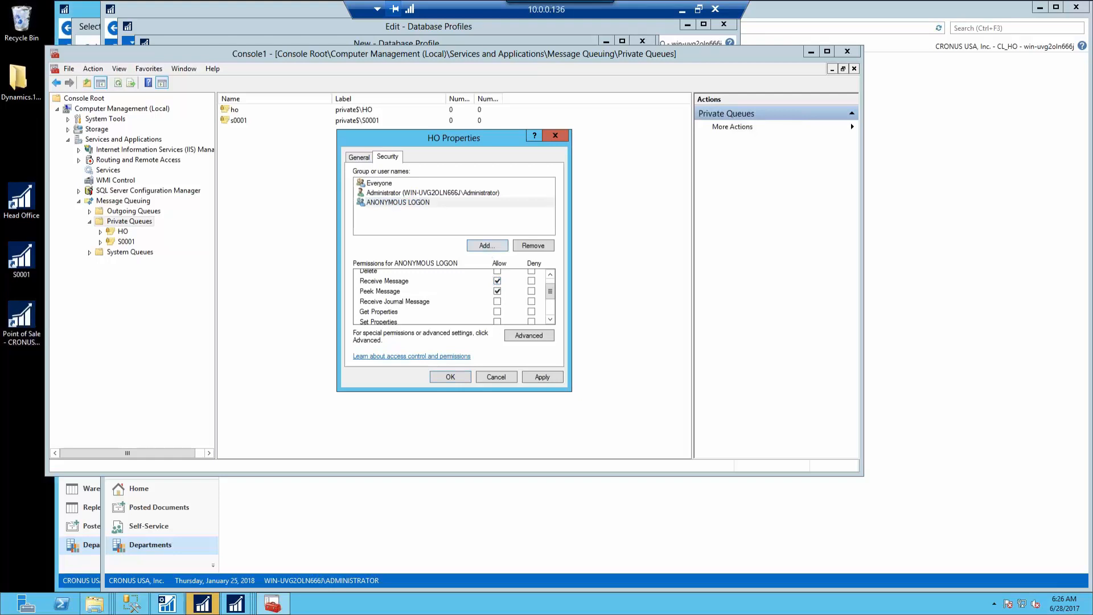
left_click(566, 320)
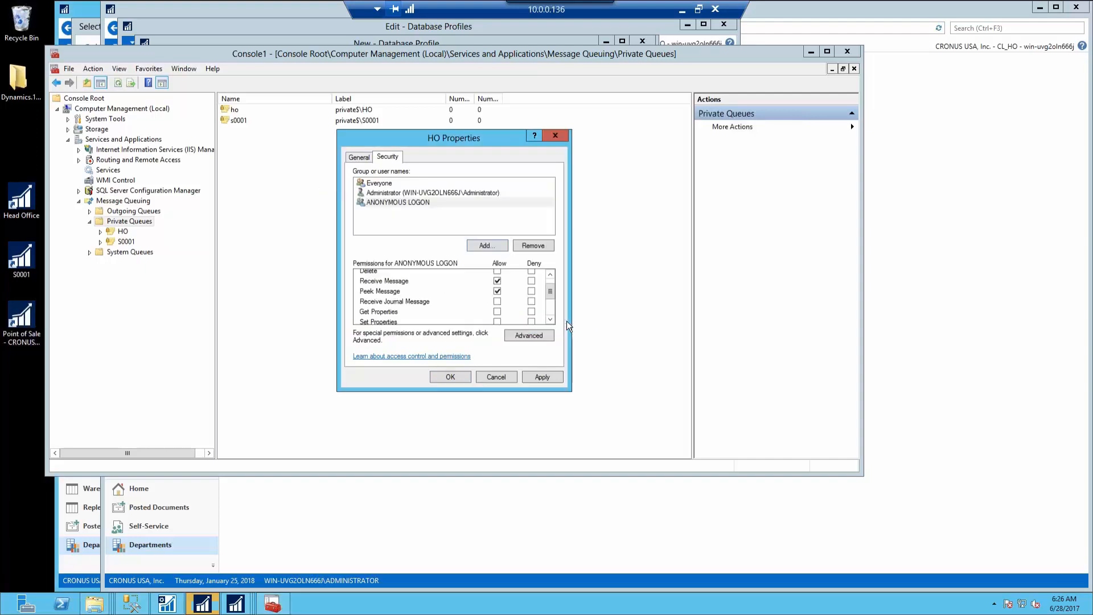
left_click(459, 376)
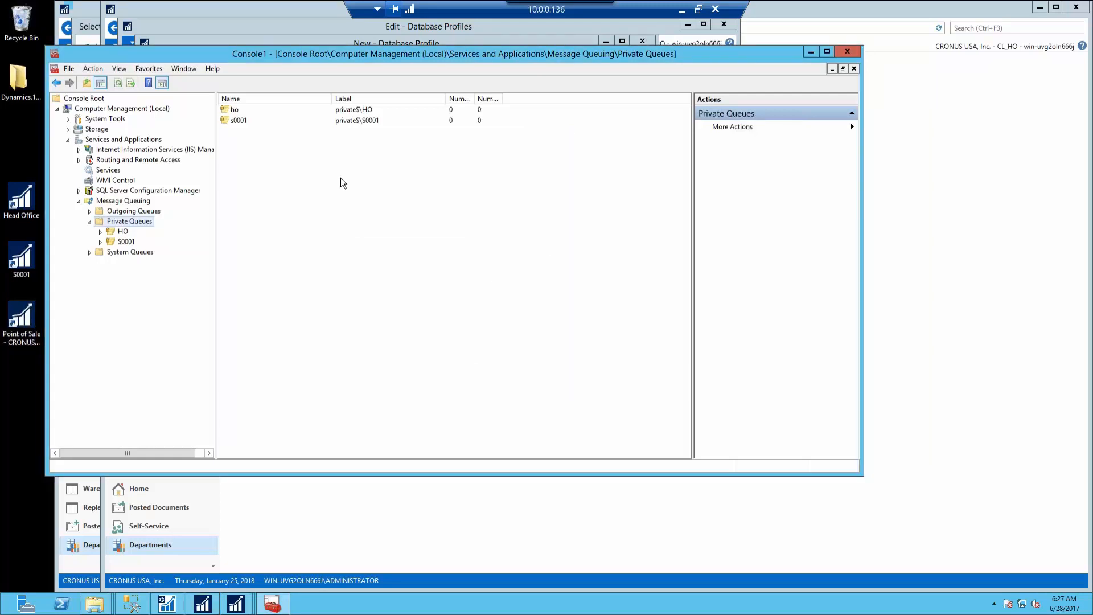
On the S0001 queue's Security tab, grant Everyone and ANONYMOUS LOGON message permissions, then save
right_click(242, 121)
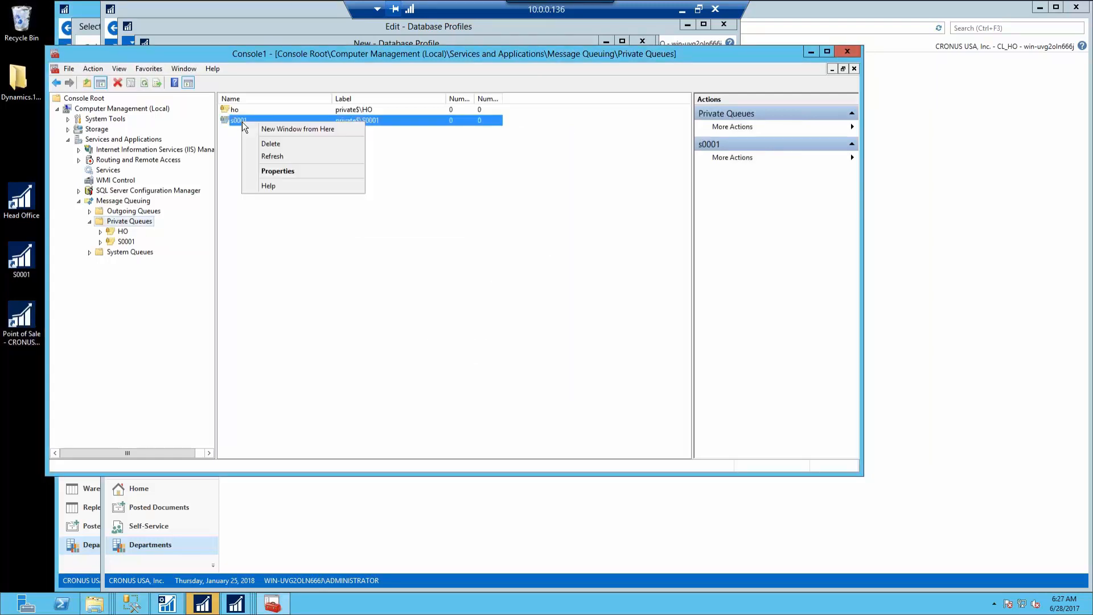
left_click(286, 171)
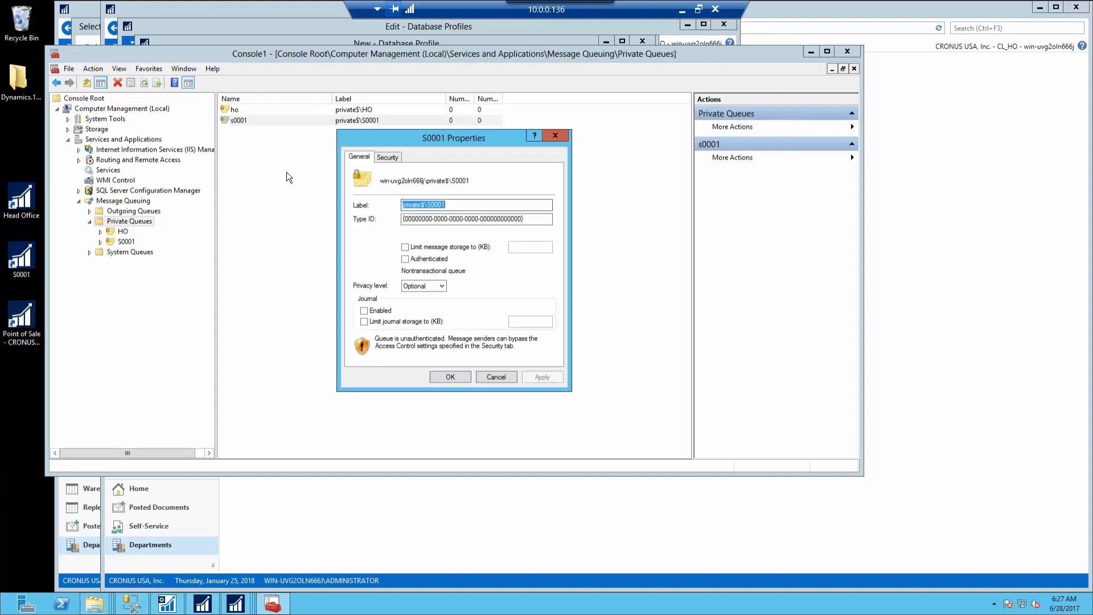
left_click(392, 158)
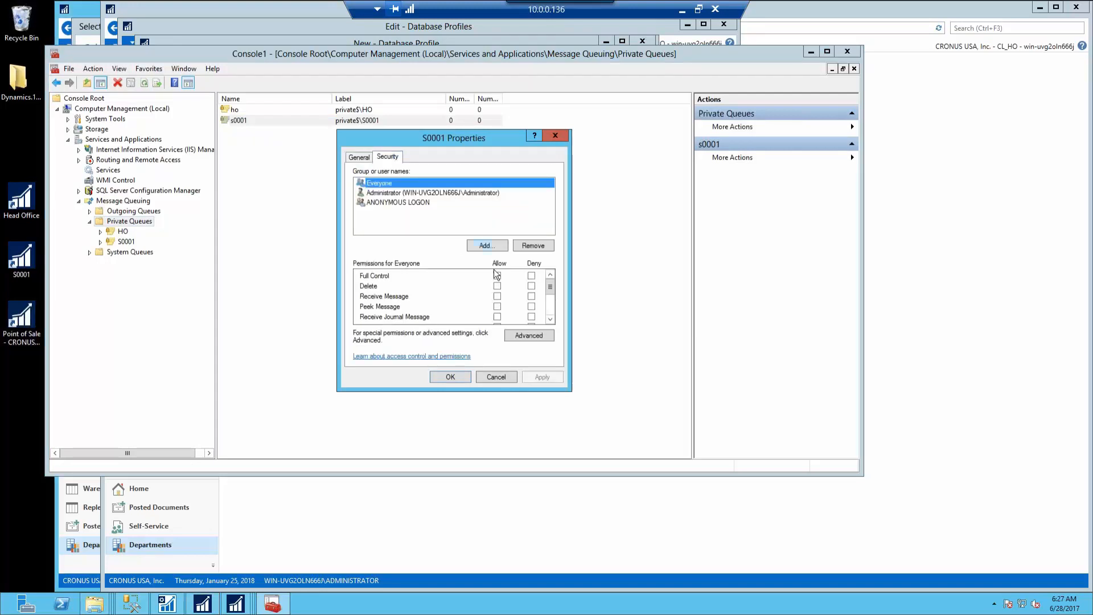
left_click(498, 297)
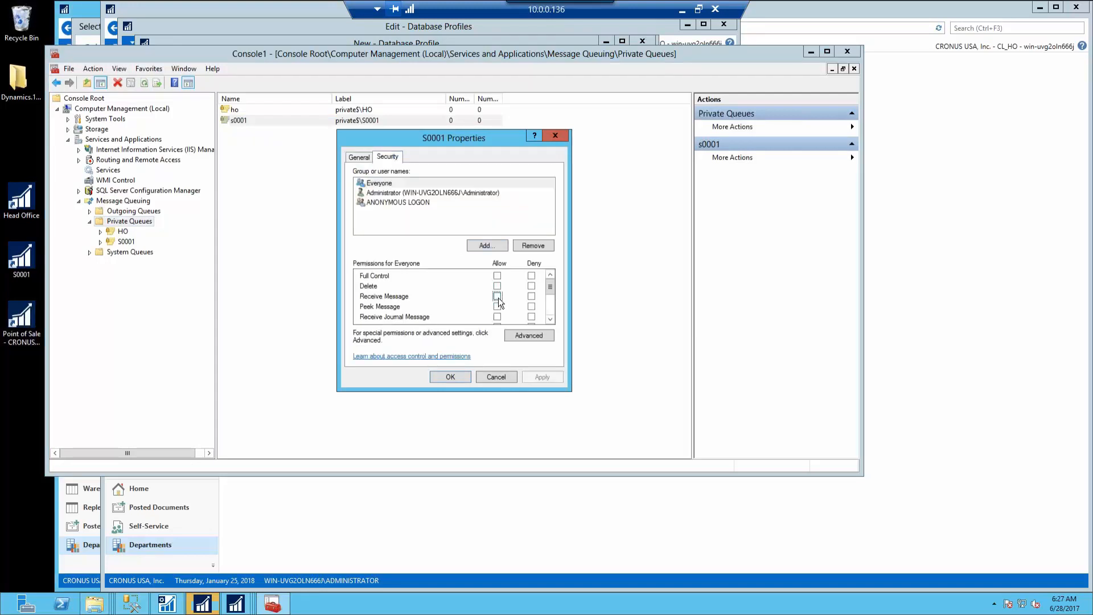
left_click(552, 306)
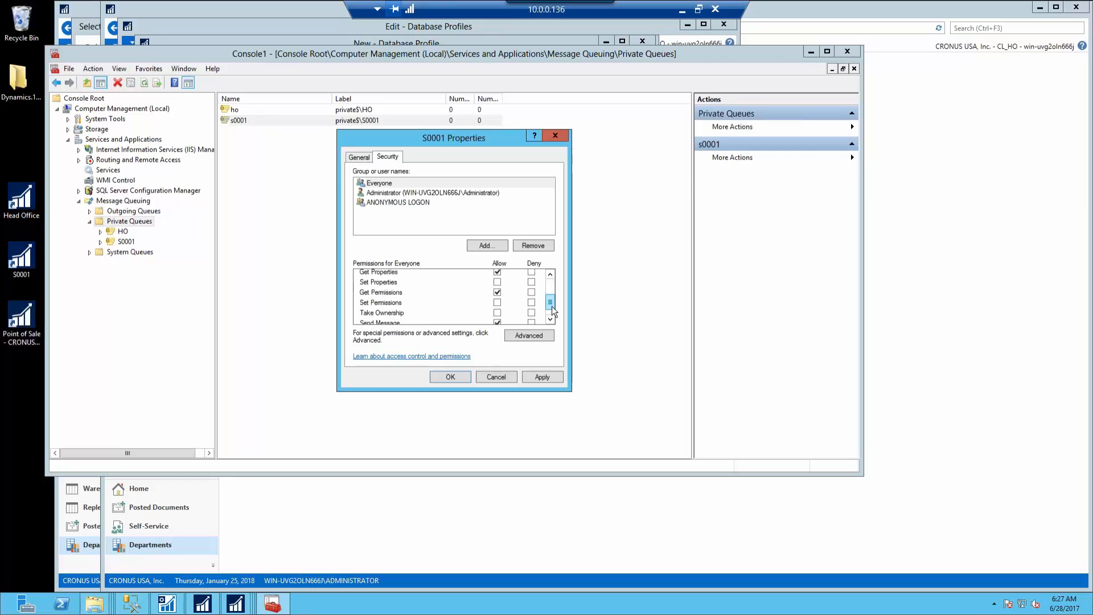
left_click(433, 203)
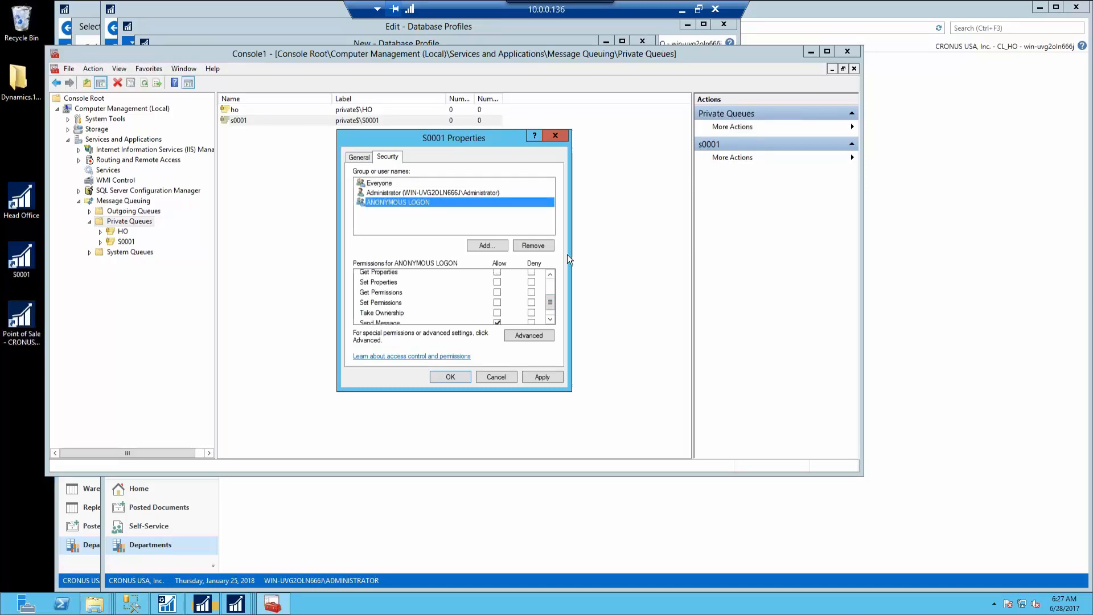
left_click(552, 287)
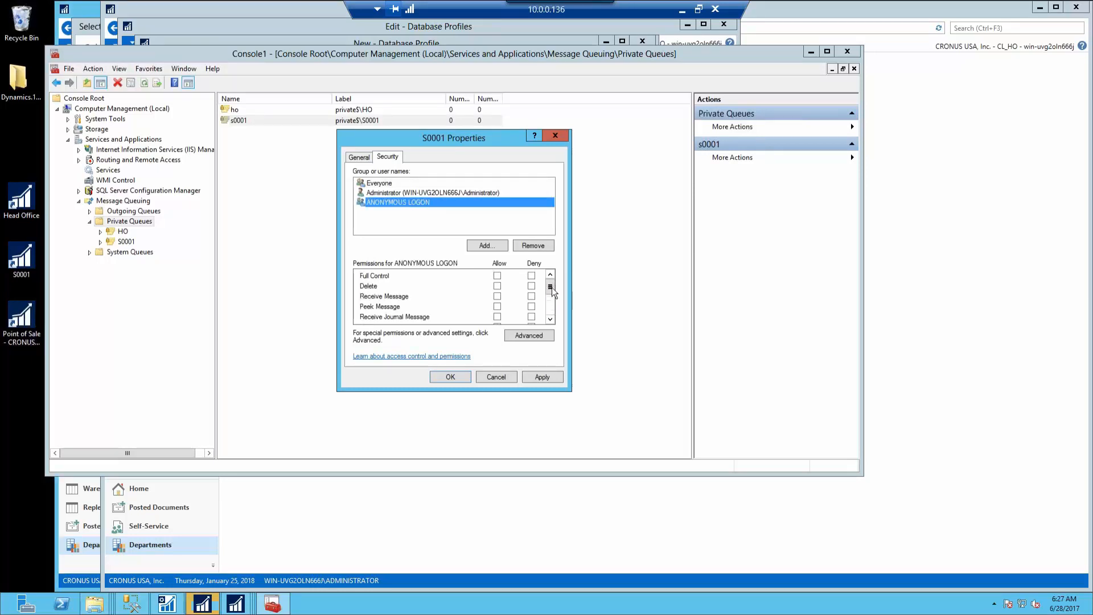
left_click(497, 297)
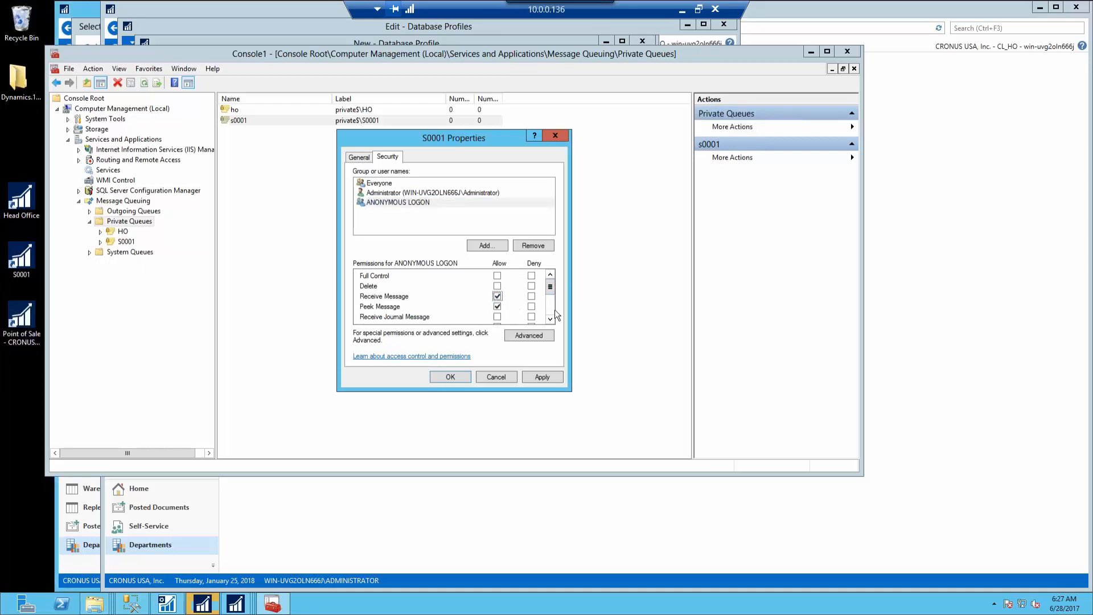
scroll(550, 311, "down", 2)
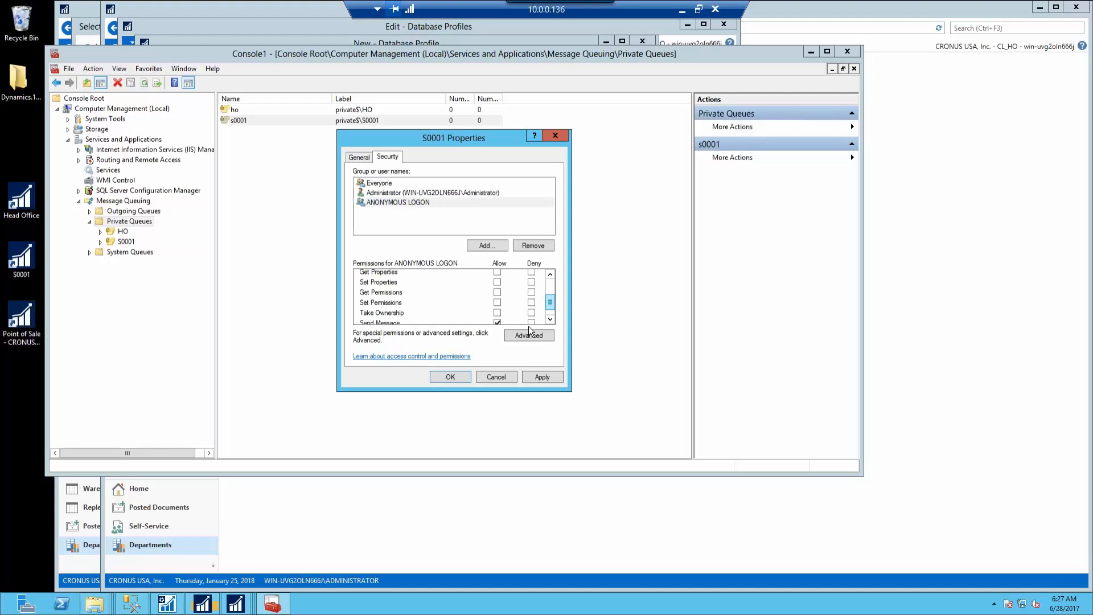
left_click(462, 379)
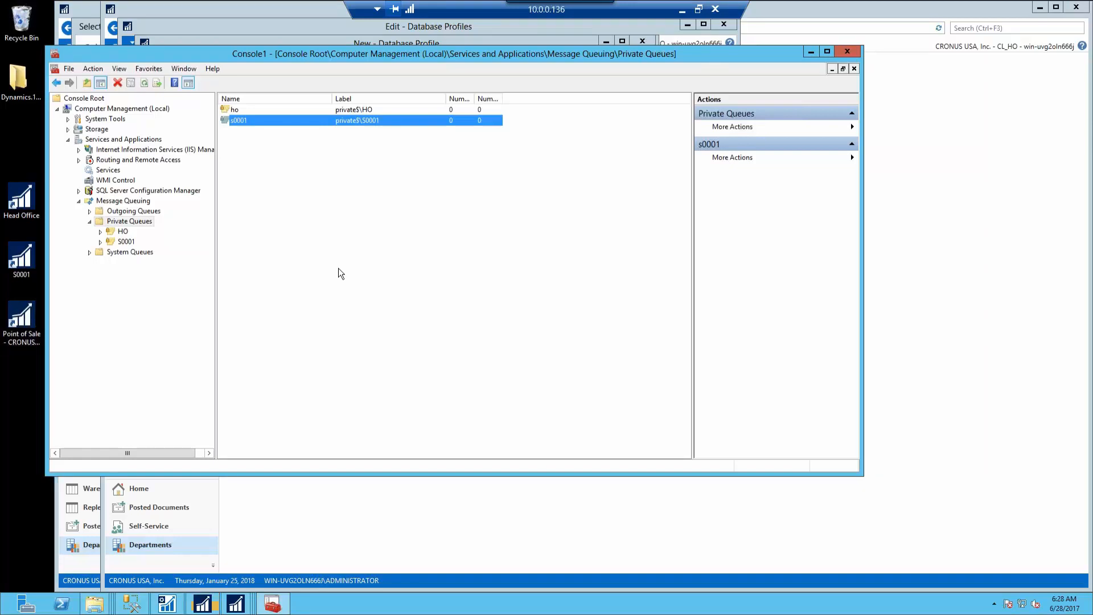
Save the HO profile with OK & New to start a blank database profile
left_click(811, 53)
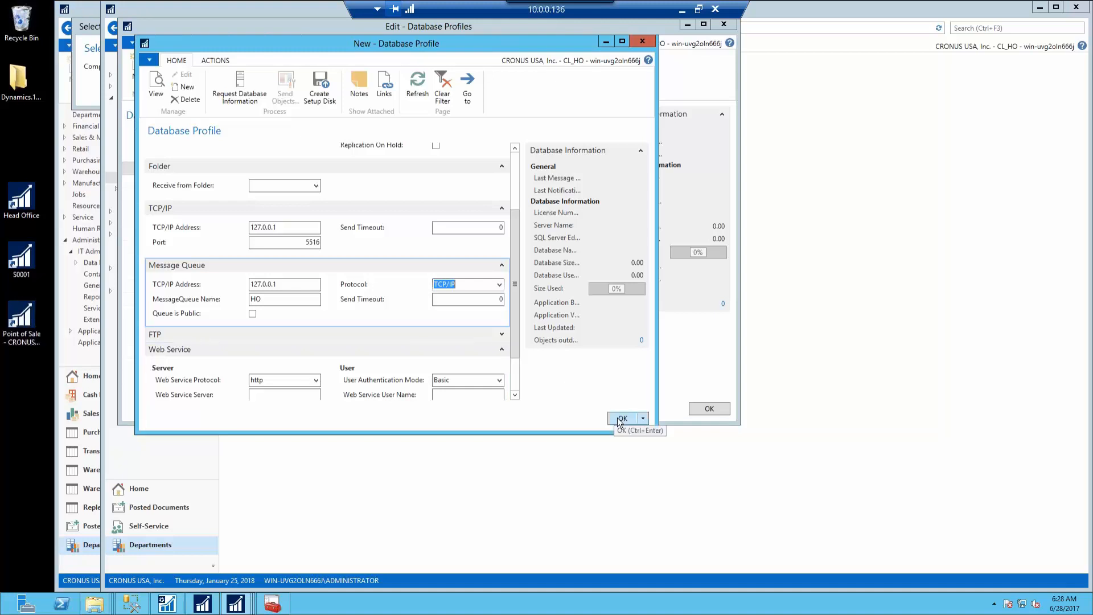
left_click(643, 419)
left_click(647, 443)
Enter code and description S0001, make it a child of HO, and clear Replication On Hold
type("s0001")
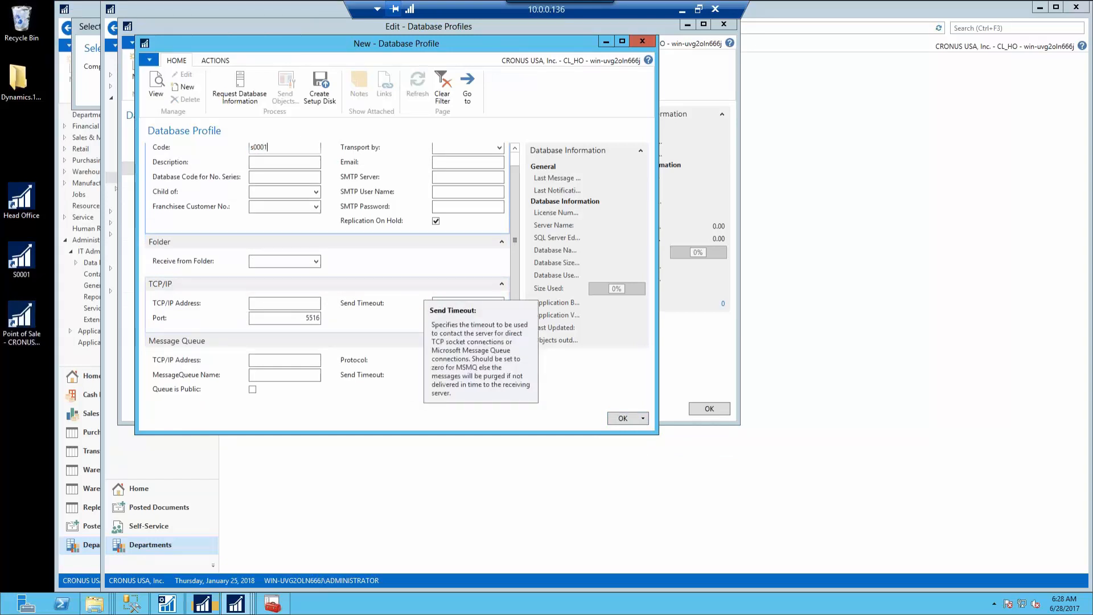
key("Tab")
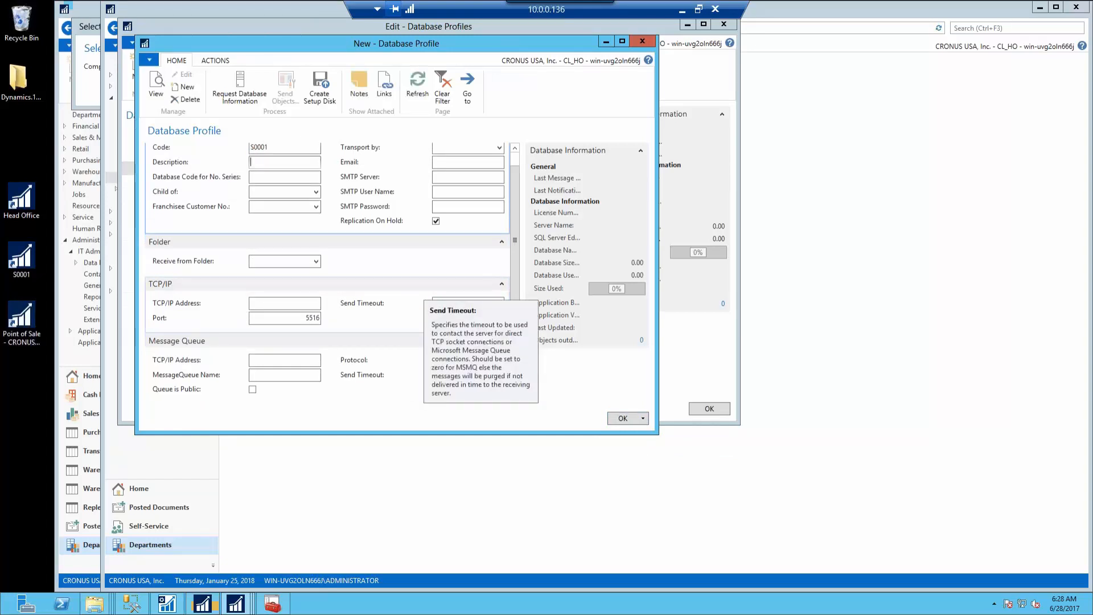
type("S000")
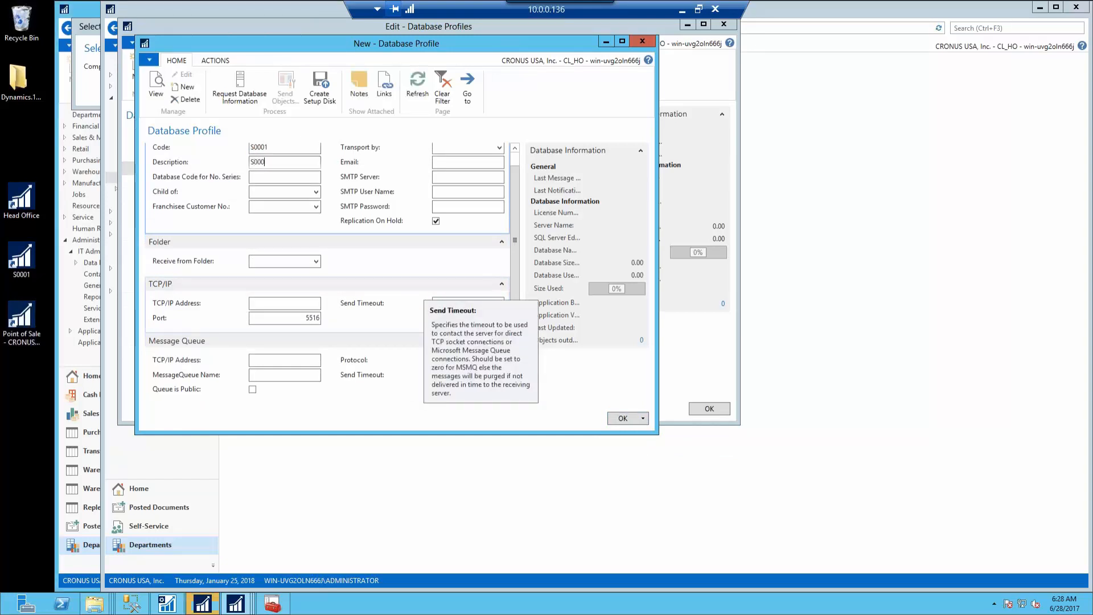
type("1")
key("Tab")
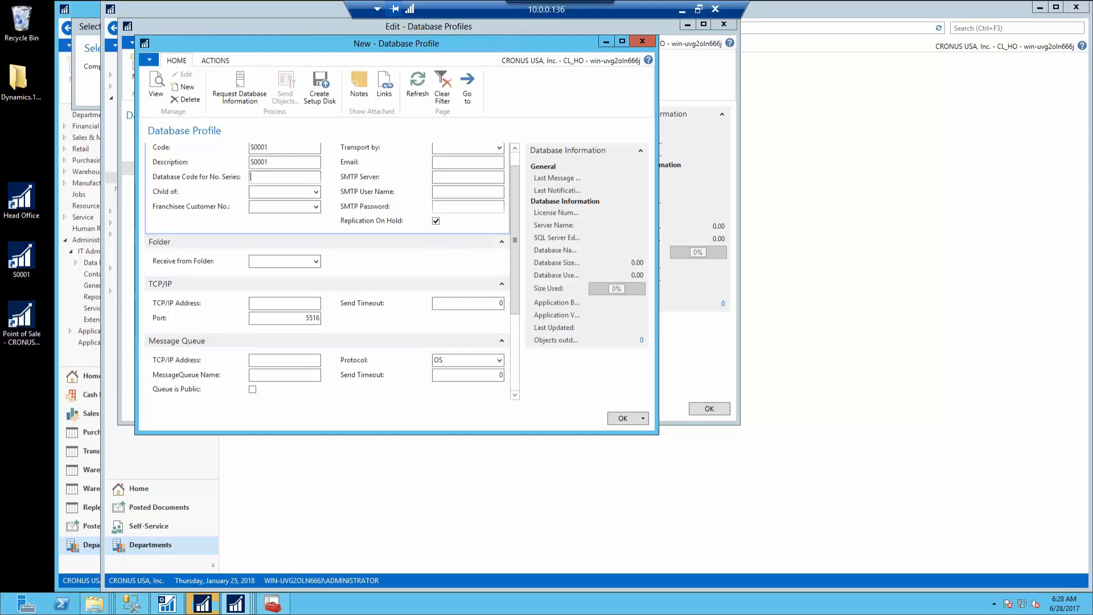
left_click(316, 192)
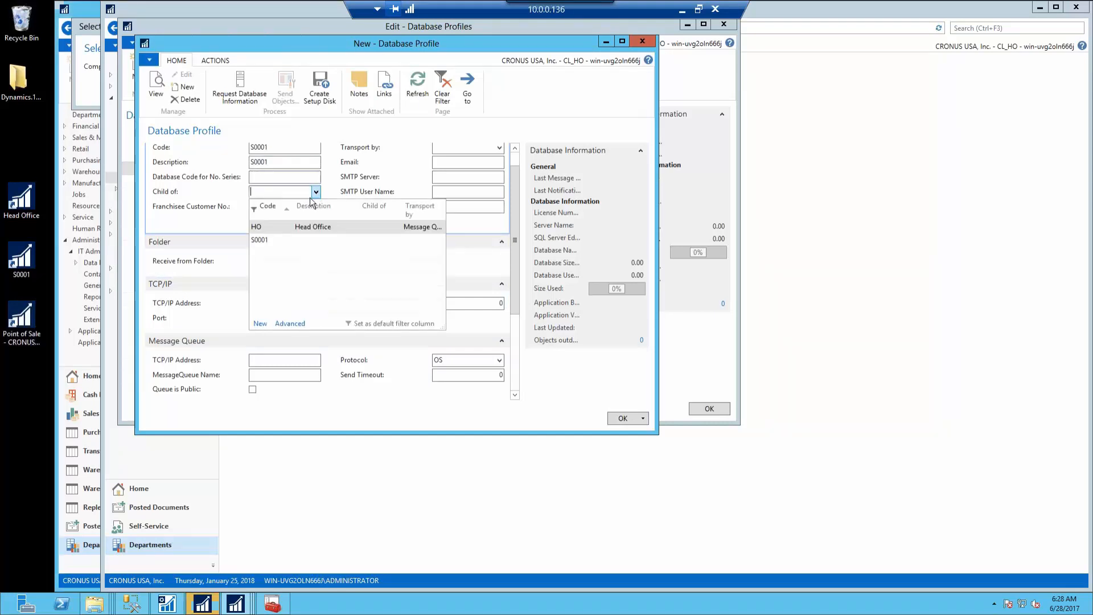
left_click(268, 229)
left_click(268, 229)
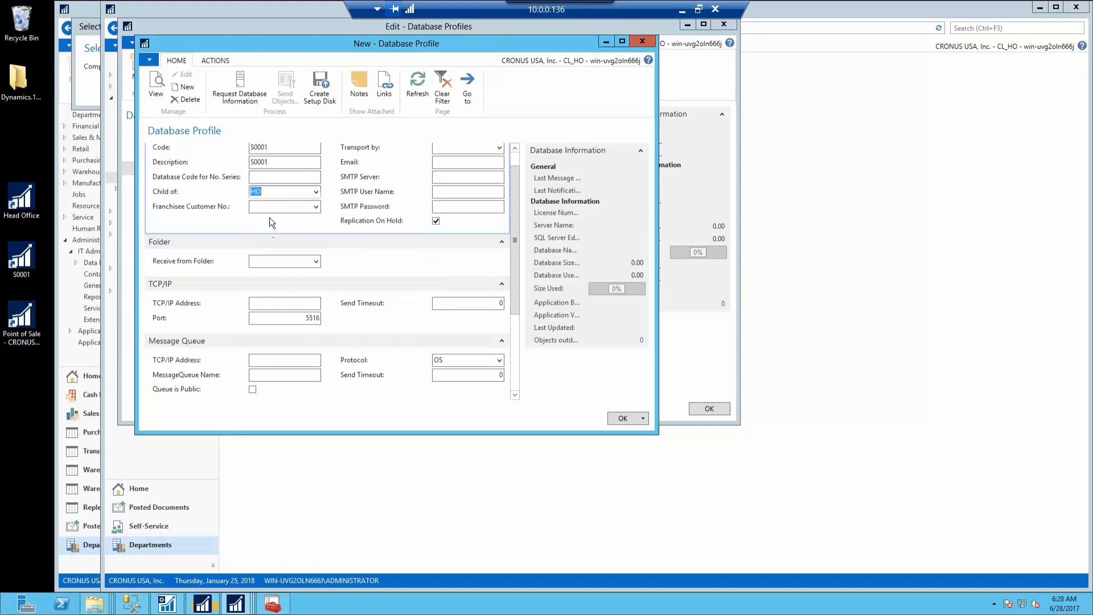
left_click(437, 221)
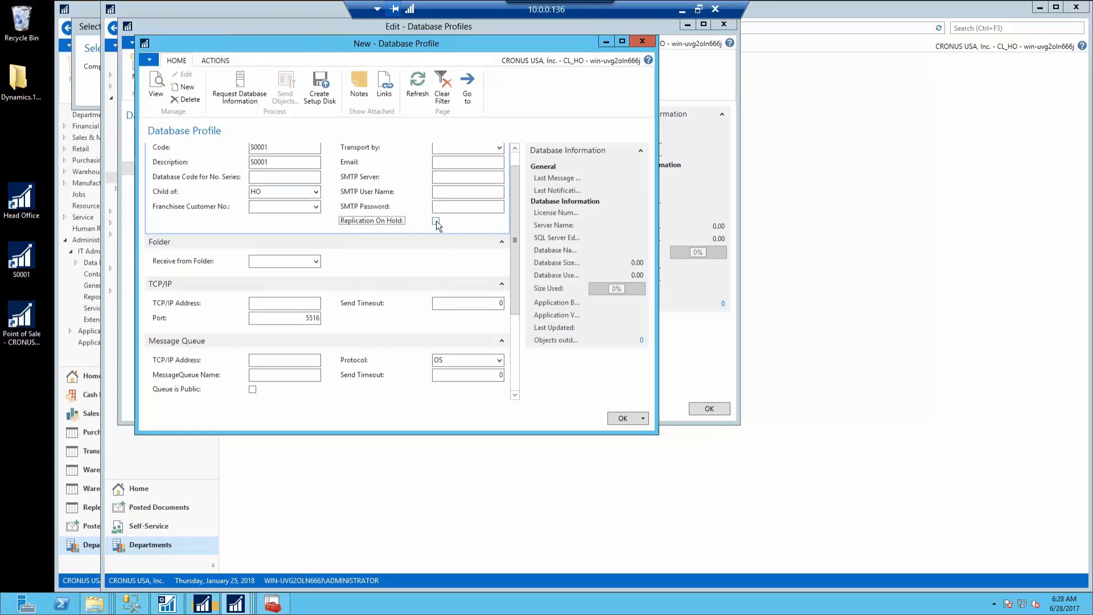
Set Message Queue transport at 127.0.0.1 over TCP/IP and save the S0001 profile
left_click(499, 148)
left_click(461, 202)
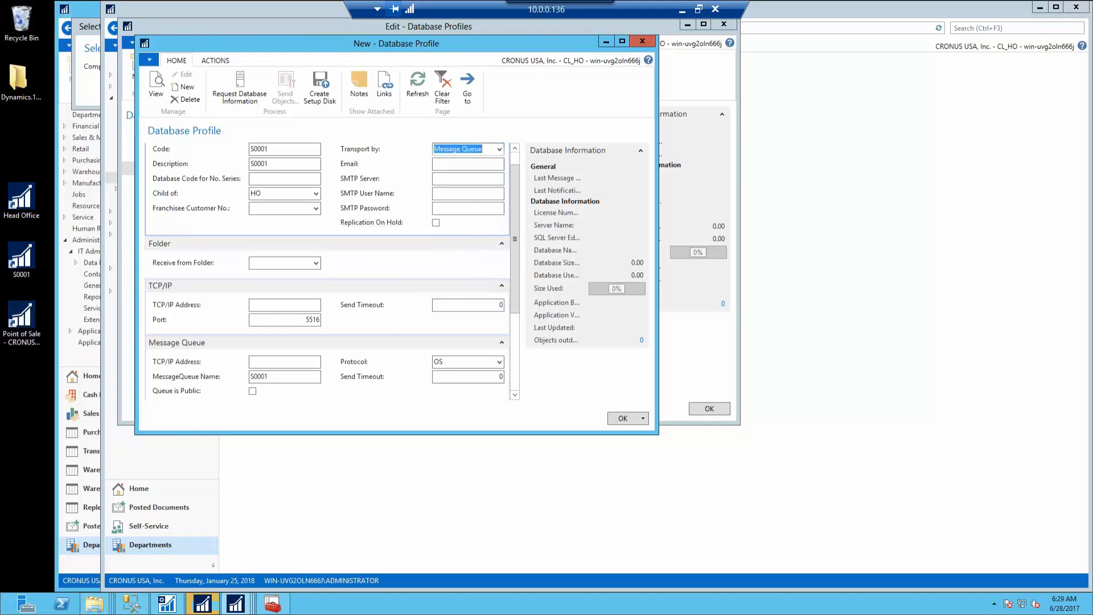
left_click(293, 364)
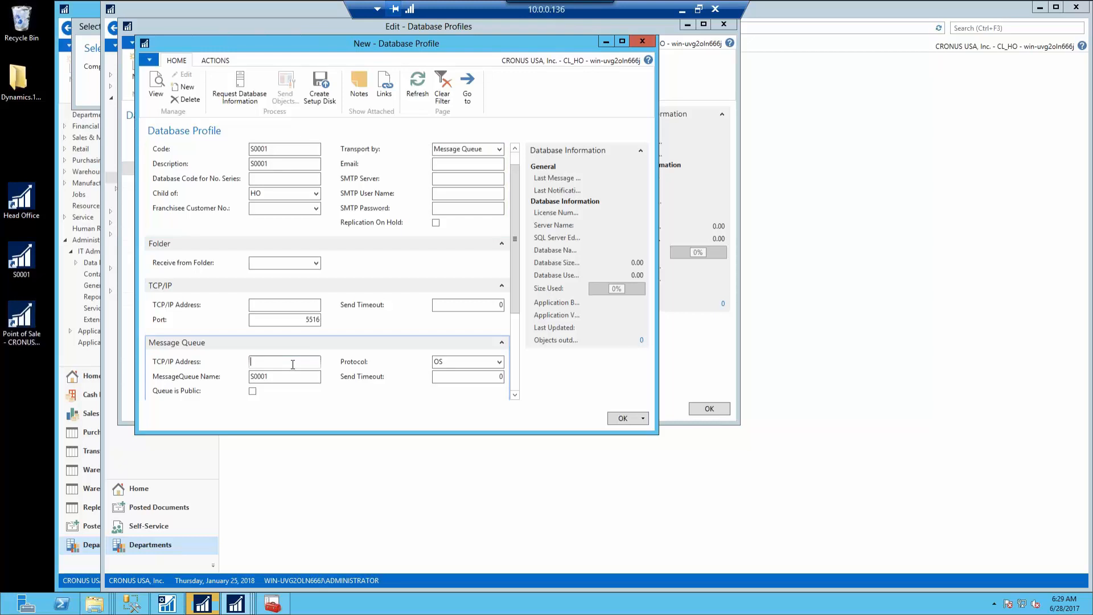
type("127.0.0.1")
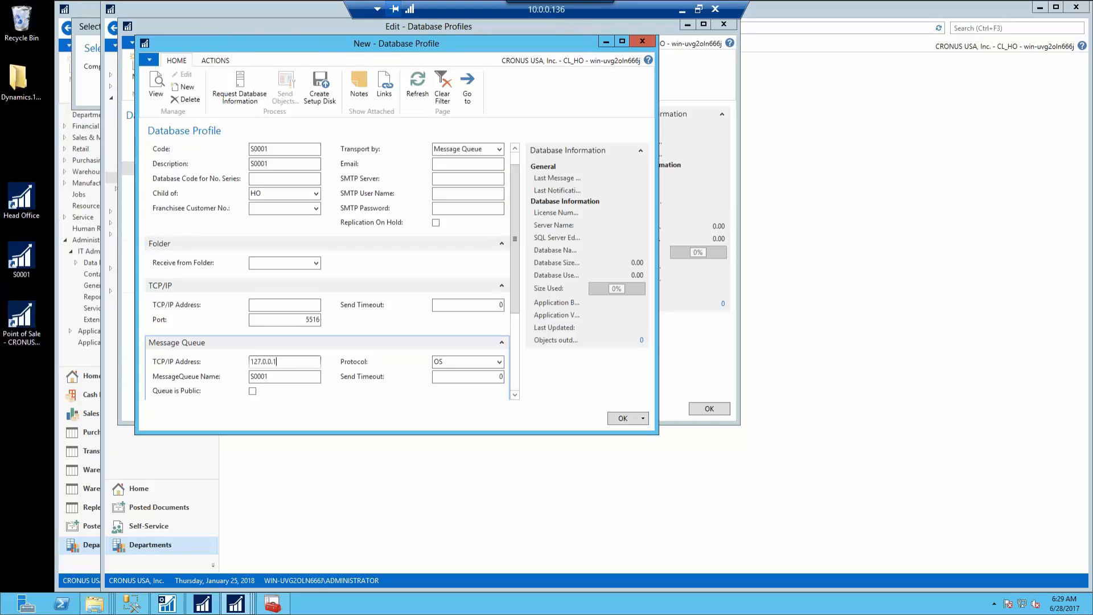
left_click(502, 360)
left_click(475, 387)
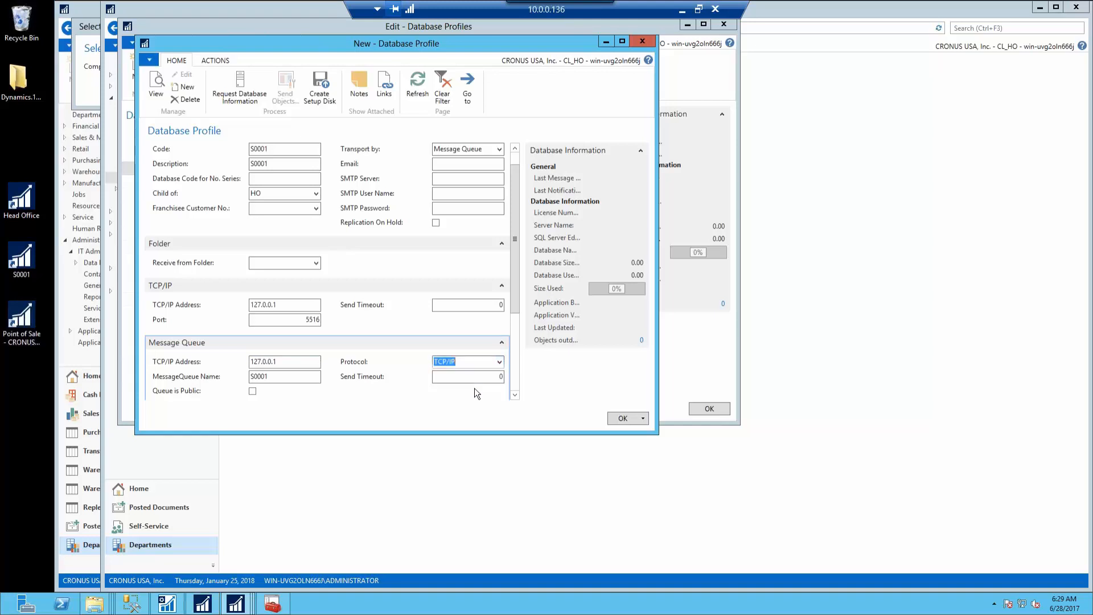
scroll(517, 369, "down", 3)
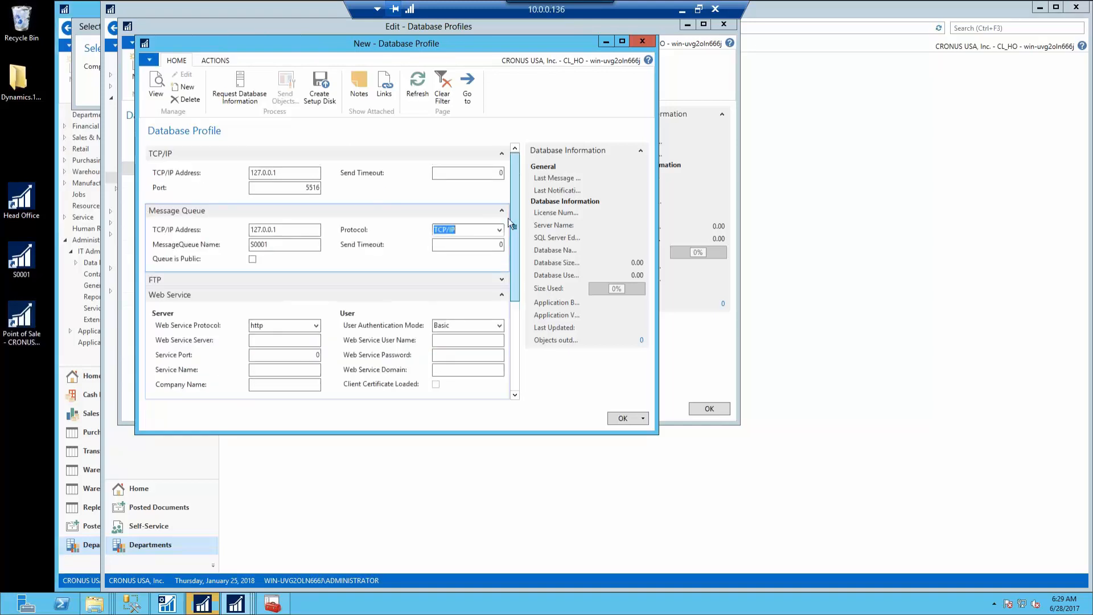
scroll(511, 223, "up", 4)
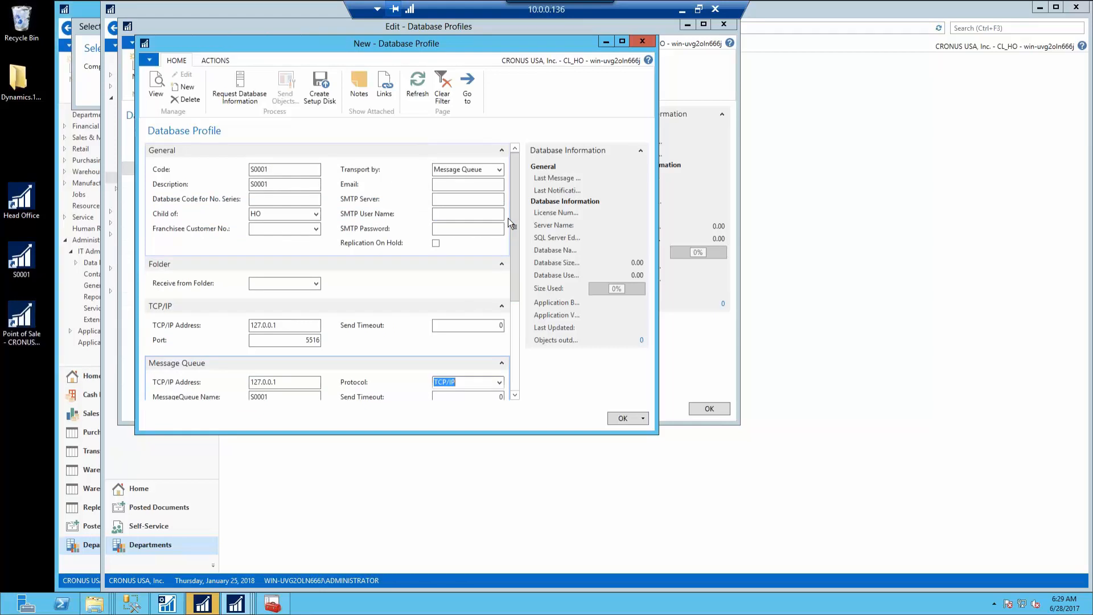
left_click(623, 418)
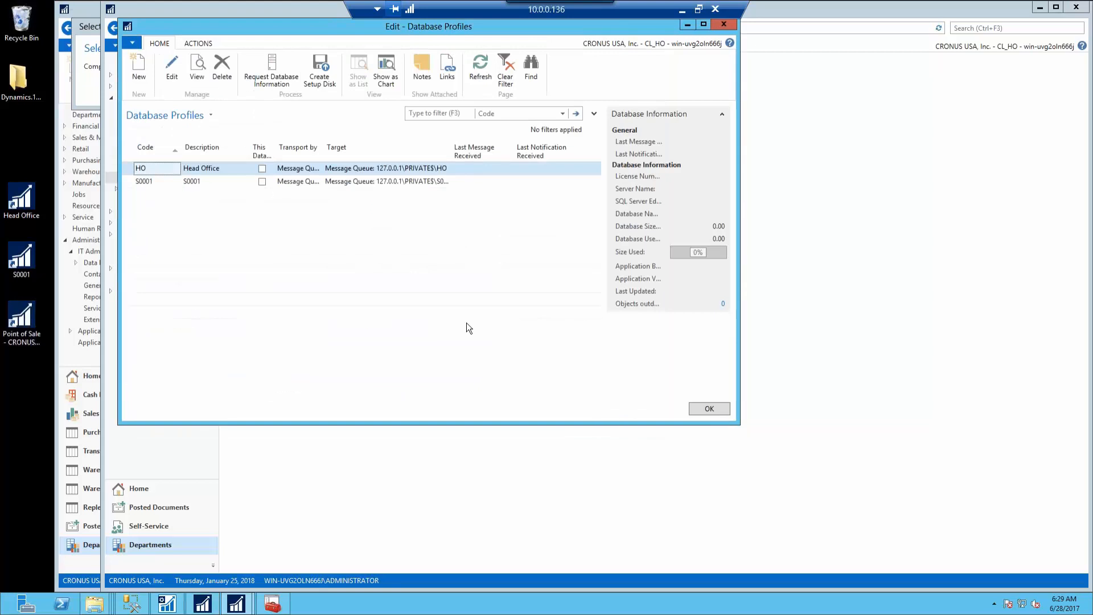
Open Replication Setup and choose HO as the local database
left_click(709, 409)
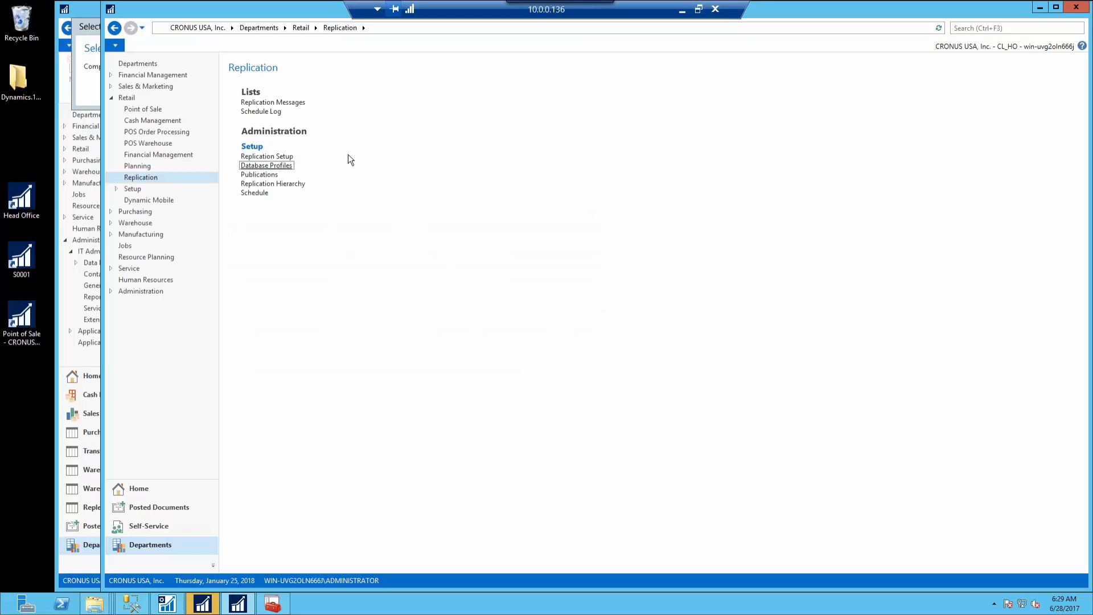
left_click(267, 156)
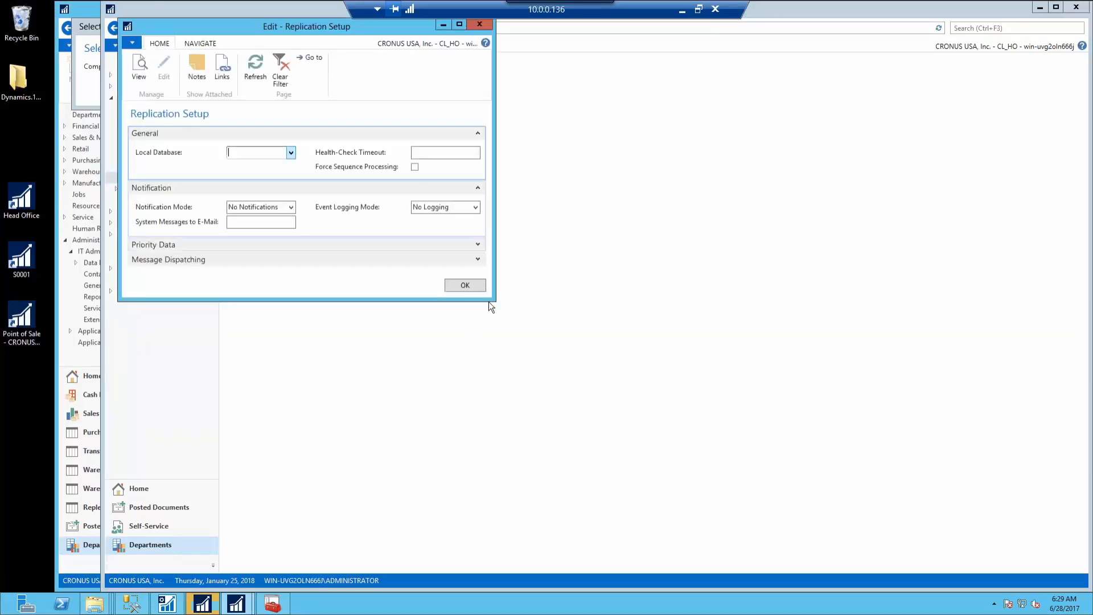
left_click_drag(495, 300, 700, 402)
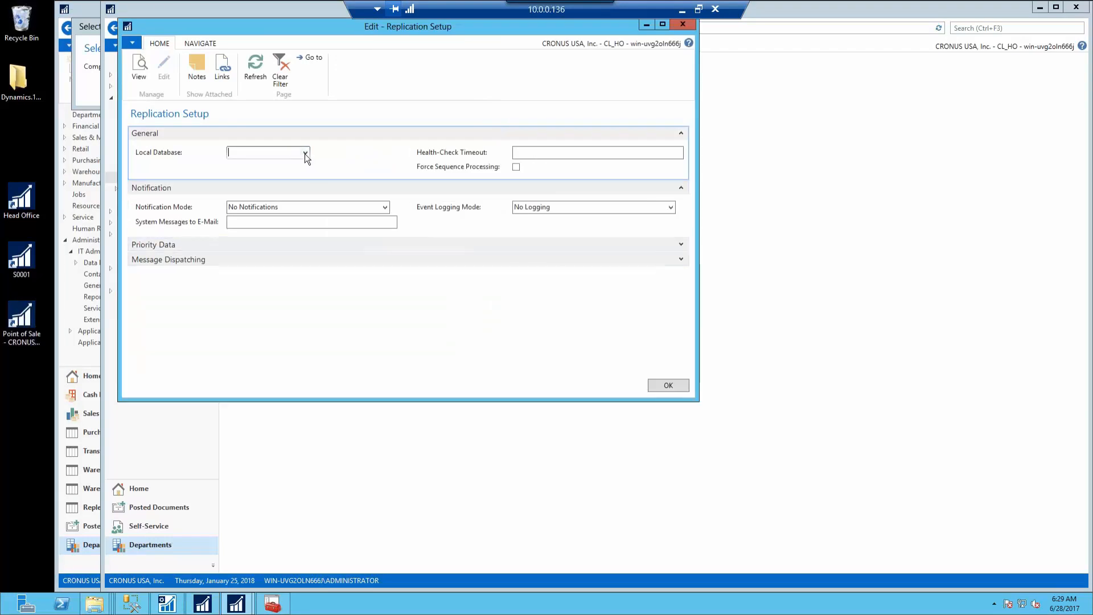
left_click(305, 152)
left_click(245, 189)
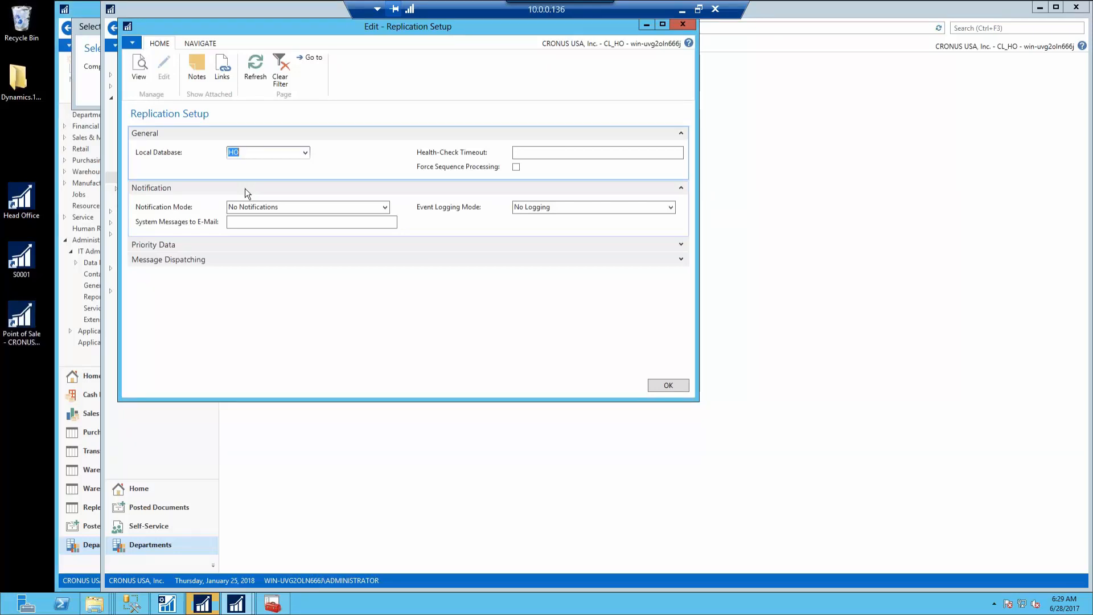
Commit local database HO and set the priority data interval to 5 minutes
left_click(681, 244)
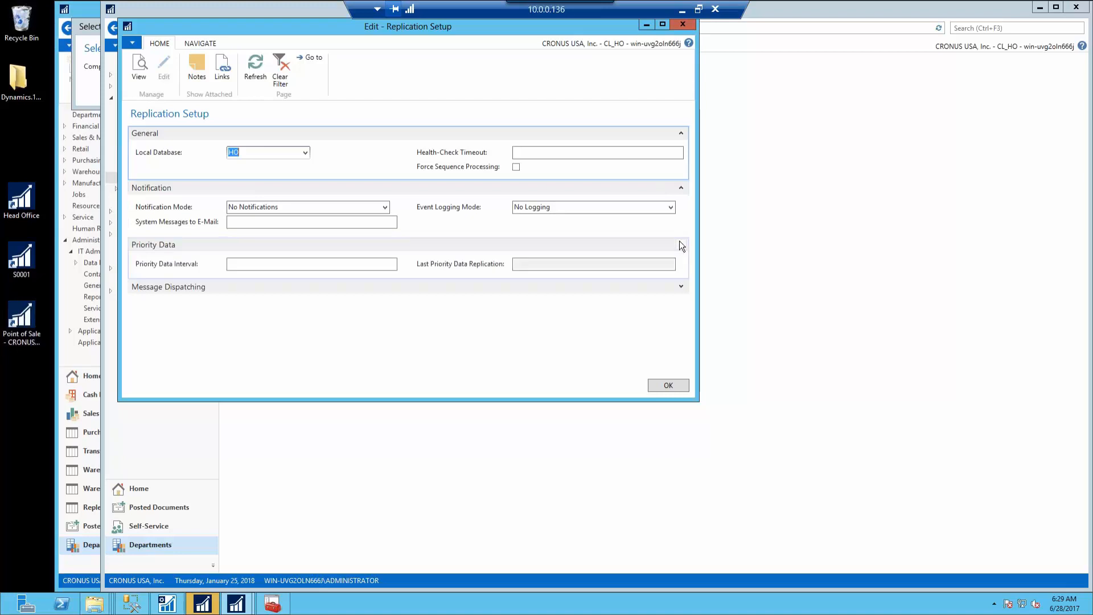
left_click(276, 264)
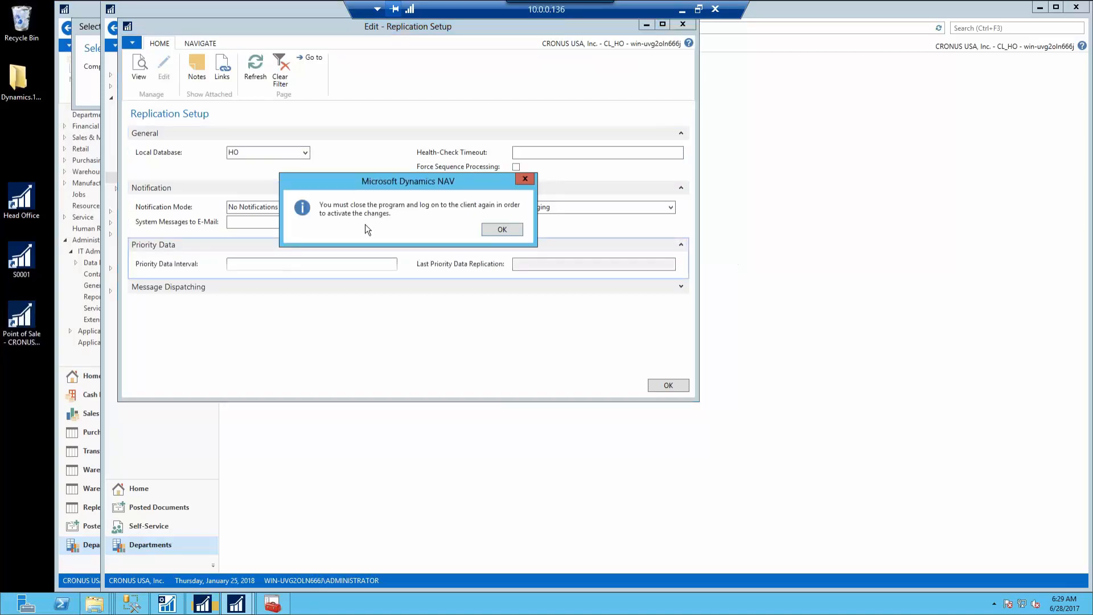
left_click(499, 230)
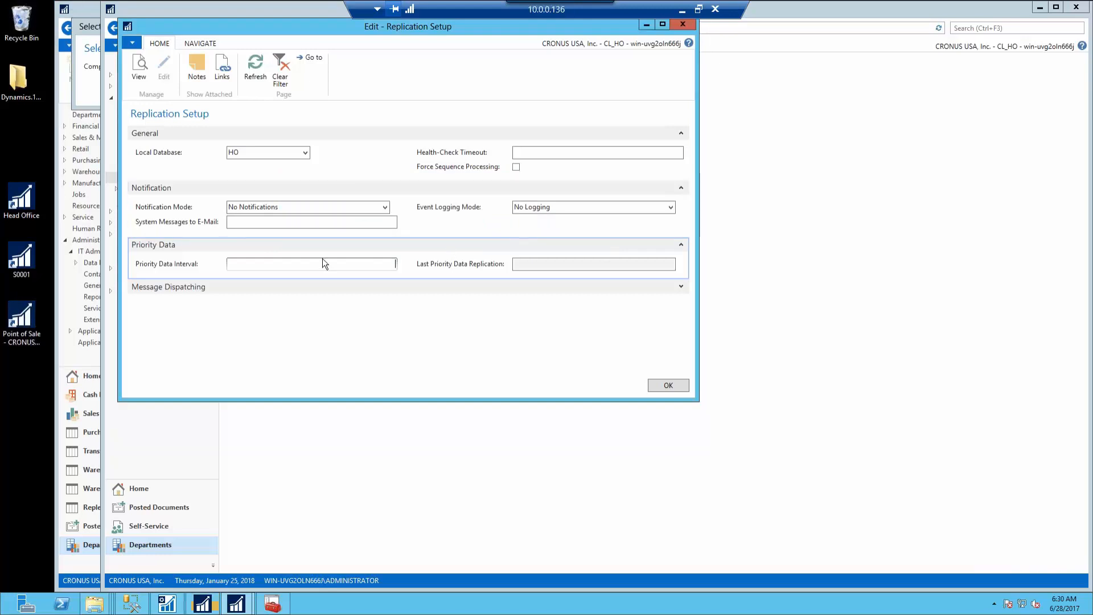
type("1")
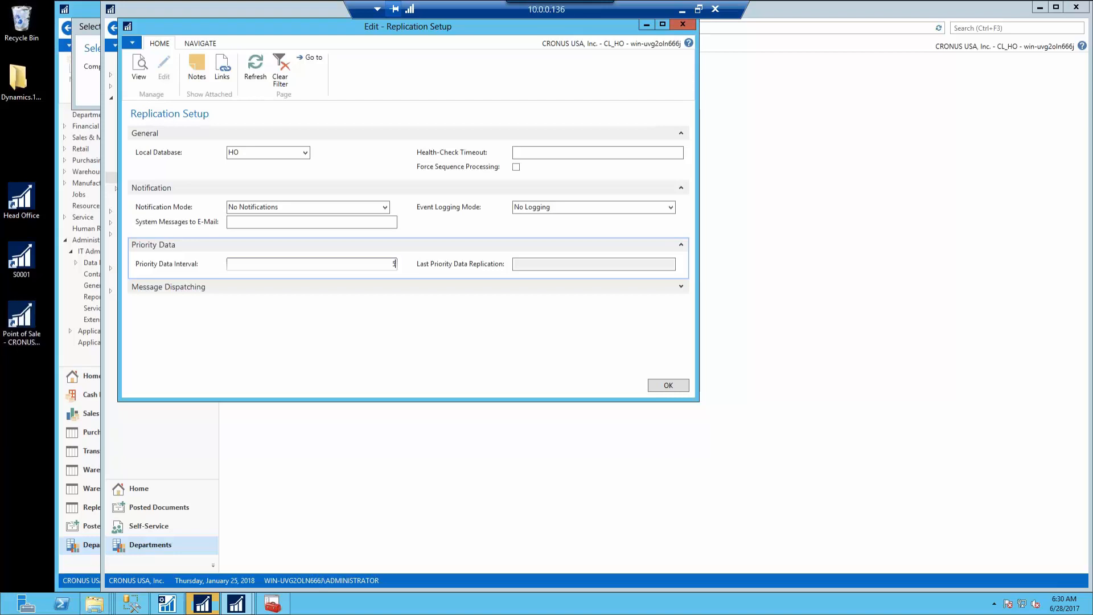
key("Tab")
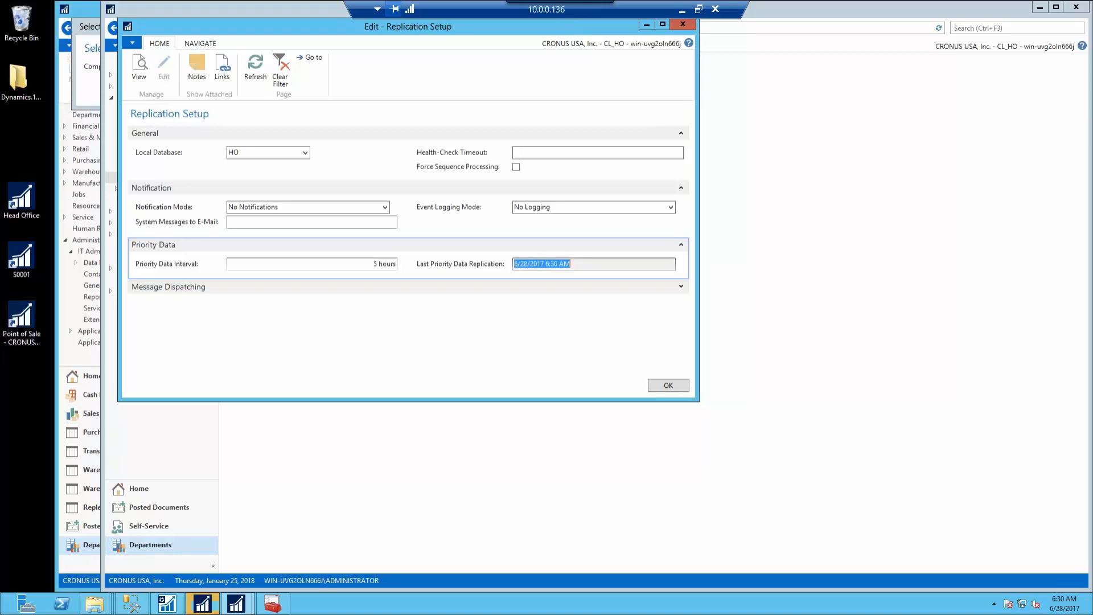
double_click(387, 264)
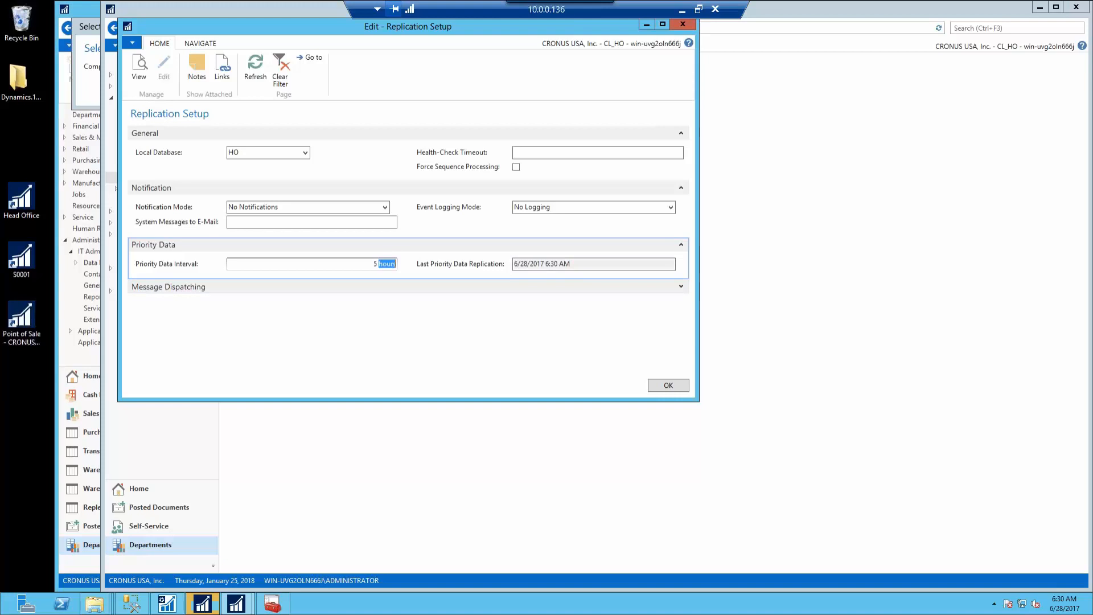
key("Tab")
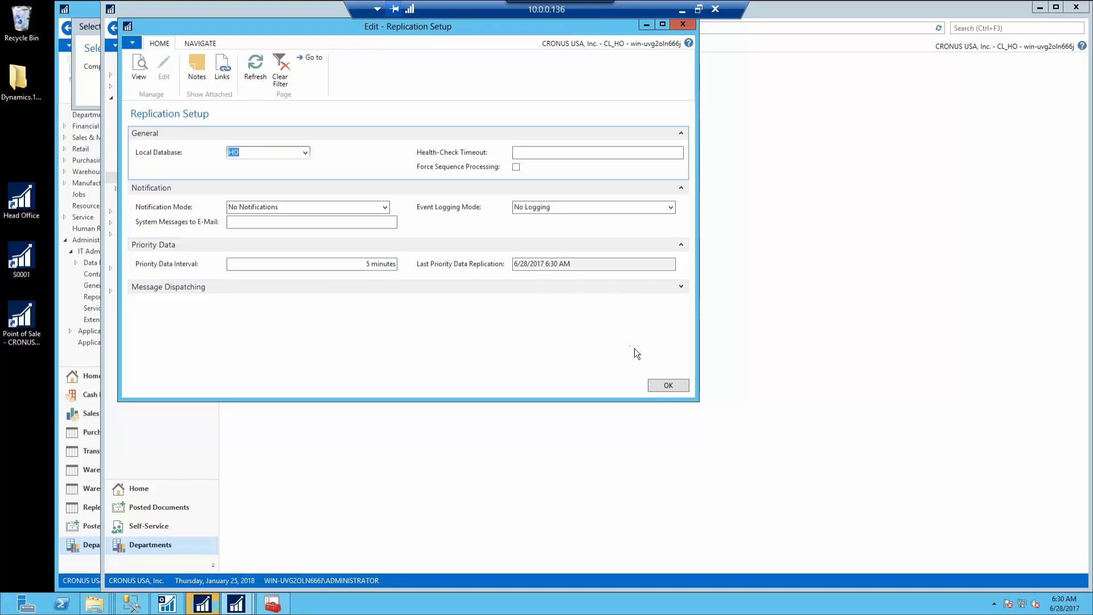
Enable Force Sequence Processing, set Event Logging Mode to Low, and save the replication setup
left_click(682, 287)
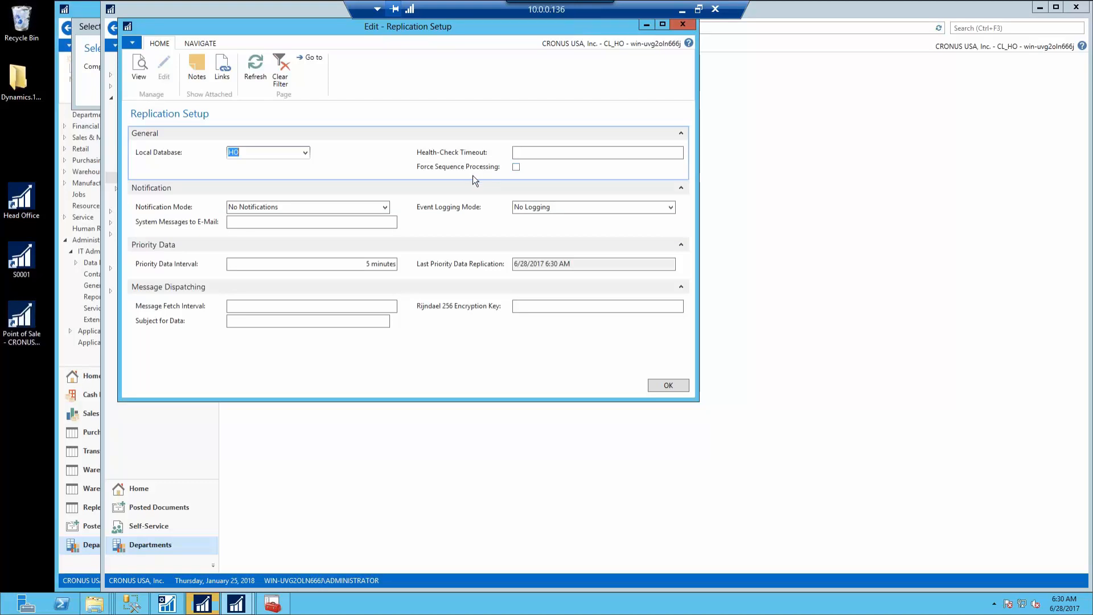
left_click(516, 168)
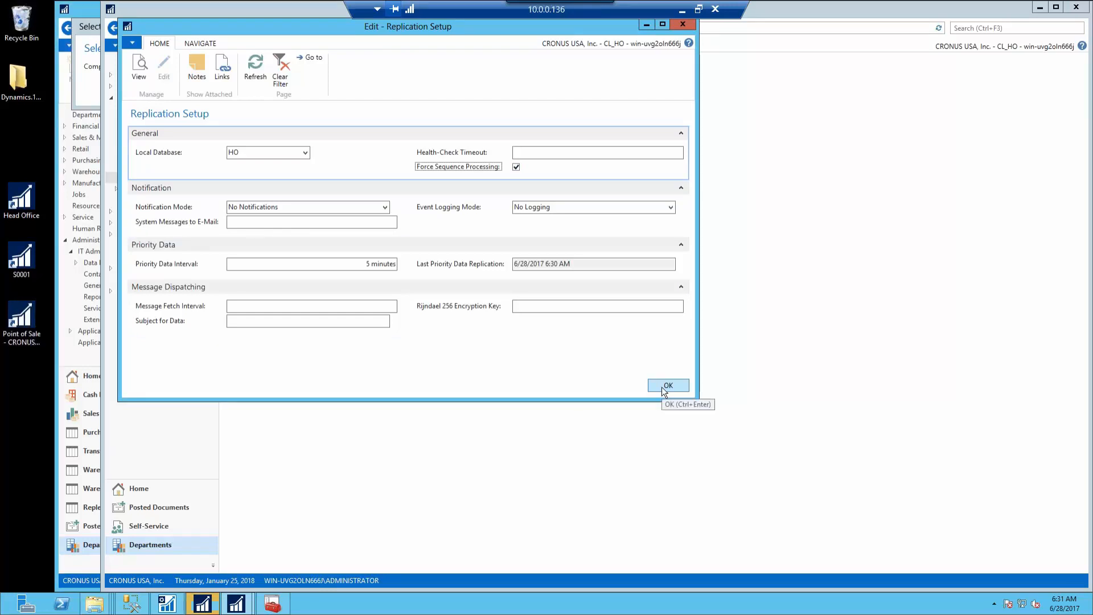
left_click(671, 208)
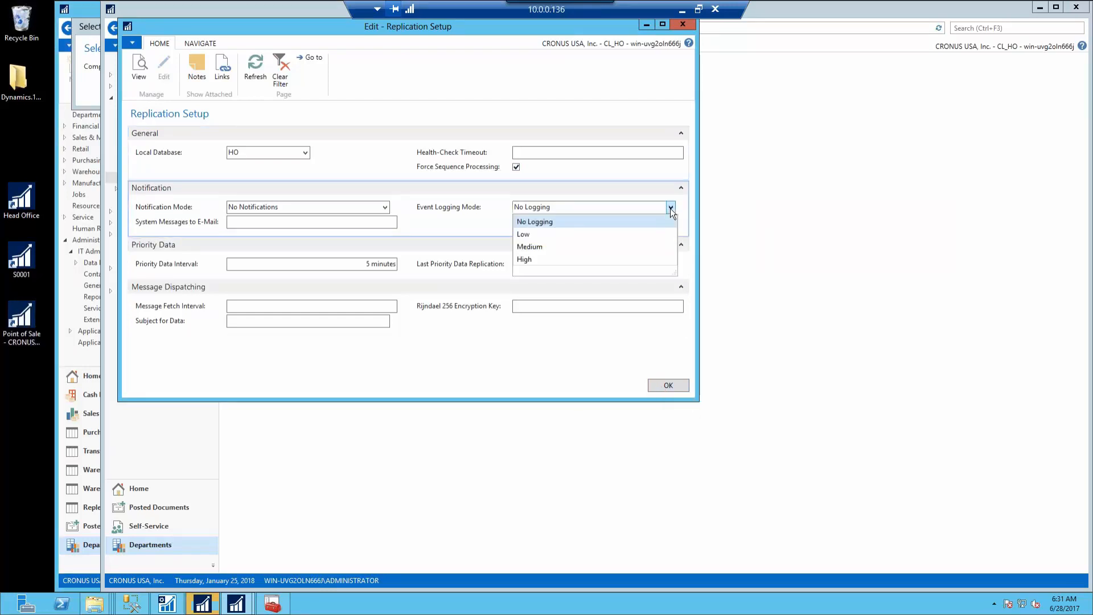
left_click(624, 234)
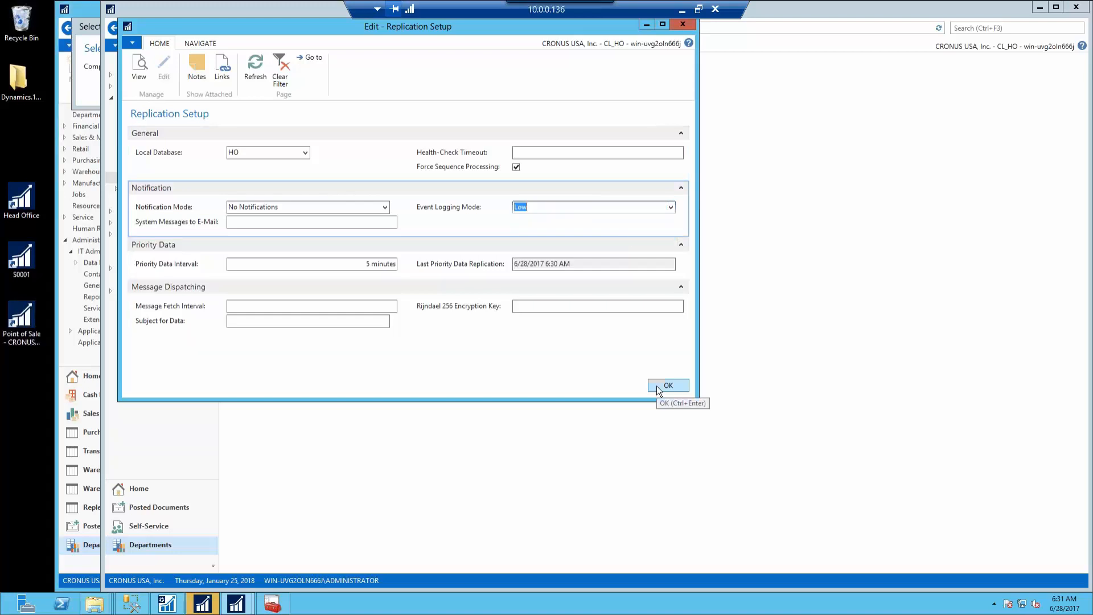
left_click(657, 385)
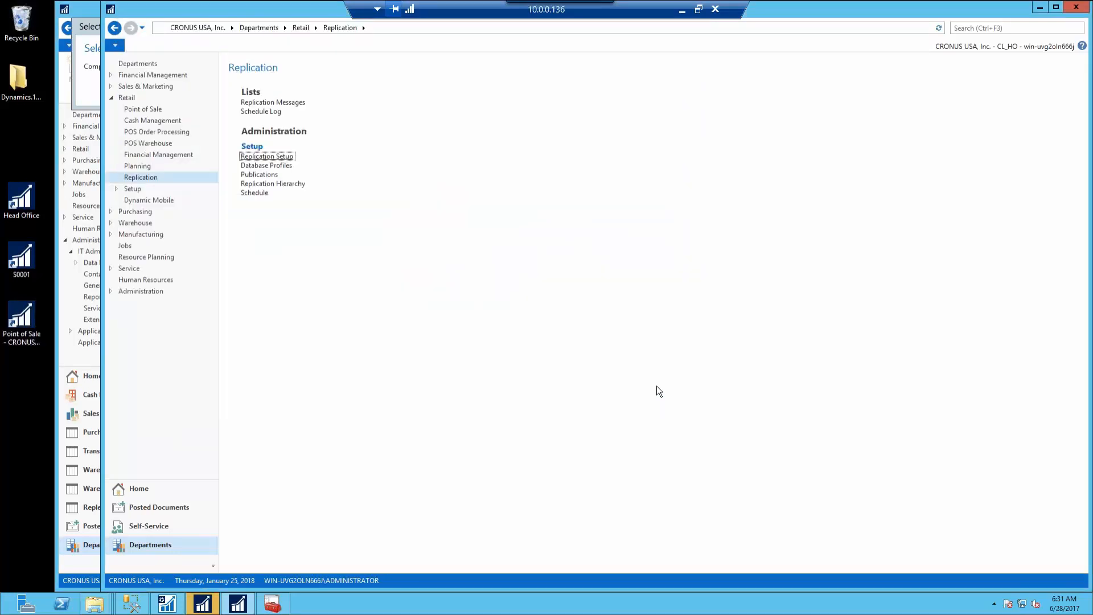
left_click(263, 175)
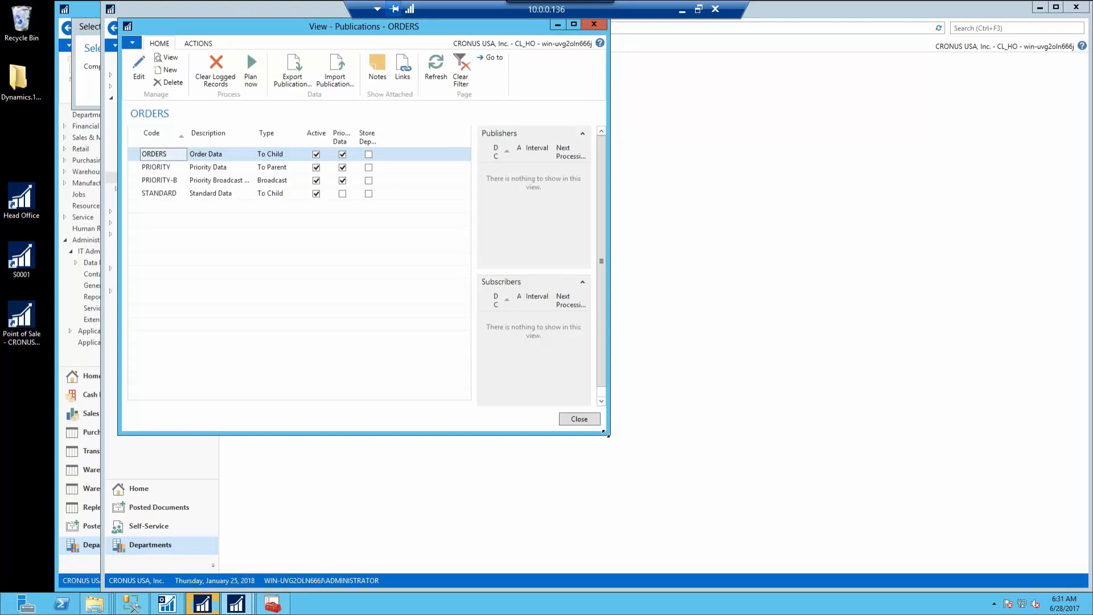
left_click_drag(609, 434, 840, 464)
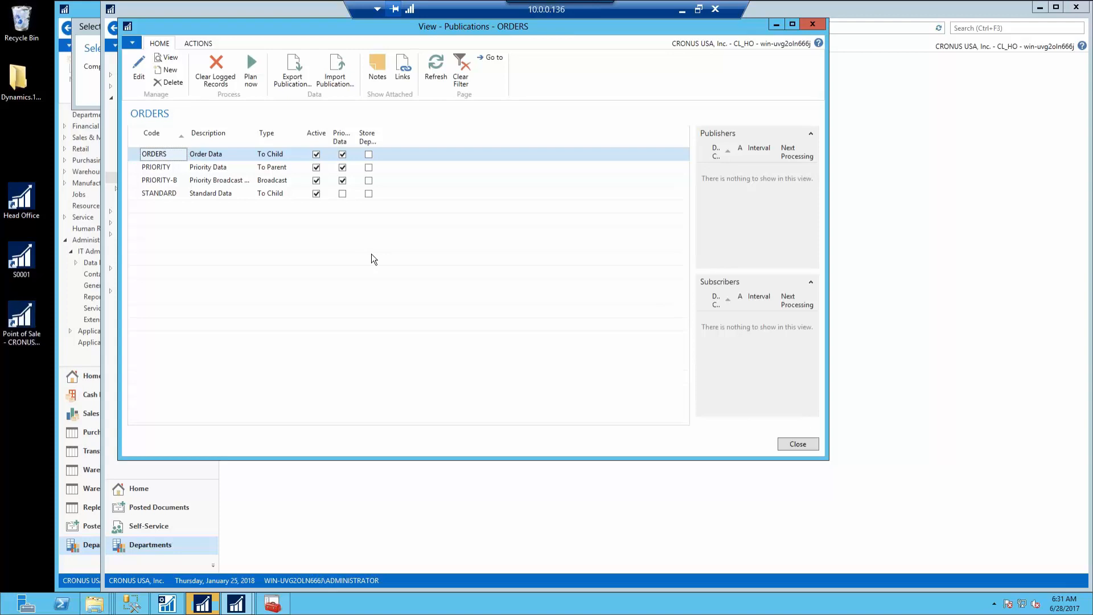
left_click(797, 443)
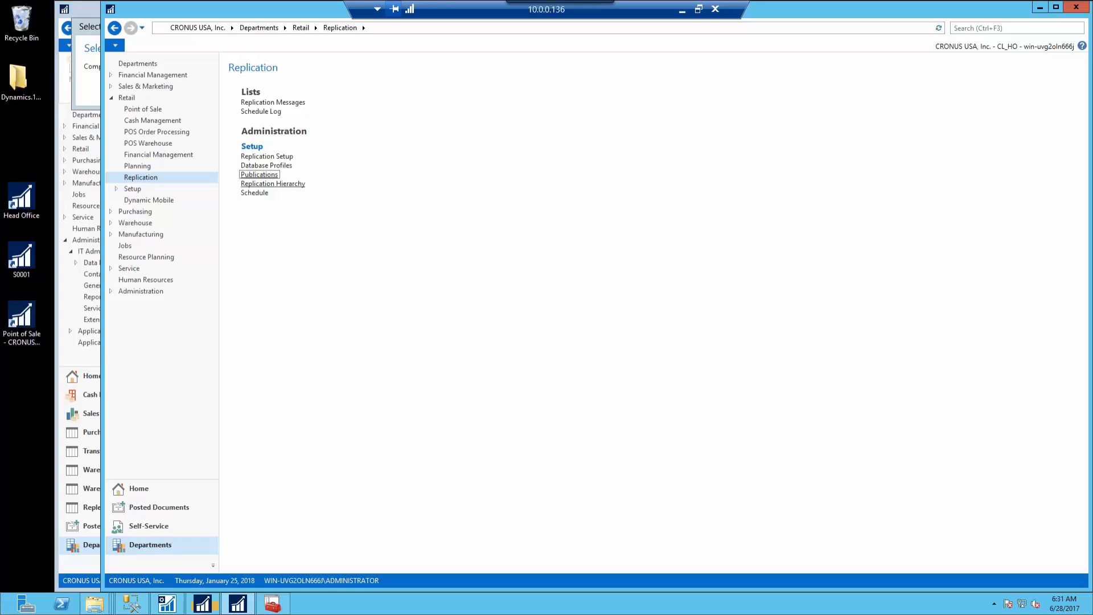
In the Replication Structure, set up an HO publication schedule for STANDARD with automatic subscription
left_click(272, 183)
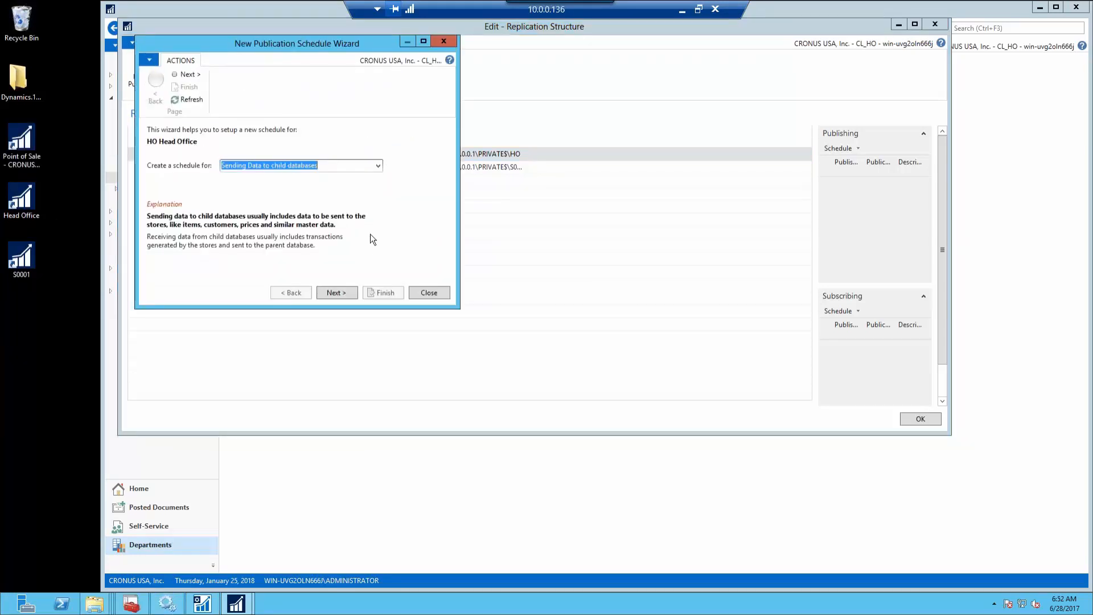
left_click(343, 293)
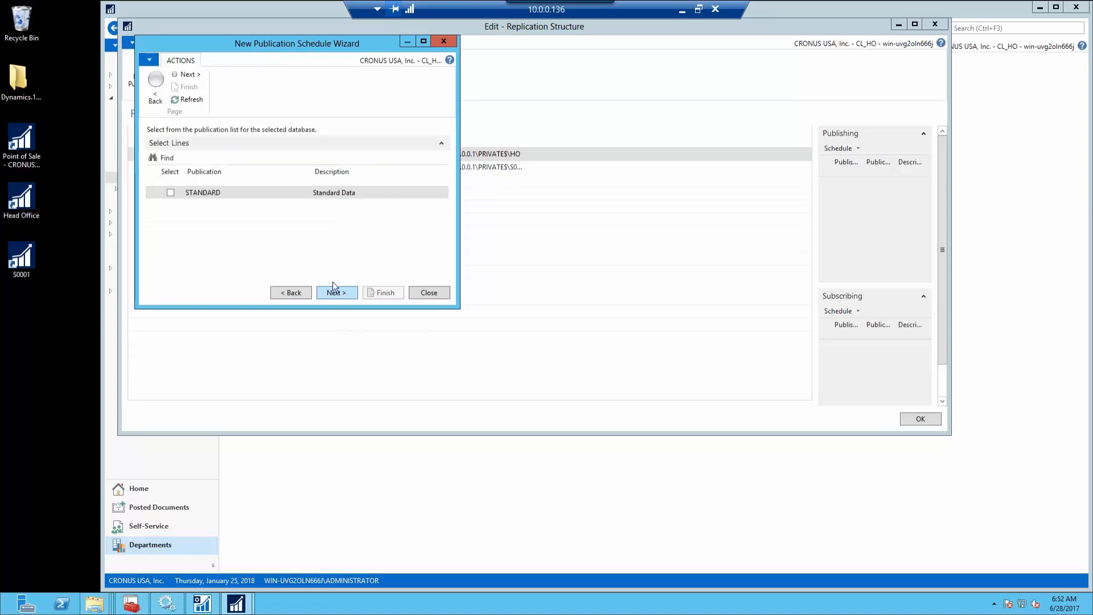
left_click(170, 193)
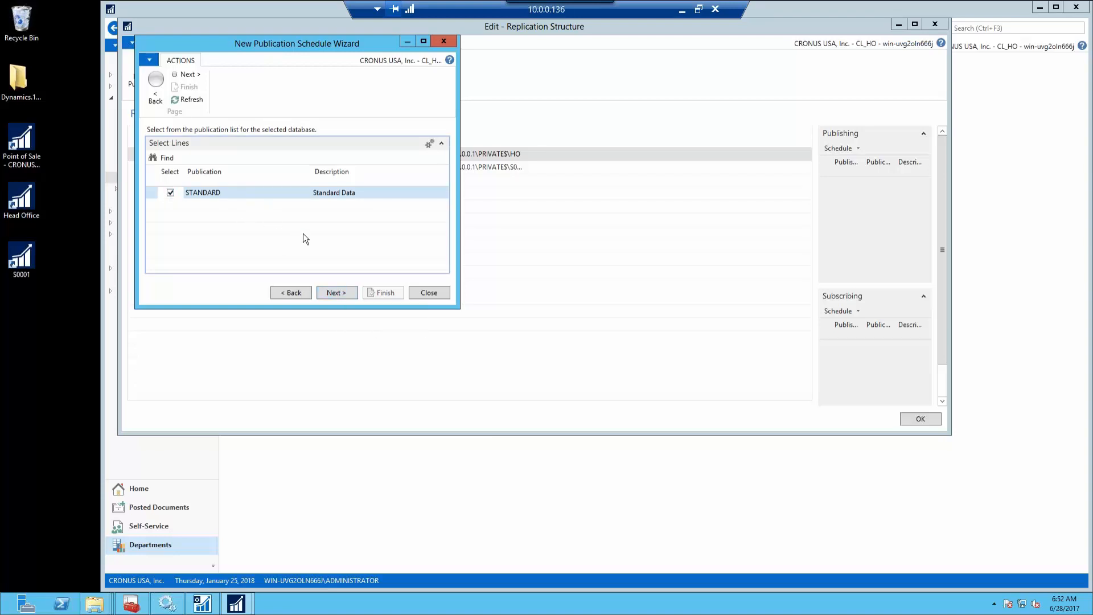
left_click(331, 296)
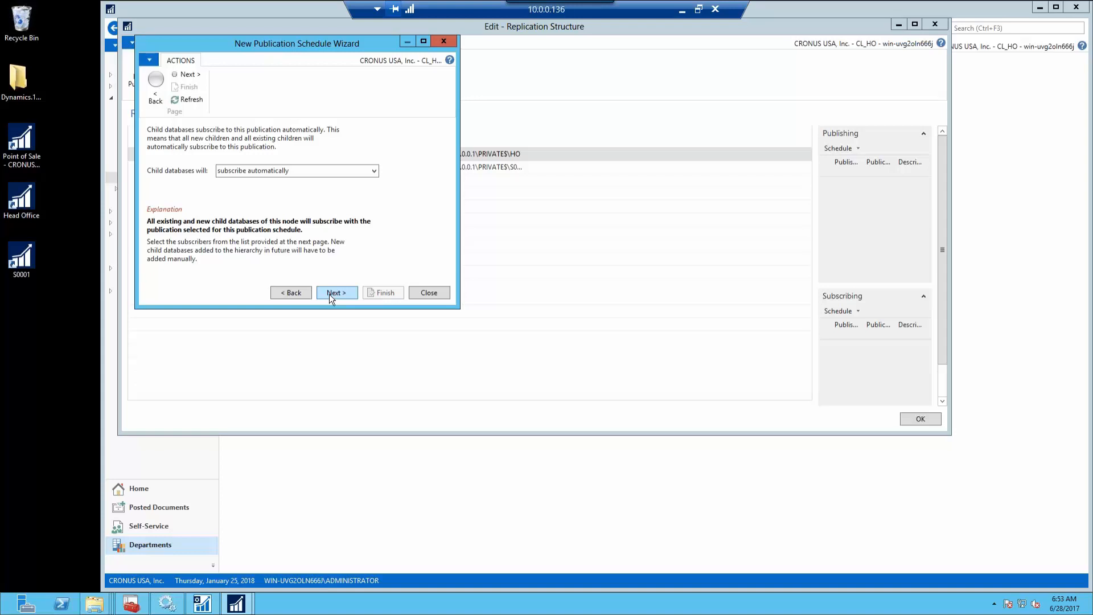
left_click(329, 294)
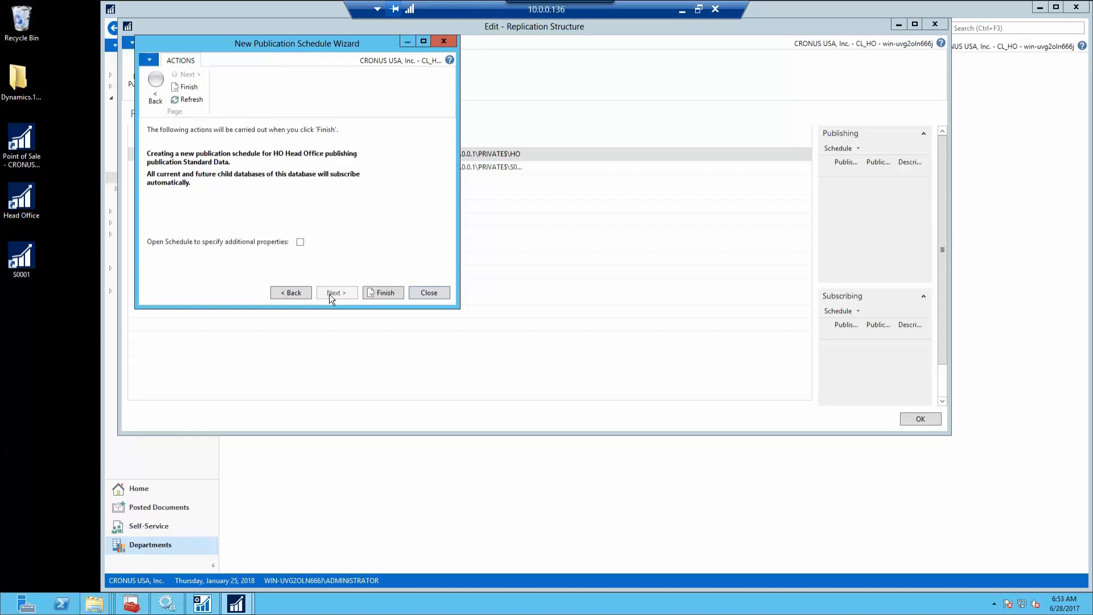
Finish the wizard with Open Schedule ticked and set the STANDARD schedule interval to 15 min
left_click(300, 242)
left_click(382, 293)
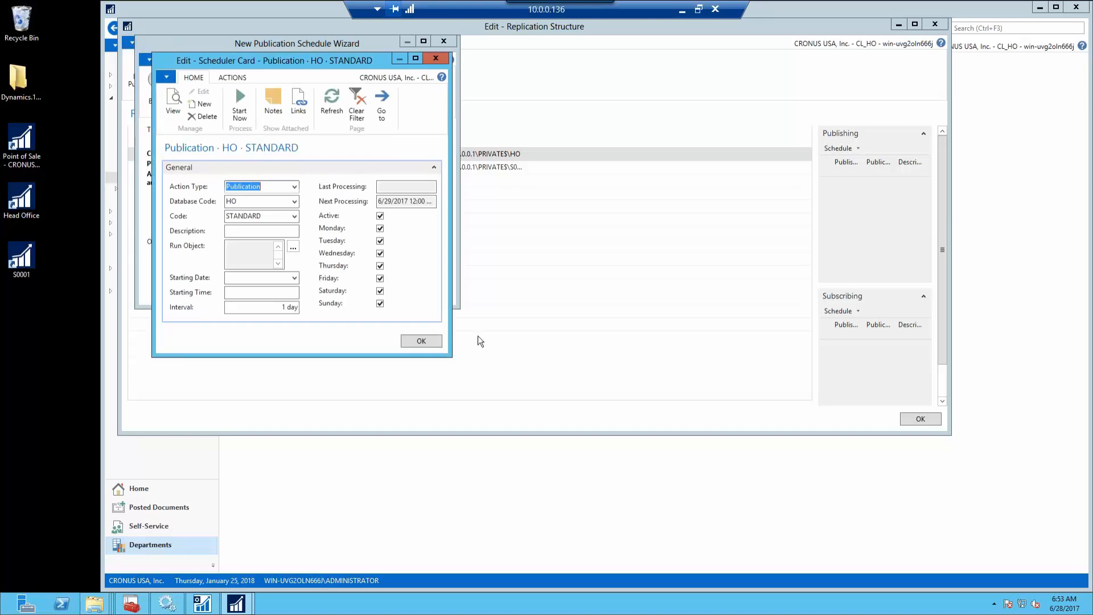
left_click_drag(447, 348, 731, 422)
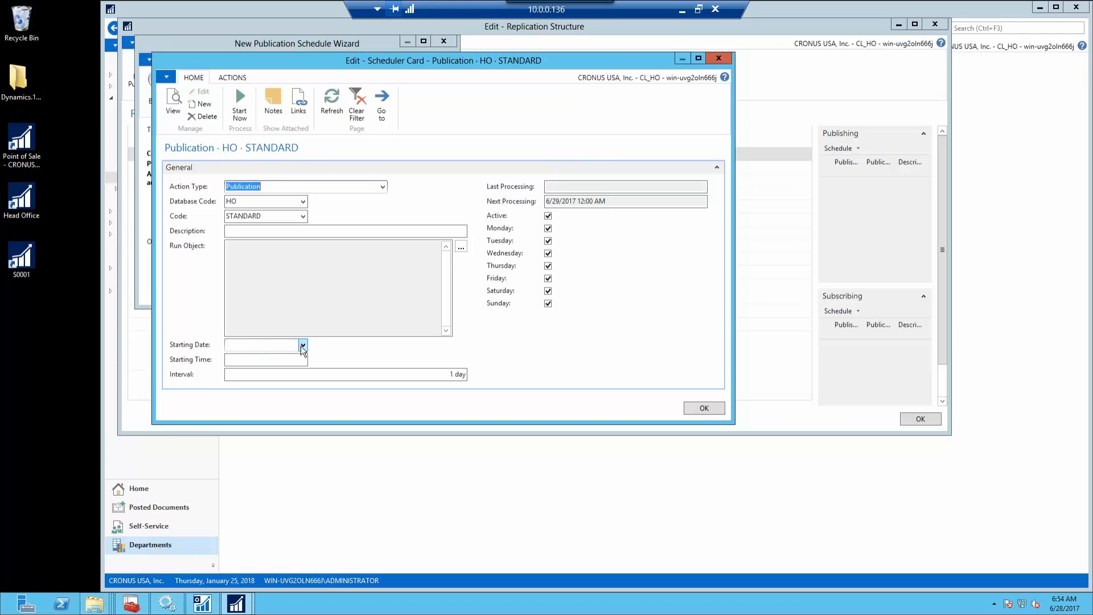
left_click(444, 374)
left_click_drag(449, 374, 512, 369)
type("15 min")
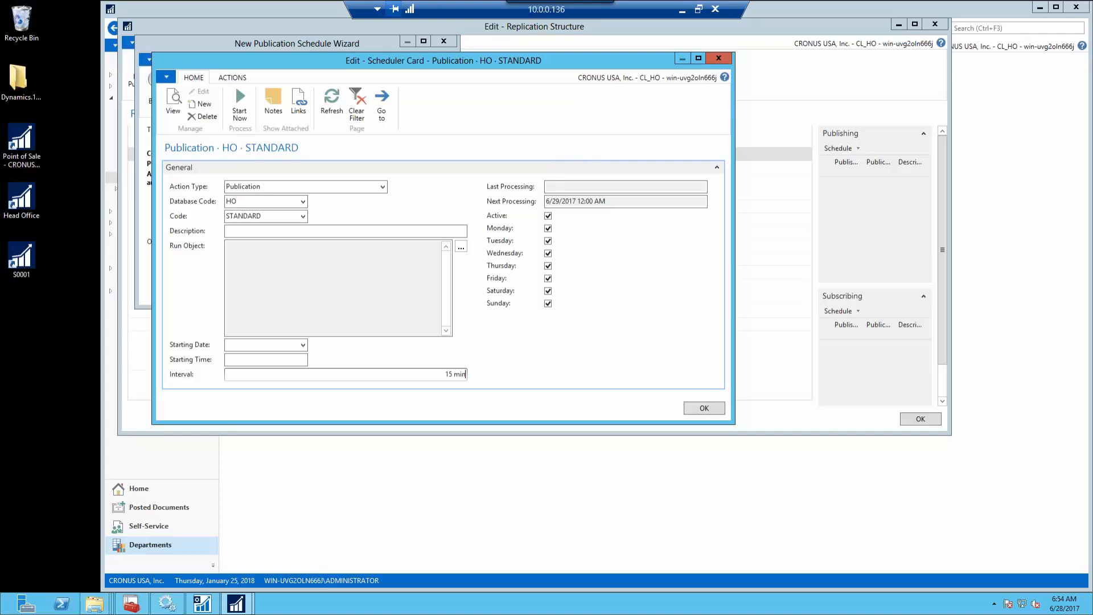
key("Tab")
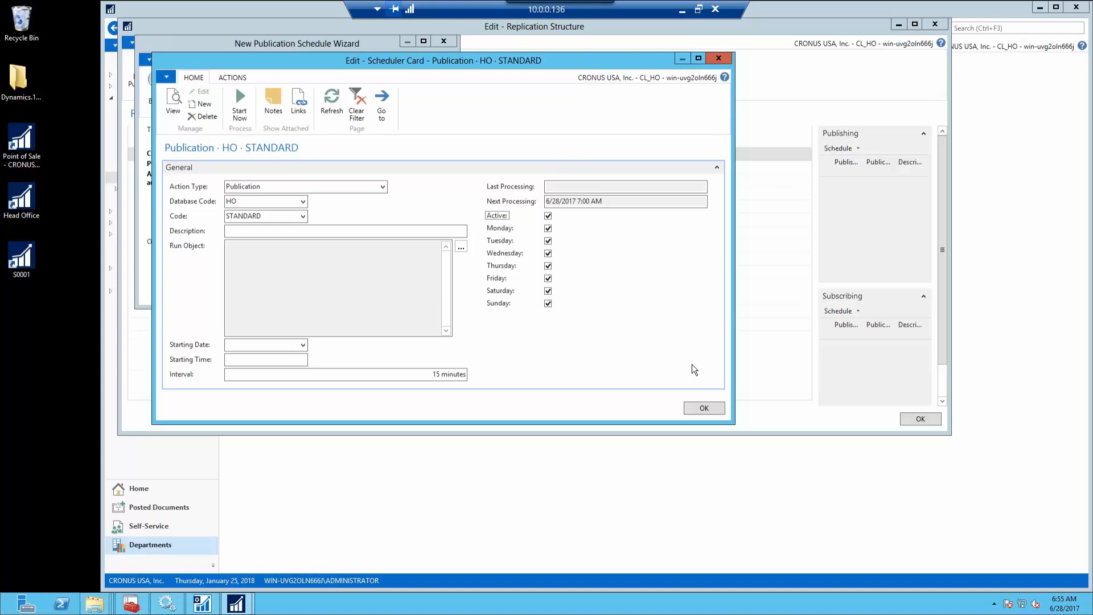
left_click(701, 408)
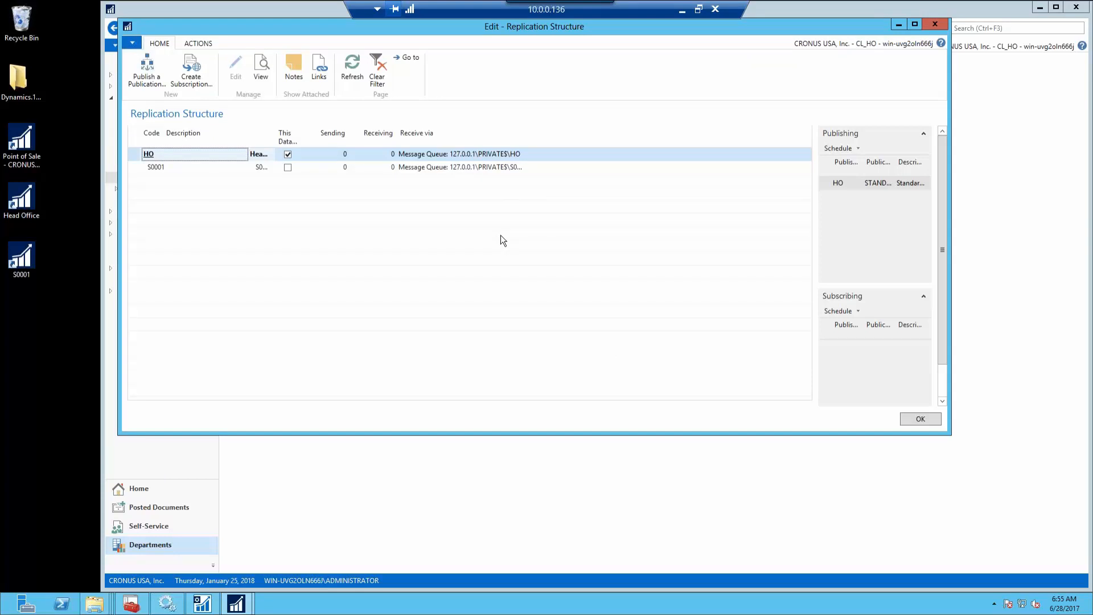
Close the Replication Structure and find the Stores list by searching 'stor'
left_click(922, 419)
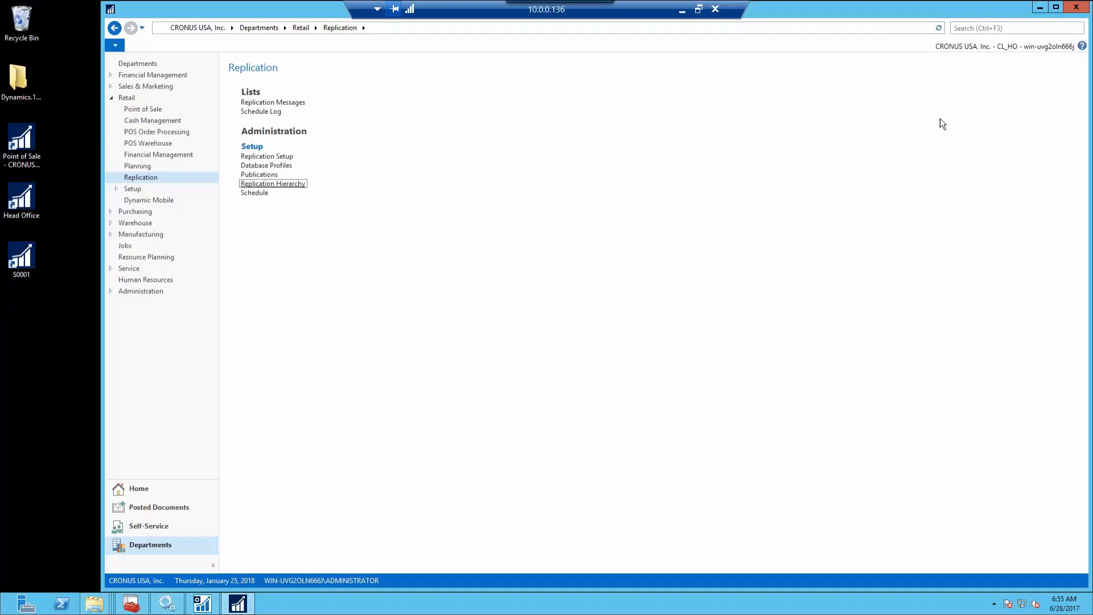
left_click(995, 31)
type("store")
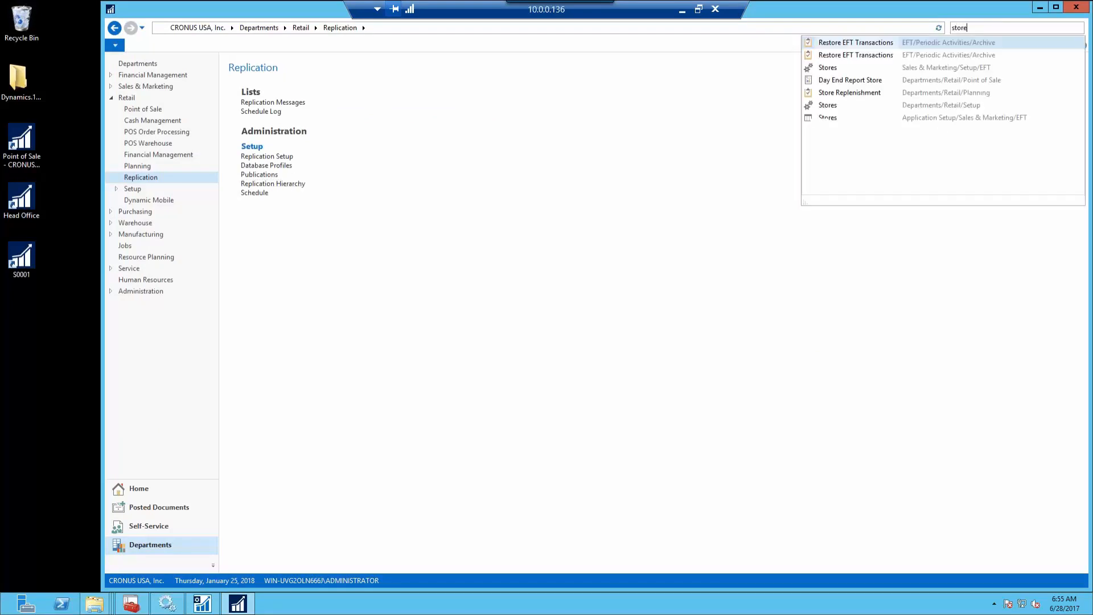
left_click(833, 106)
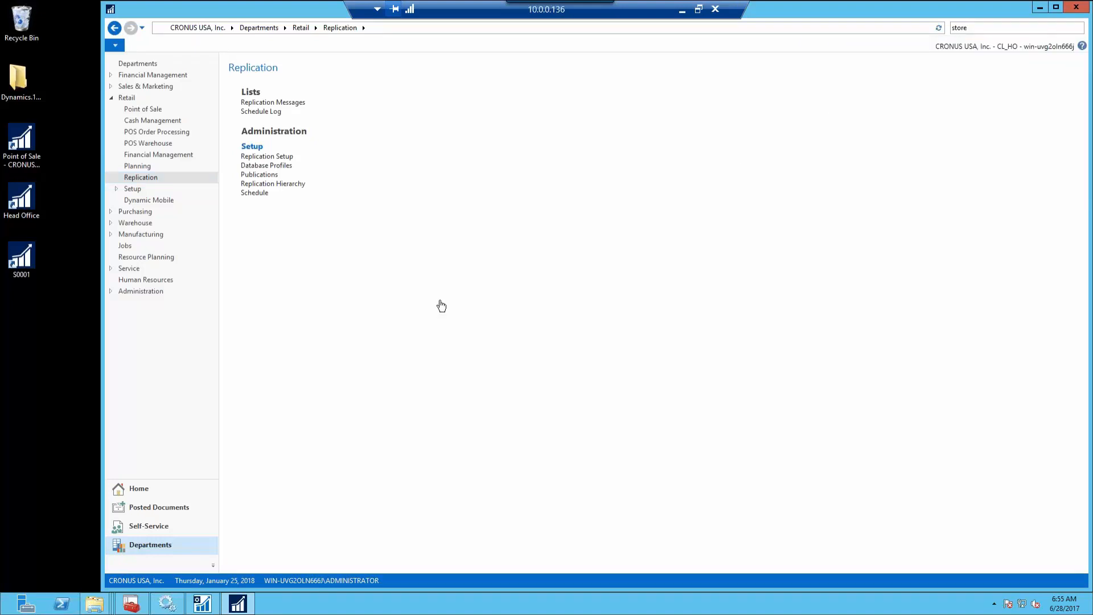
On store S0001's Replication FastTab, set Located at Database to S0001 and Posting at Database to HO
left_click(174, 57)
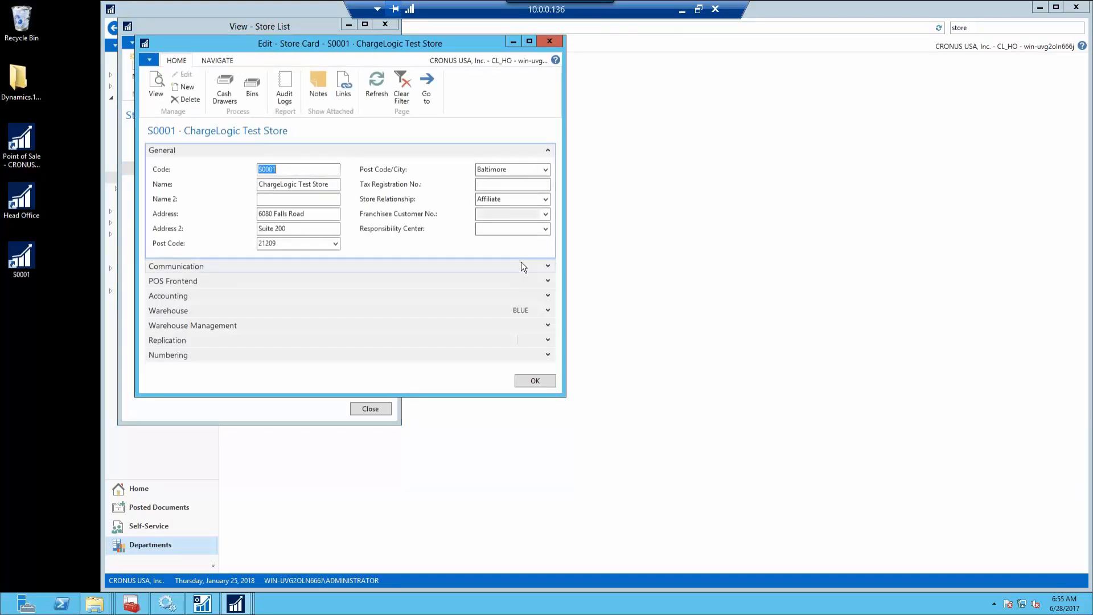
left_click(467, 344)
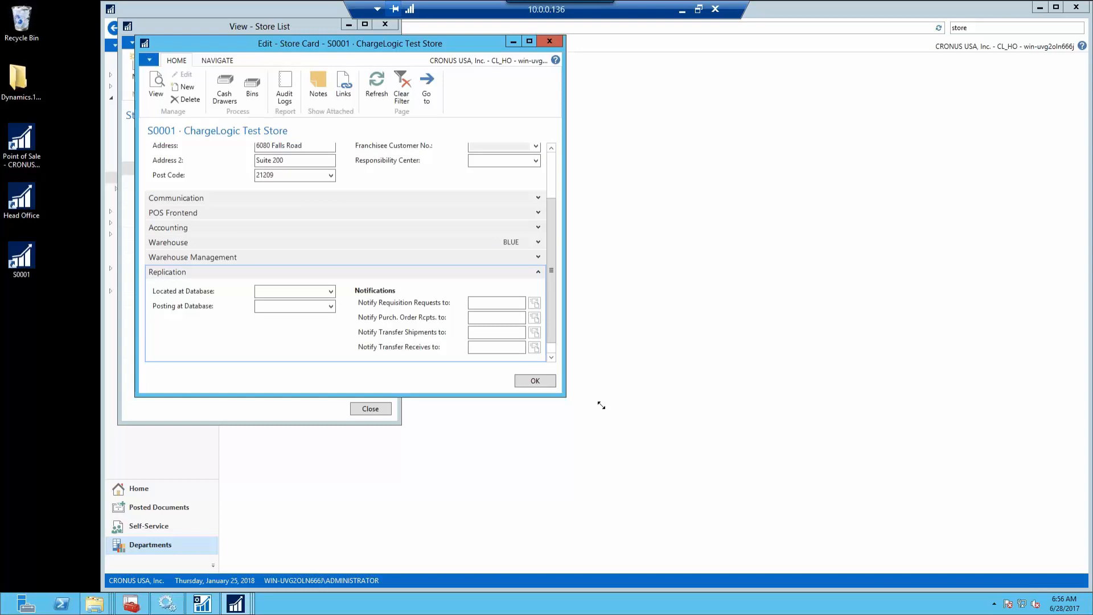
left_click_drag(566, 398, 747, 471)
left_click(337, 350)
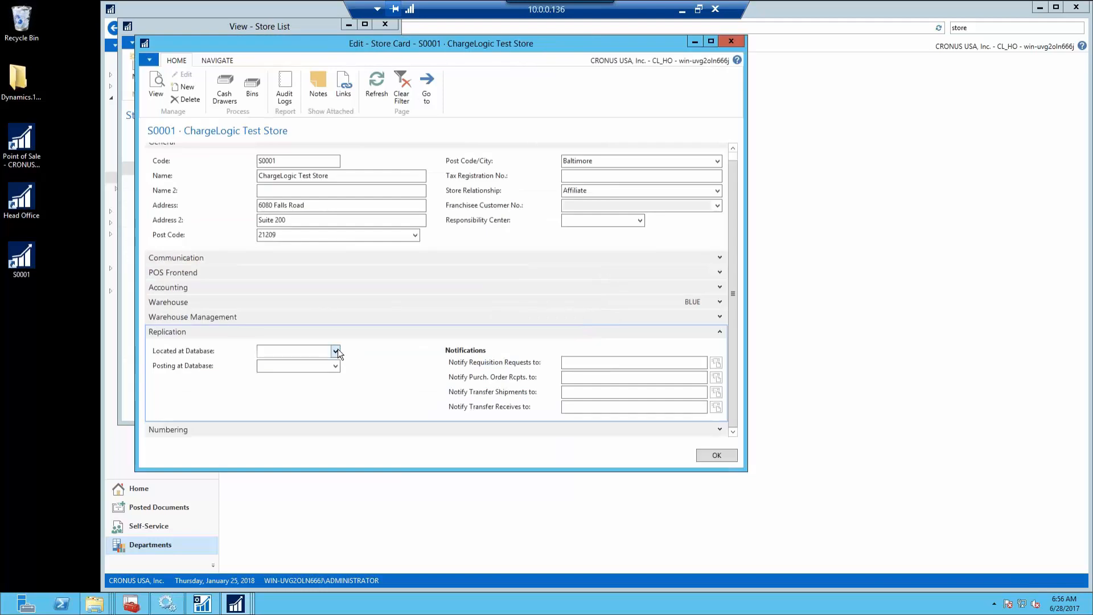
left_click(288, 398)
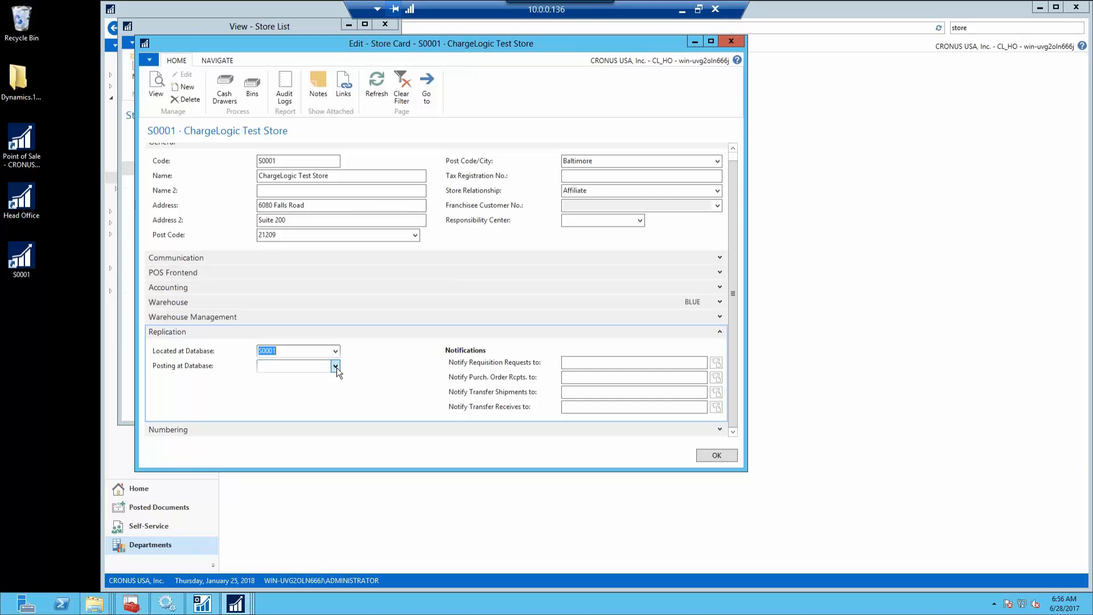
left_click(335, 367)
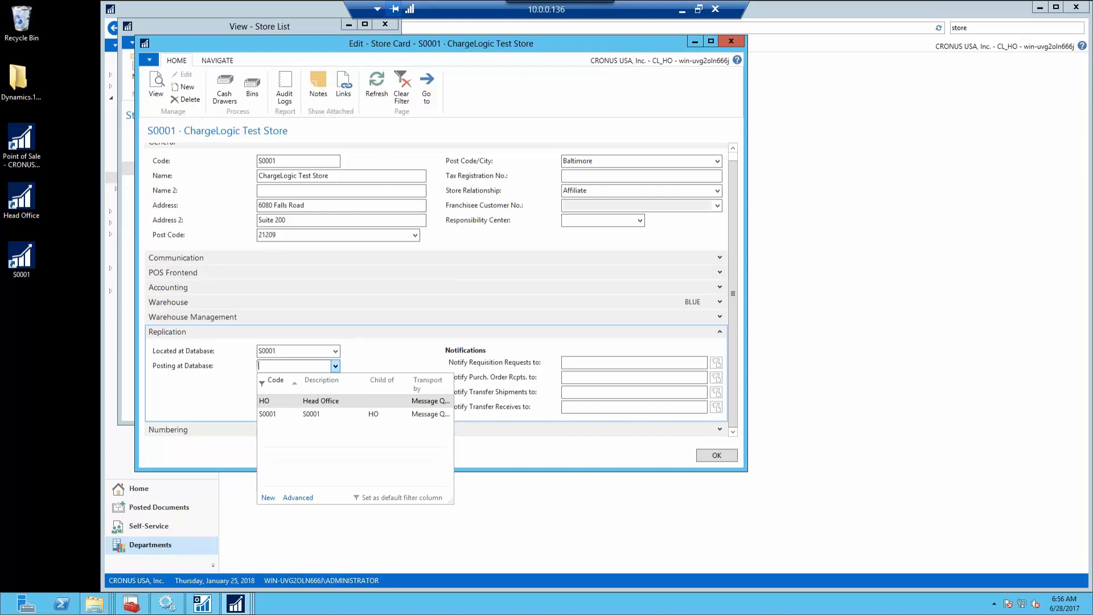
left_click(261, 401)
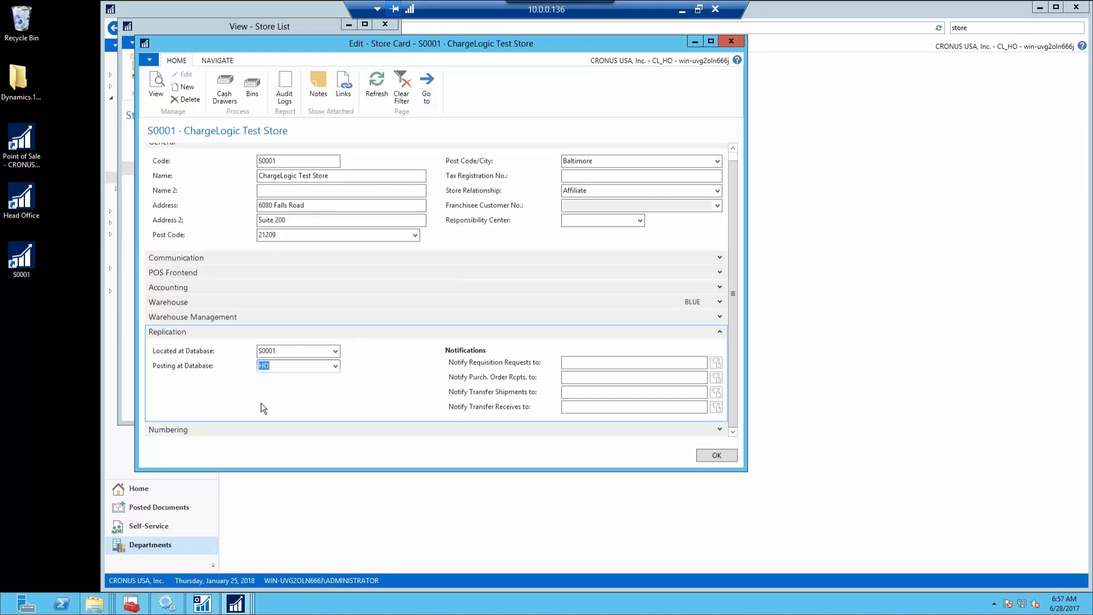
Save the S0001 store card, close the store list, and view the replication Schedule Log
left_click(715, 455)
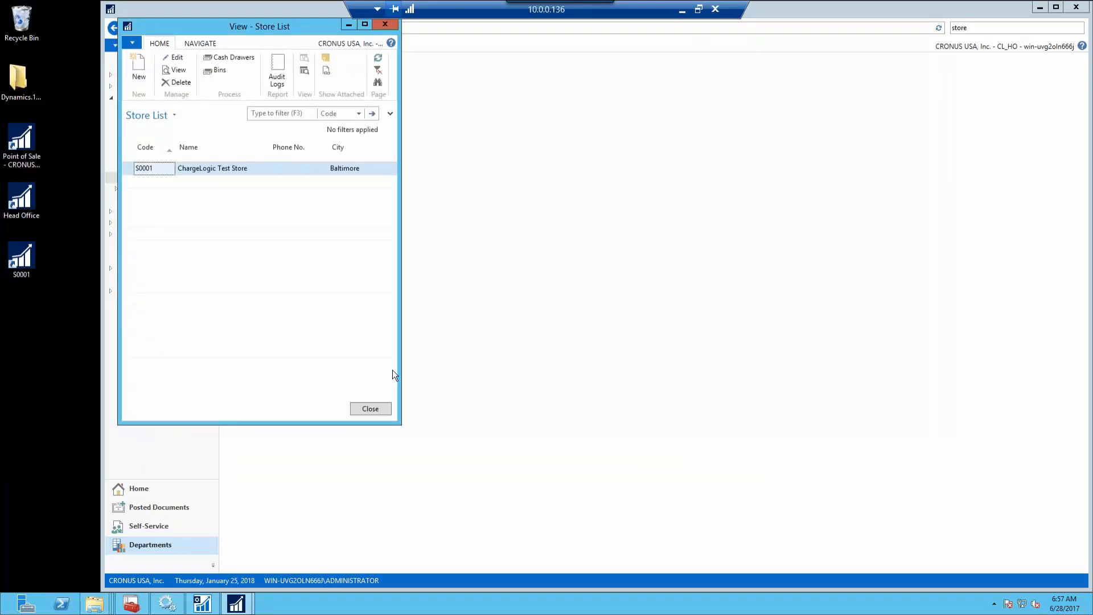
left_click(365, 407)
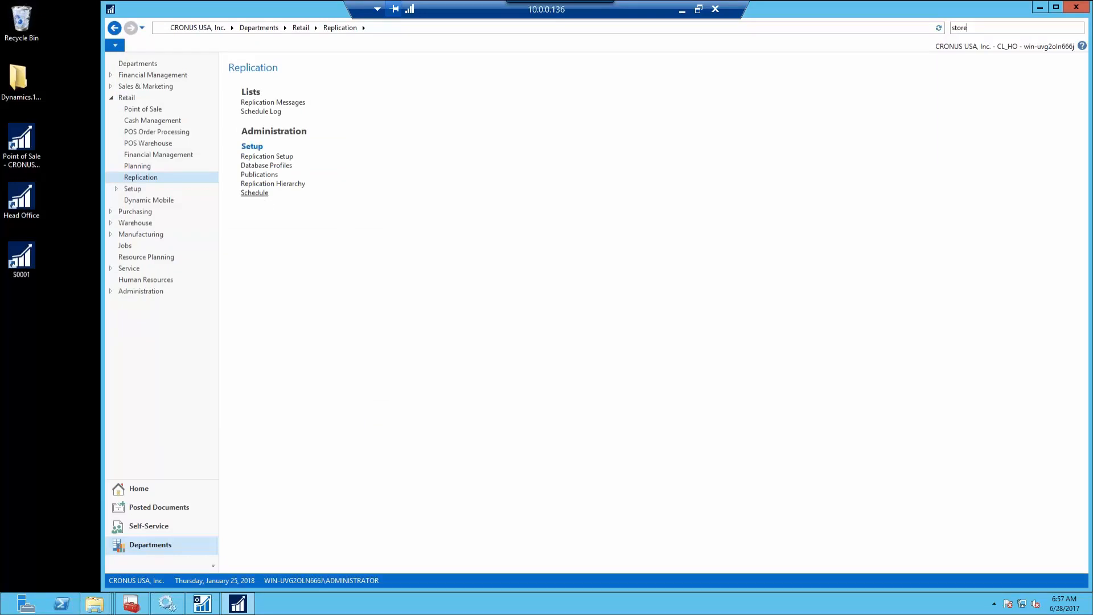
left_click(267, 112)
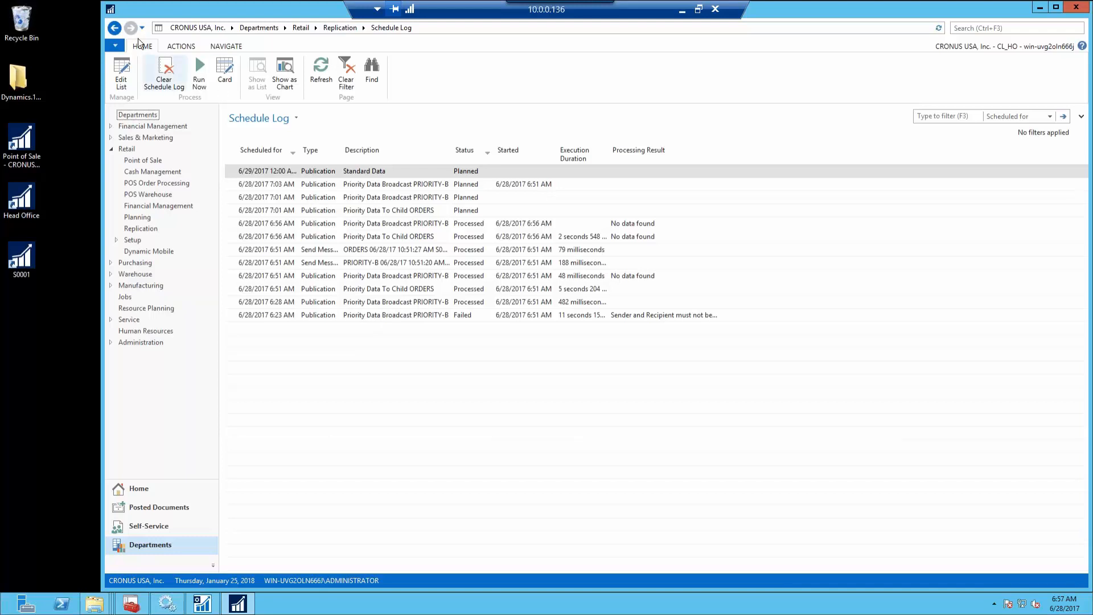
Create a setup disk for database profile S0001 and save it to the Desktop
left_click(114, 28)
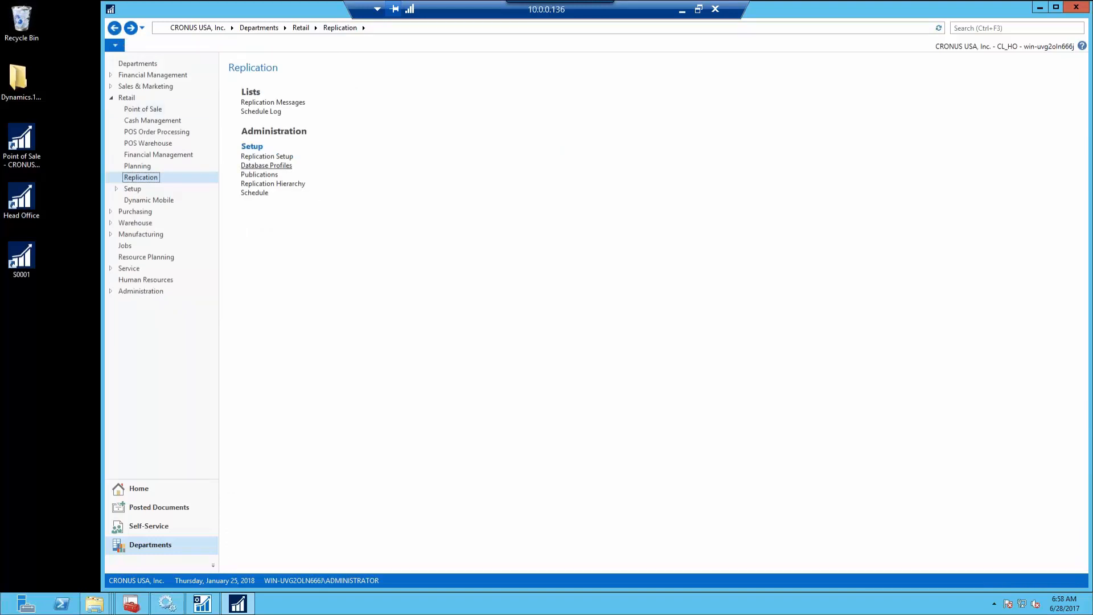
left_click(266, 165)
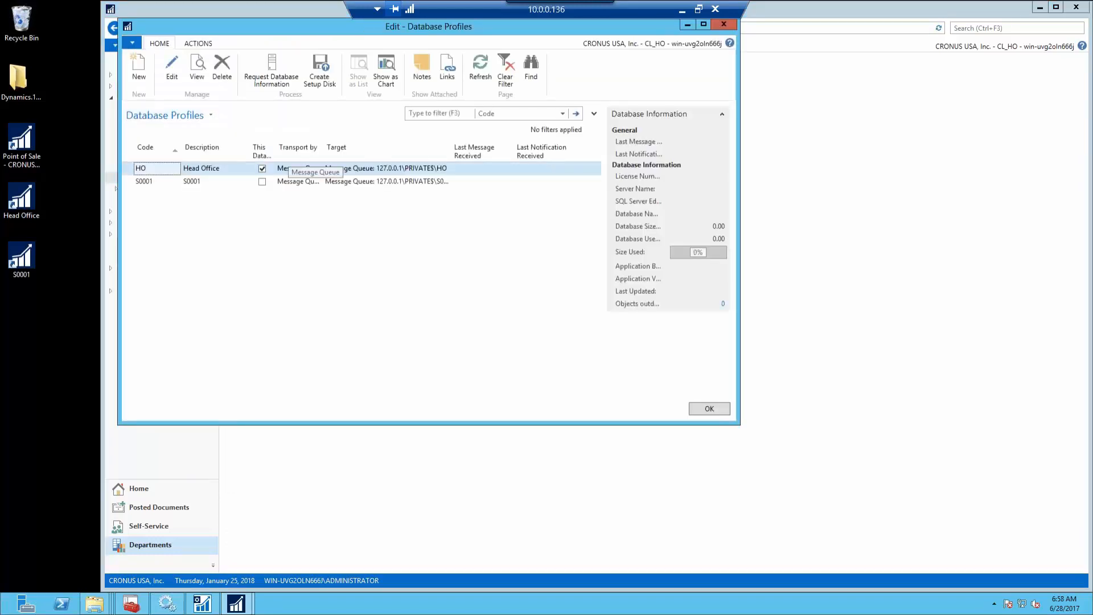
left_click(335, 182)
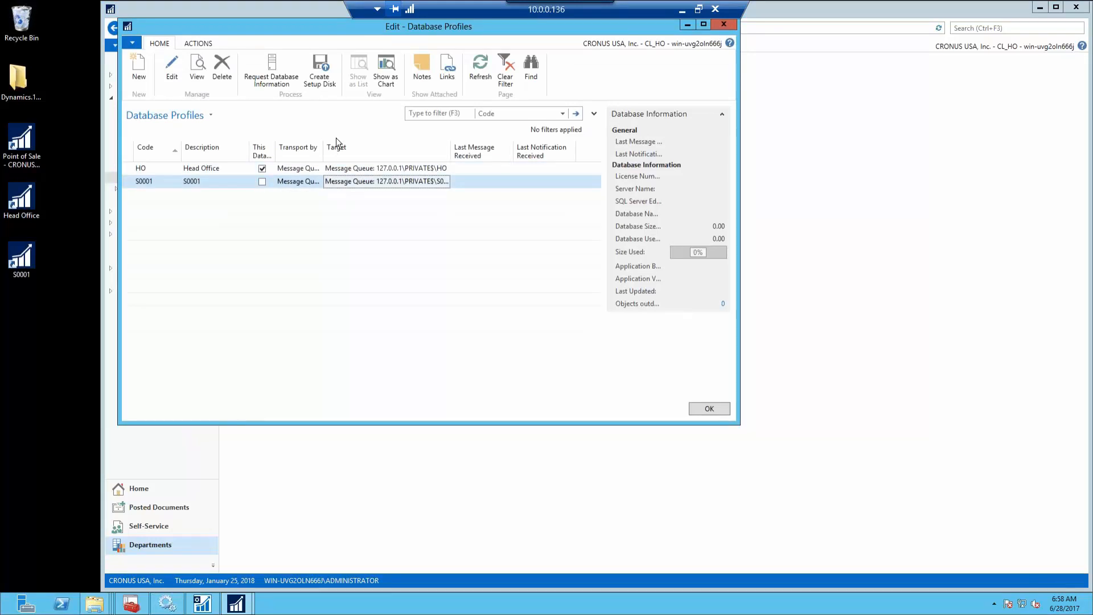
left_click(322, 70)
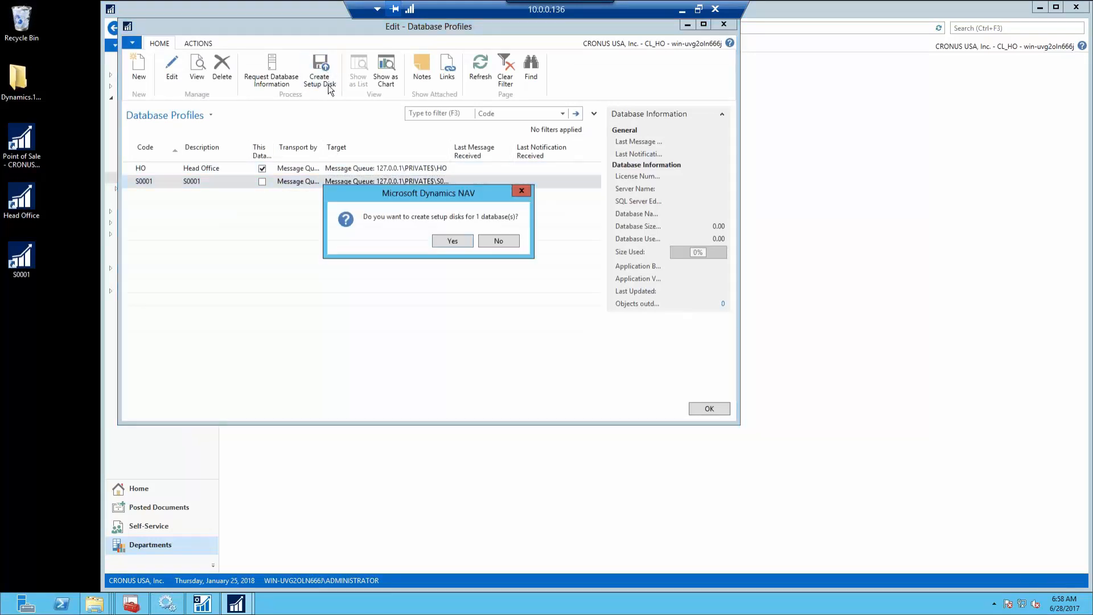
left_click(444, 241)
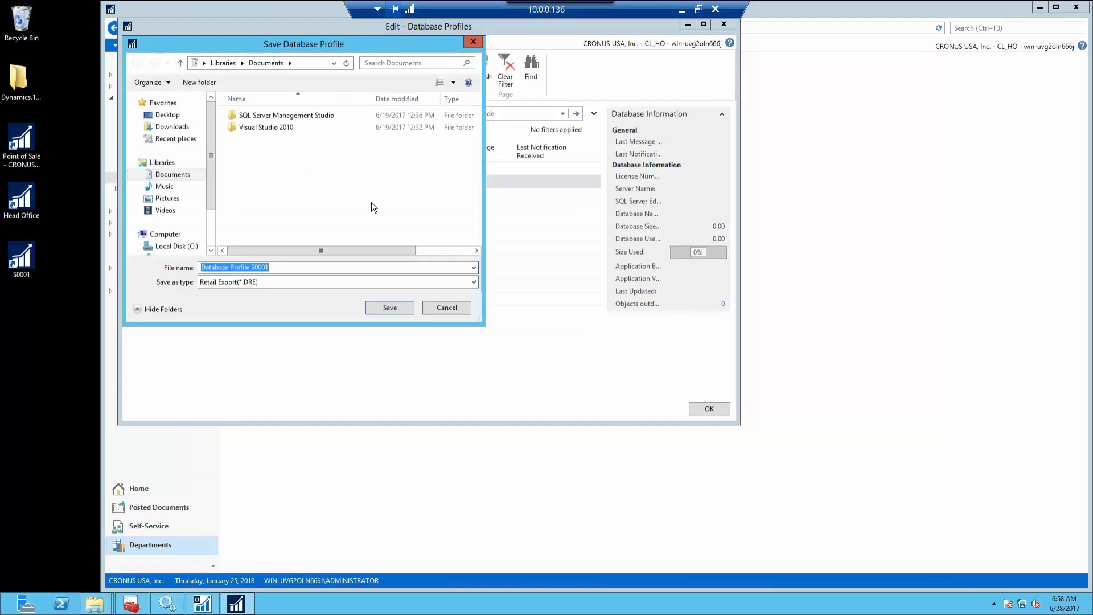
left_click(167, 115)
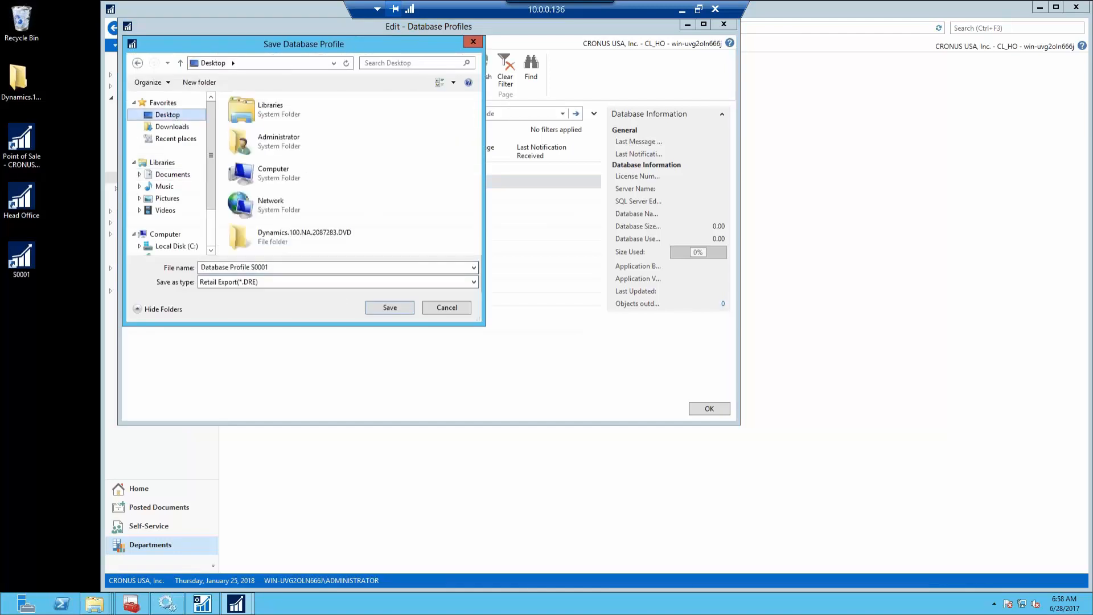
left_click(387, 307)
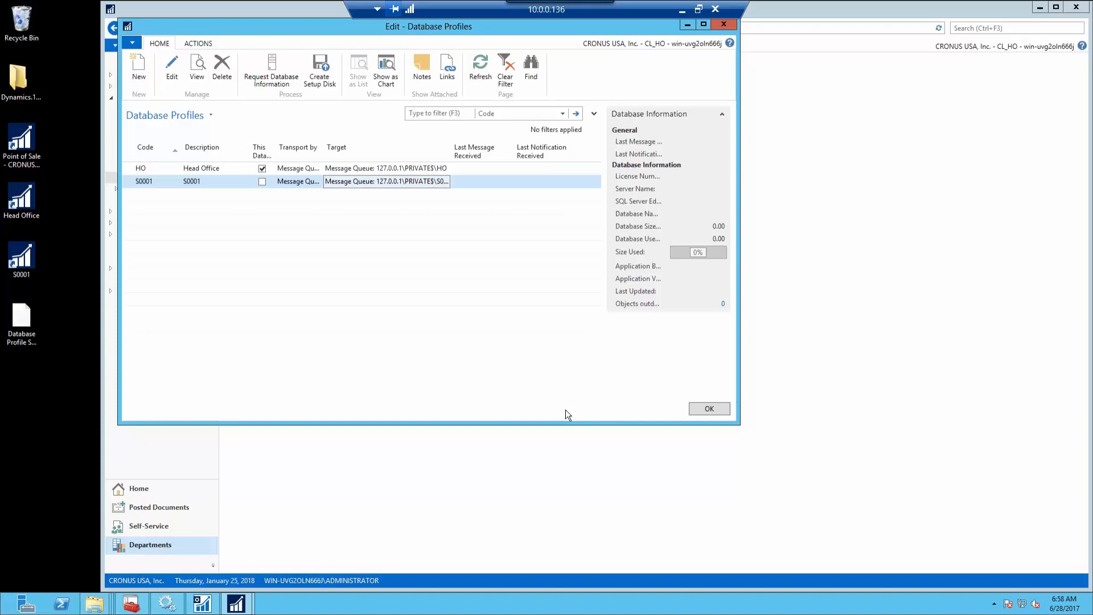
Close Database Profiles, return to the Schedule Log, and put the cursor in the search box
left_click(711, 413)
left_click(264, 112)
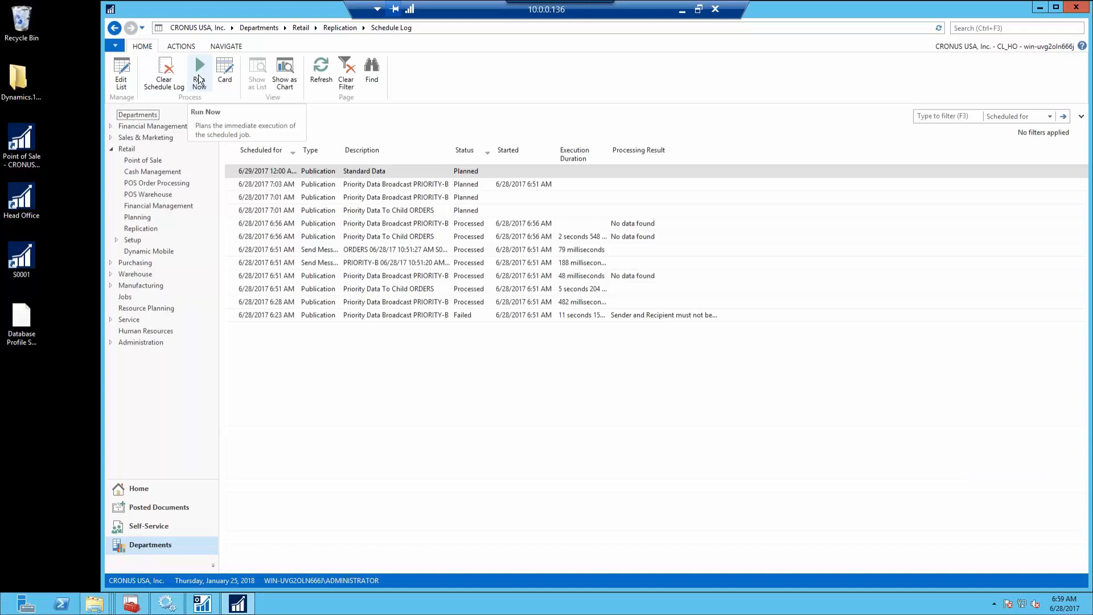
left_click(1002, 28)
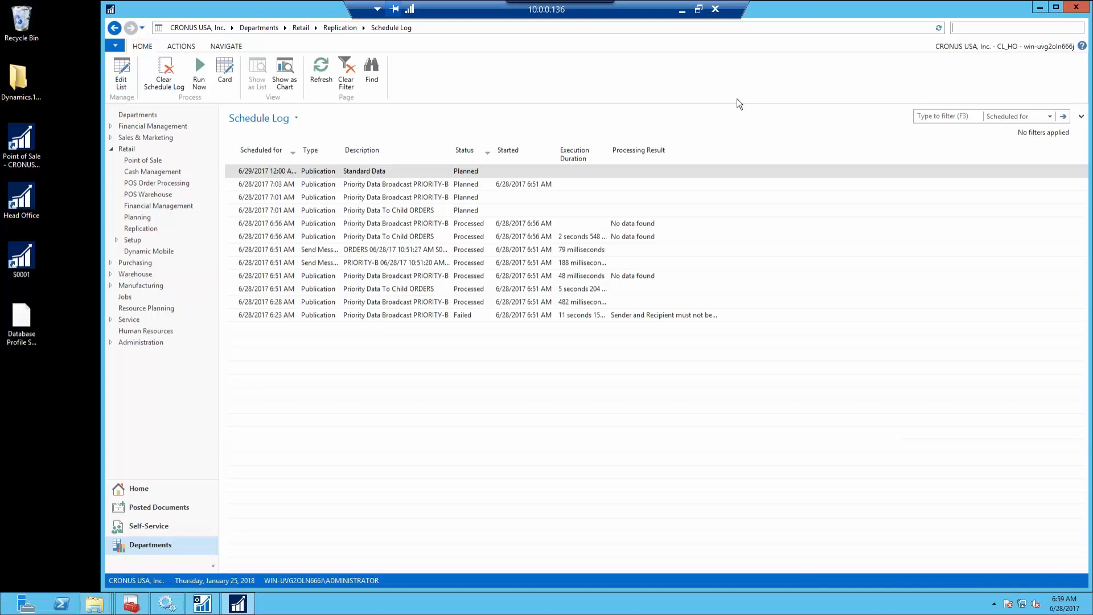
Add a location with Code S0001 and Name S0001 via the Locations list, then close it
type("locat")
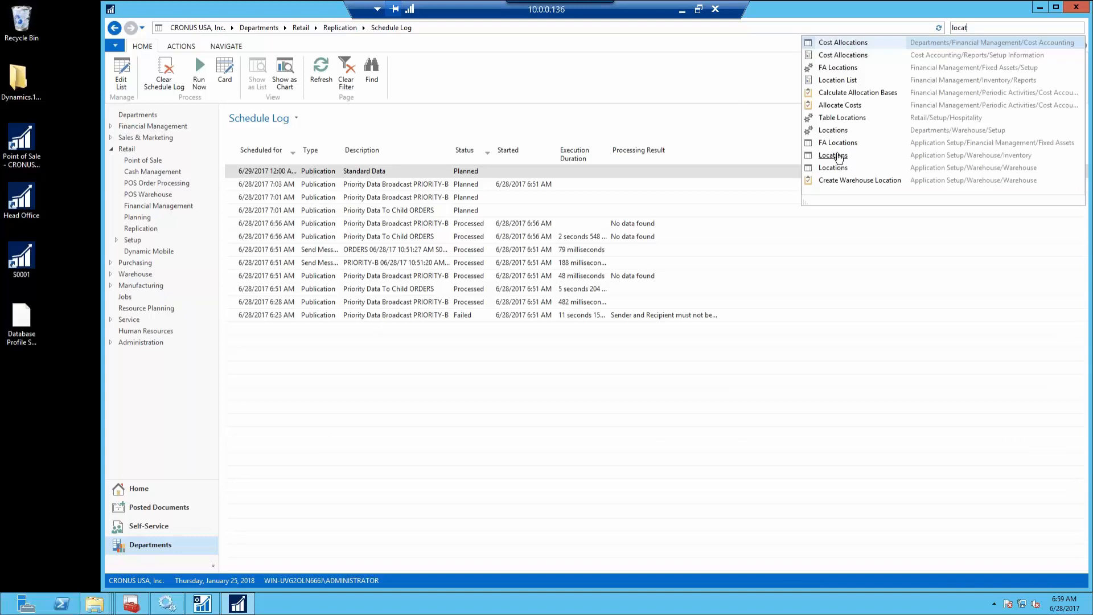
left_click(837, 131)
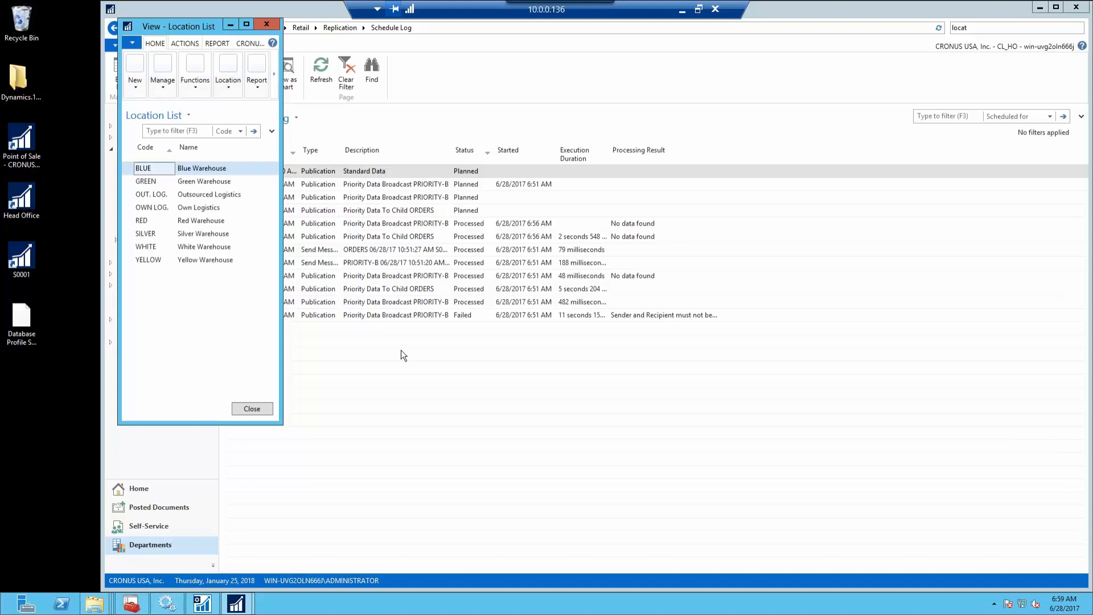
left_click_drag(280, 424, 564, 471)
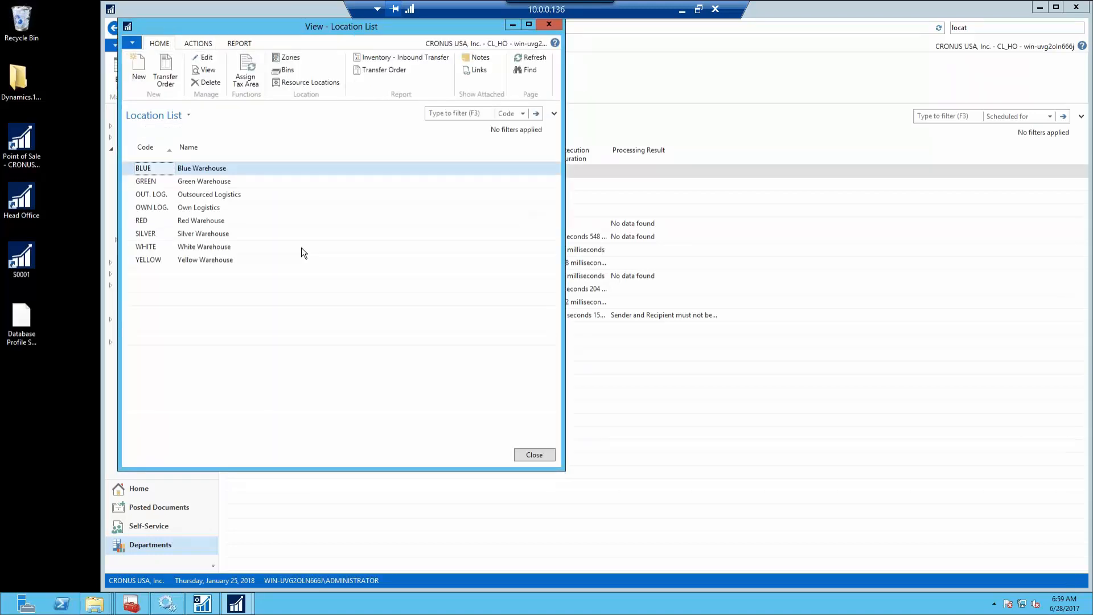
left_click(138, 74)
type("S0001")
key("Tab")
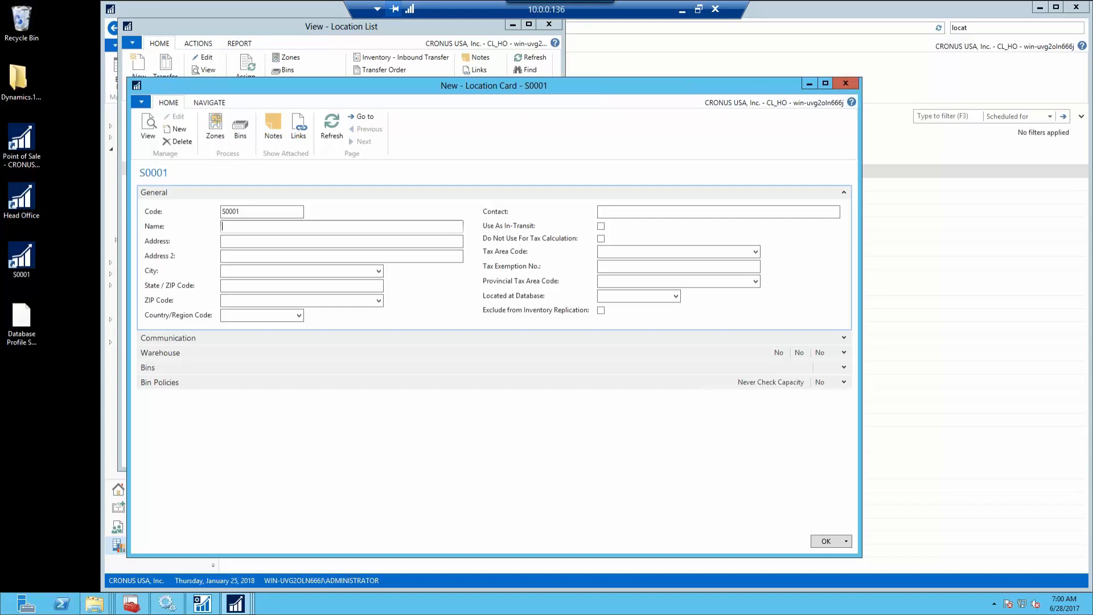
type("S0001")
key("Tab")
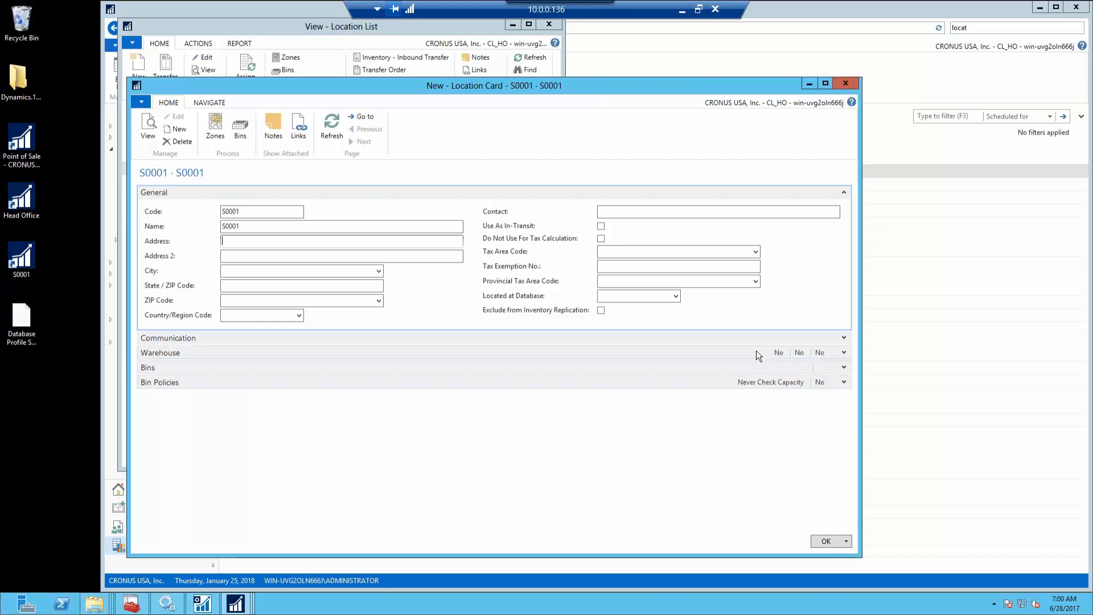
left_click(824, 541)
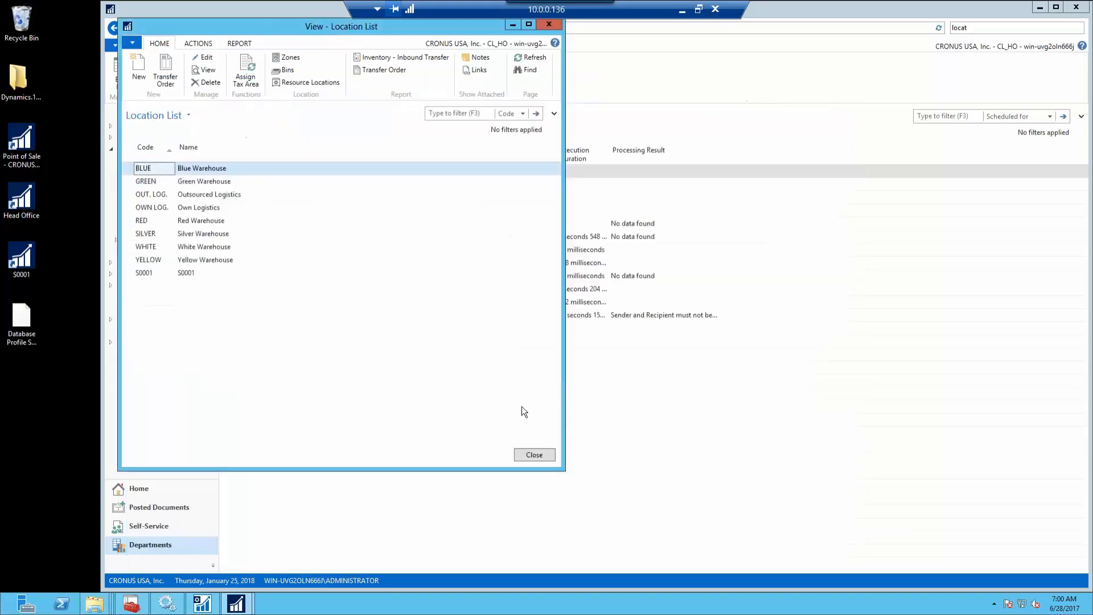
left_click(533, 455)
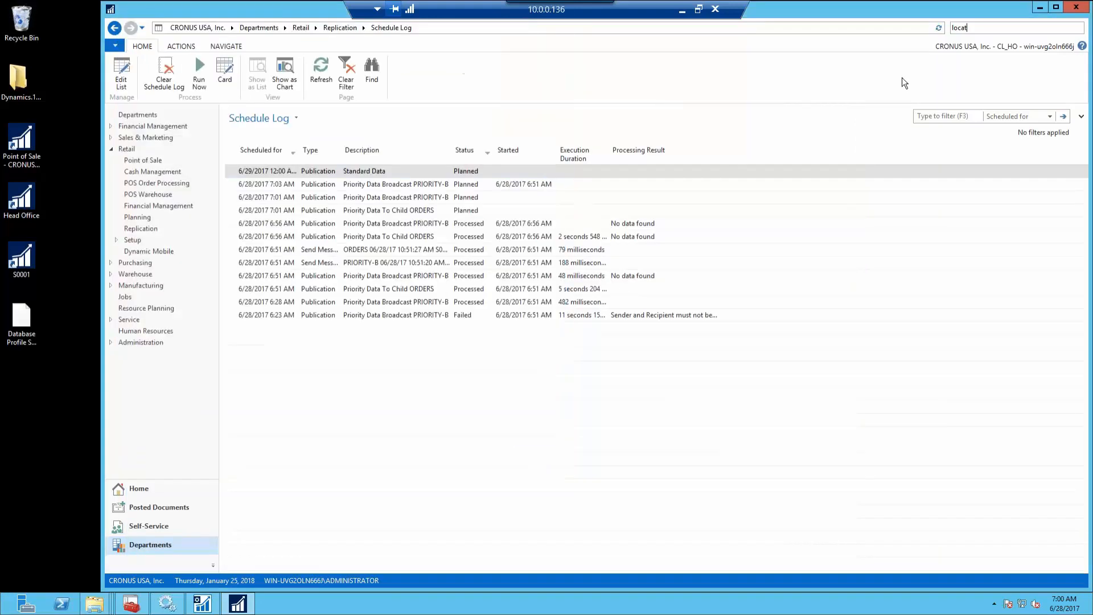
Search 'store' and bring up store S0001's card for editing
left_click_drag(981, 27, 846, 39)
type("store")
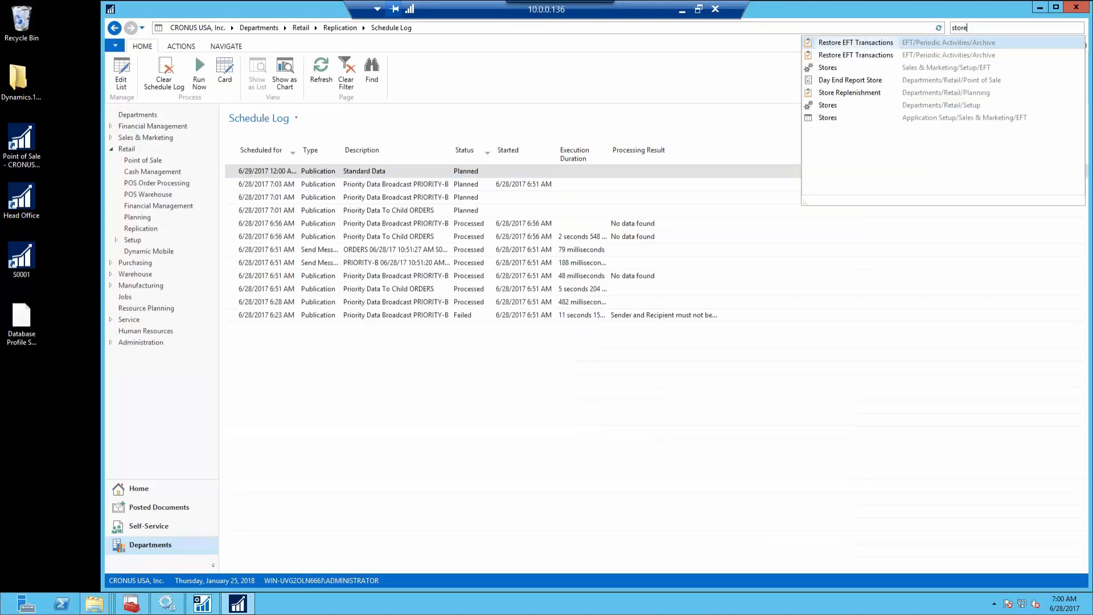
left_click(827, 107)
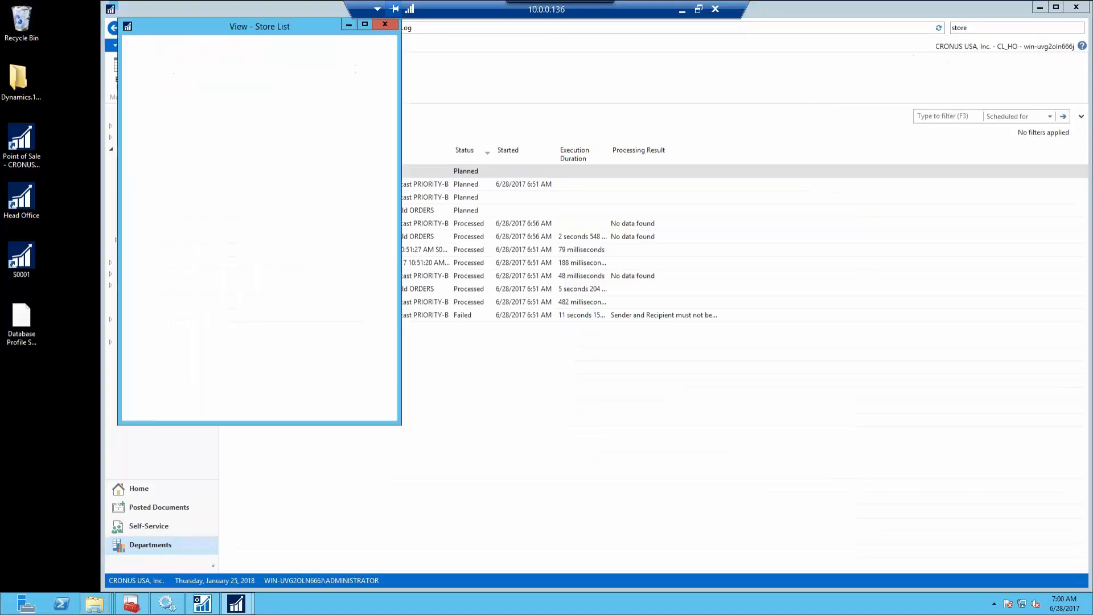
left_click(176, 57)
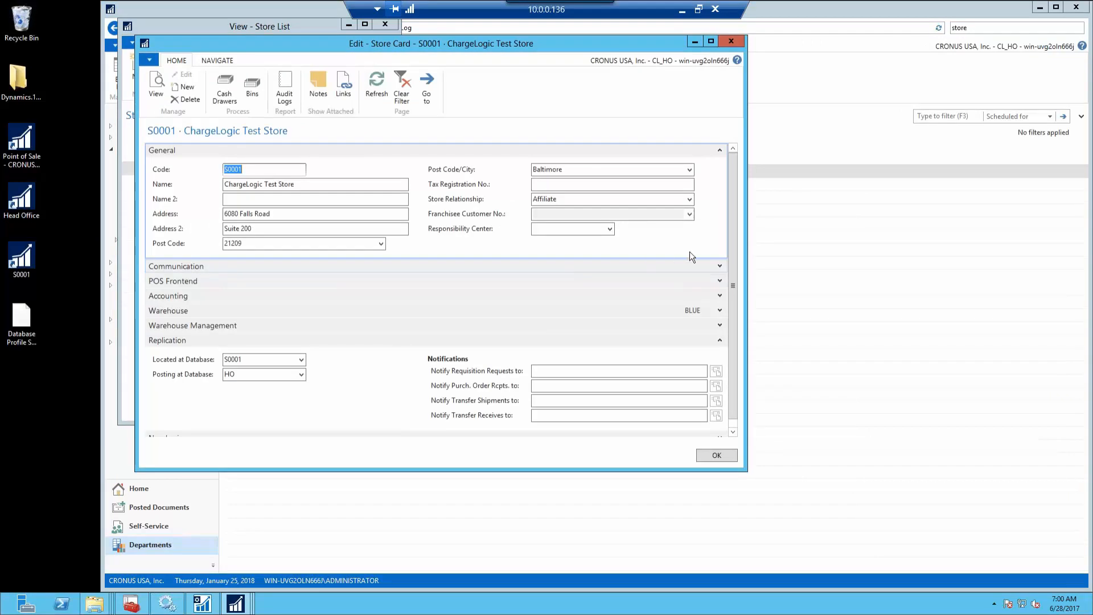
Set the Warehouse Store Location Code to S0001, save the card, and close the Store List
left_click(371, 310)
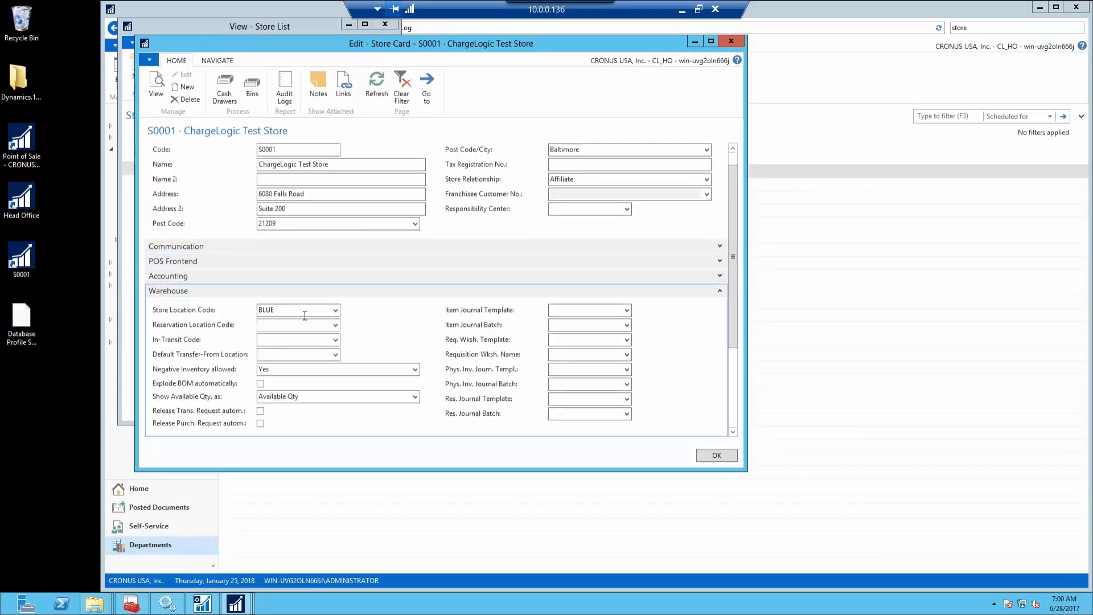
left_click(335, 309)
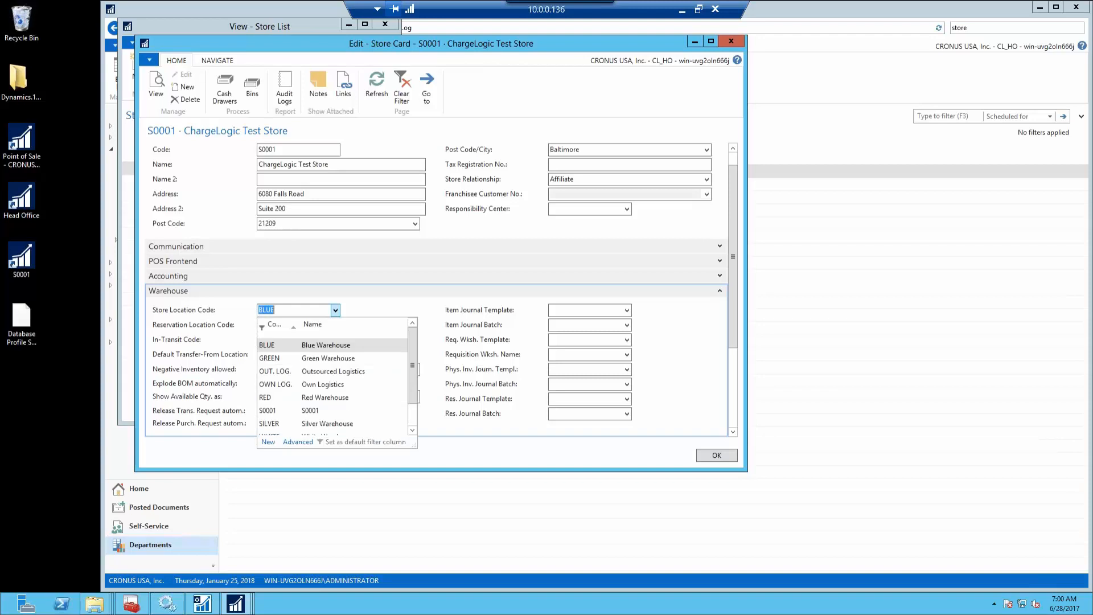
left_click(313, 410)
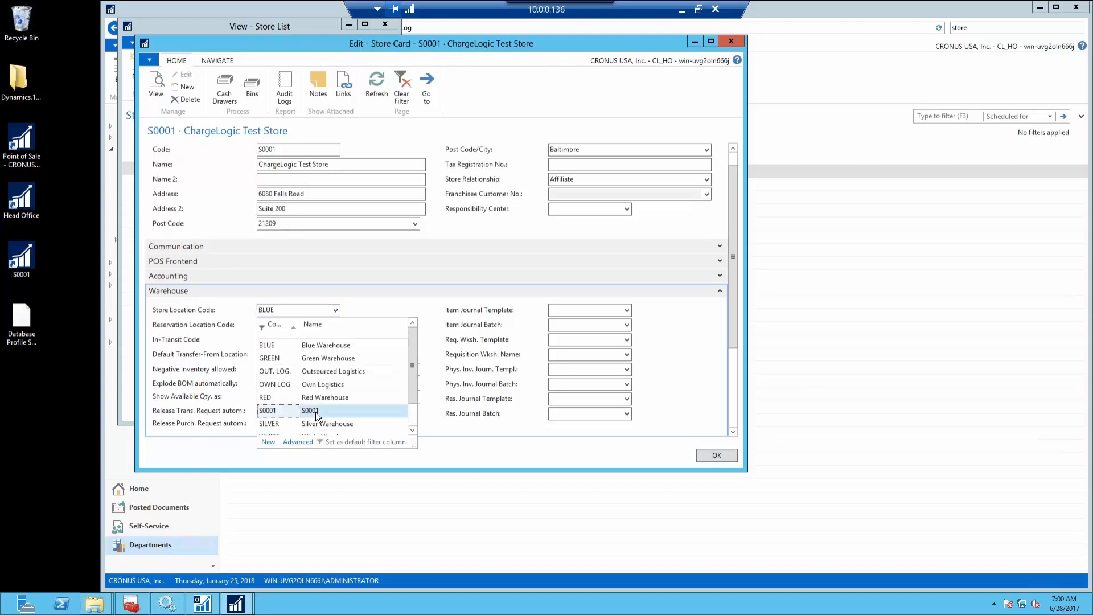
left_click(298, 325)
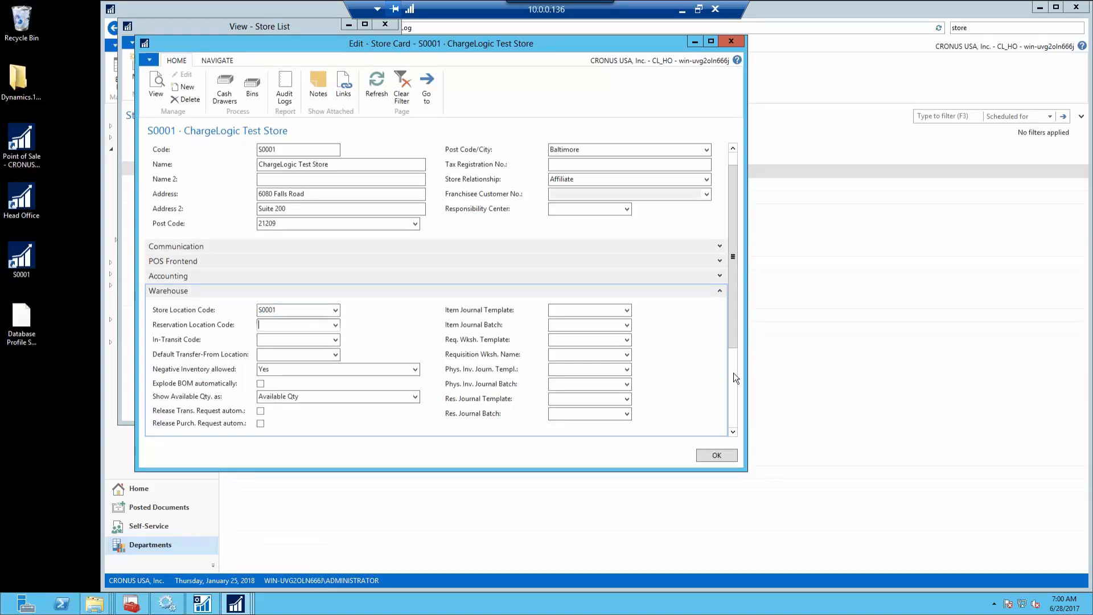
scroll(733, 365, "down", 3)
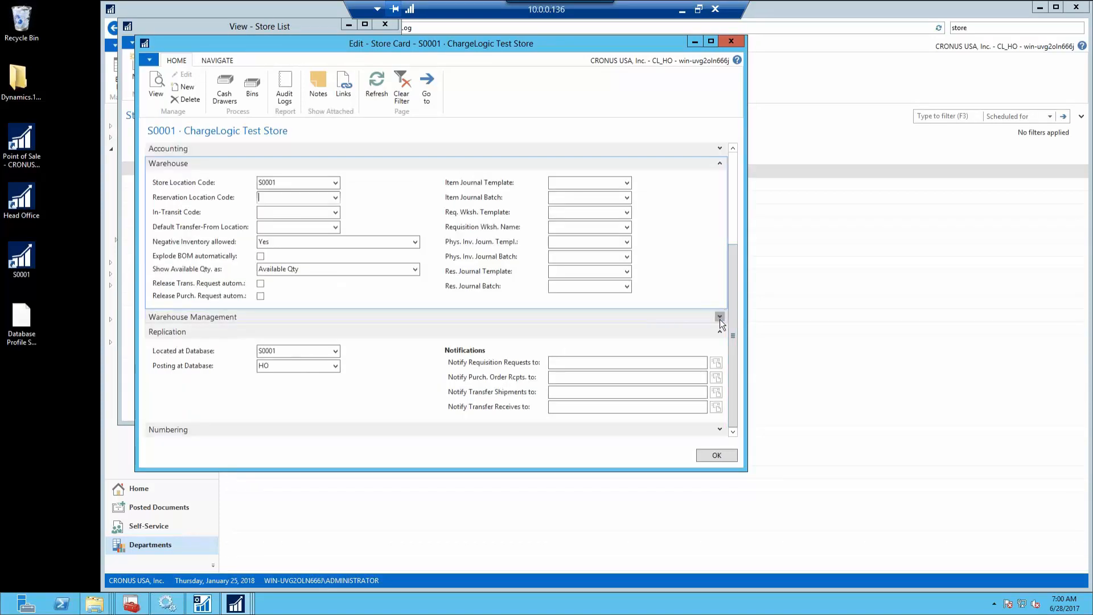
left_click(720, 318)
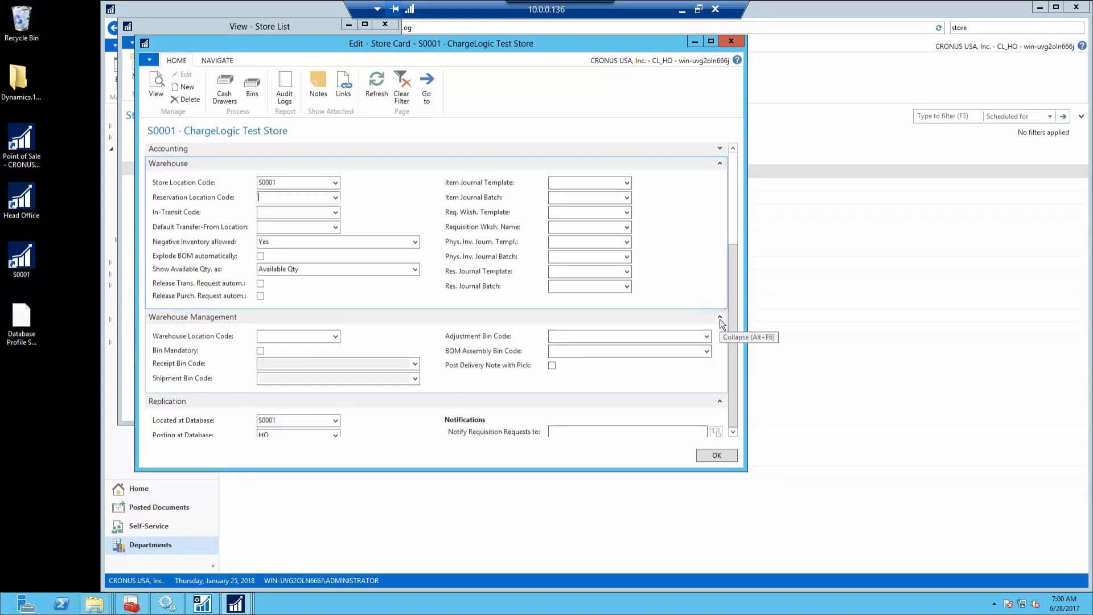
left_click(716, 456)
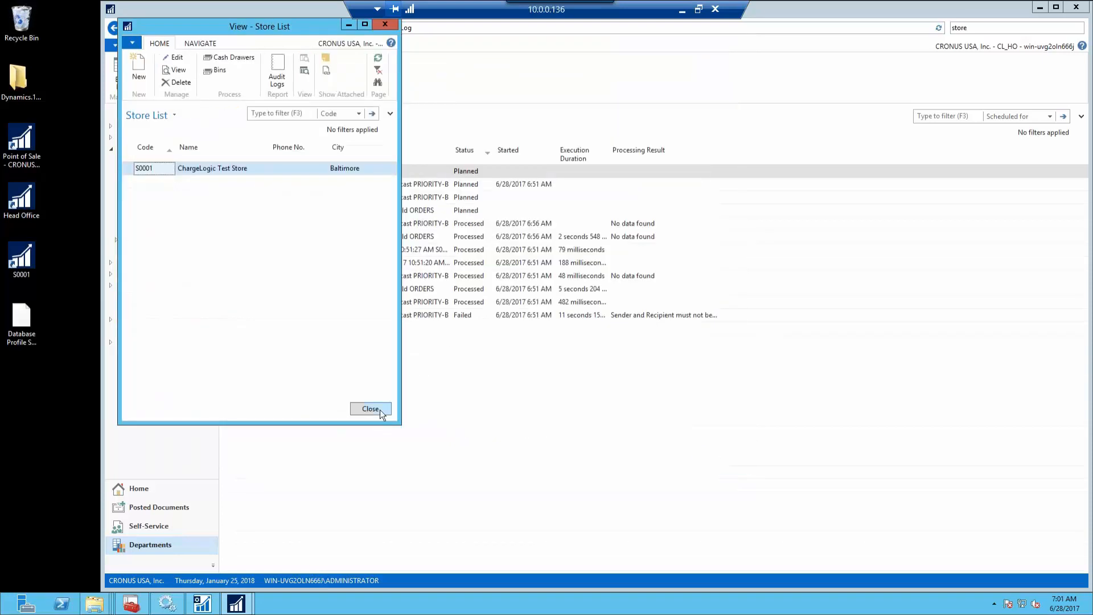
left_click(378, 408)
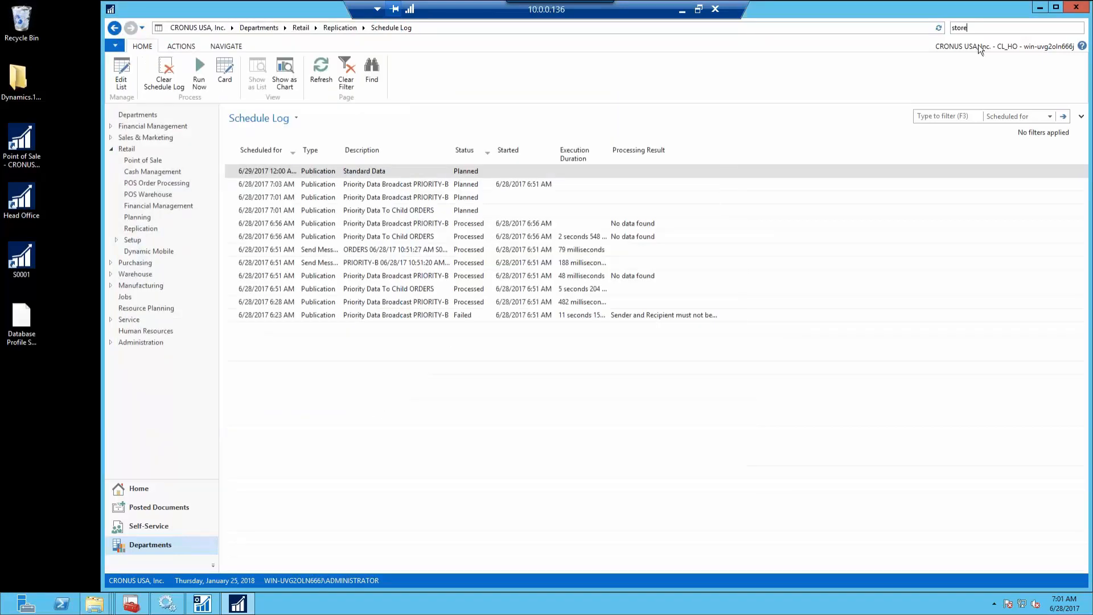
Search 'loc' and open the S0001 location card from the Locations list
key("ctrl+a")
type("loc")
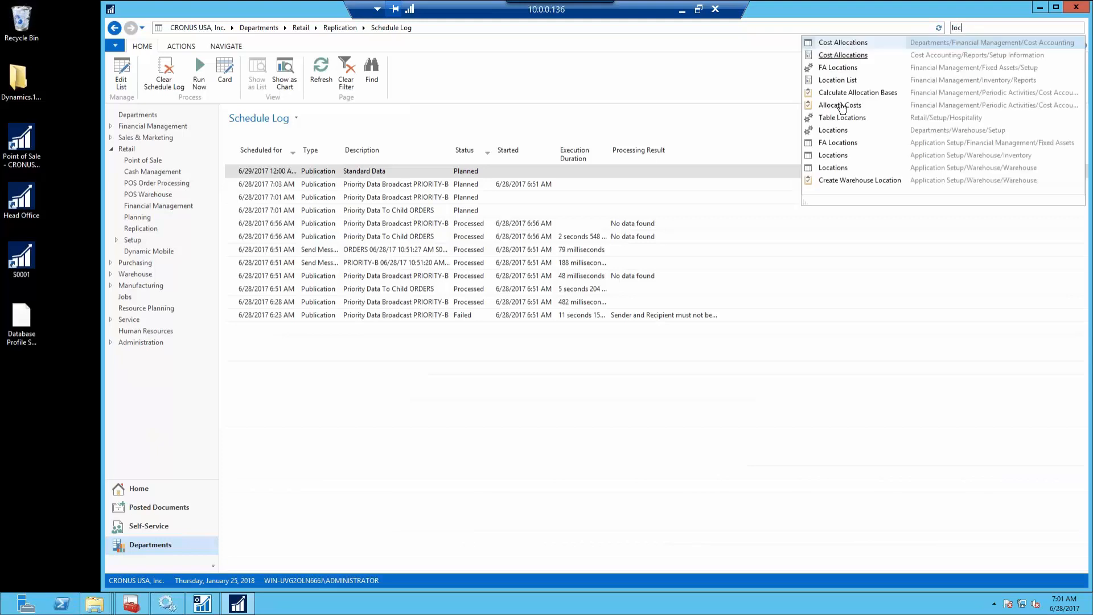
left_click(834, 131)
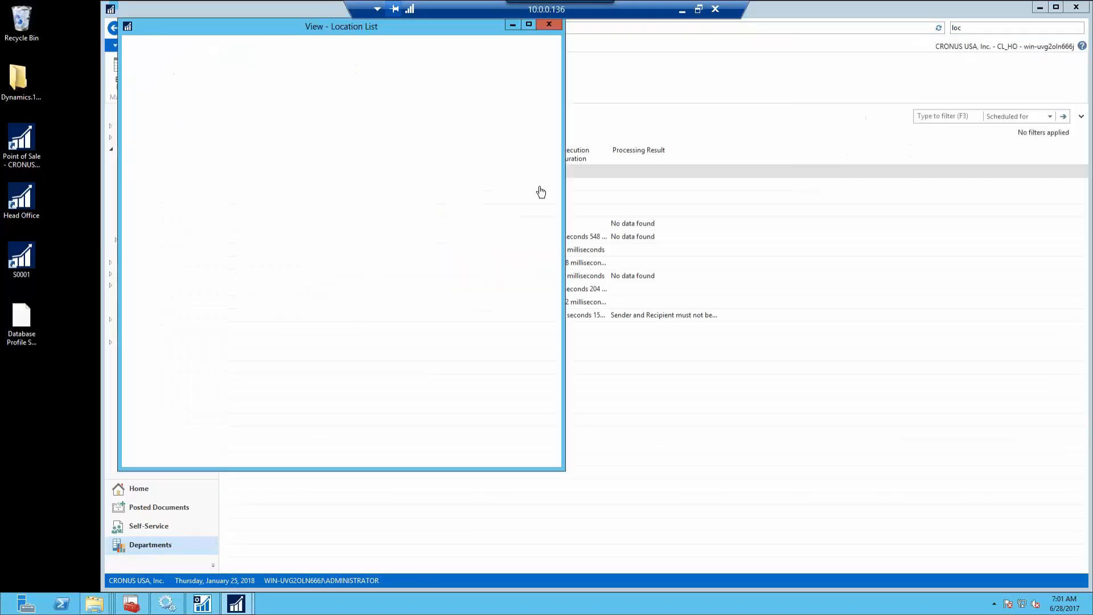
left_click(142, 235)
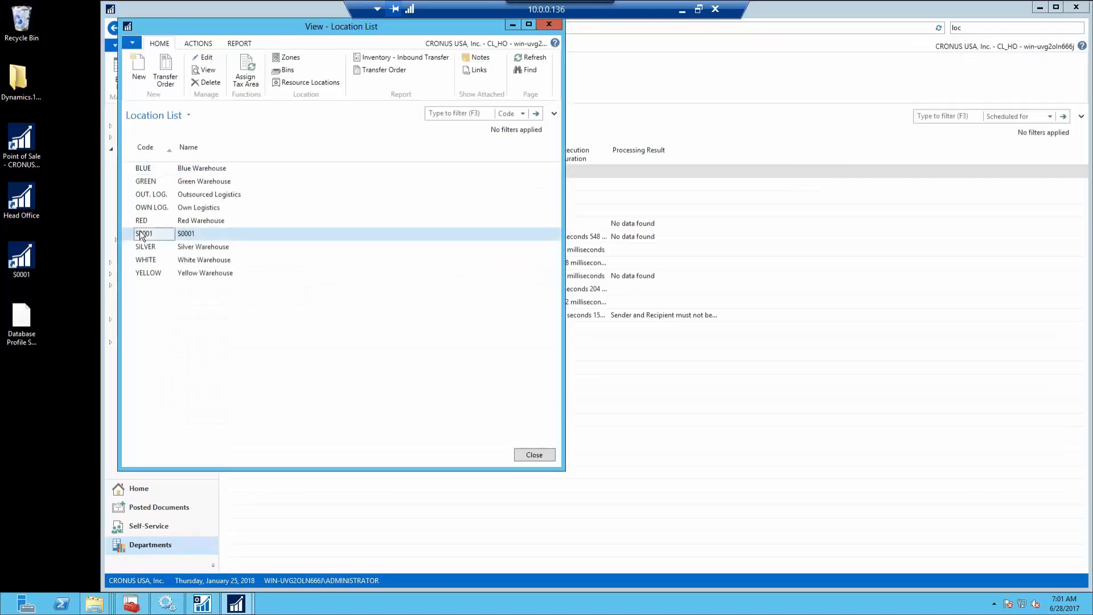
double_click(141, 232)
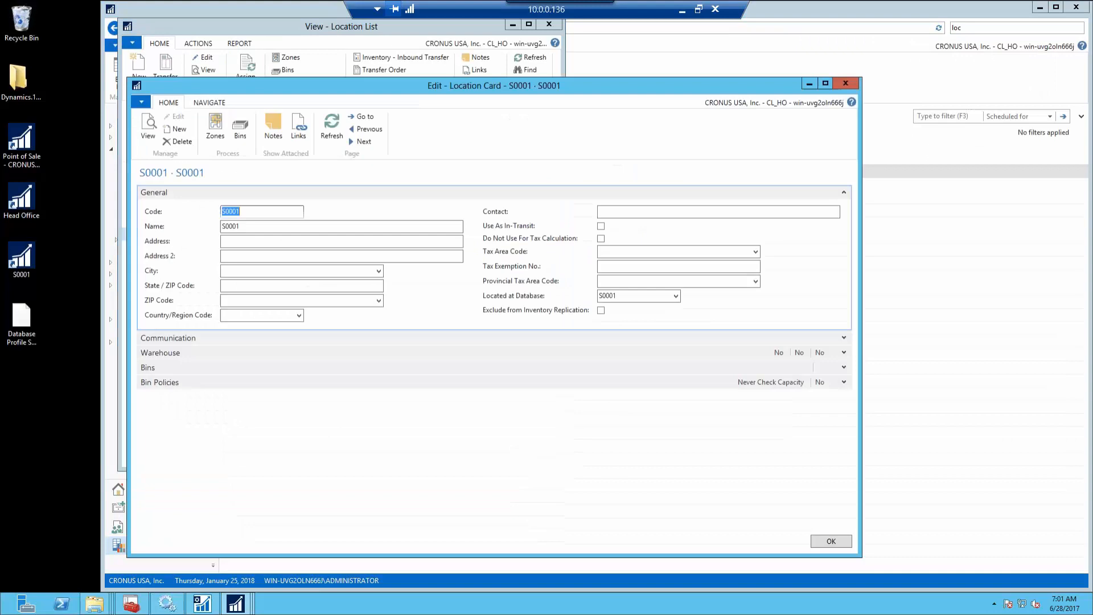
Close the S0001 card and Location List and return to the Replication page
left_click(845, 84)
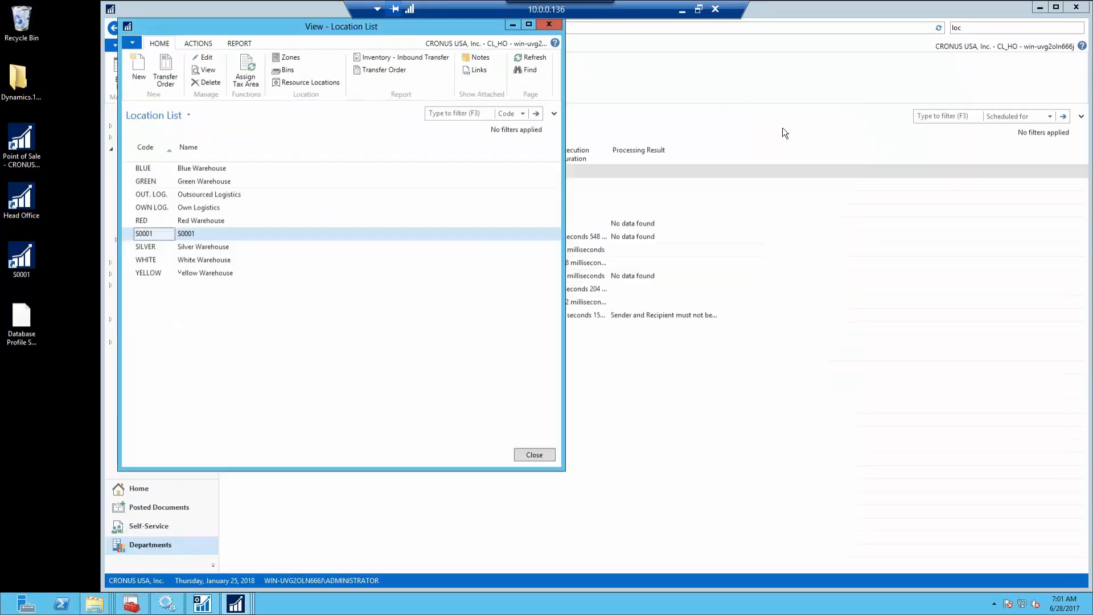
left_click(537, 452)
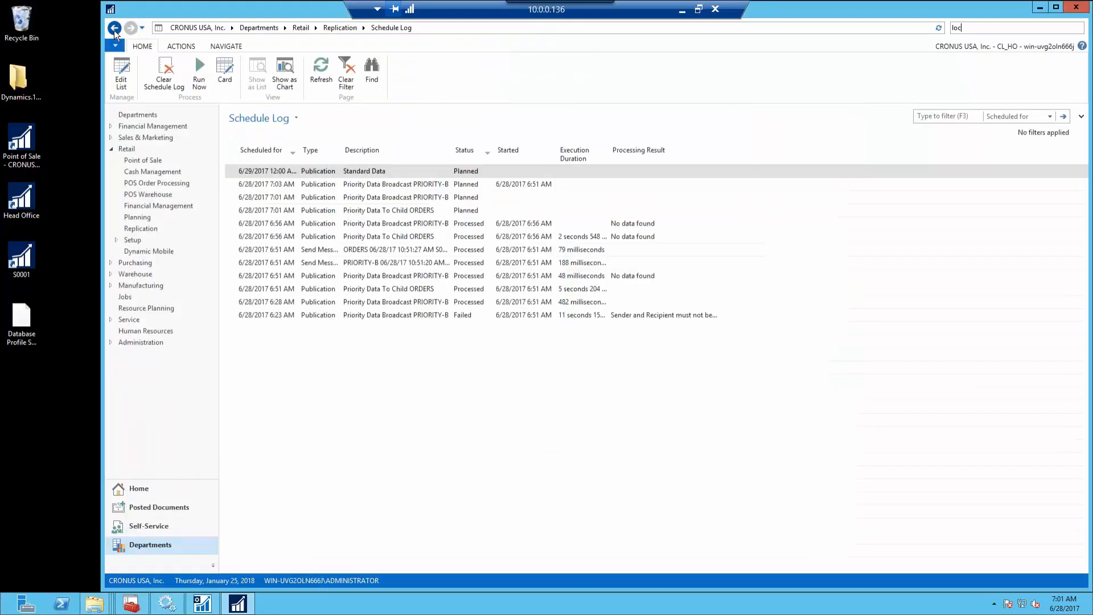
left_click(113, 28)
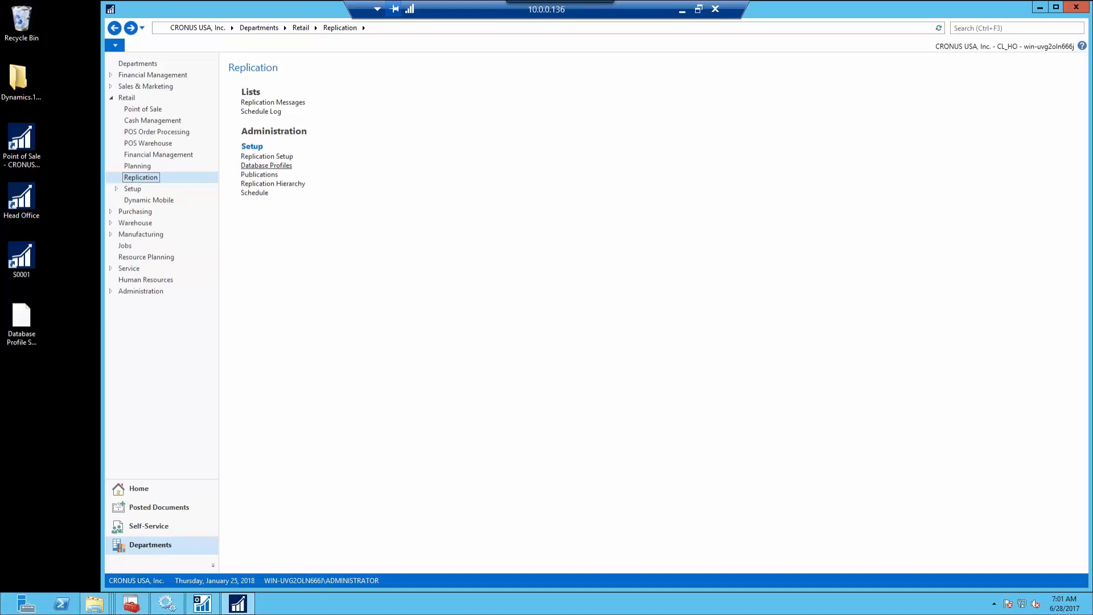
In Database Profiles, select S0001, run Send Snapshot, then close the window
left_click(266, 165)
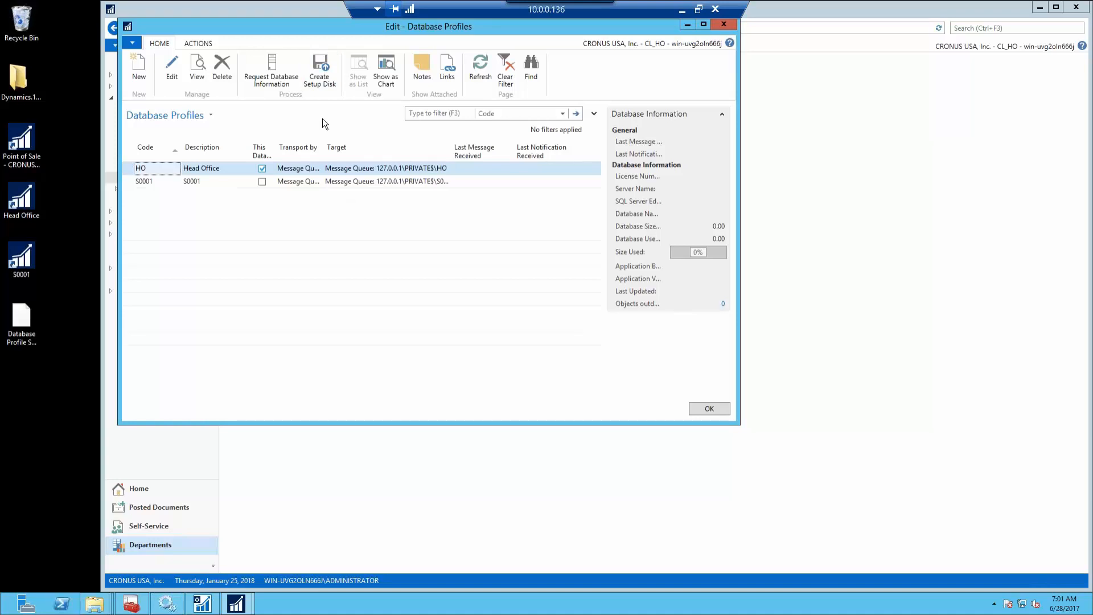
left_click(375, 181)
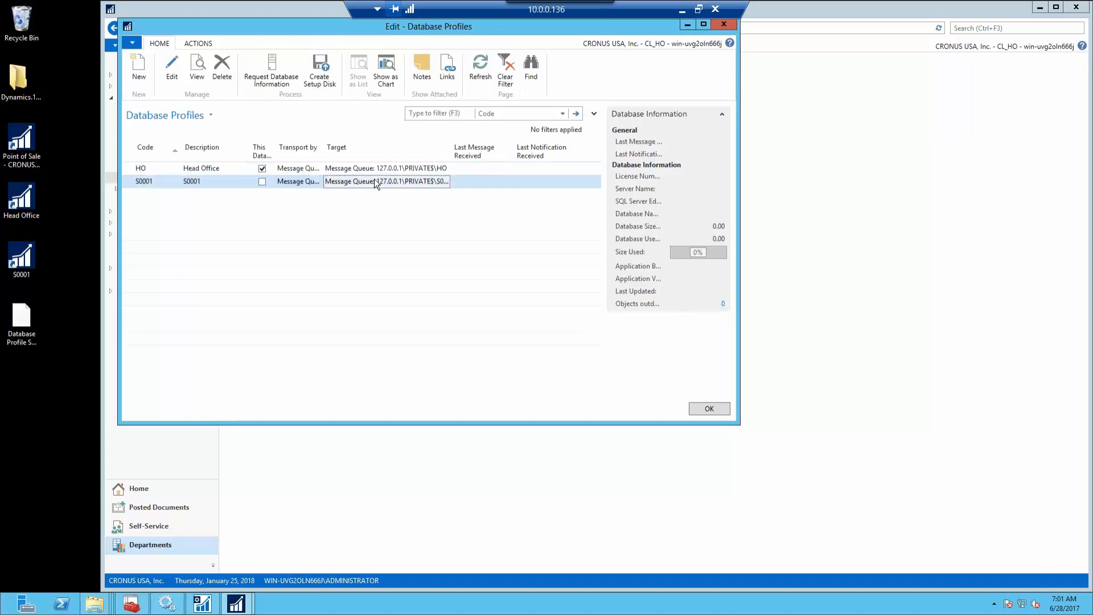
left_click(199, 43)
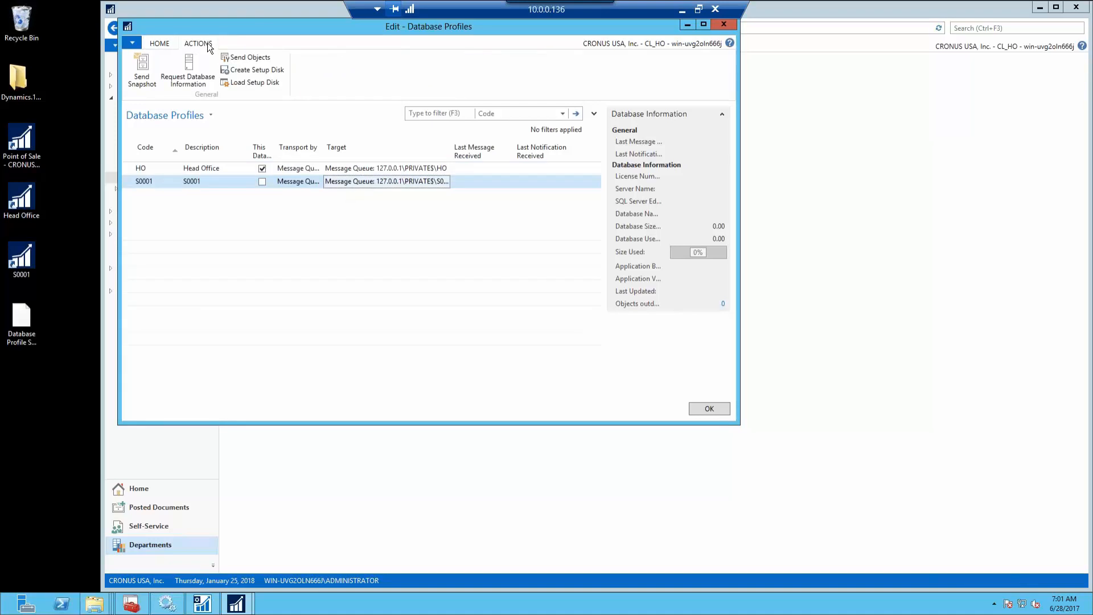
left_click(143, 79)
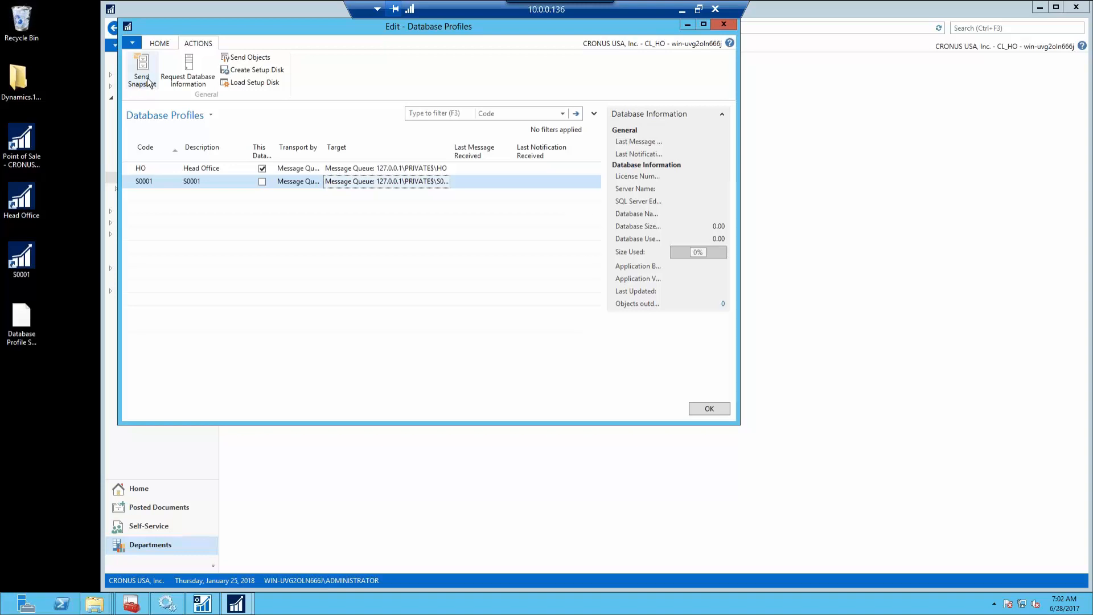
left_click(127, 26)
left_click(149, 108)
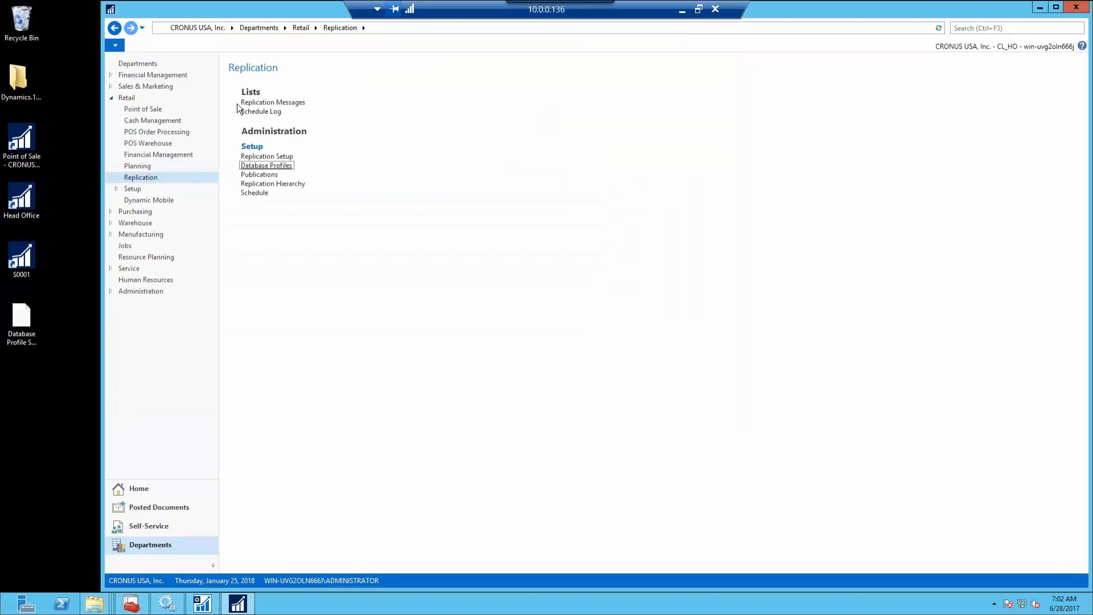
Reopen the replication Schedule Log, then switch to the Computer Management console
left_click(262, 112)
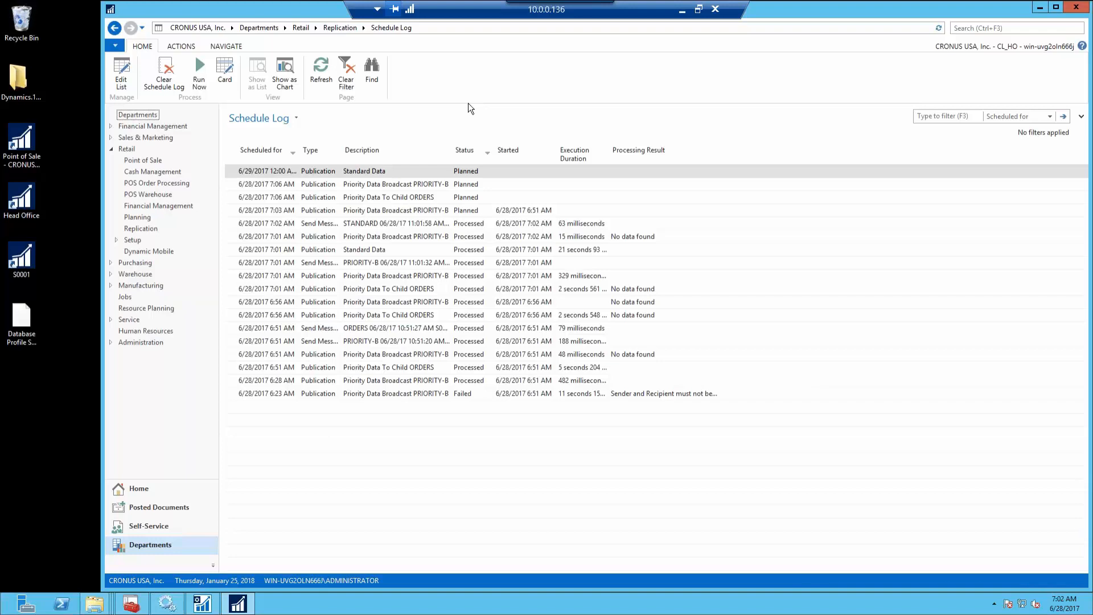
left_click(133, 604)
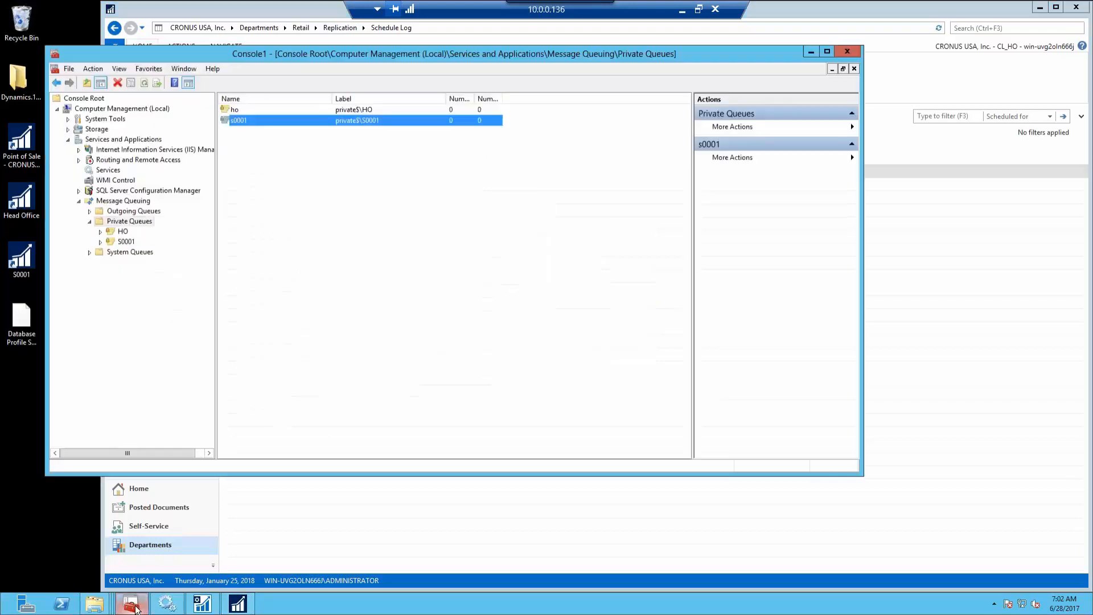
Refresh the S0001 private queue's messages to check for pending ones
left_click(124, 232)
left_click(100, 241)
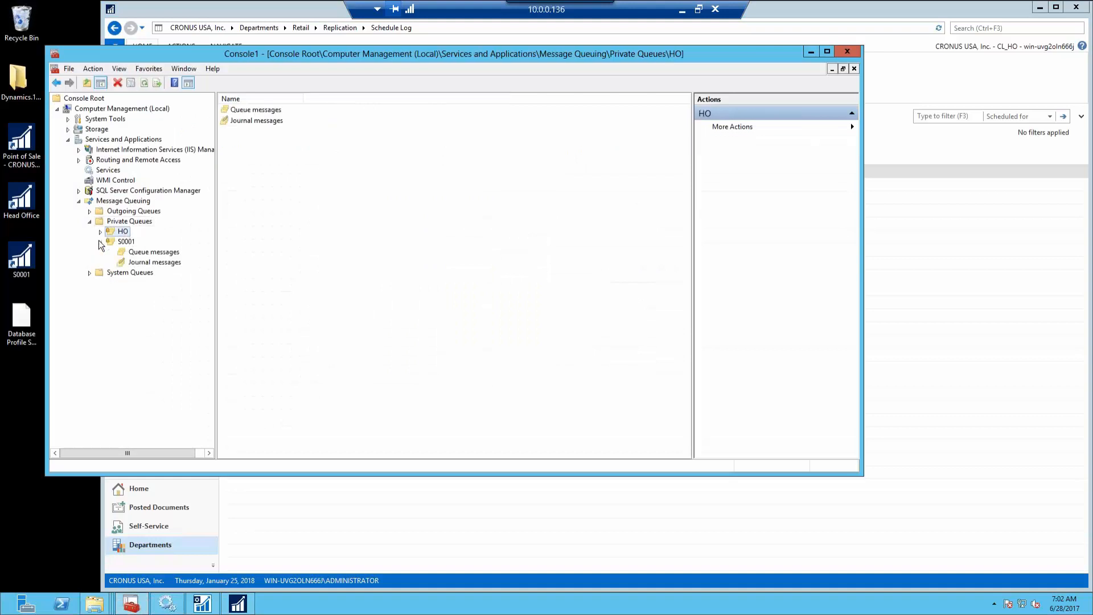
left_click(154, 254)
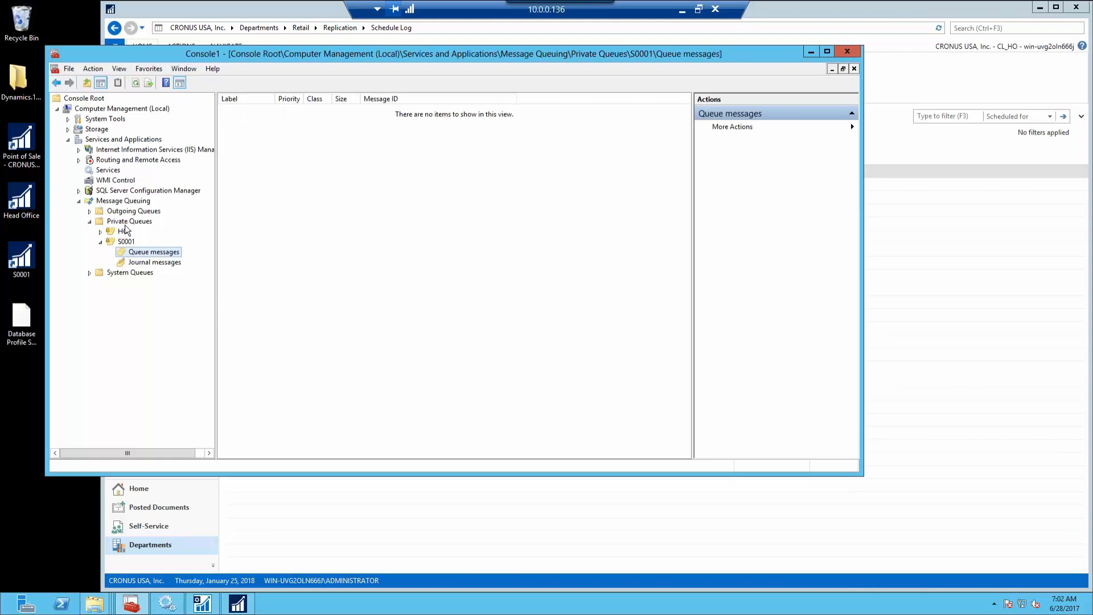
right_click(137, 254)
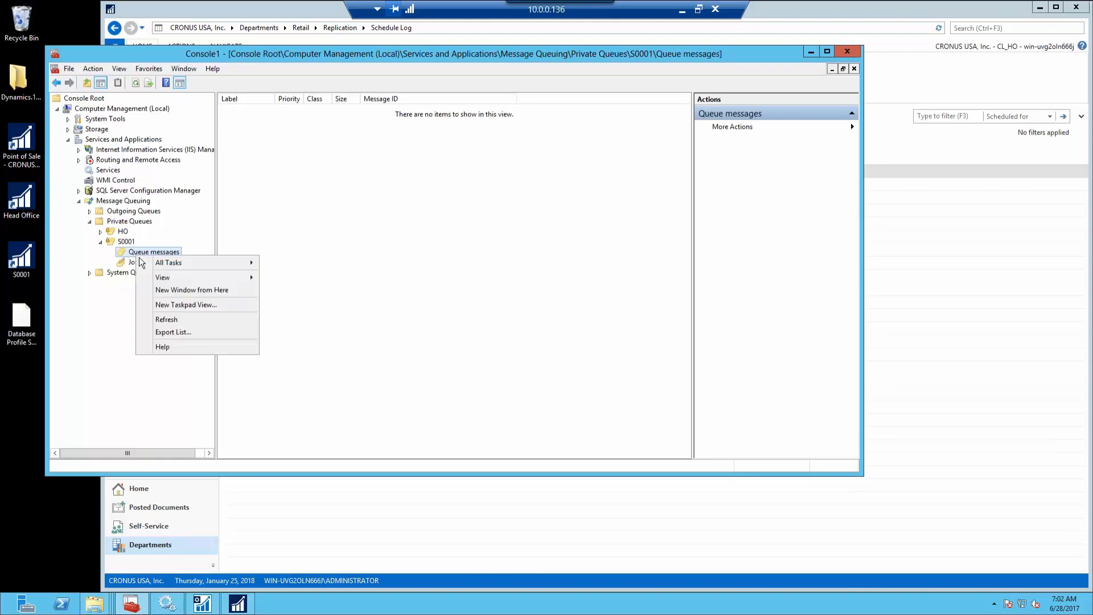
left_click(177, 320)
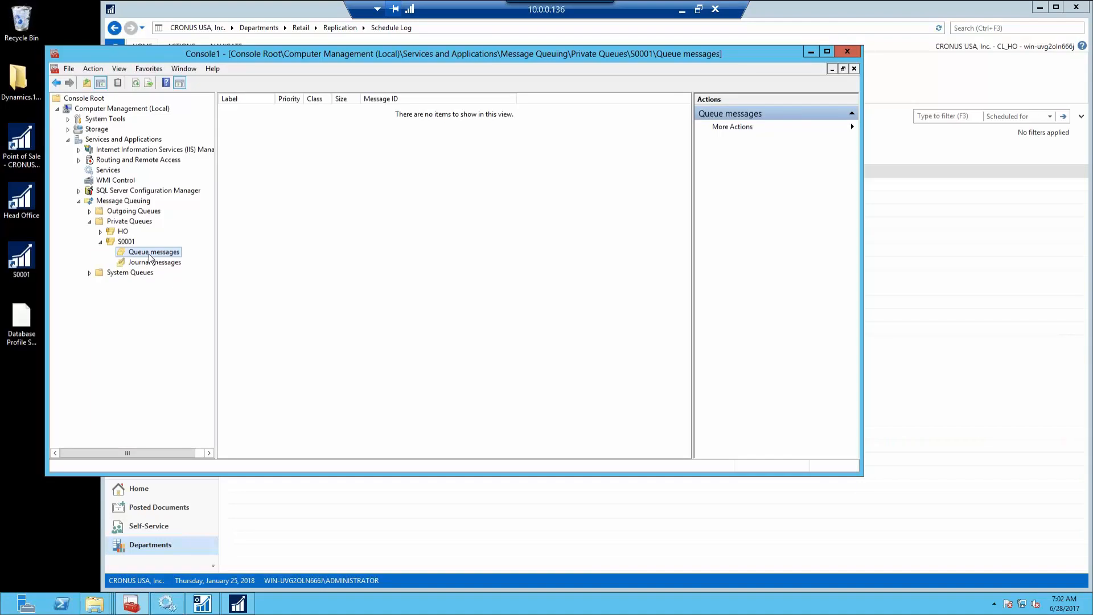
right_click(340, 234)
left_click(360, 256)
Check the HO private queue's messages
left_click(100, 231)
left_click(154, 241)
right_click(322, 224)
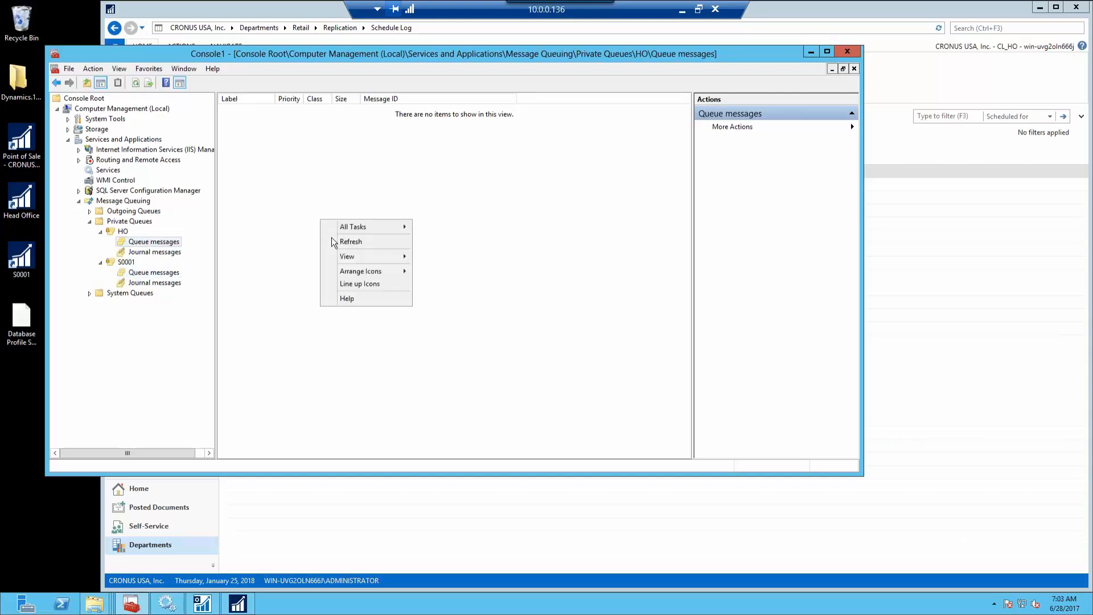
Confirm the outgoing queue to S0001 is connected, then return to the NAV Schedule Log
left_click(89, 212)
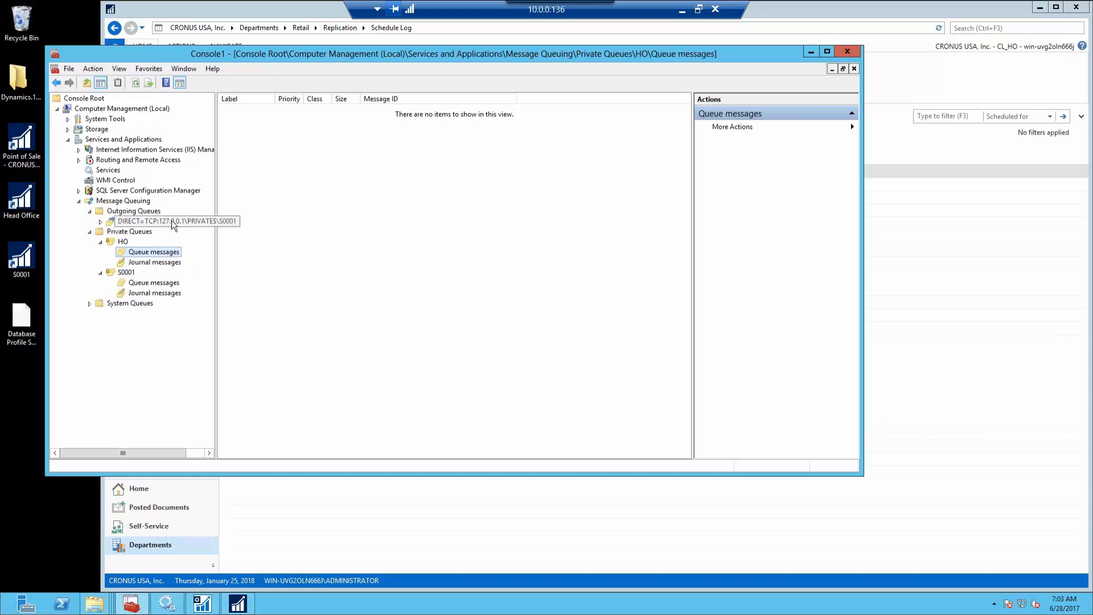
left_click(171, 221)
left_click(100, 222)
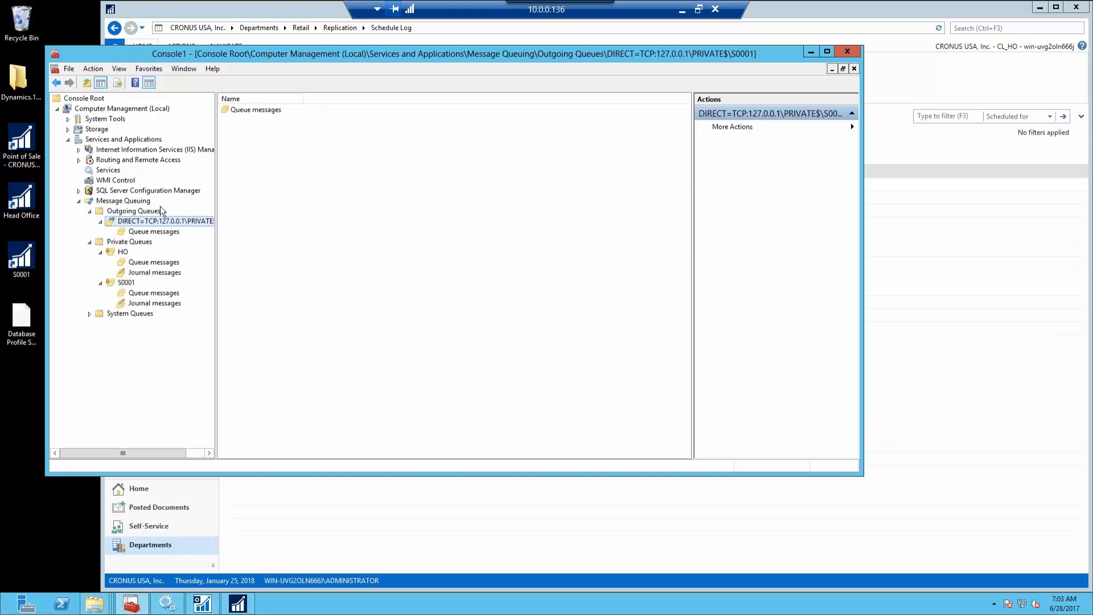
left_click(137, 211)
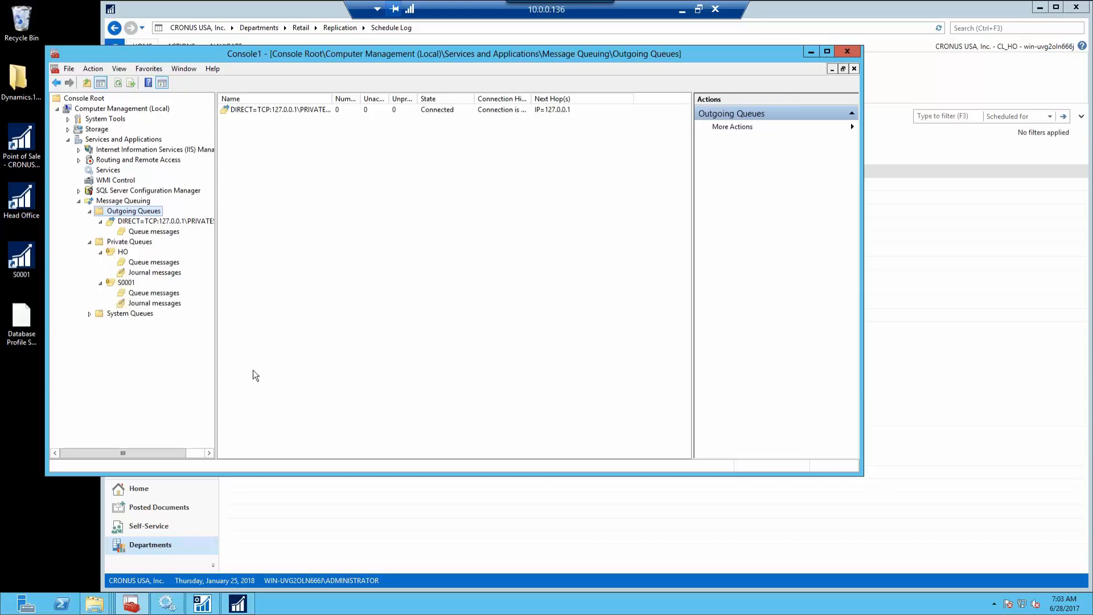
left_click(242, 611)
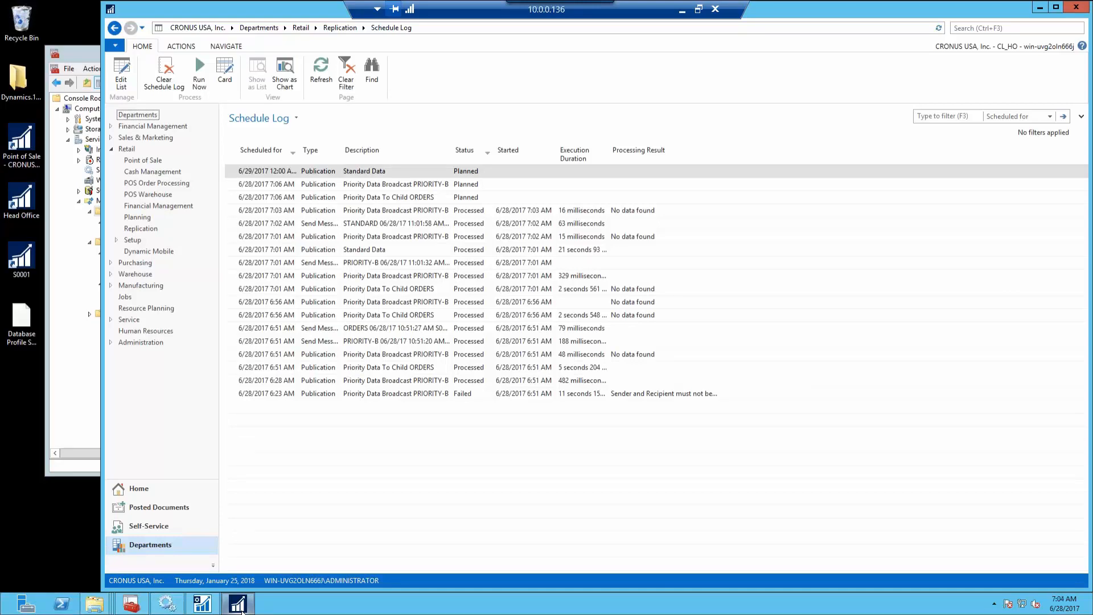
Review the four HO-to-S0001 Replication Messages, then launch the S0001 store client
left_click(116, 32)
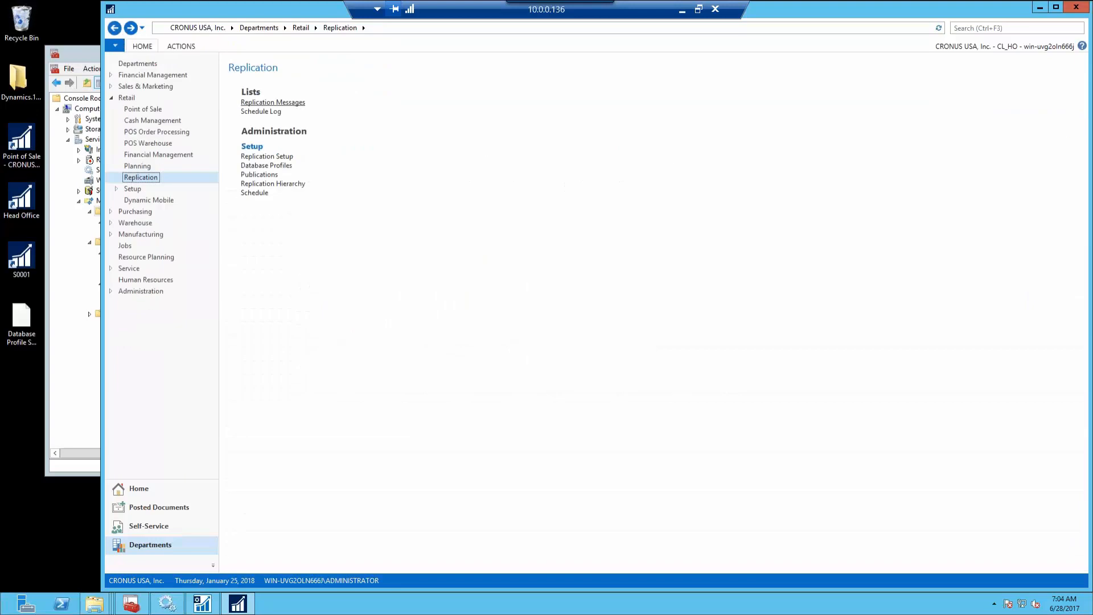
left_click(273, 103)
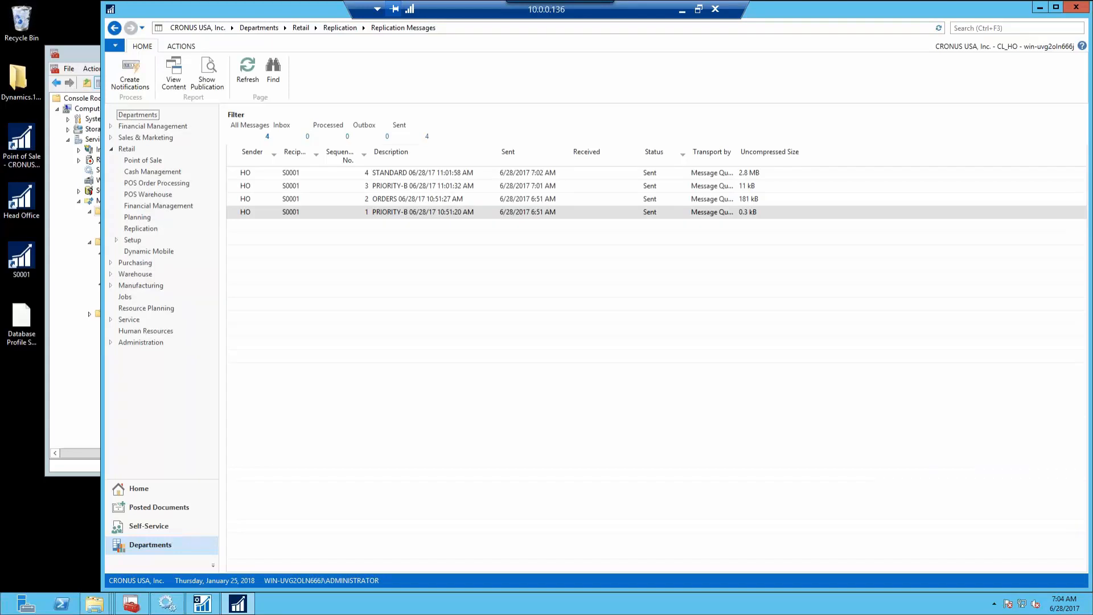
left_click(115, 27)
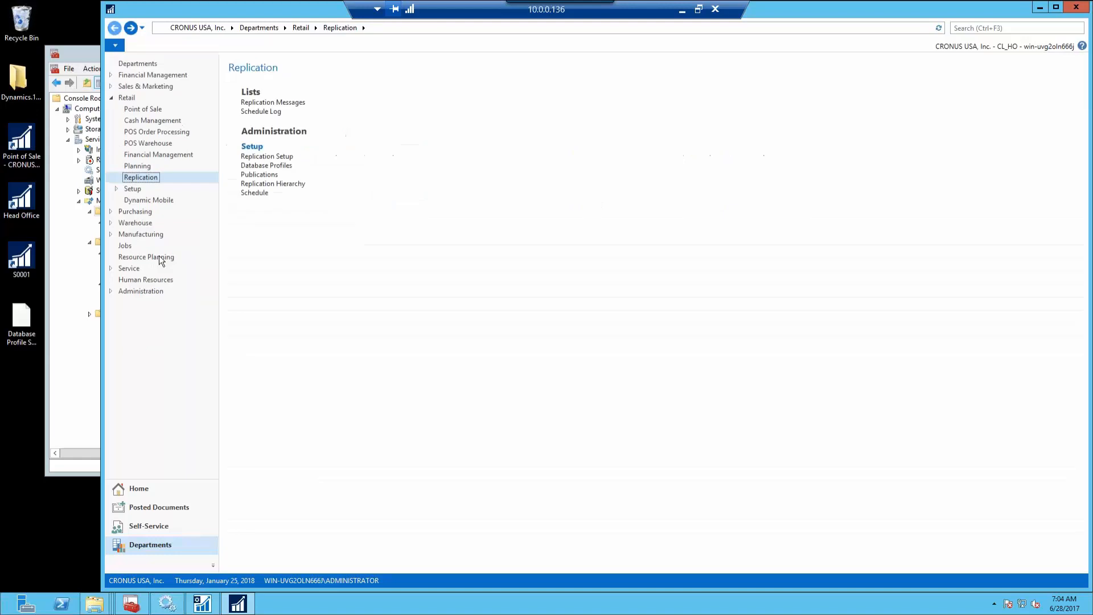
double_click(19, 259)
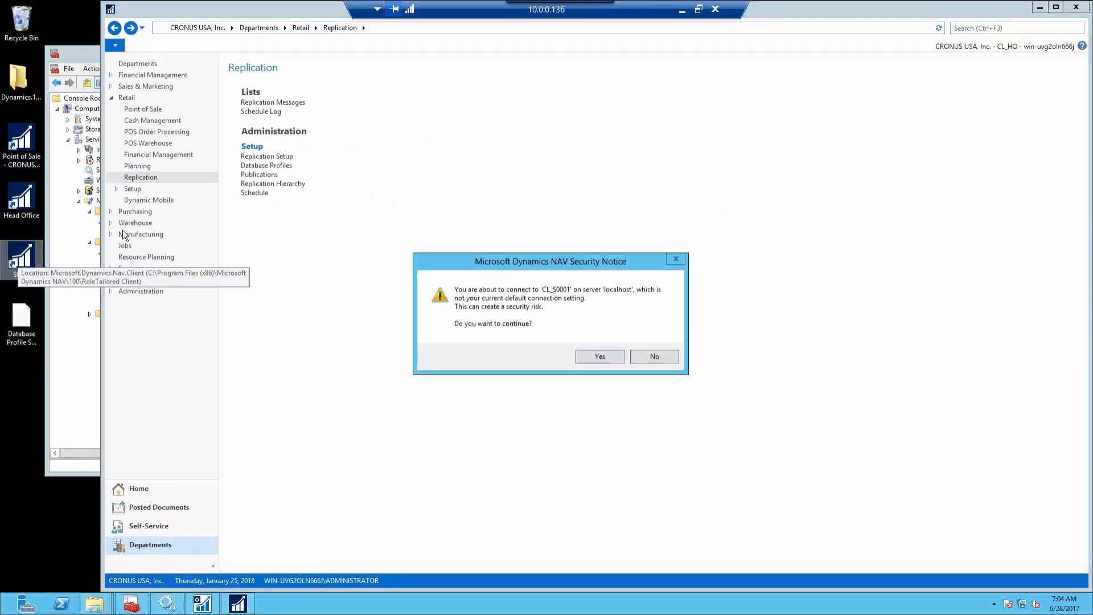
Confirm connecting to CL_S0001 and open Retail > Replication > Database Profiles, which is empty
left_click(610, 357)
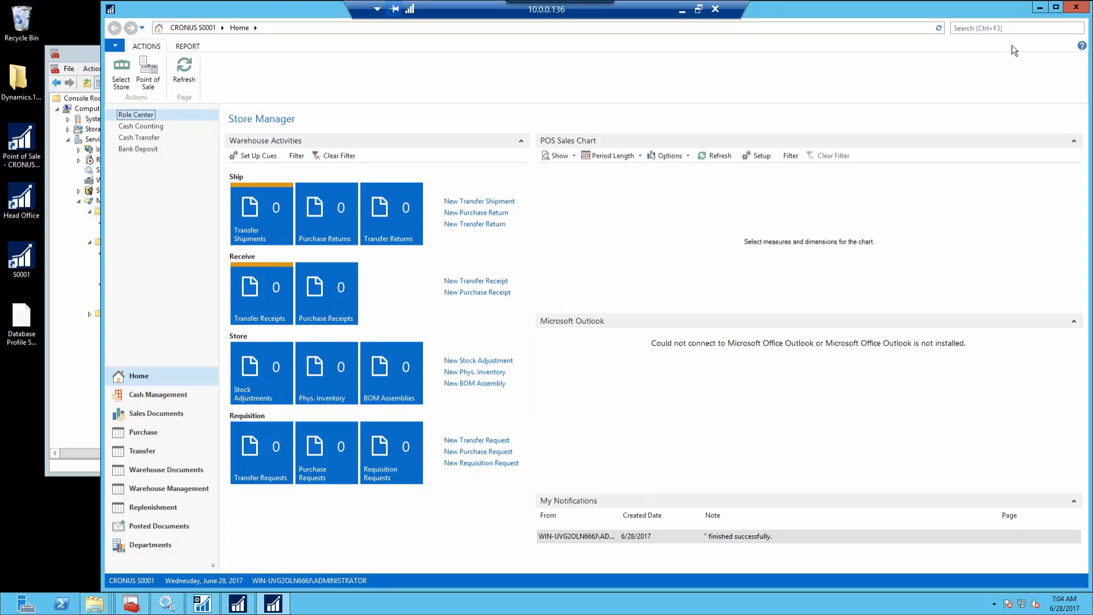
left_click(1022, 29)
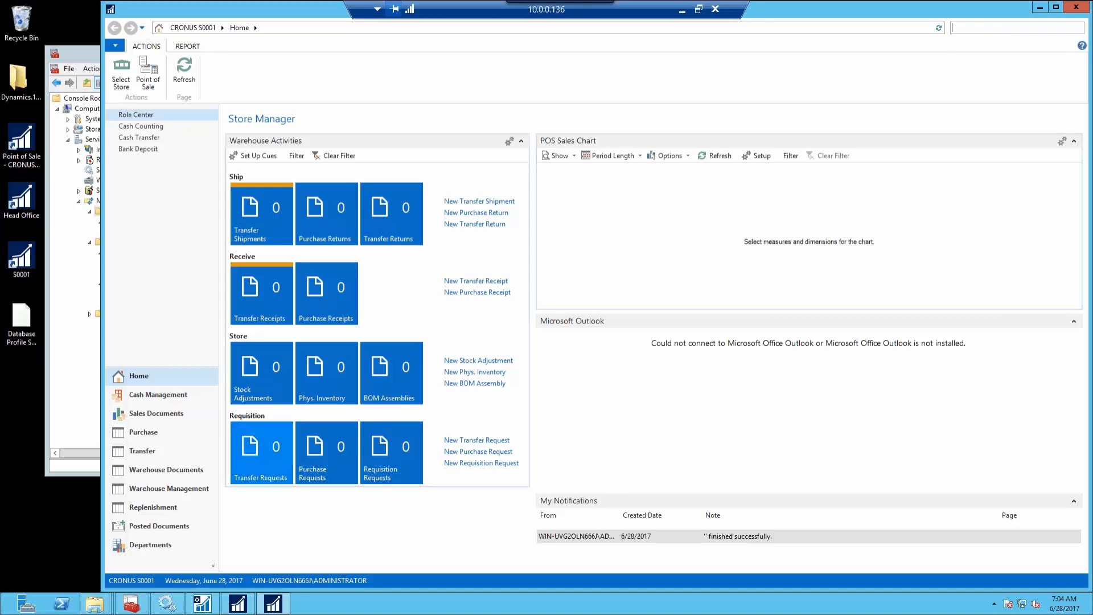
left_click(138, 547)
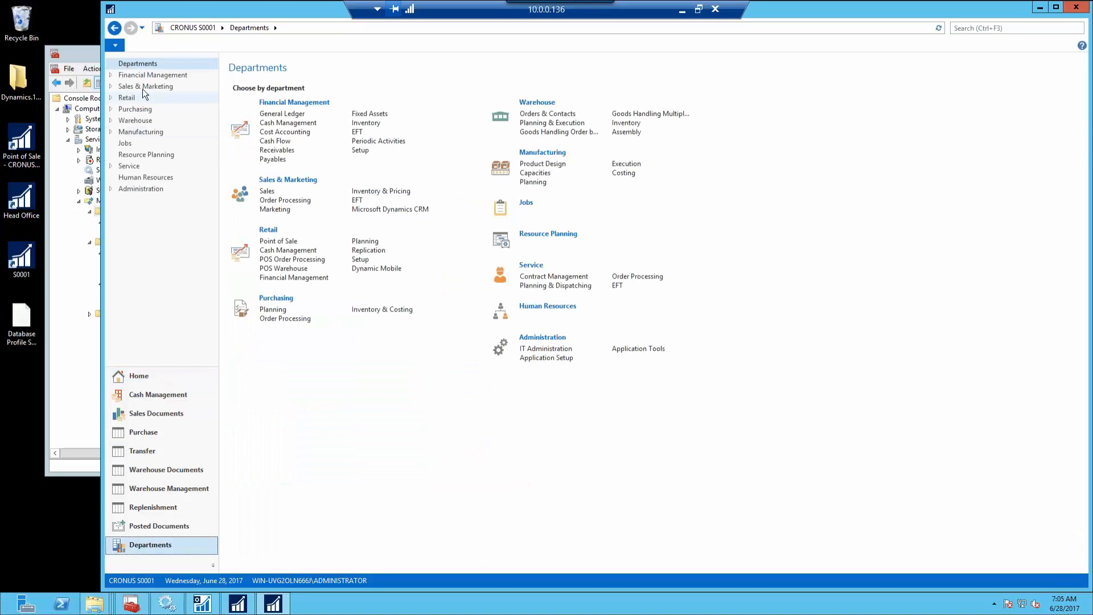
left_click(131, 97)
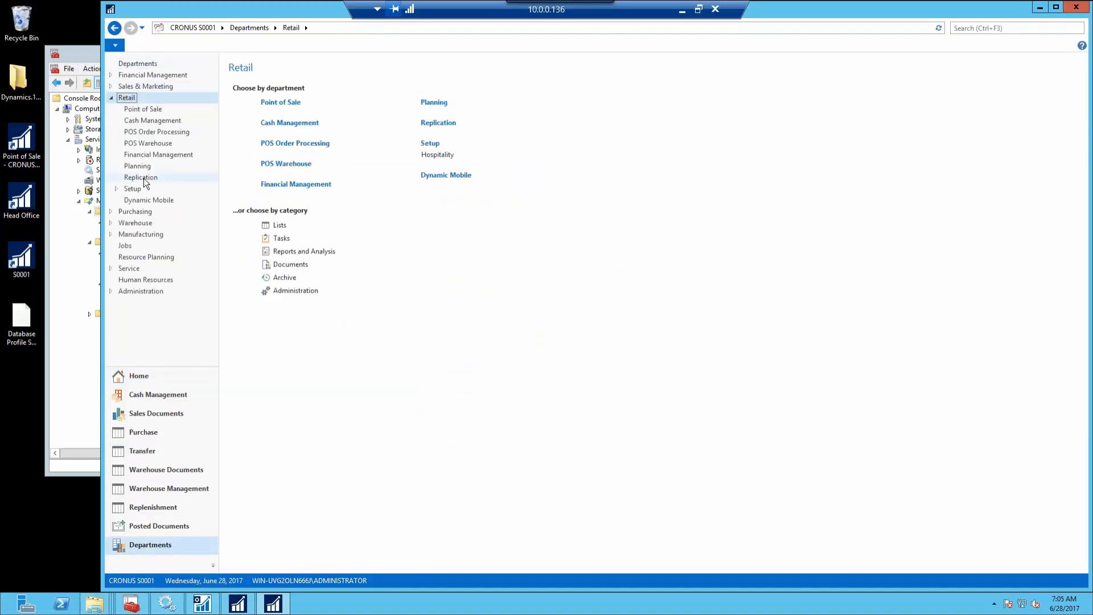
left_click(144, 177)
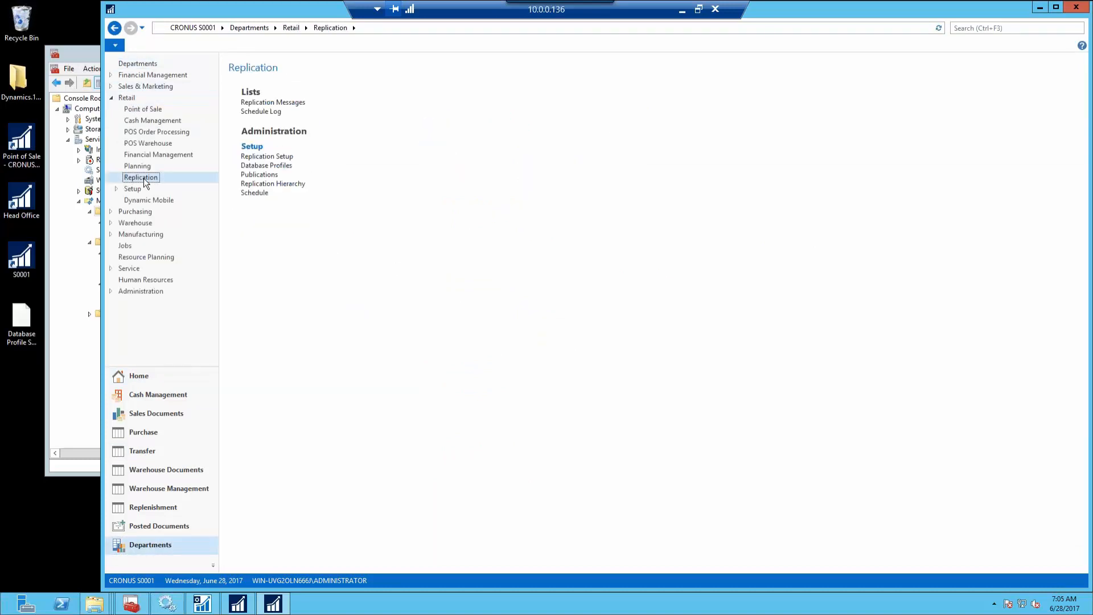
left_click(266, 166)
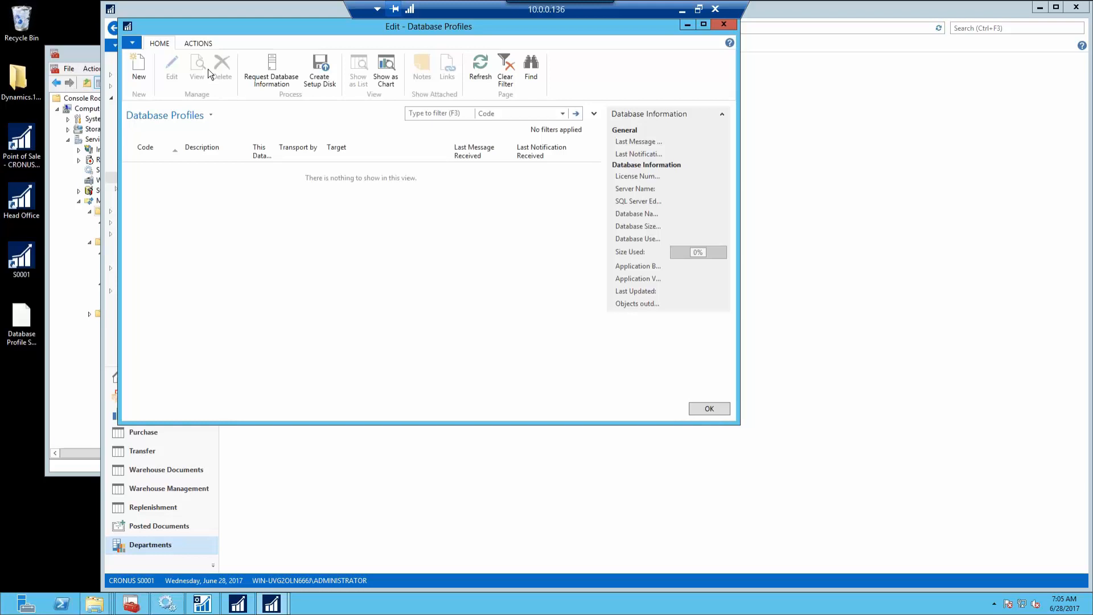
Load the Database Profile S0001.DRE setup disk, creating HO and S0001 profiles, then close the list
left_click(209, 44)
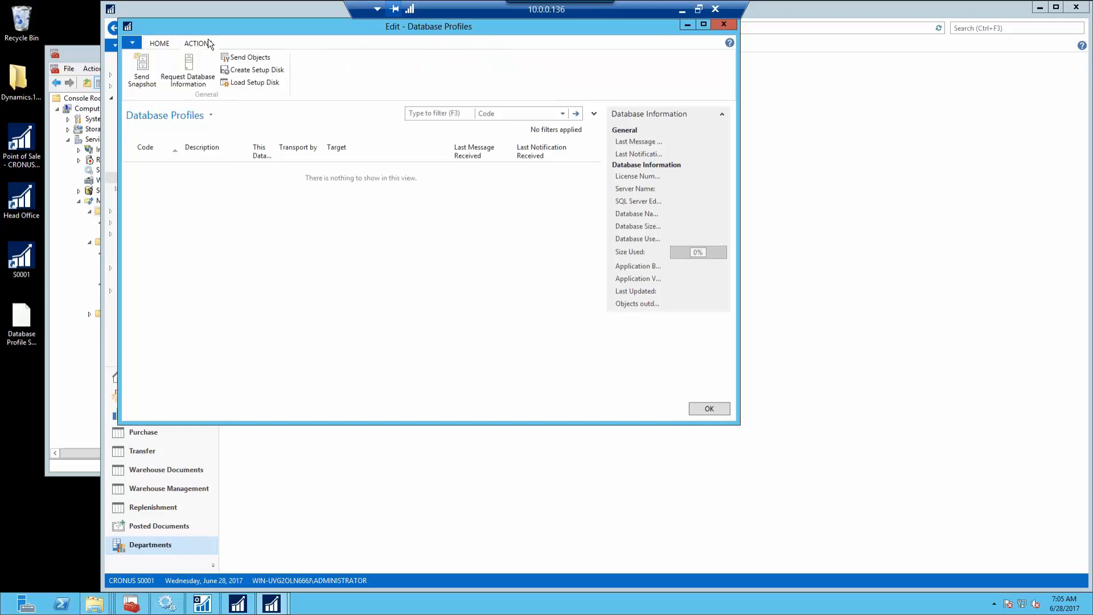
left_click(262, 84)
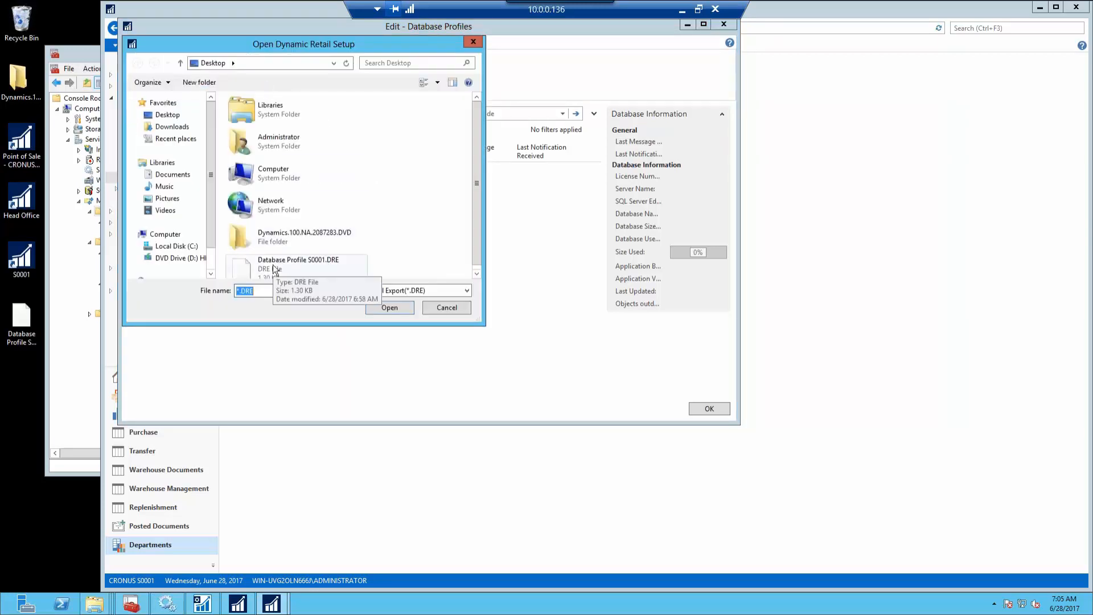
double_click(275, 265)
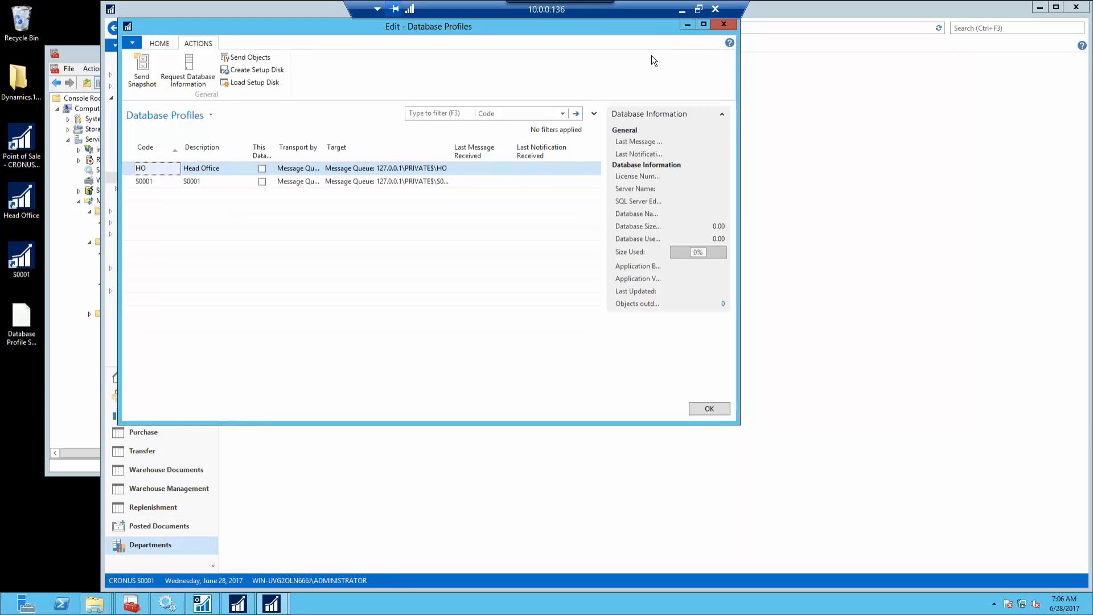
left_click(723, 29)
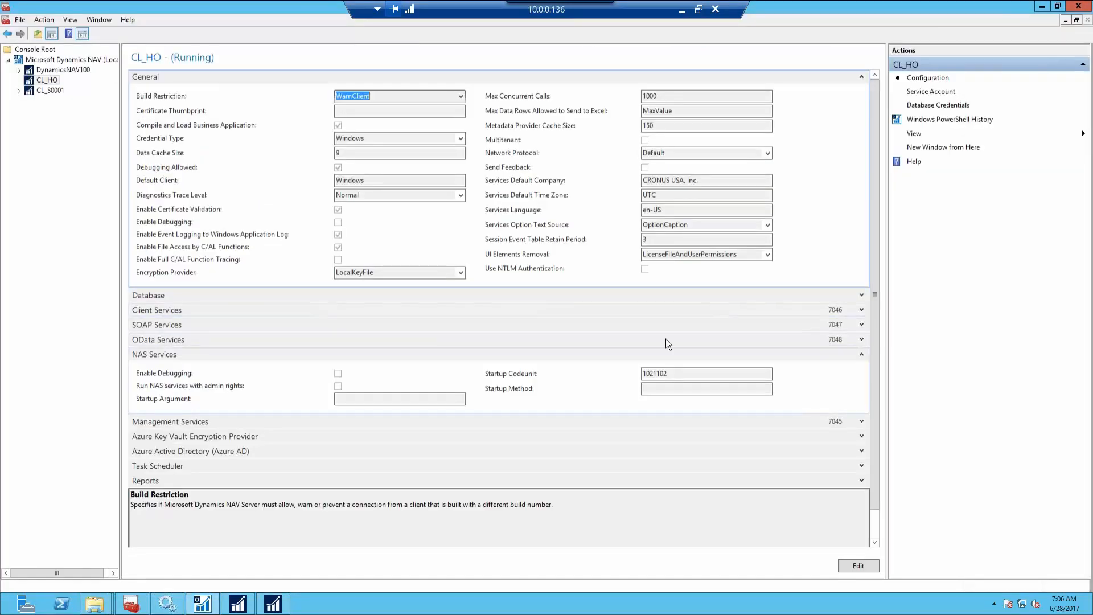
Set CL_S0001's Services Default Company to CRONUS S0001
left_click(672, 374)
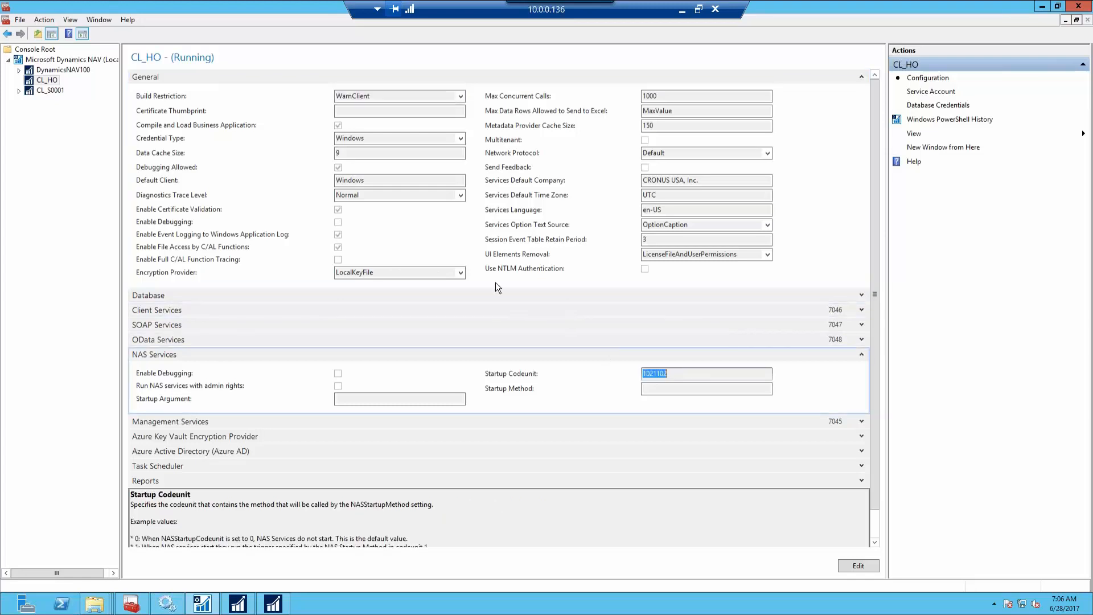
left_click(48, 90)
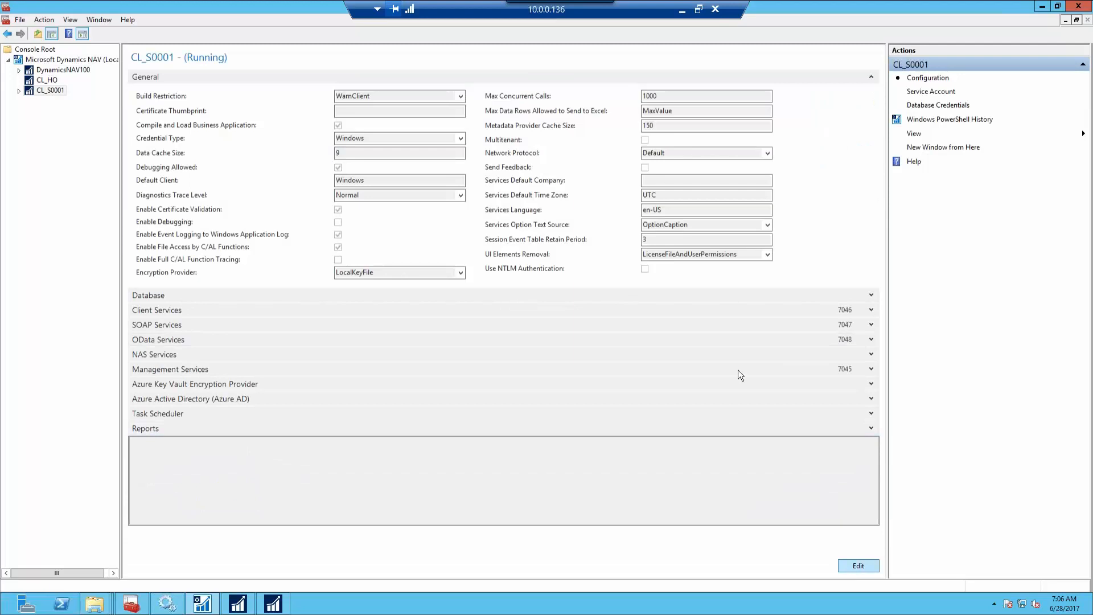
left_click(658, 182)
type("C")
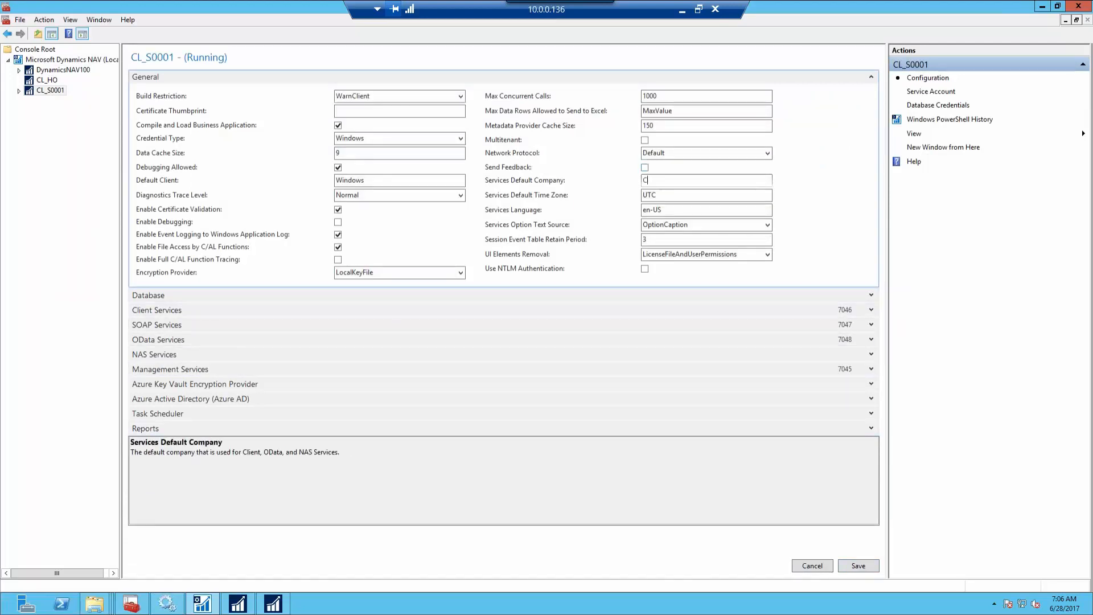
type("RONUS S0001")
key("Tab")
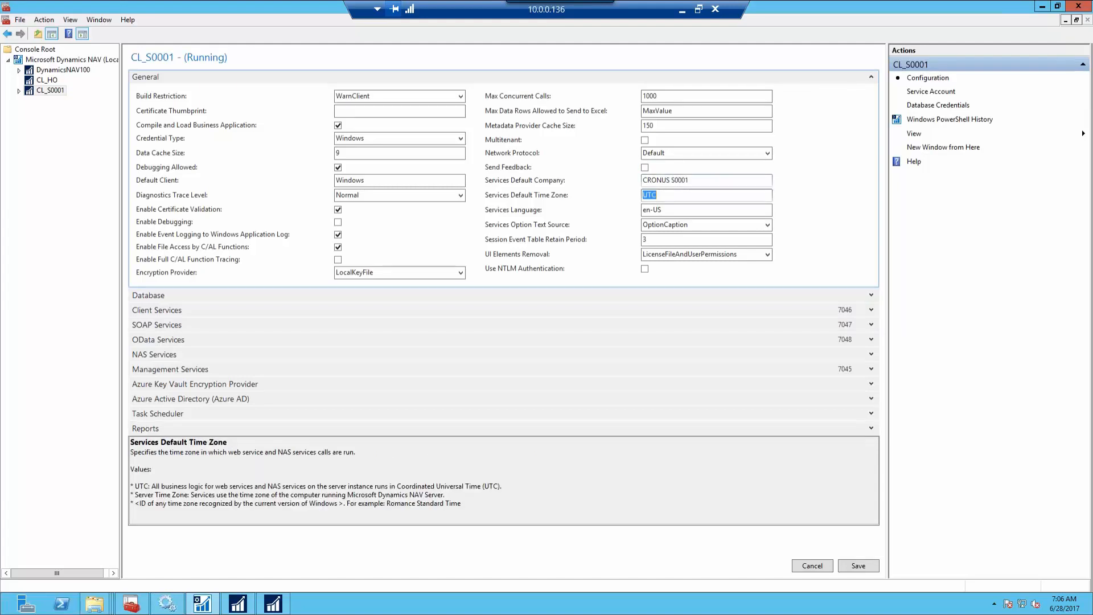
Set the NAS Startup Codeunit to 1021102 and save the configuration
left_click(238, 356)
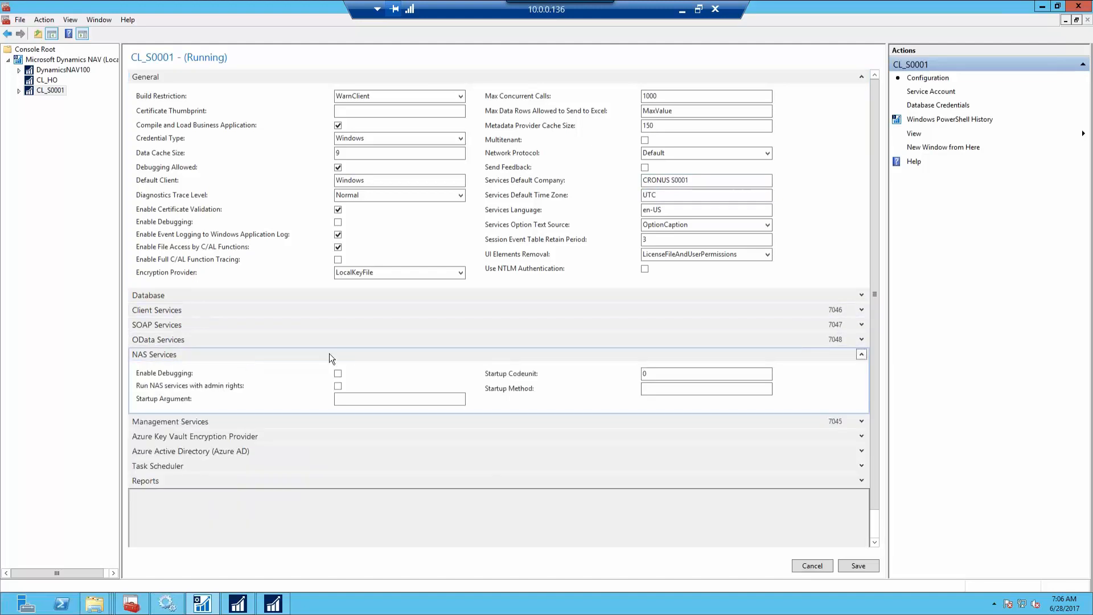
left_click(650, 374)
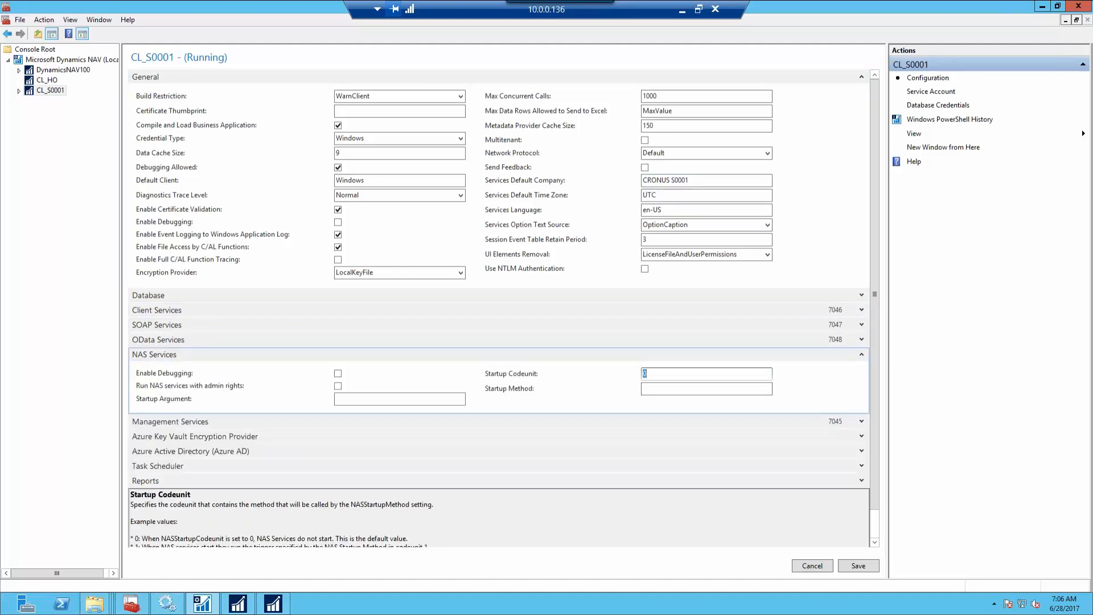
type("1021102")
key("Tab")
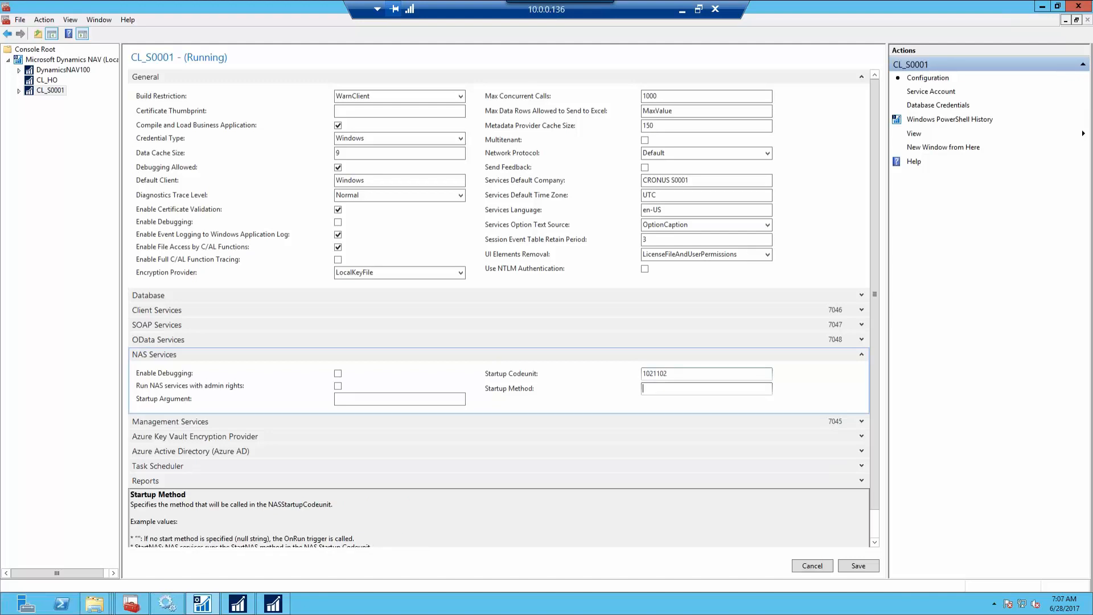
left_click(853, 566)
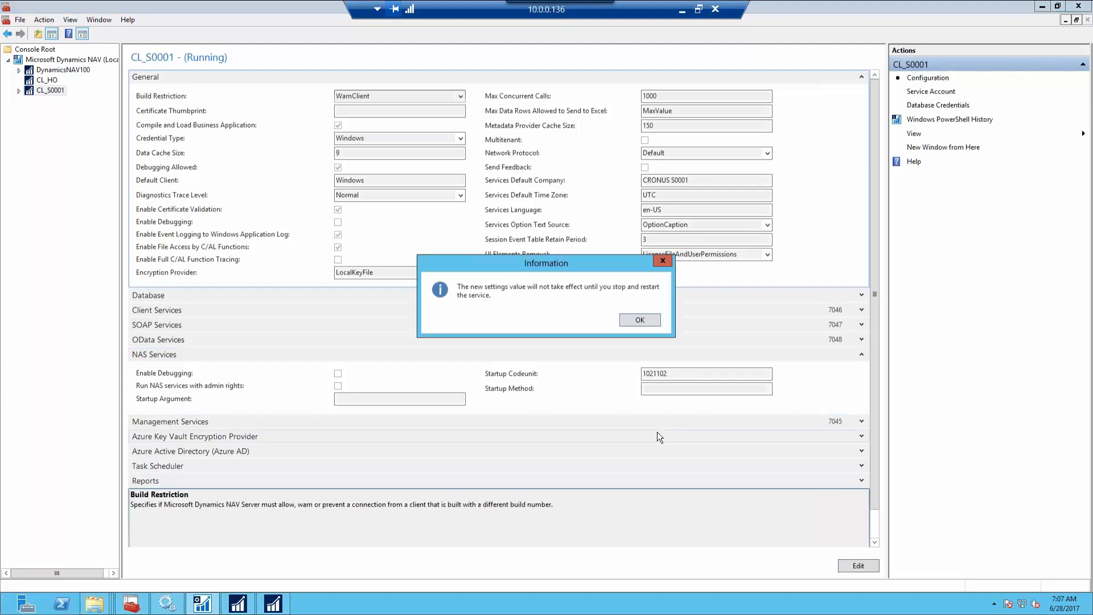
left_click(650, 316)
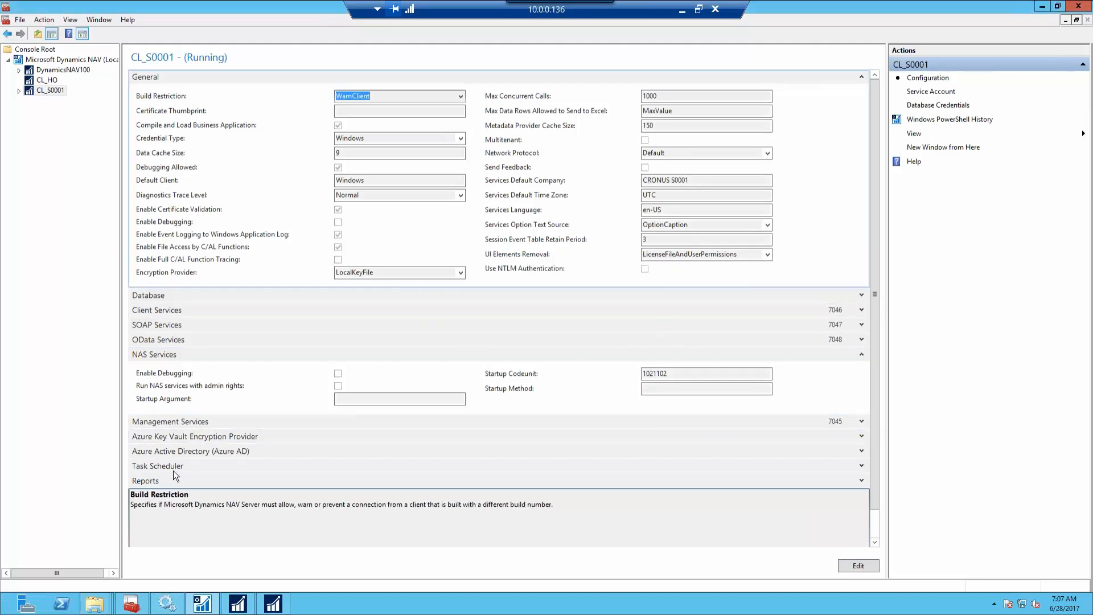
Restart the Microsoft Dynamics NAV Server [CL_S0001] service in Services
left_click(167, 603)
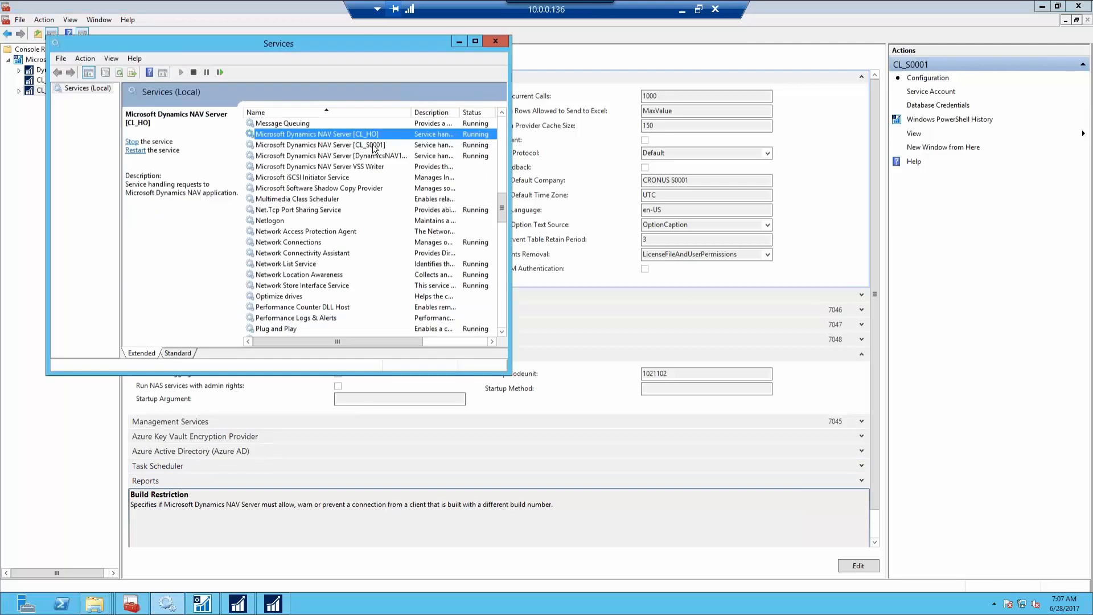
left_click(374, 145)
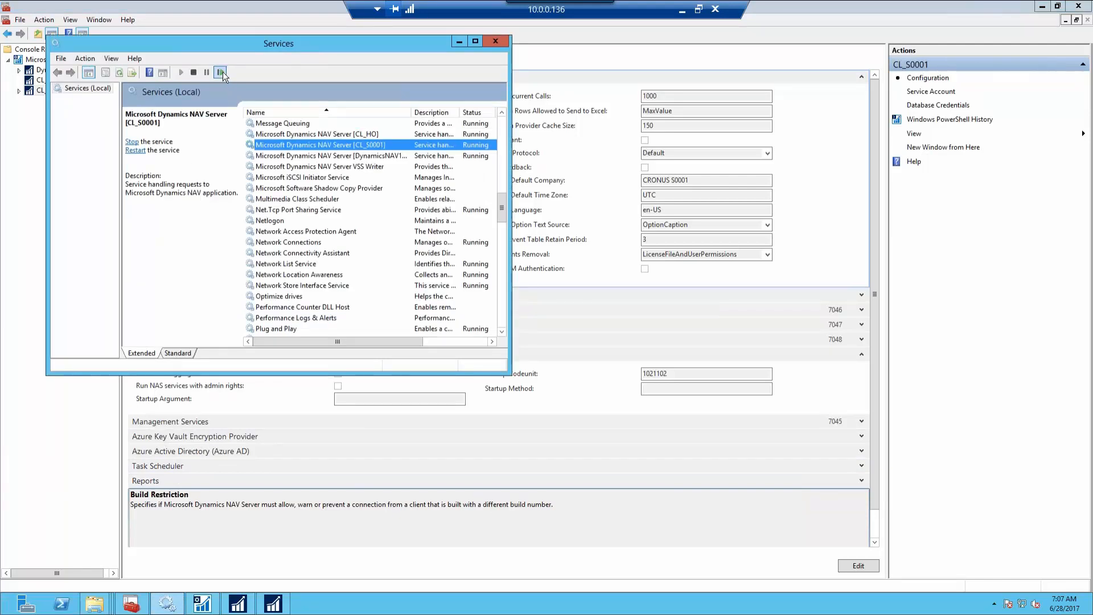
left_click(222, 73)
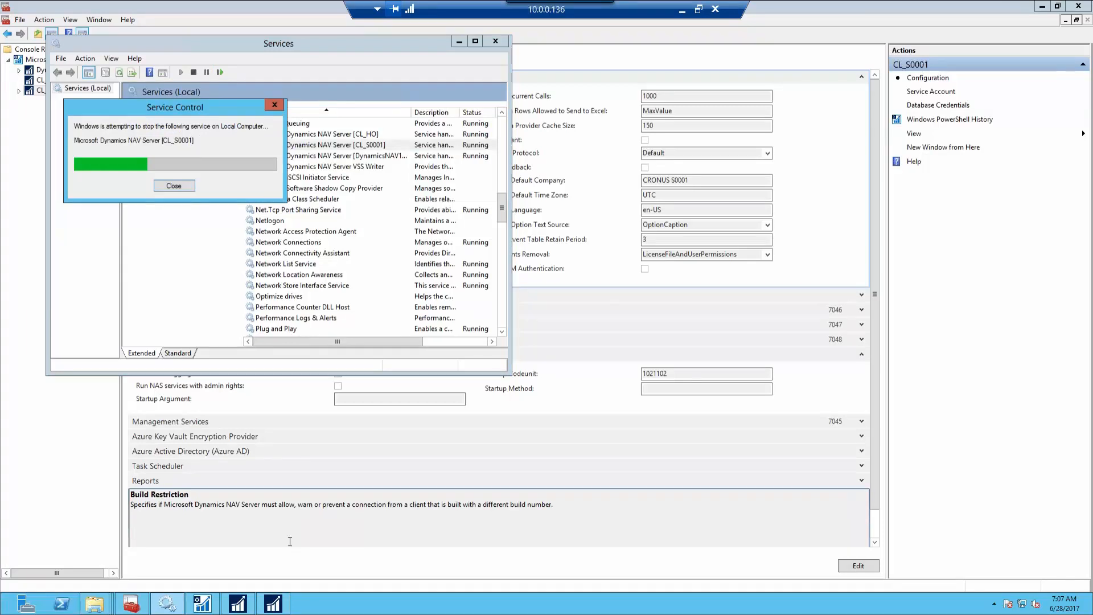
Dismiss the stopped-session message, relaunch the S0001 client connecting to CL_S0001, and close Services
left_click(279, 603)
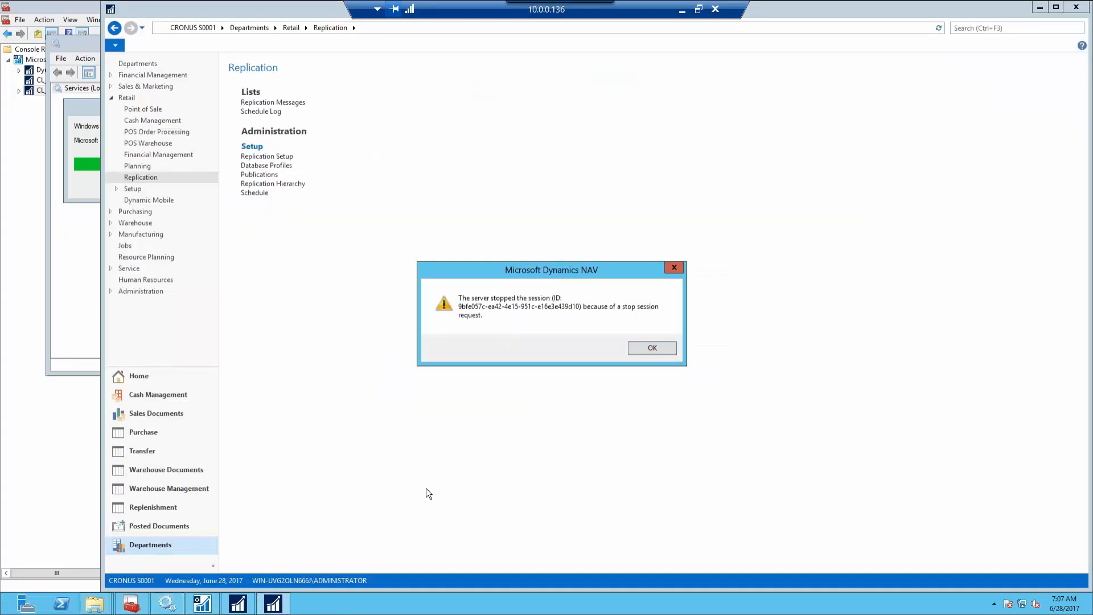
left_click(649, 348)
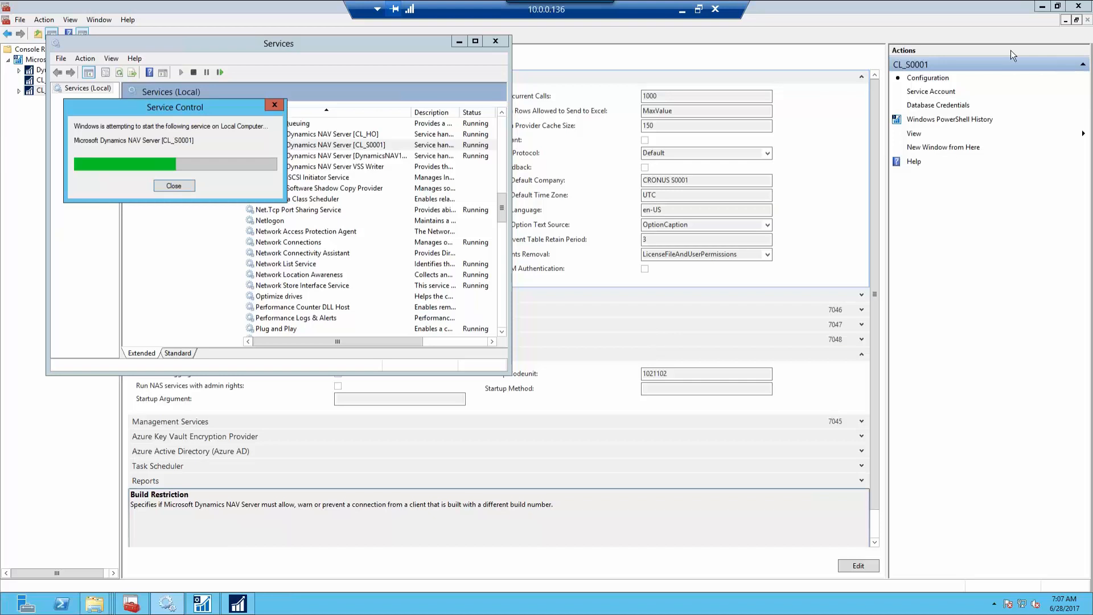
left_click(1041, 7)
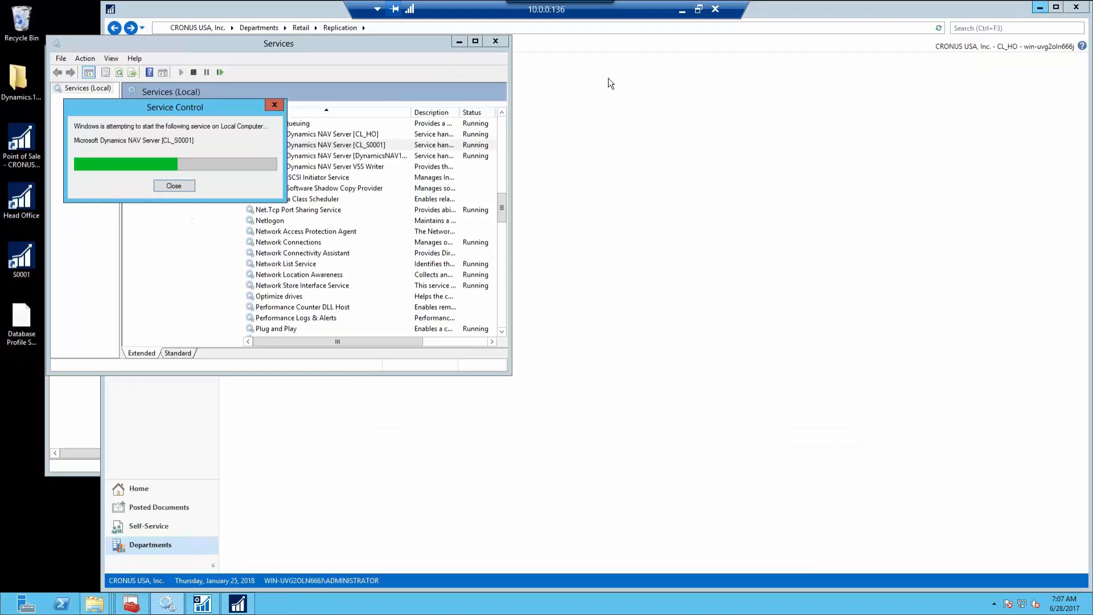
double_click(22, 259)
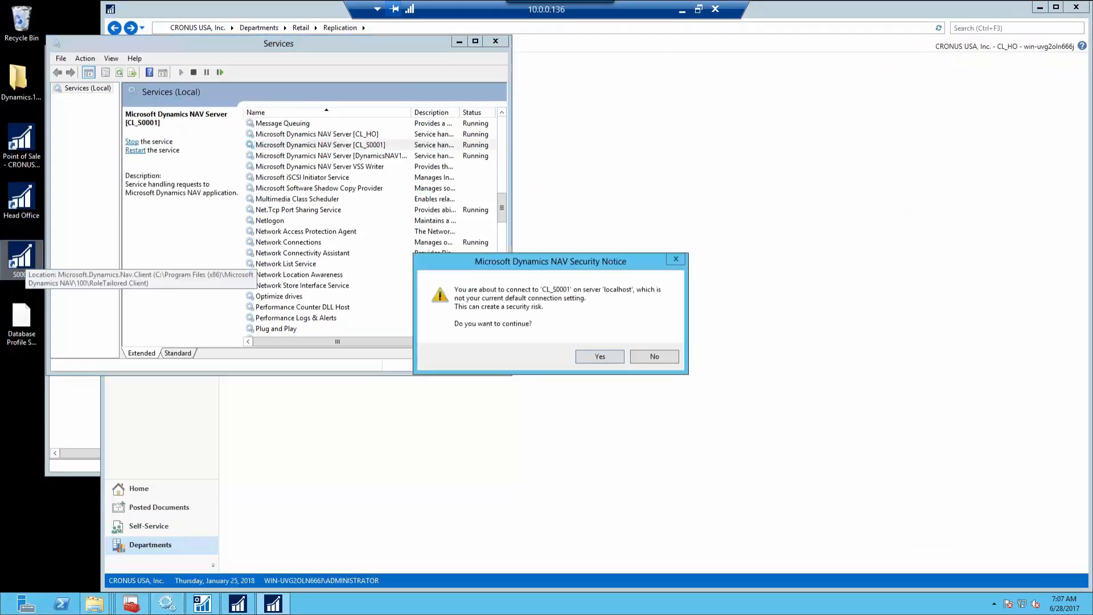
left_click(606, 362)
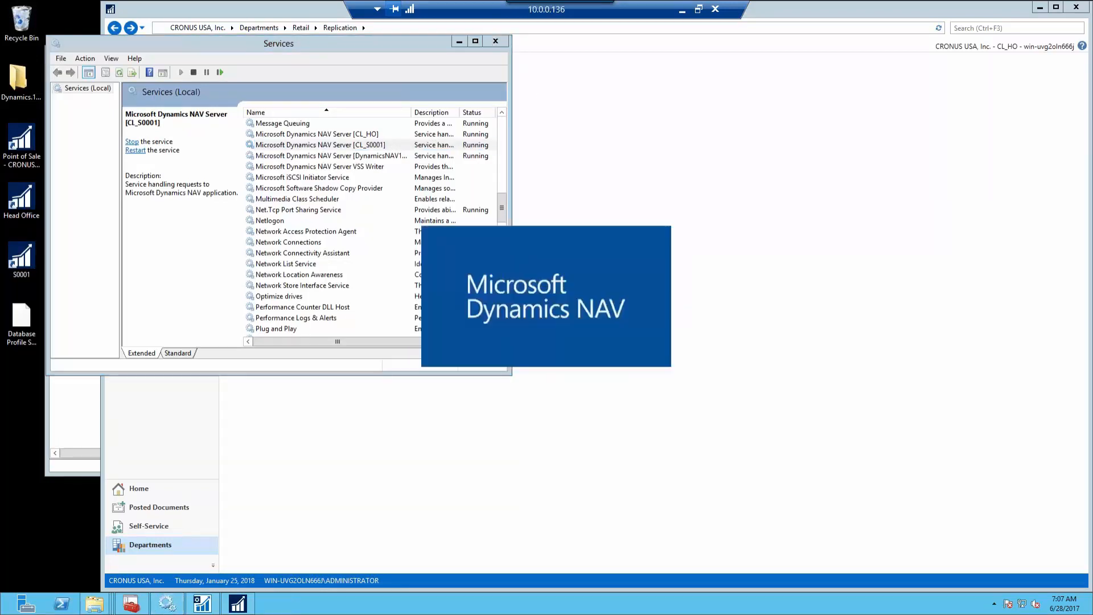
left_click(495, 41)
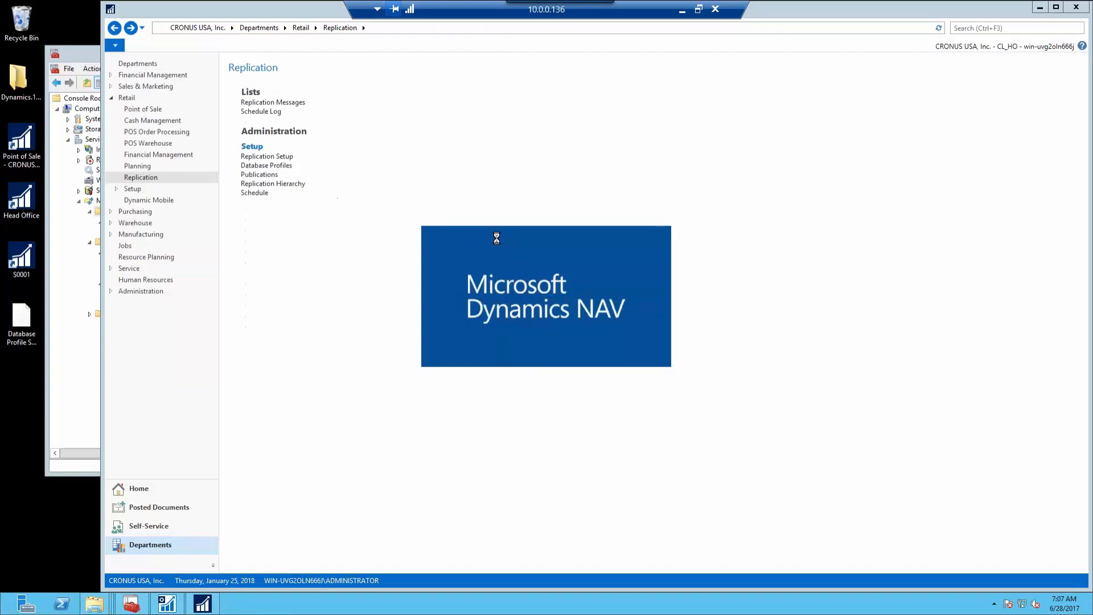
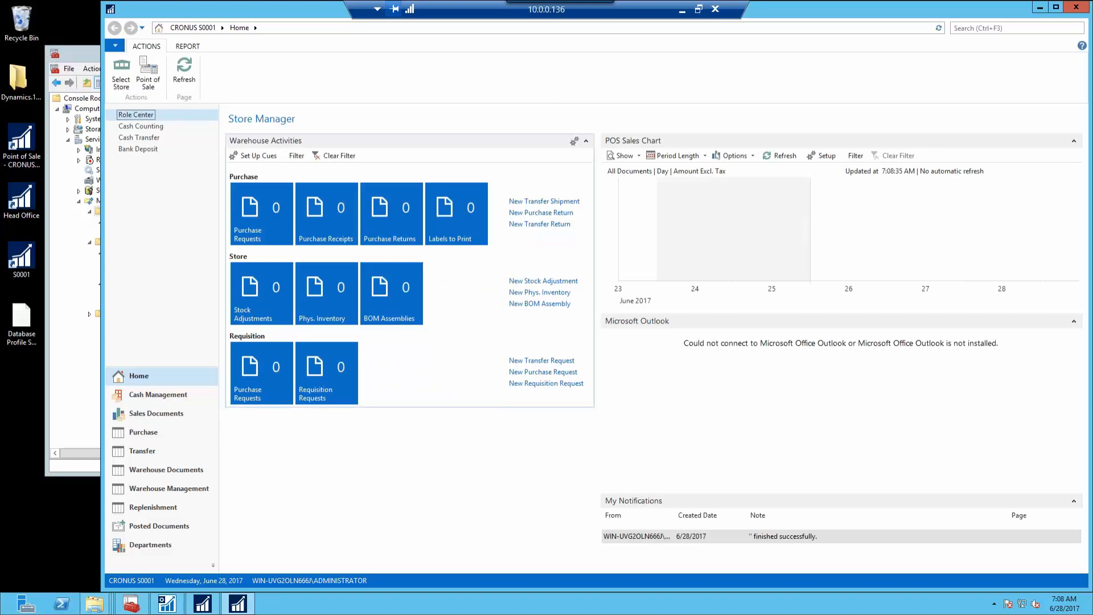
In the S0001 client, navigate through Departments and Retail to the Replication area
left_click(143, 548)
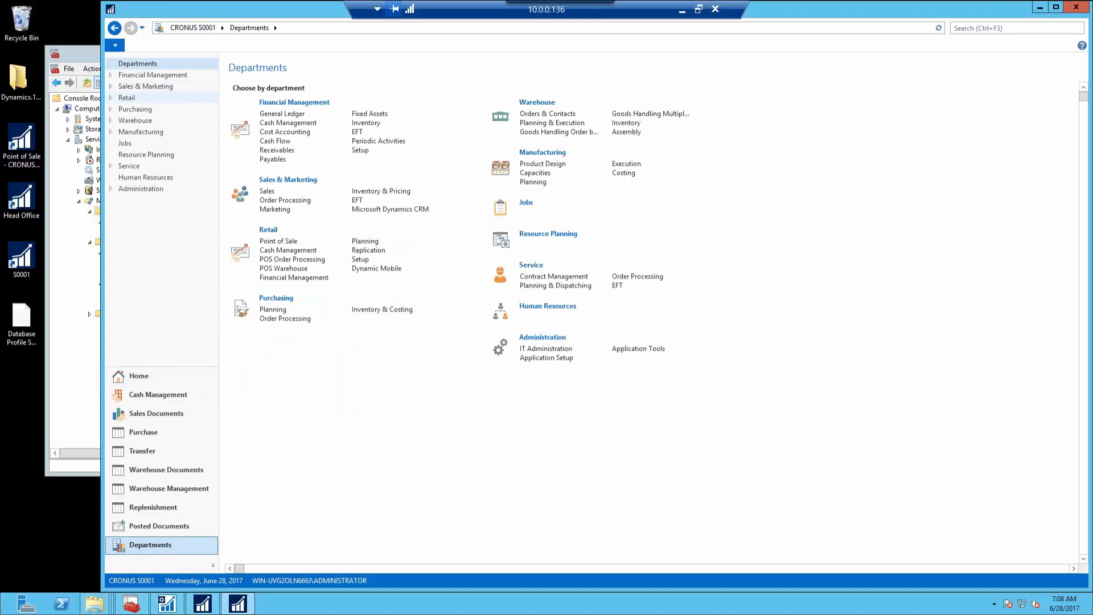
left_click(119, 98)
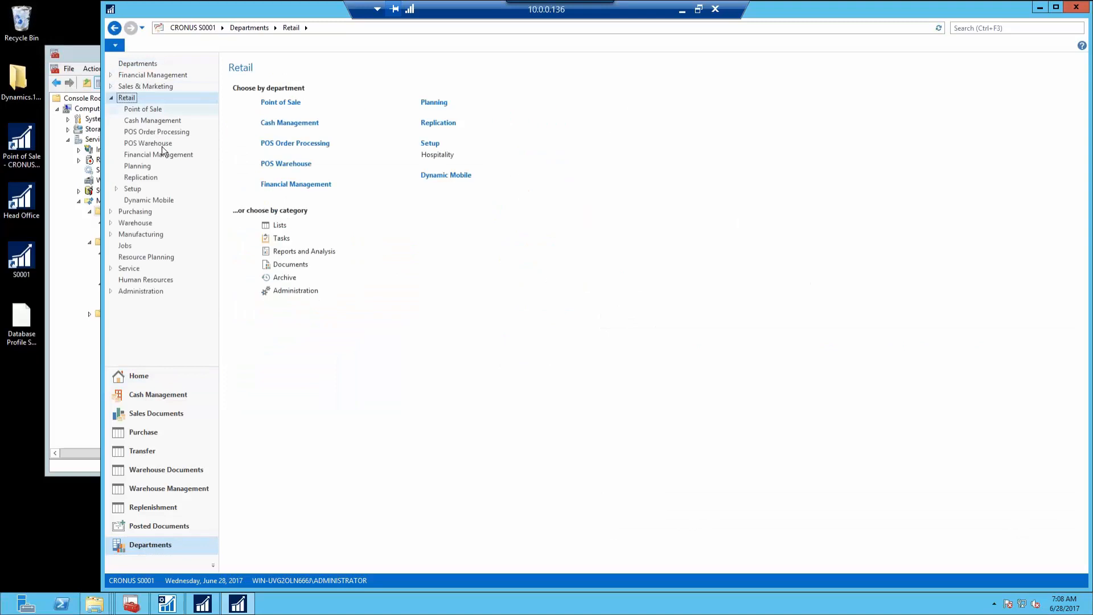
left_click(137, 177)
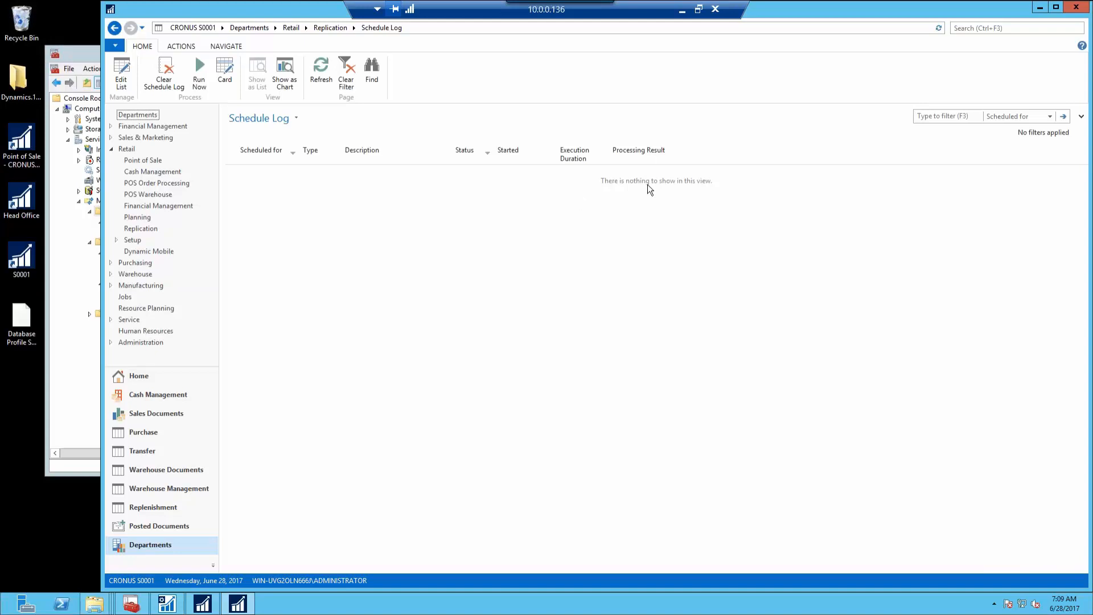
left_click(974, 28)
type("sess")
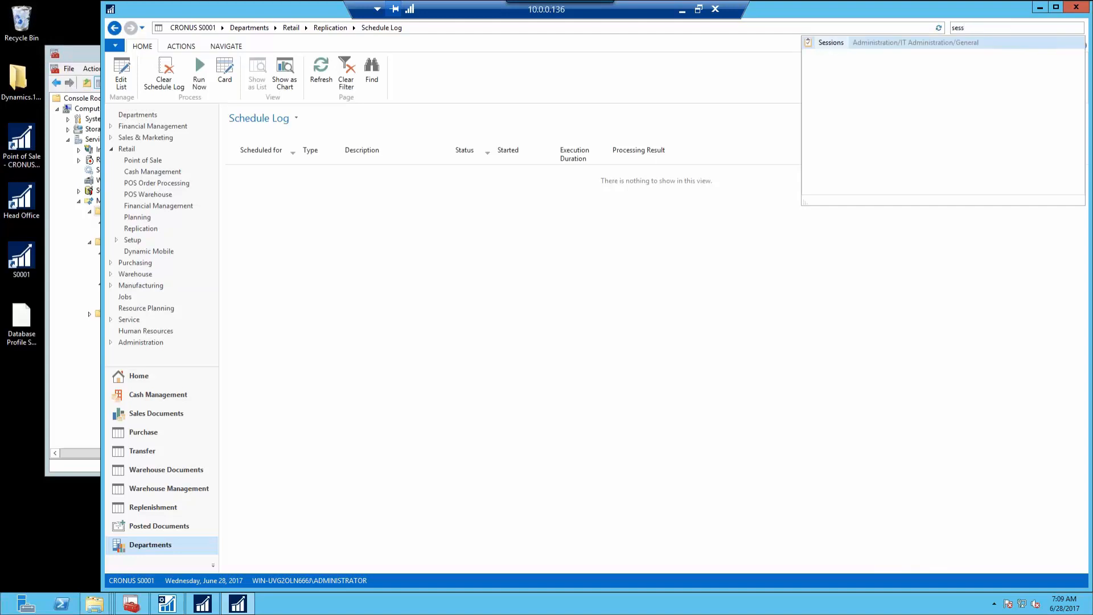
key("Return")
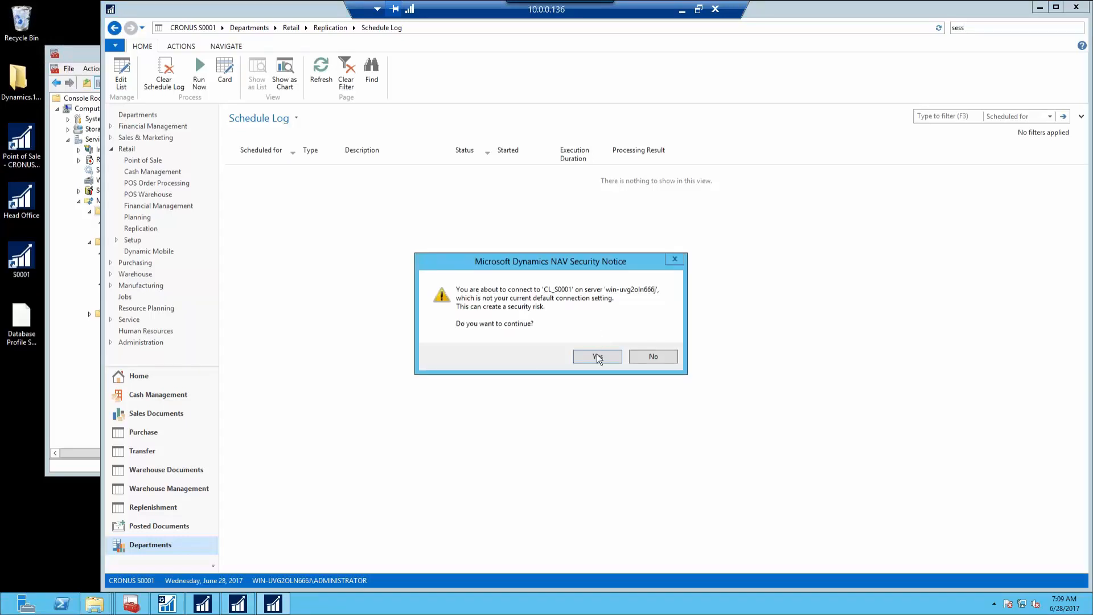
left_click(598, 357)
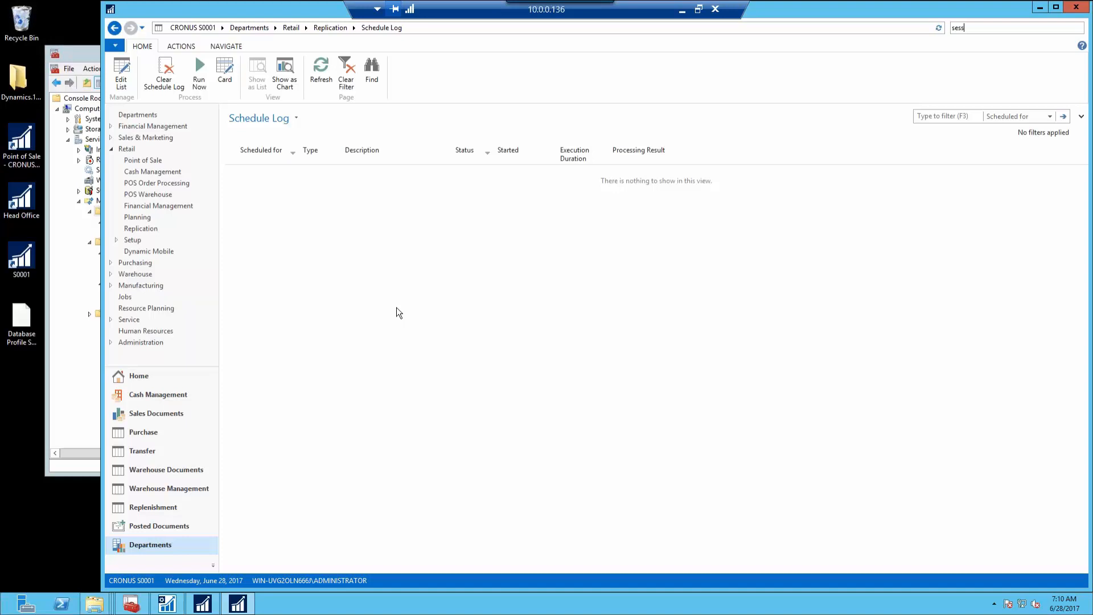
key("Return")
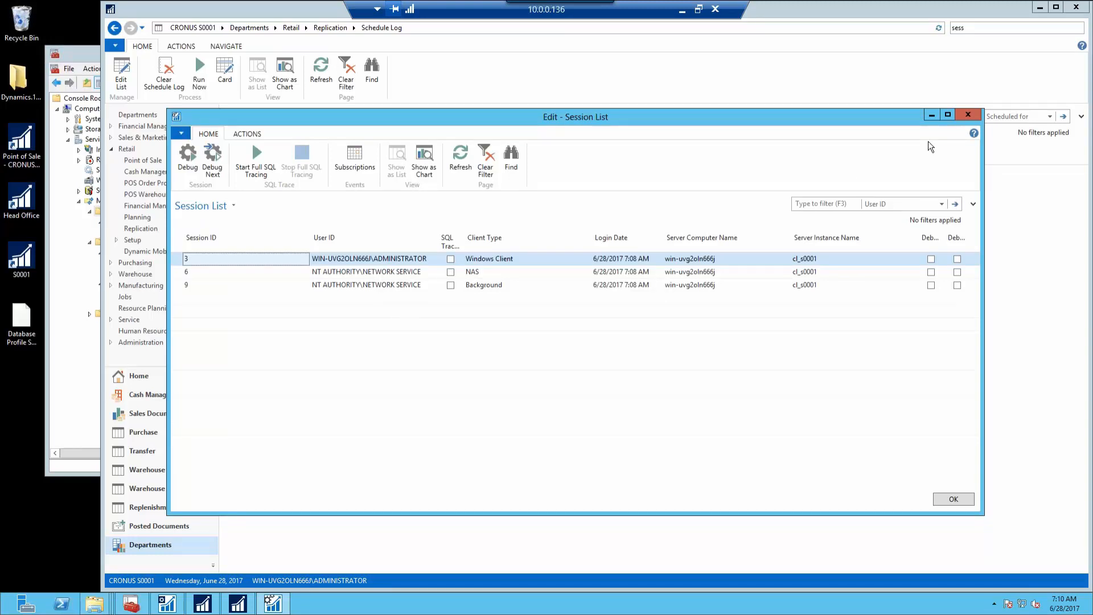
left_click(968, 116)
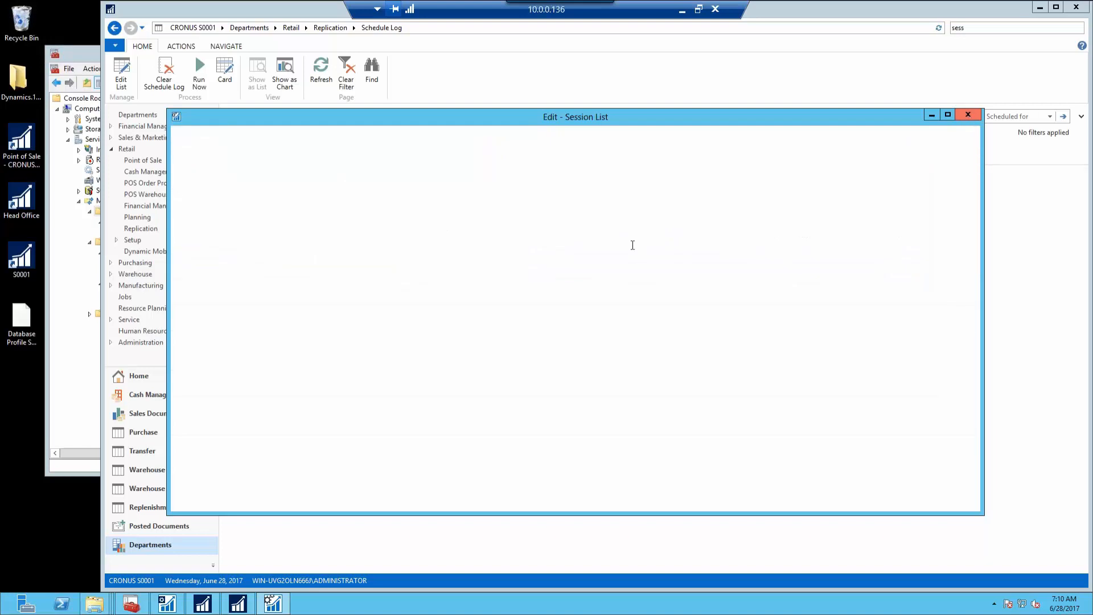
In the head-office client, open the S0001 profile from Database Profiles for editing
left_click(212, 597)
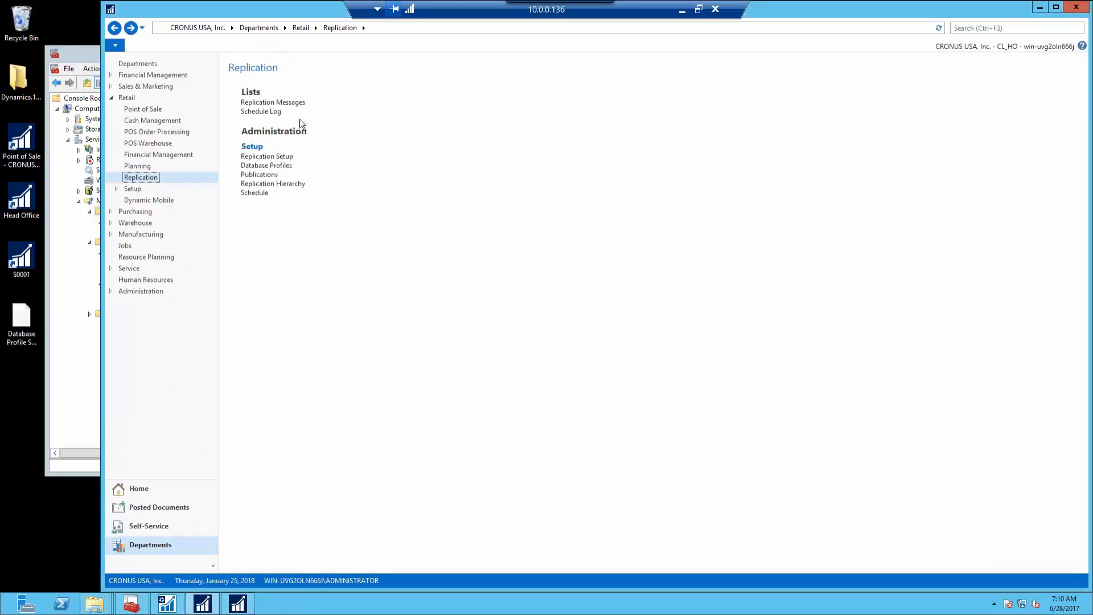
left_click(272, 167)
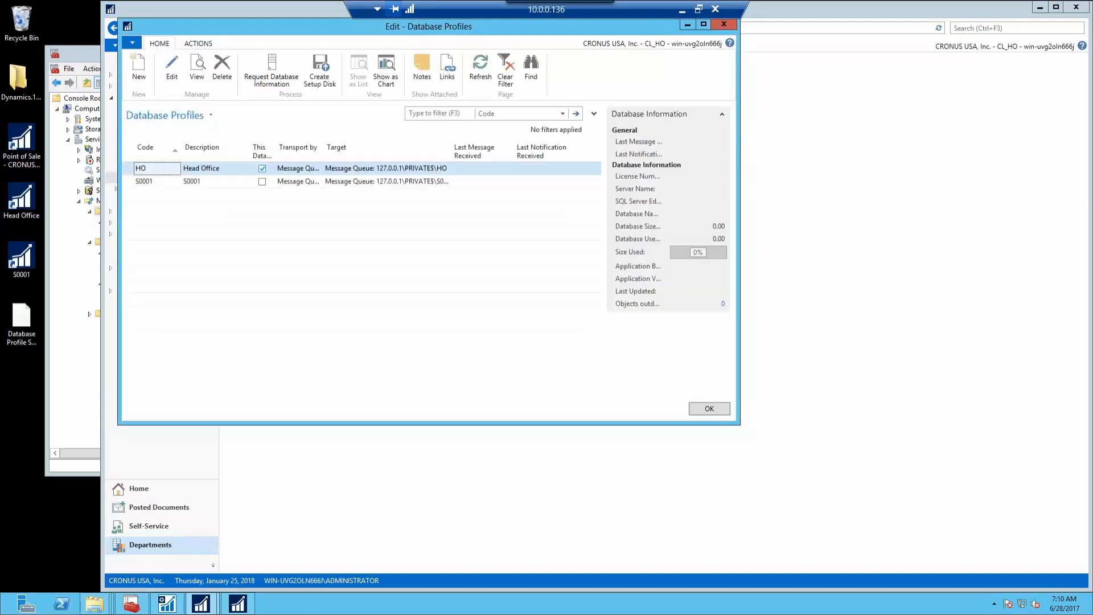
left_click(338, 179)
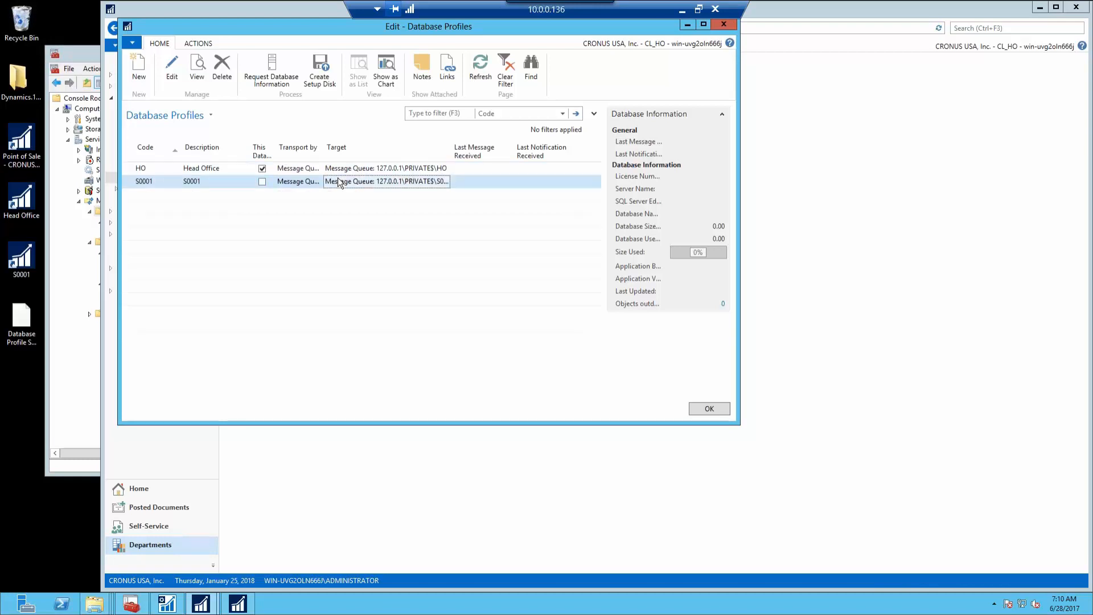
left_click(172, 69)
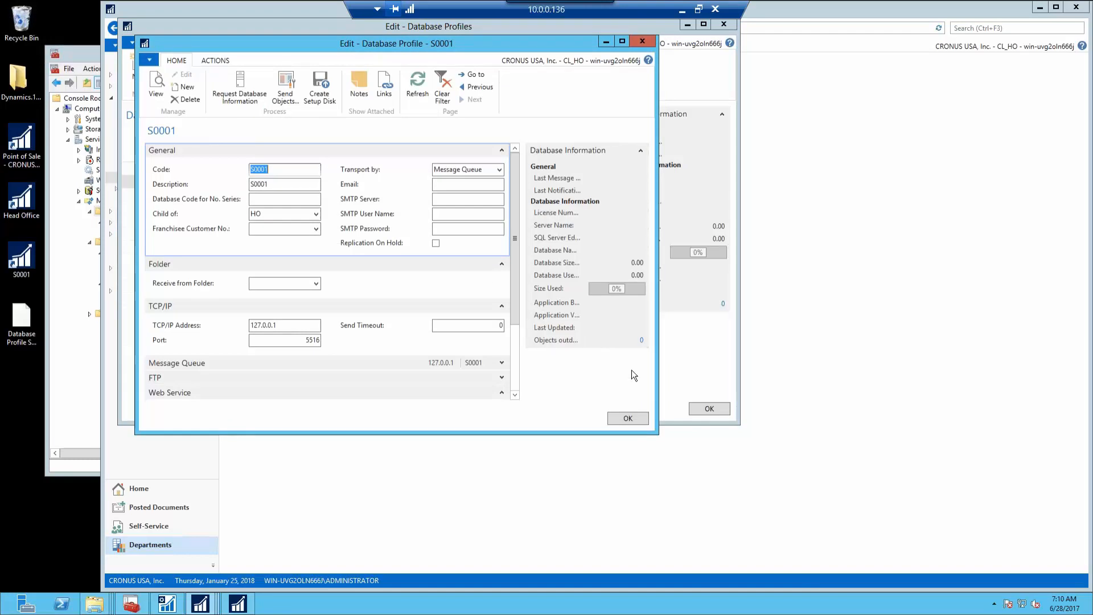
Expand S0001's Message Queue settings (127.0.0.1, queue S0001, TCP/IP), then bring Computer Management forward
left_click(501, 363)
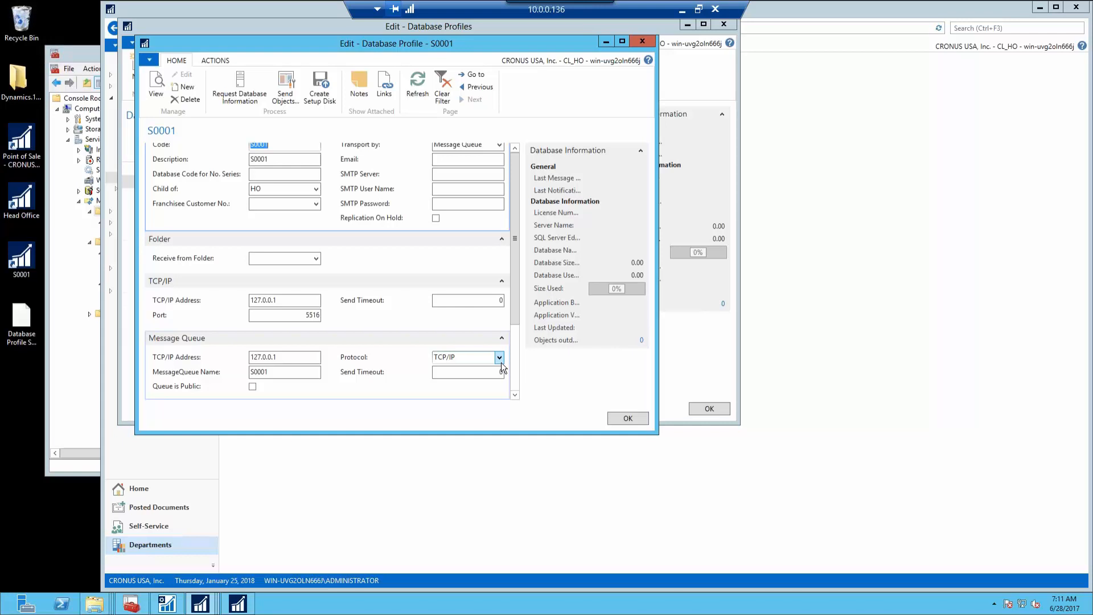
left_click(68, 469)
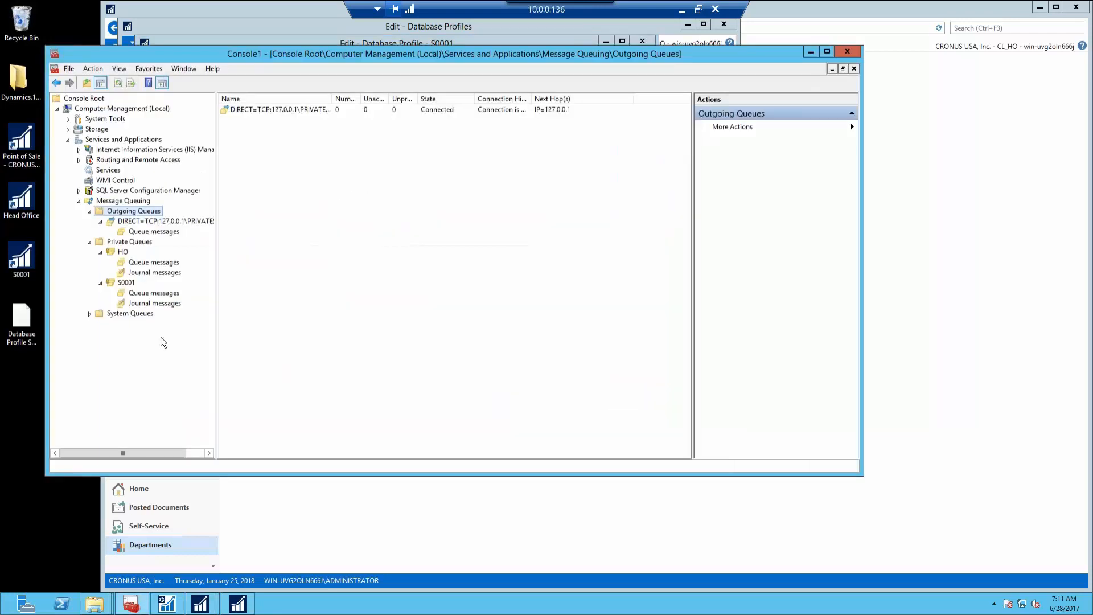
right_click(122, 285)
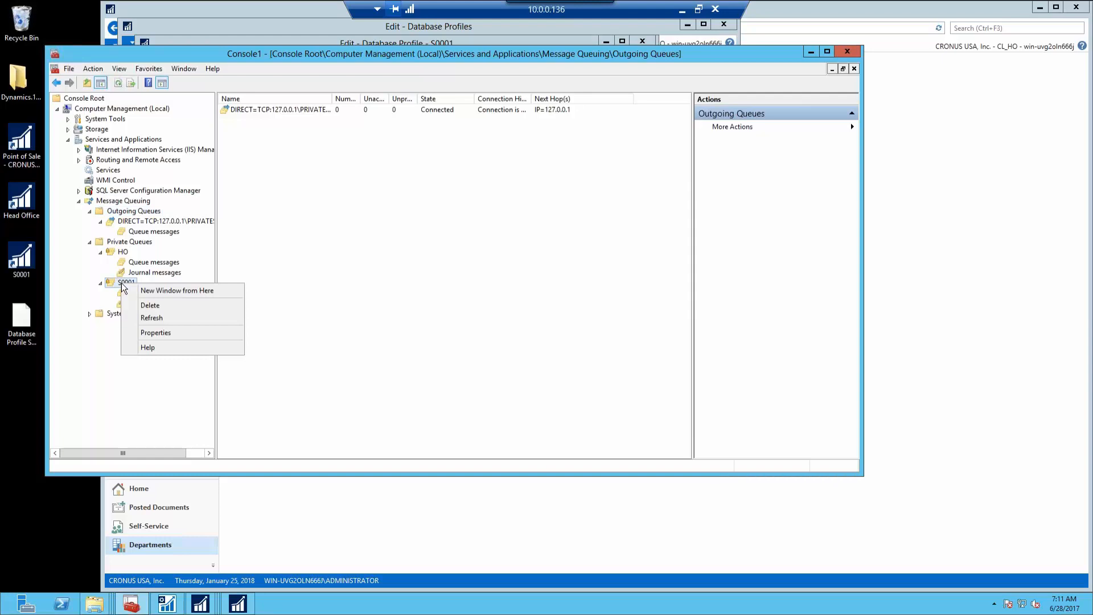
left_click(149, 333)
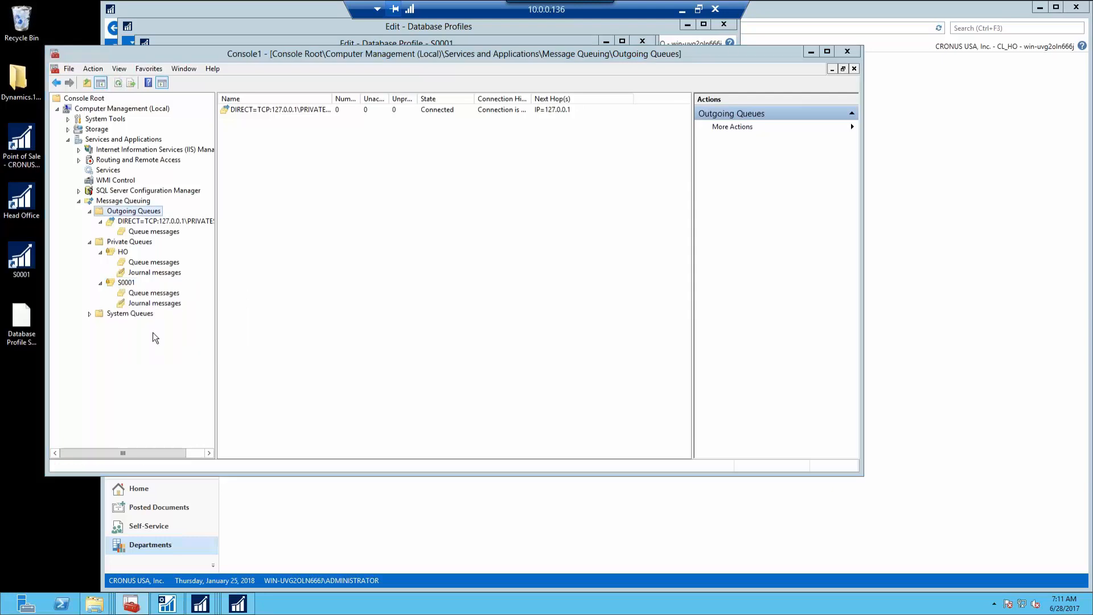
left_click(398, 161)
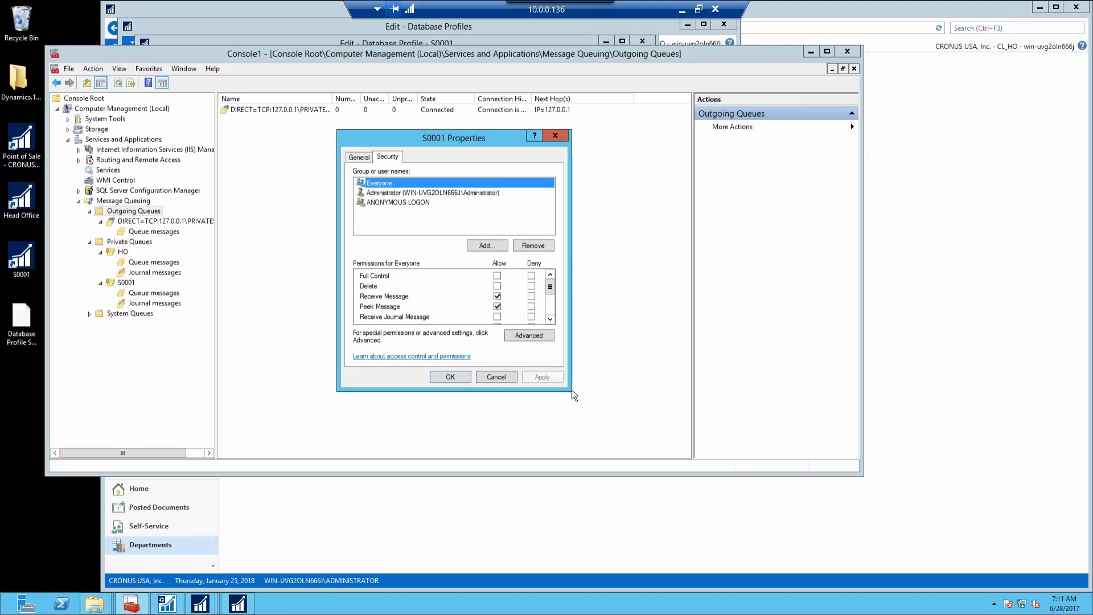
left_click(551, 306)
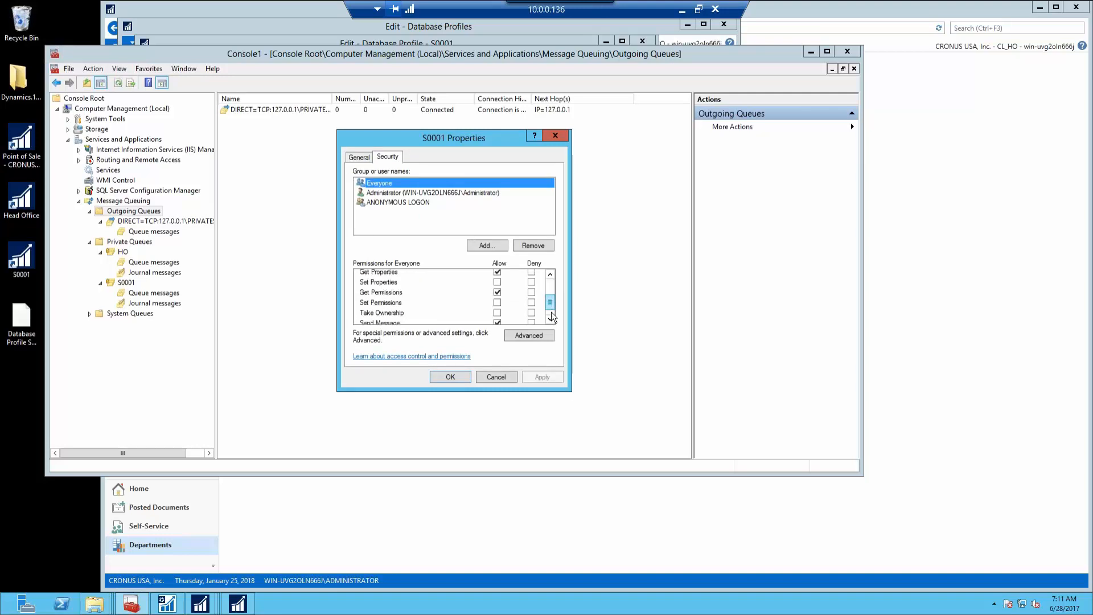
left_click(551, 313)
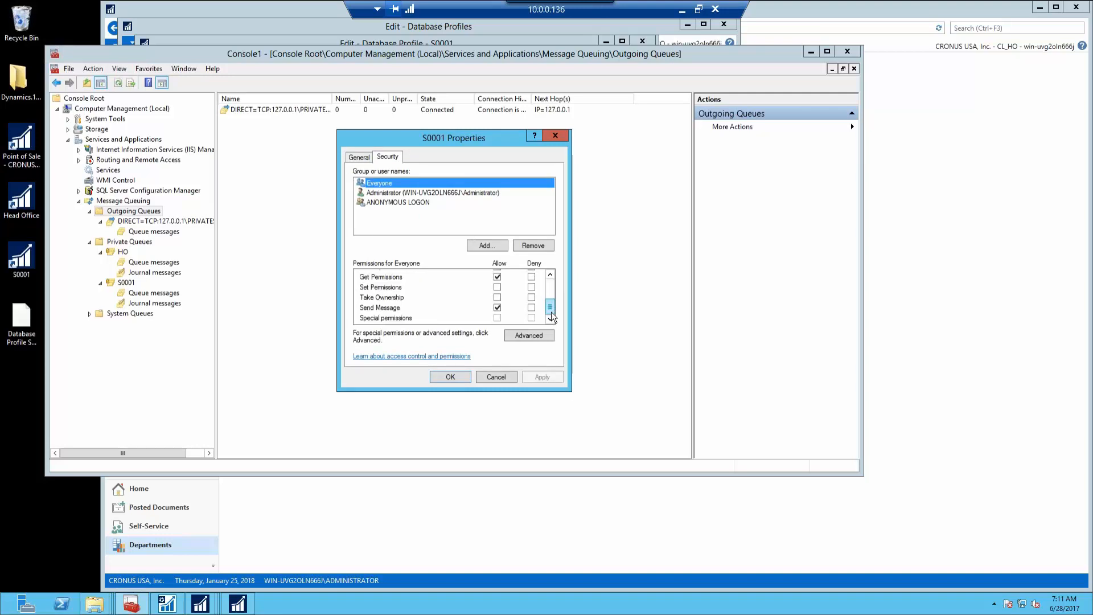
left_click(421, 203)
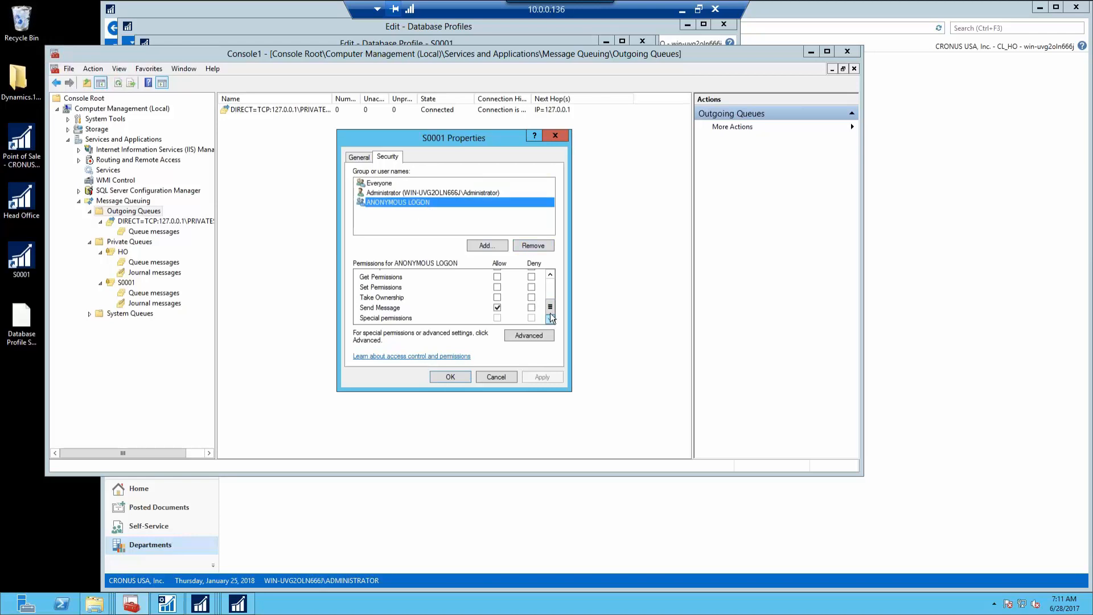
left_click_drag(551, 307, 550, 281)
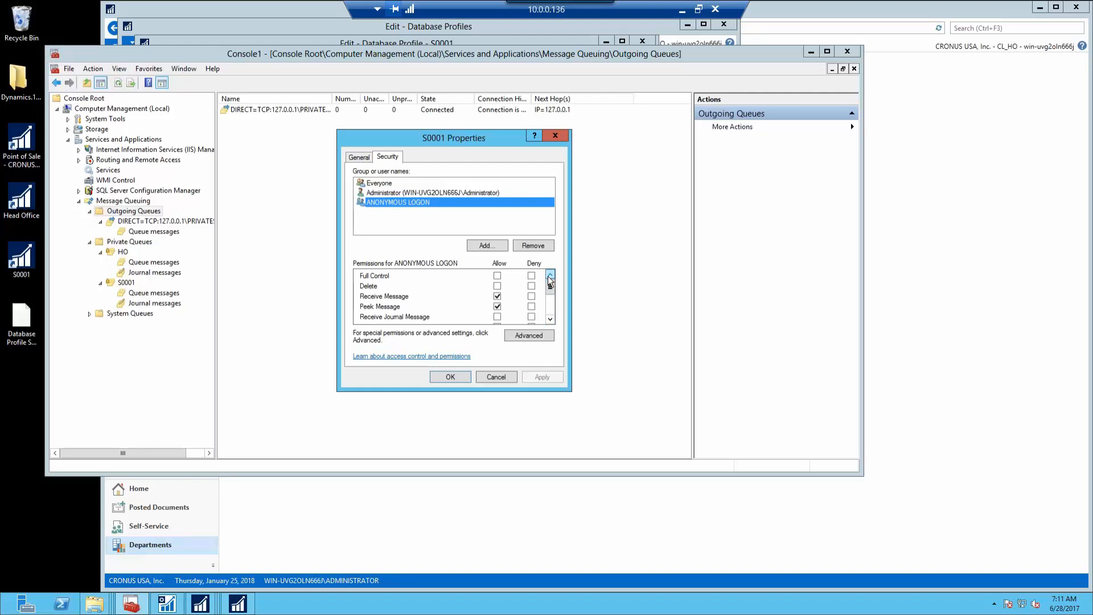
left_click(496, 377)
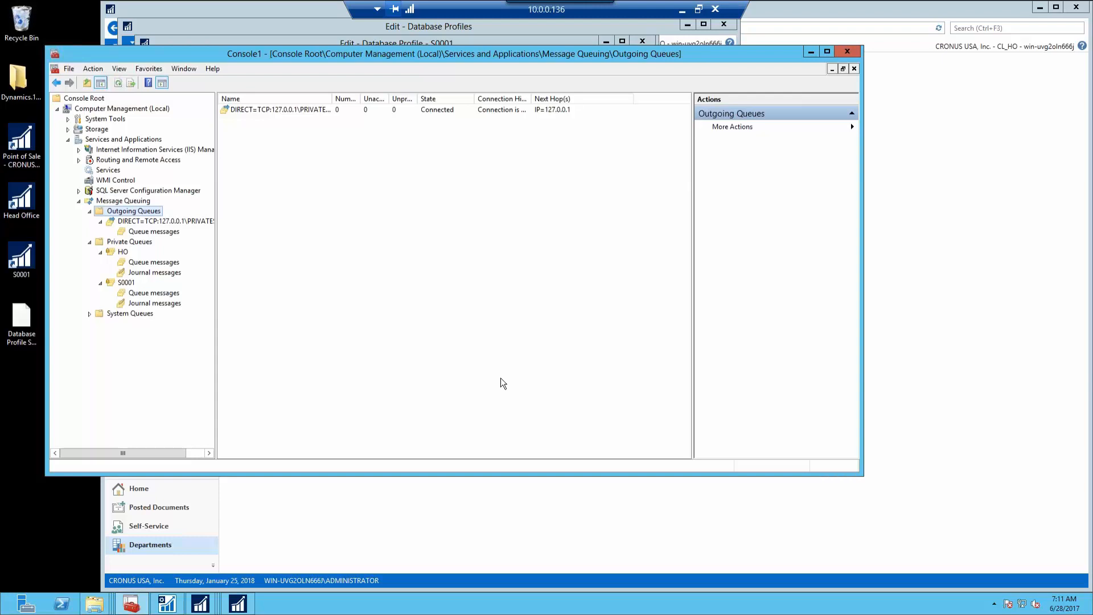
Refresh the Private Queues list showing ho and s0001 with 0 messages
left_click(122, 284)
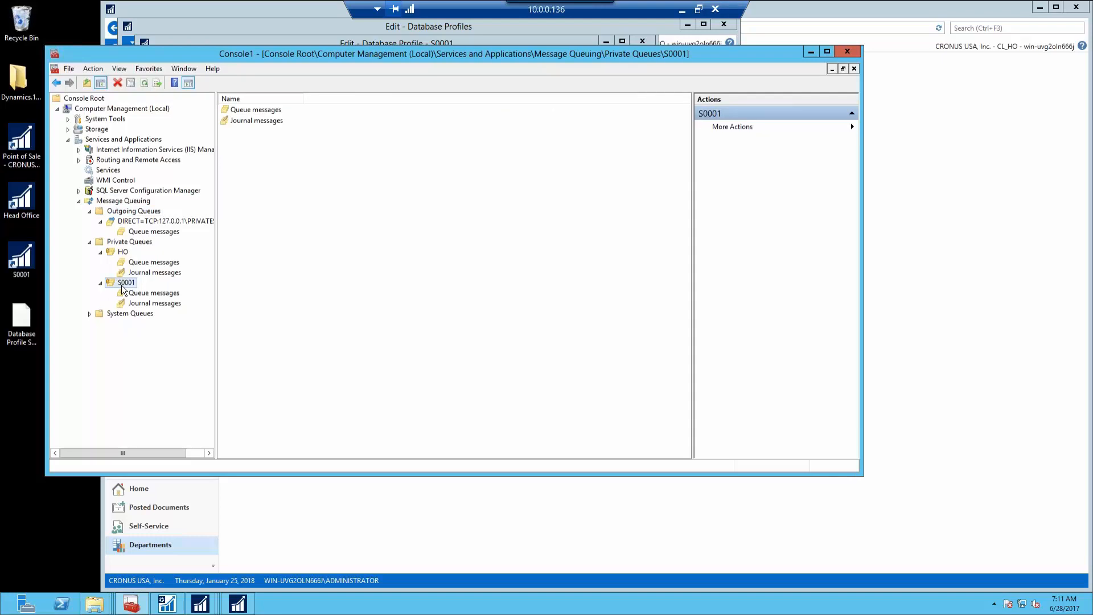
left_click(147, 242)
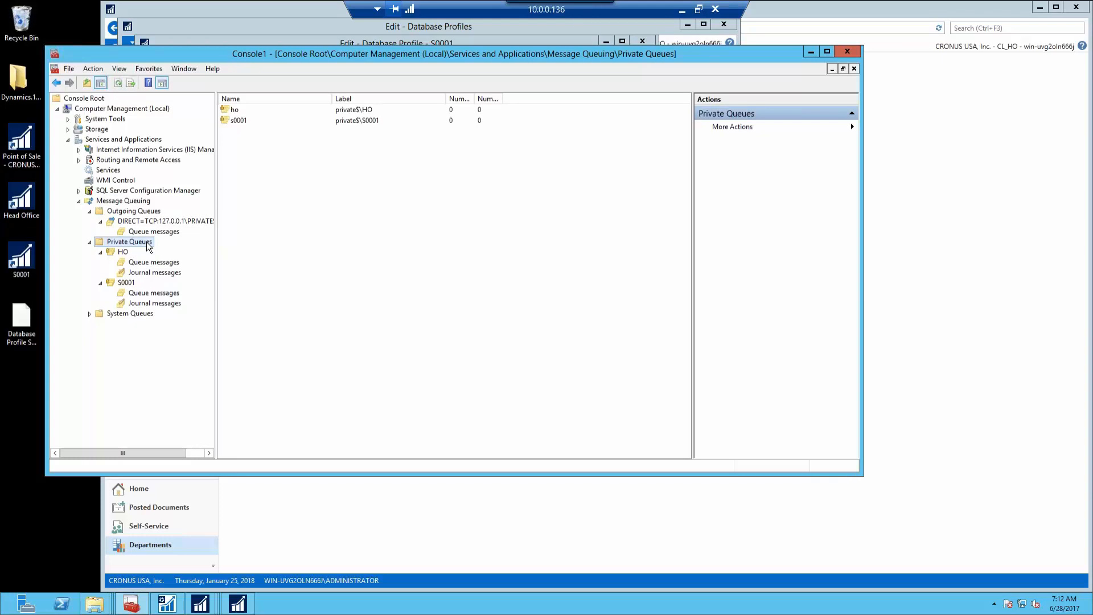
right_click(308, 241)
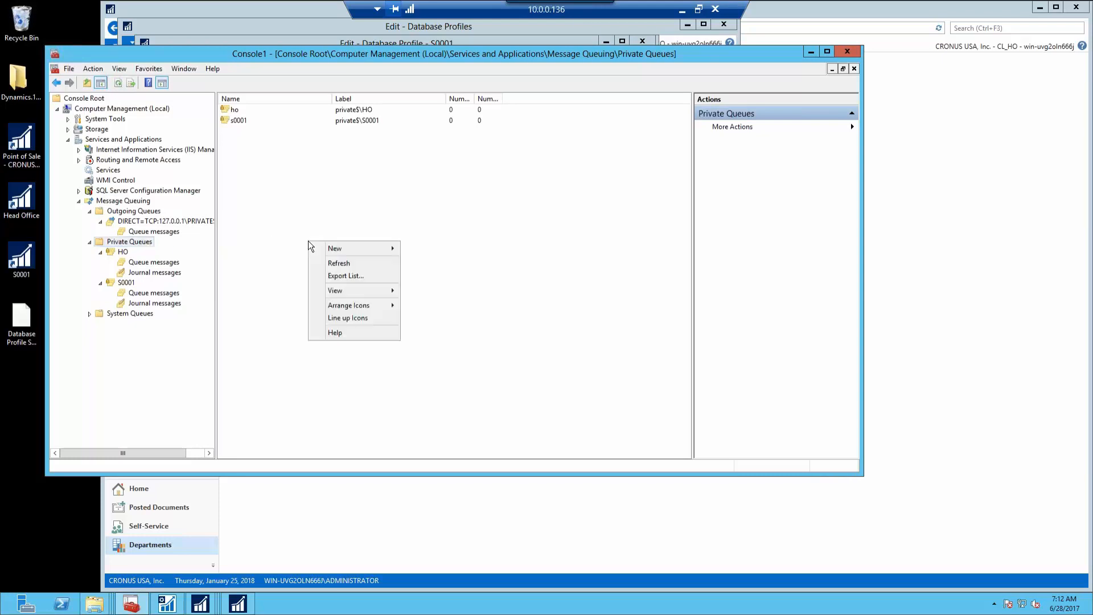
left_click(337, 265)
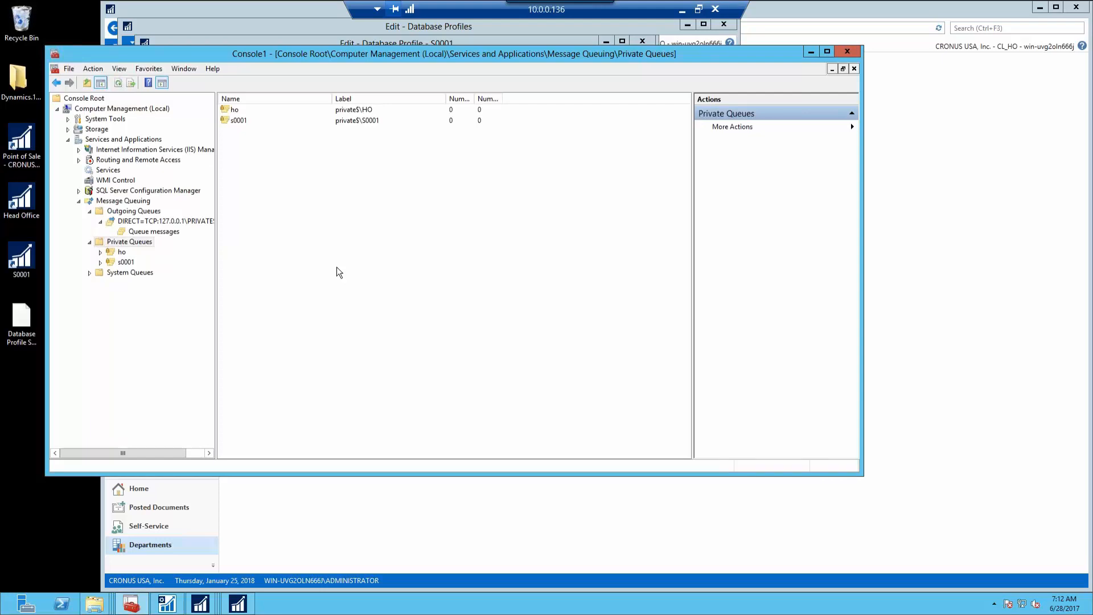
Close the S0001 database profile card and minimize Computer Management
left_click(459, 37)
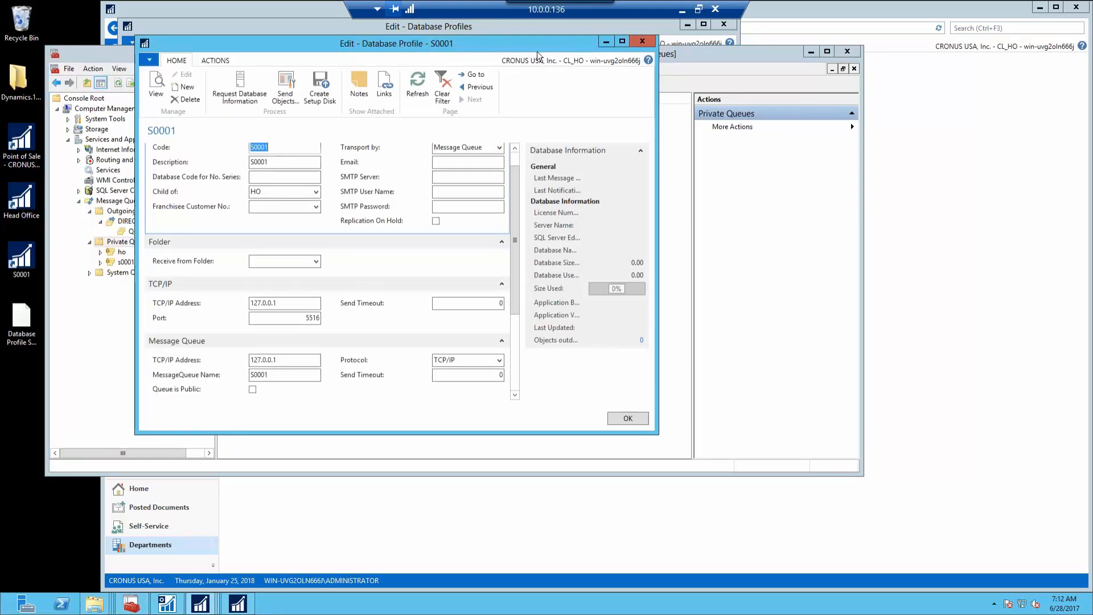
left_click(642, 41)
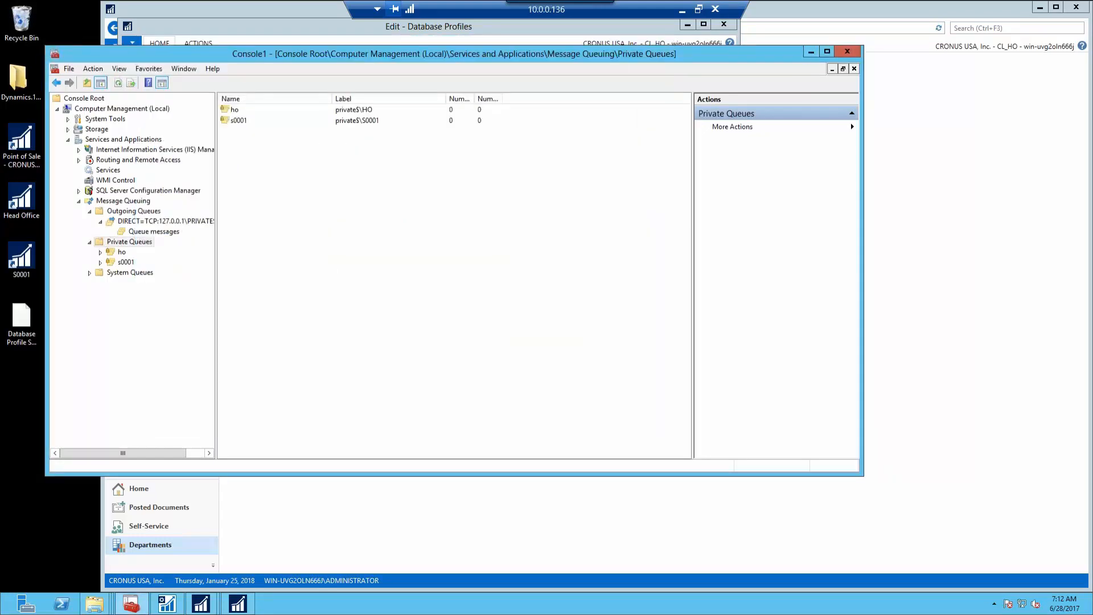
left_click(812, 52)
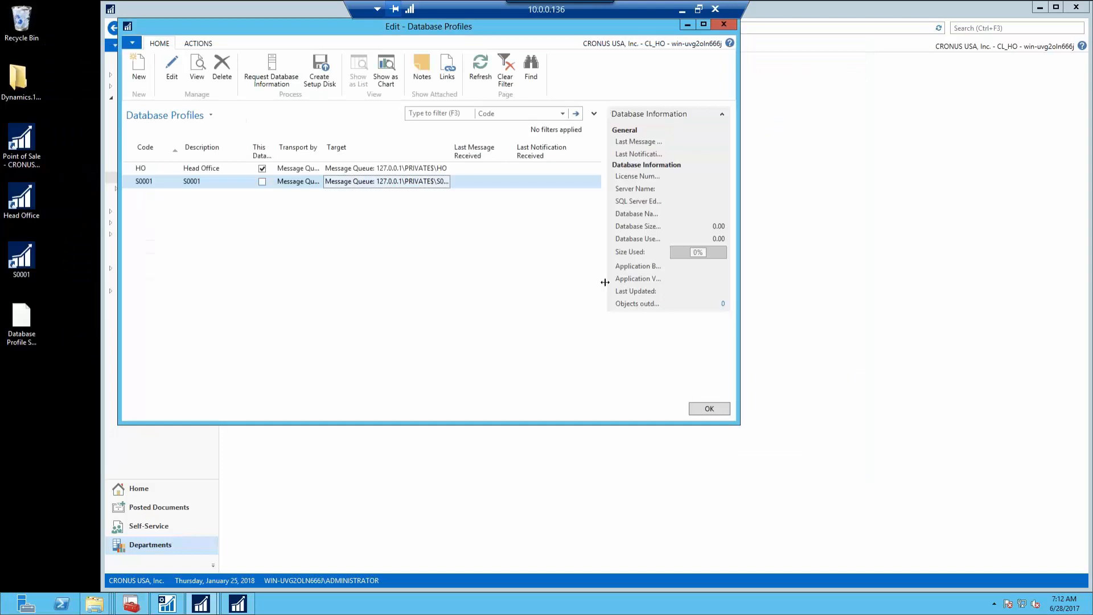
In Replication Messages, blank the STANDARD message's Status so it gets resent
left_click(710, 407)
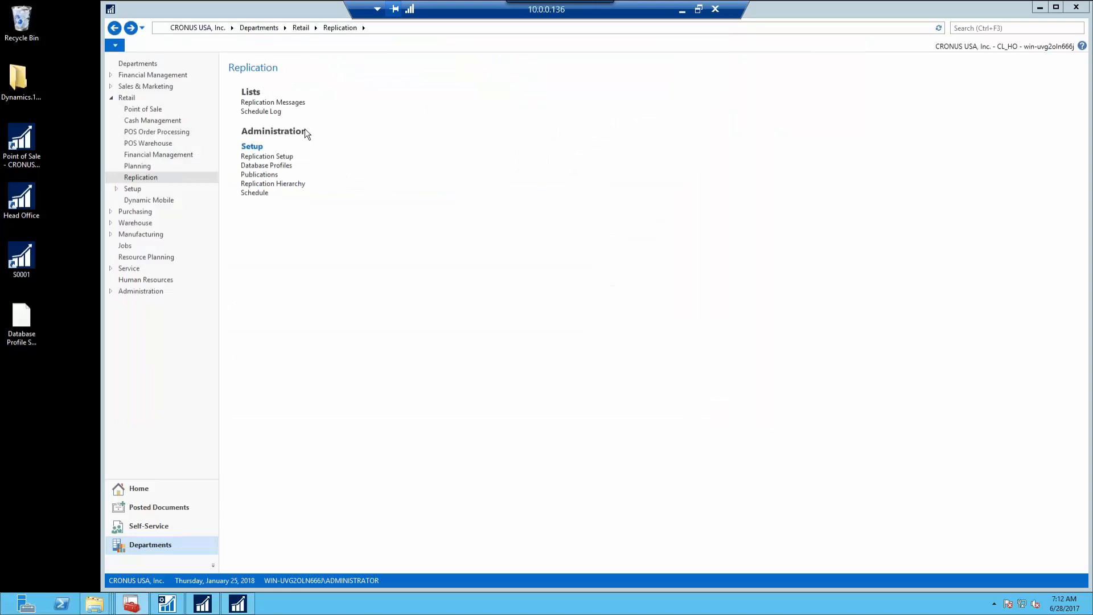
left_click(300, 104)
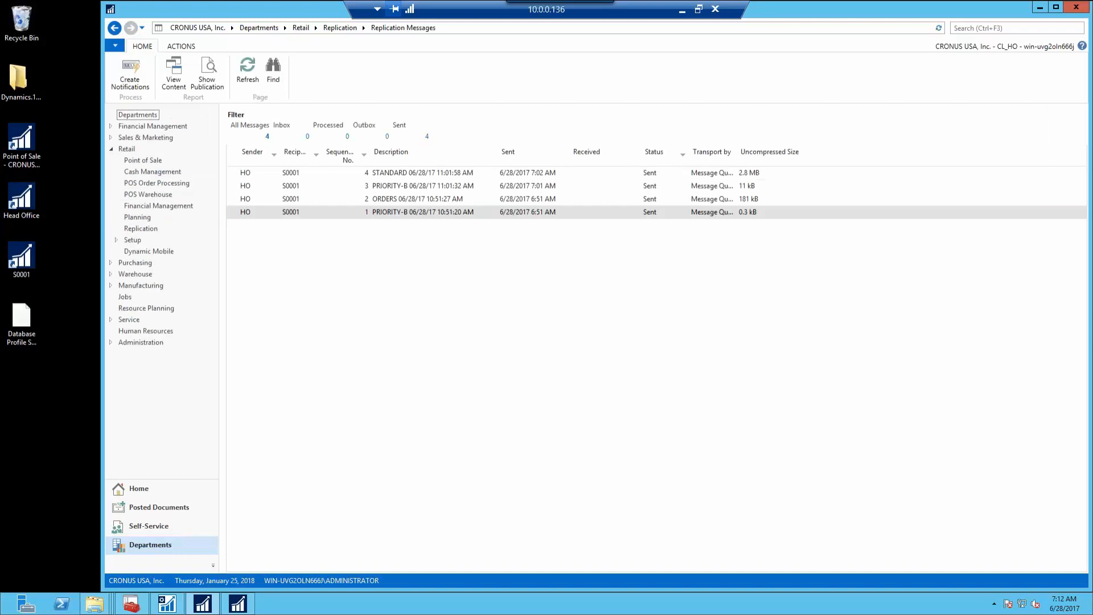
left_click(662, 216)
left_click(663, 174)
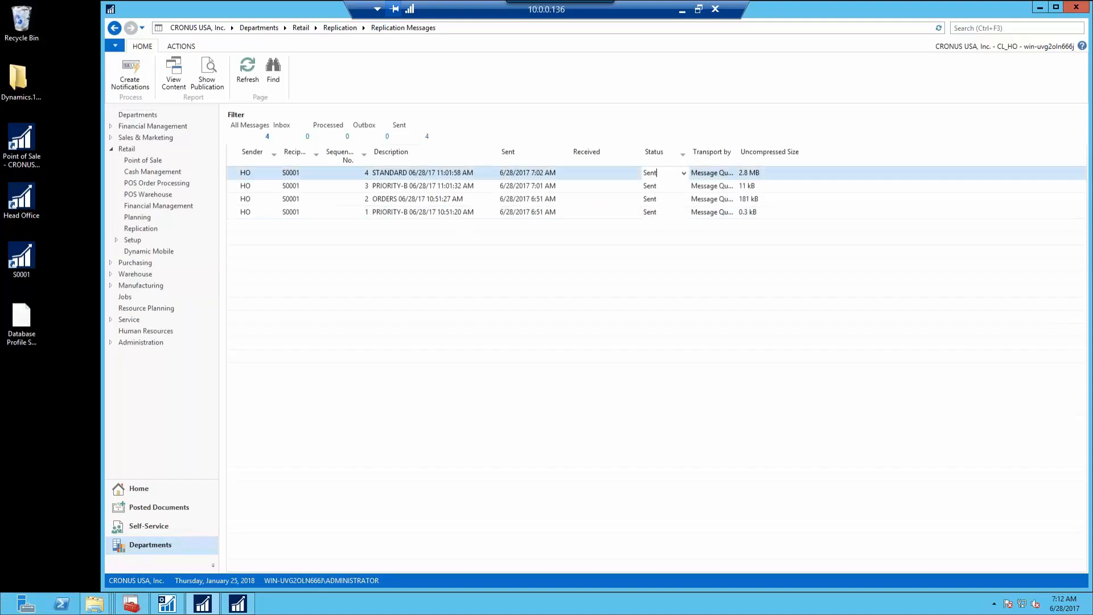
left_click(684, 174)
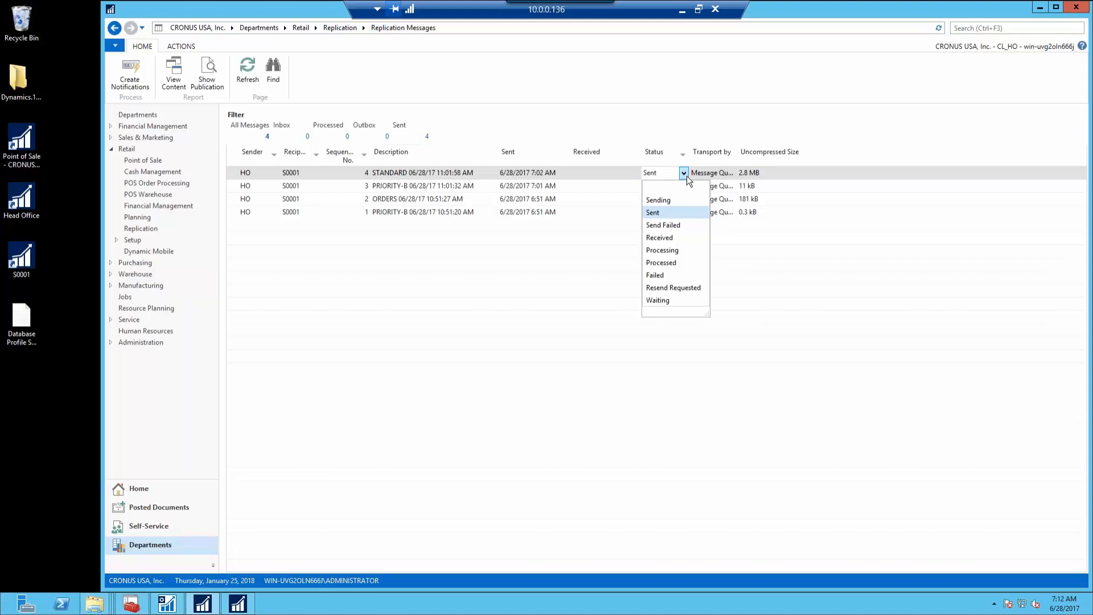
left_click(665, 186)
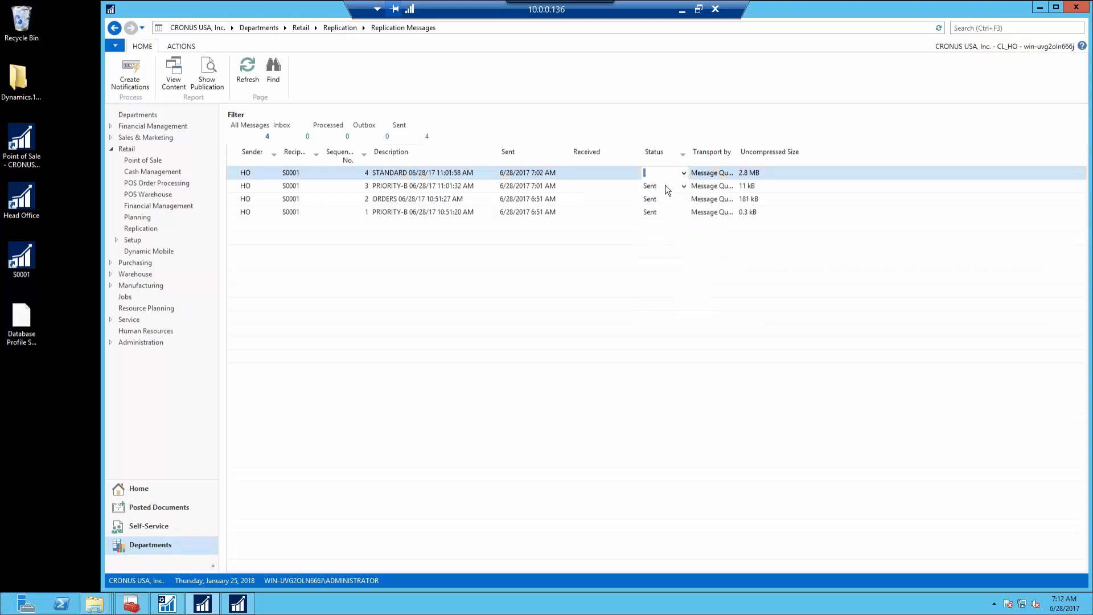
left_click(665, 186)
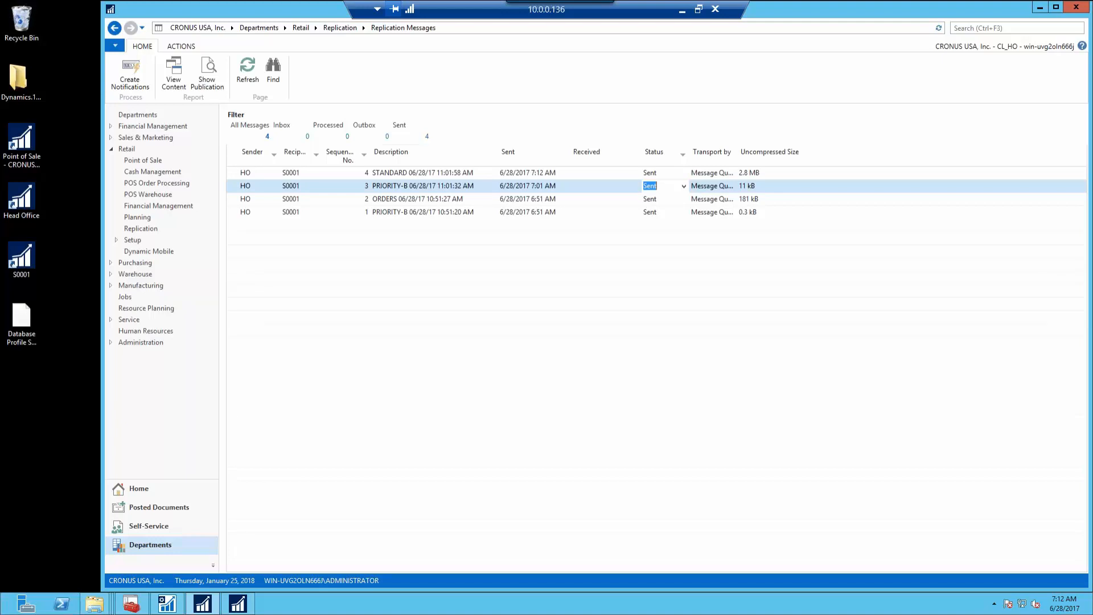
key("Up")
key("Down")
key("Up")
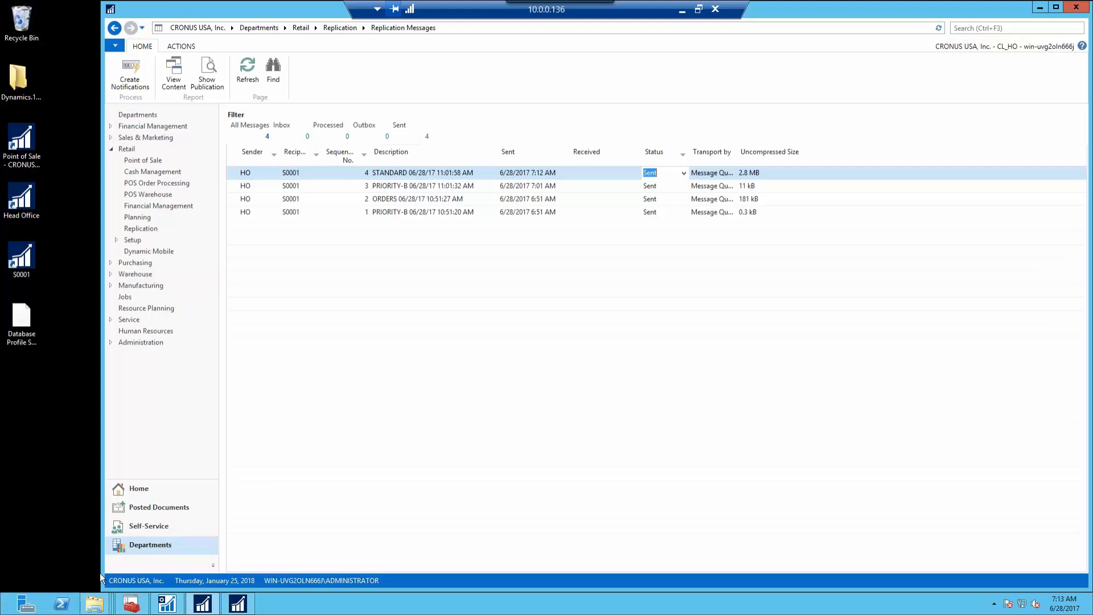
Bring the Message Queuing console forward and open the private queues' context menu
mouse_move(131, 608)
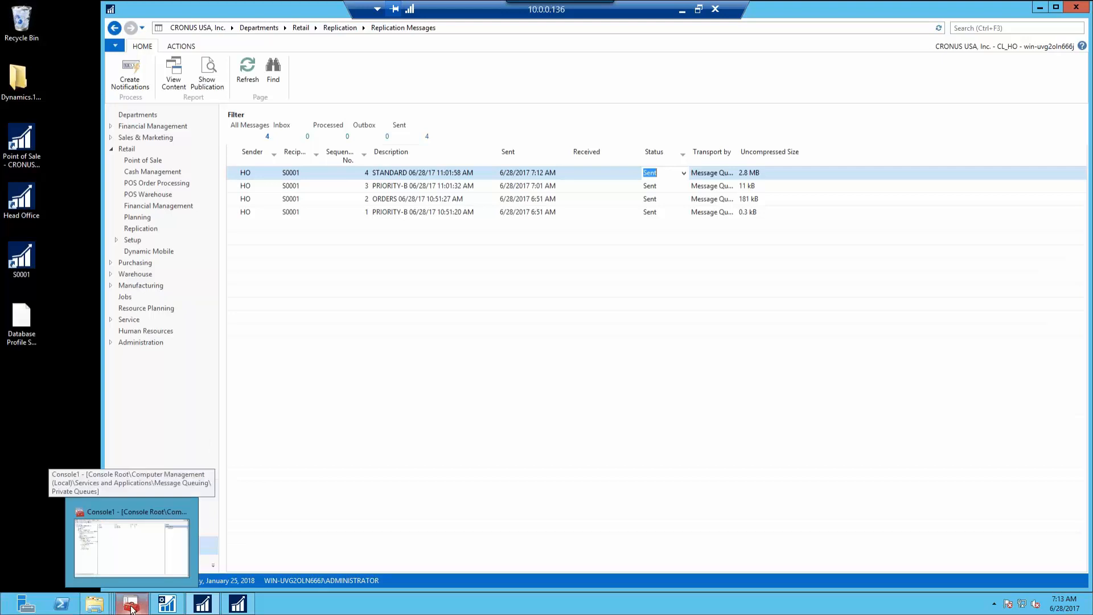
left_click(131, 608)
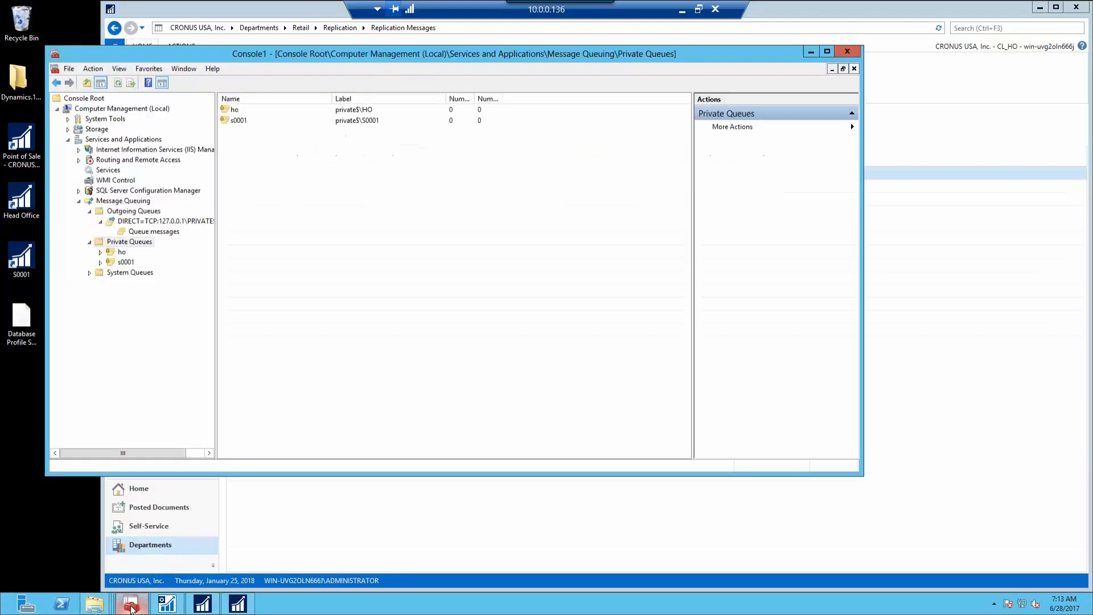
right_click(358, 360)
Refresh the private queues, minimize the console, and show S0001's empty Schedule Log with search cleared
left_click(382, 385)
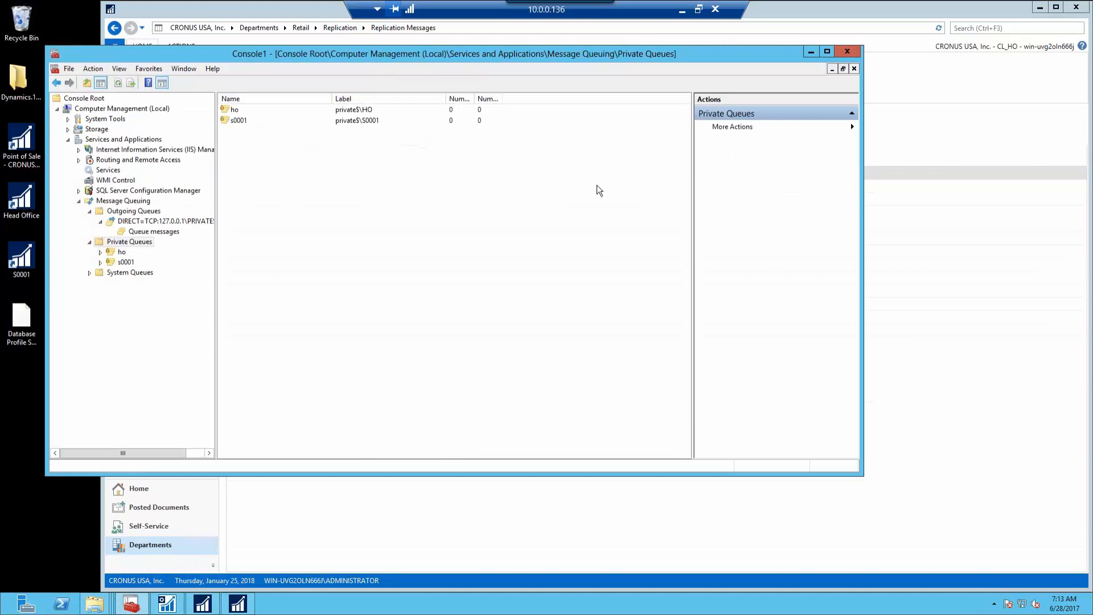
left_click(809, 54)
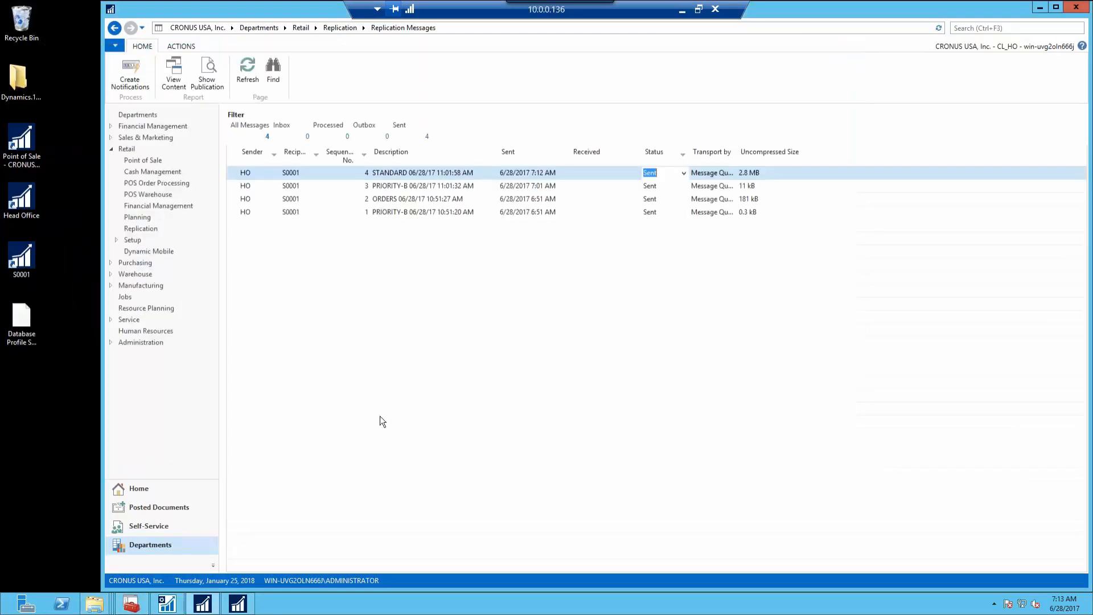
left_click(238, 604)
key("Escape")
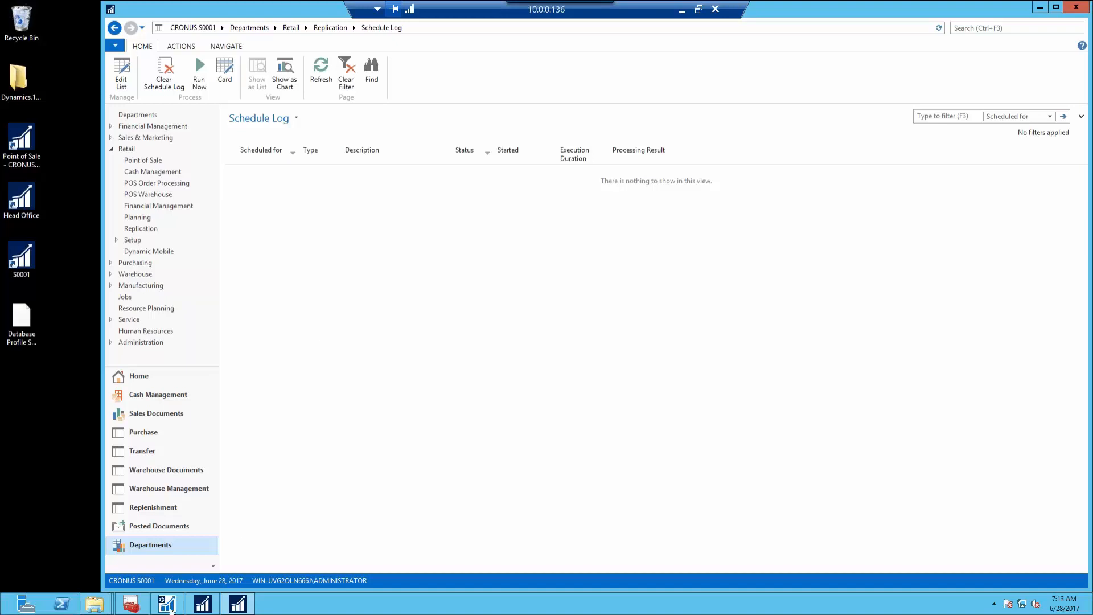
Inspect the ho and s0001 private queues in the Message Queuing console
mouse_move(132, 609)
left_click(167, 546)
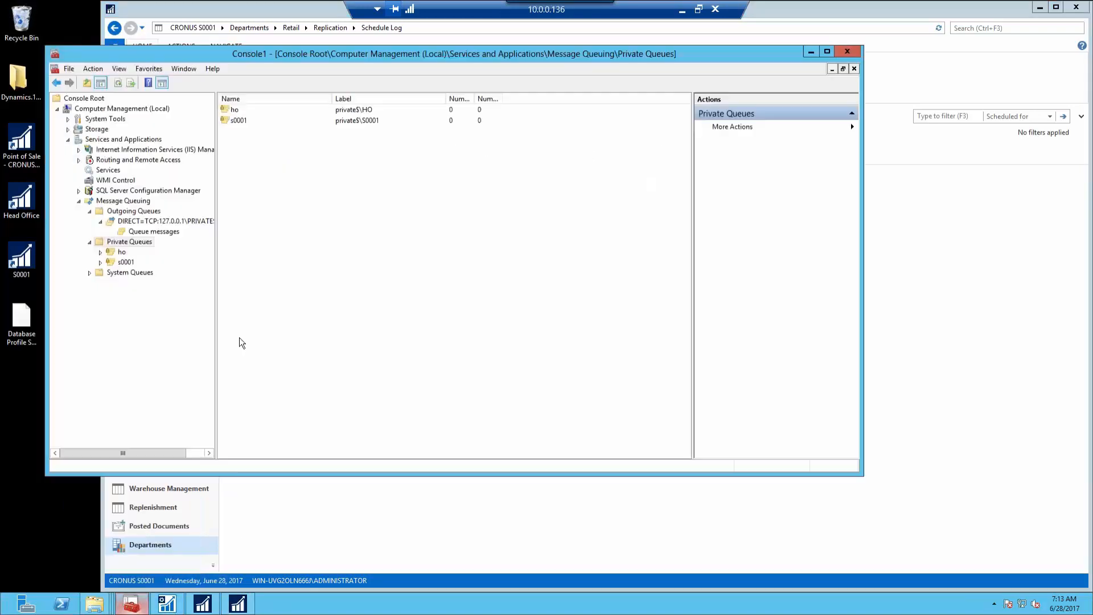
left_click(129, 263)
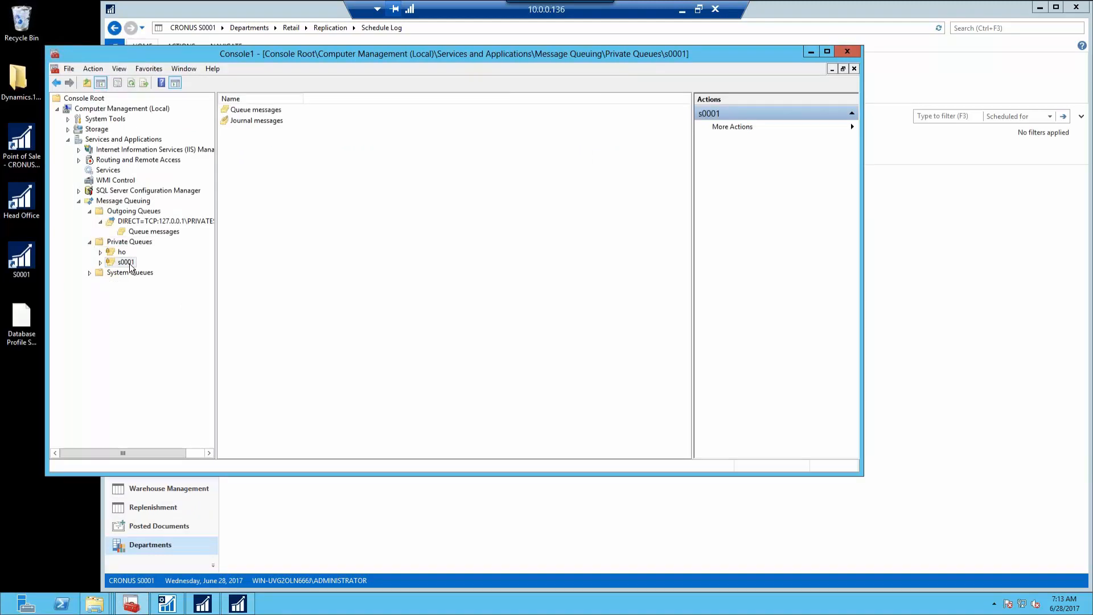
left_click(101, 252)
left_click(130, 241)
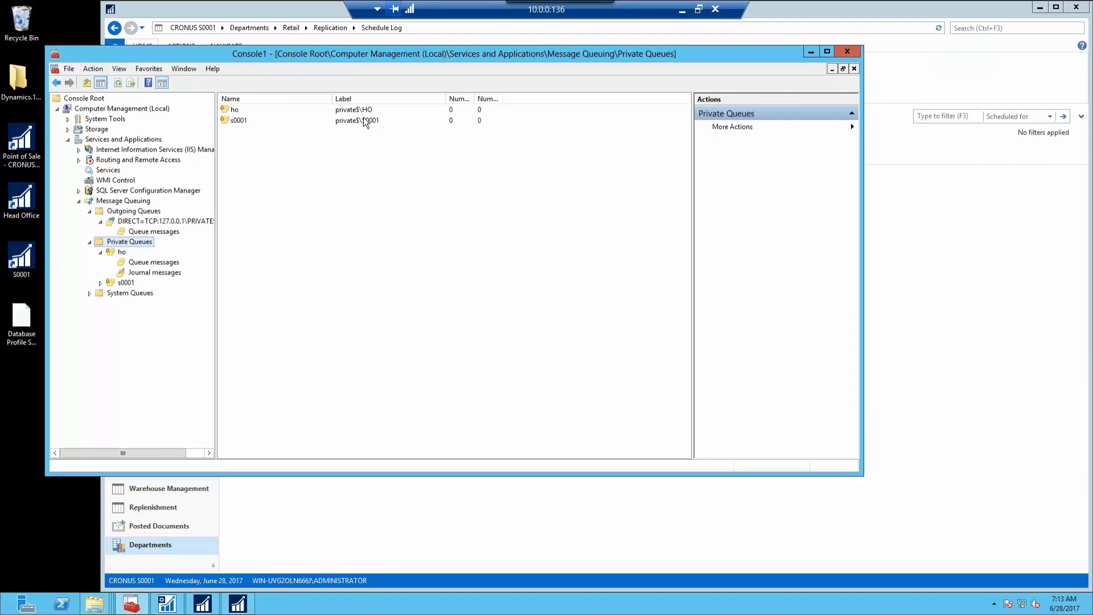
left_click(365, 120)
left_click(381, 108)
left_click(376, 120)
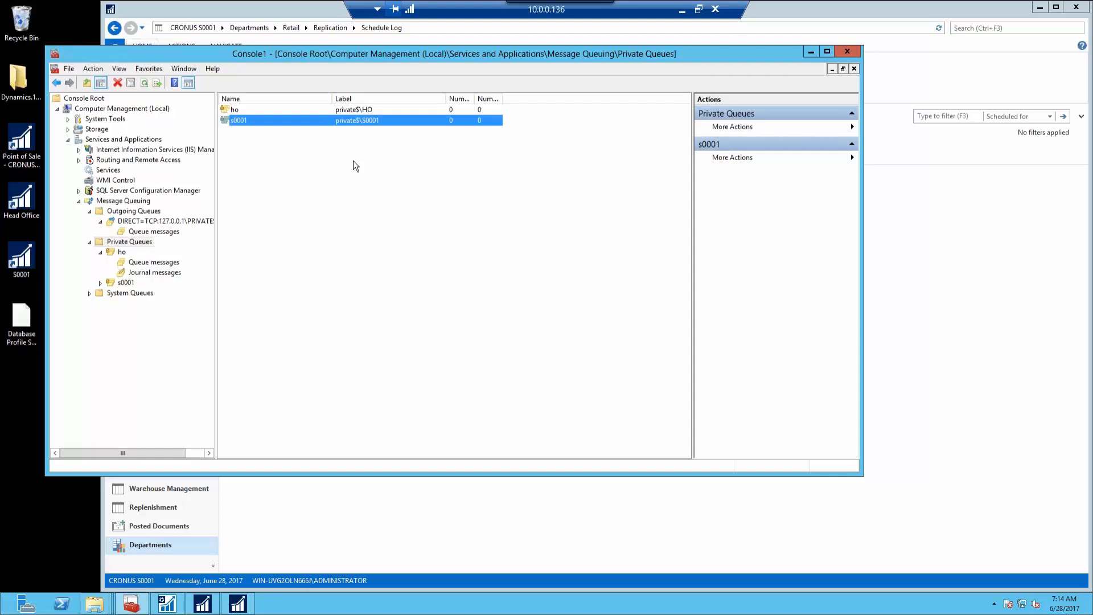
Refresh the outgoing queues, autofit Name and Connection History, then return to the Schedule Log
left_click(173, 223)
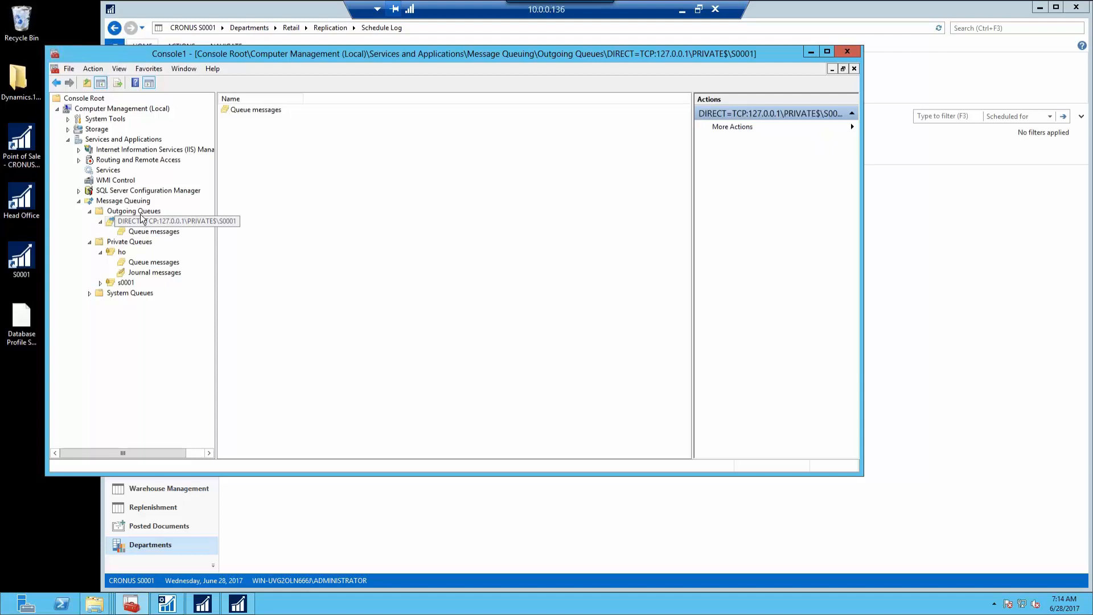
left_click(142, 214)
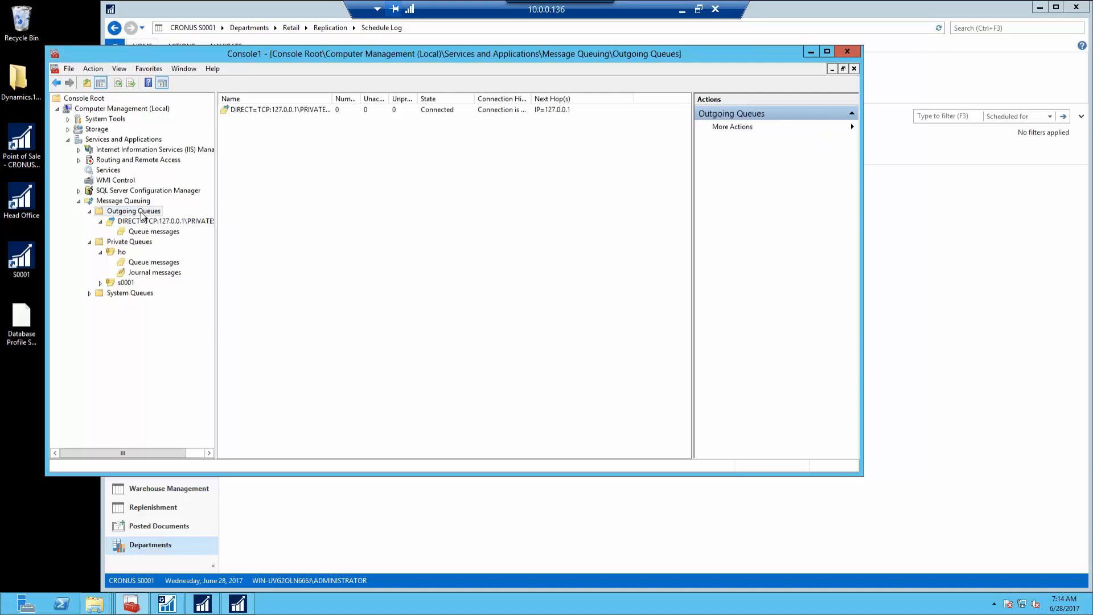
right_click(292, 179)
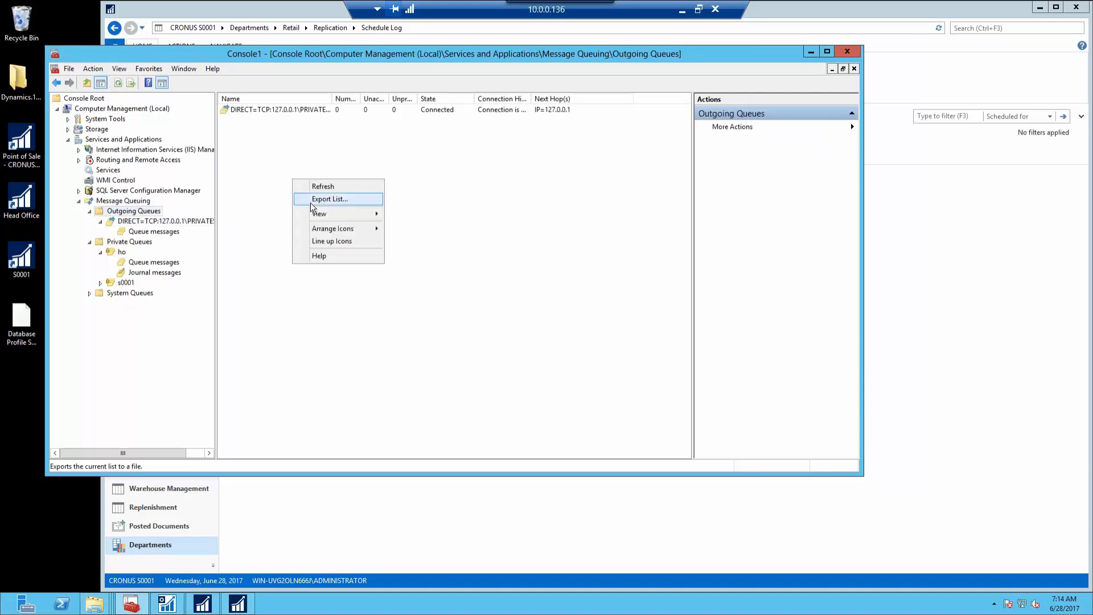
left_click(317, 188)
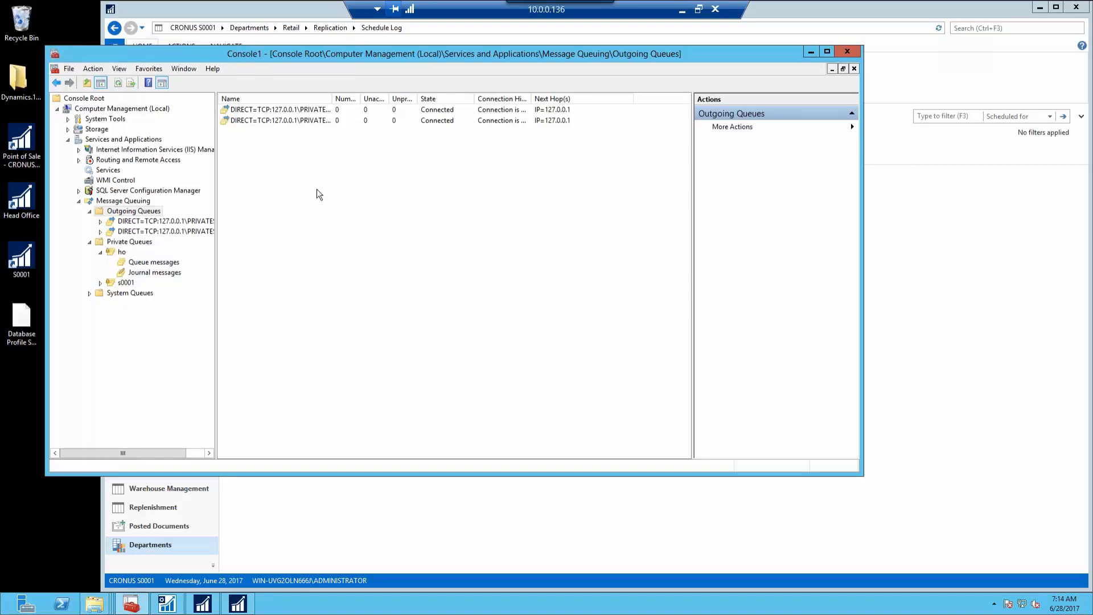
double_click(332, 100)
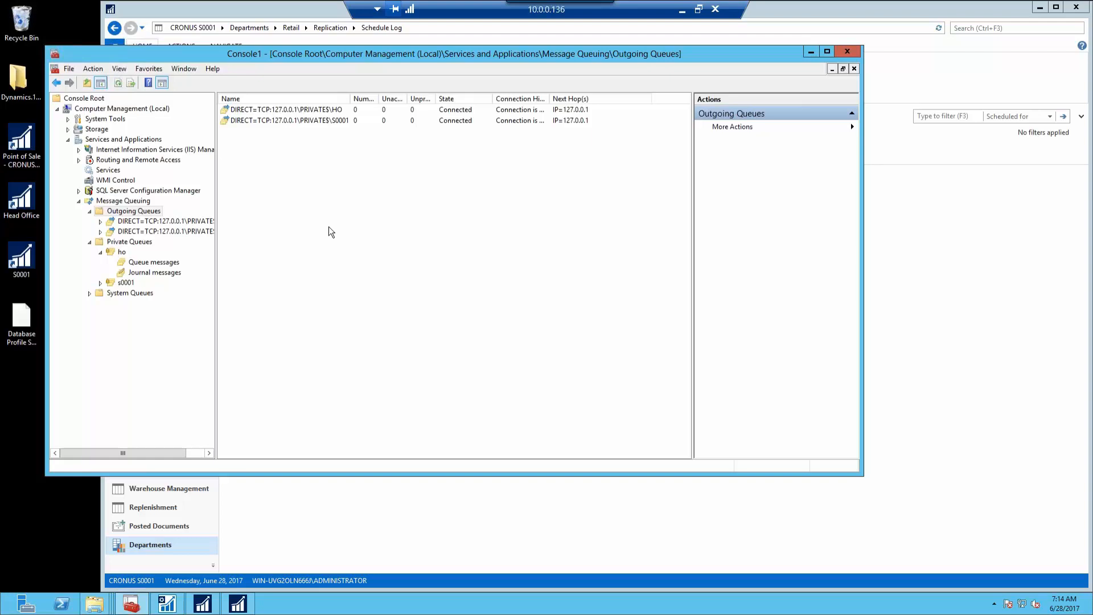
double_click(549, 94)
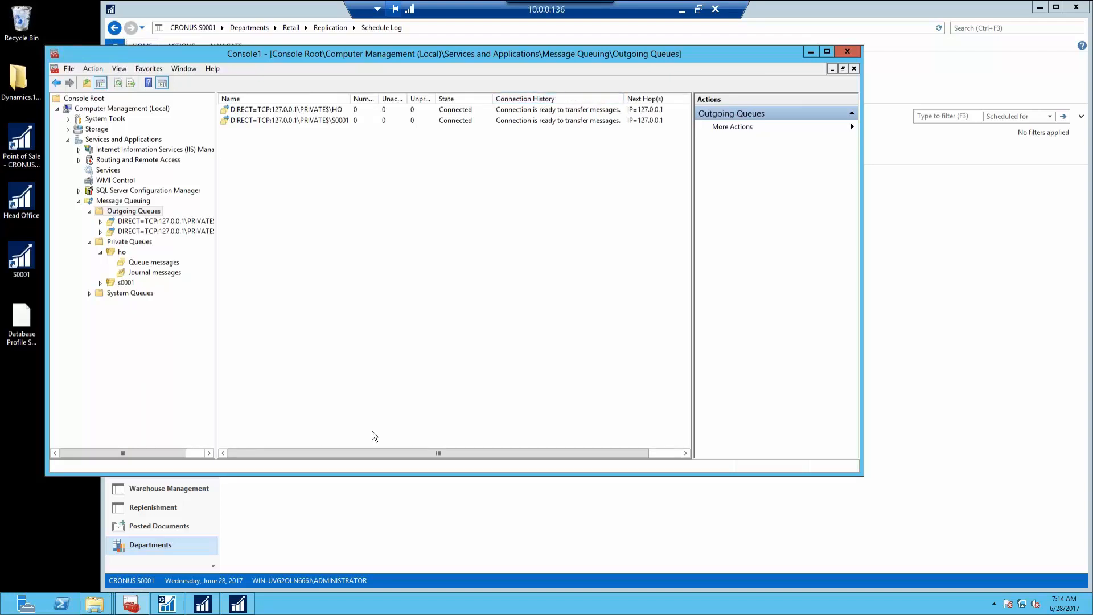
left_click(364, 483)
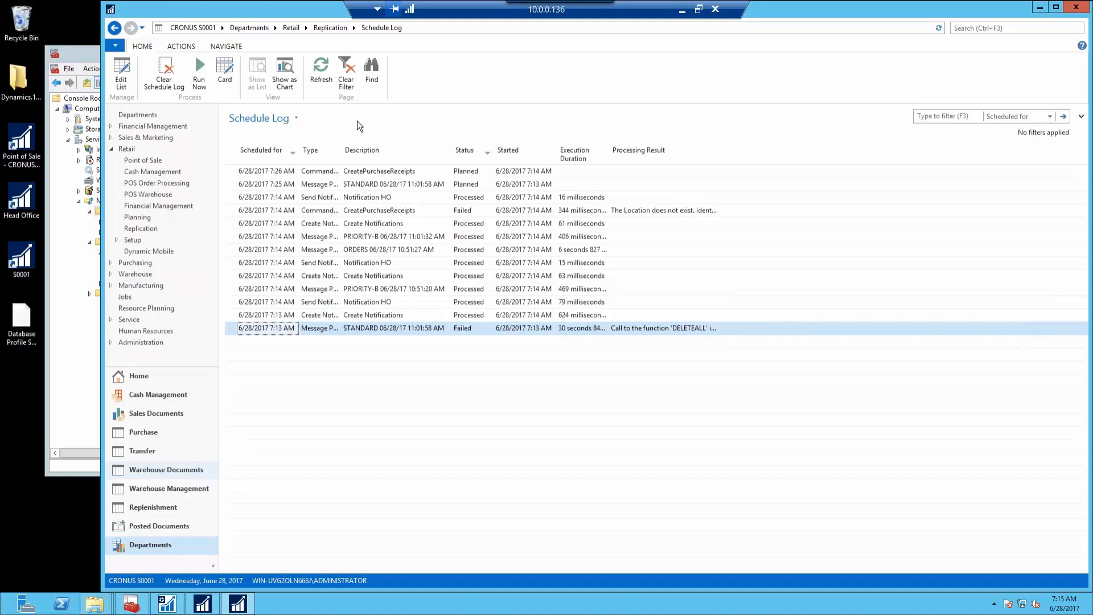
Check Replication Messages, then open the Schedule Log and inspect the failed CreatePurchaseReceipts entry
left_click(328, 29)
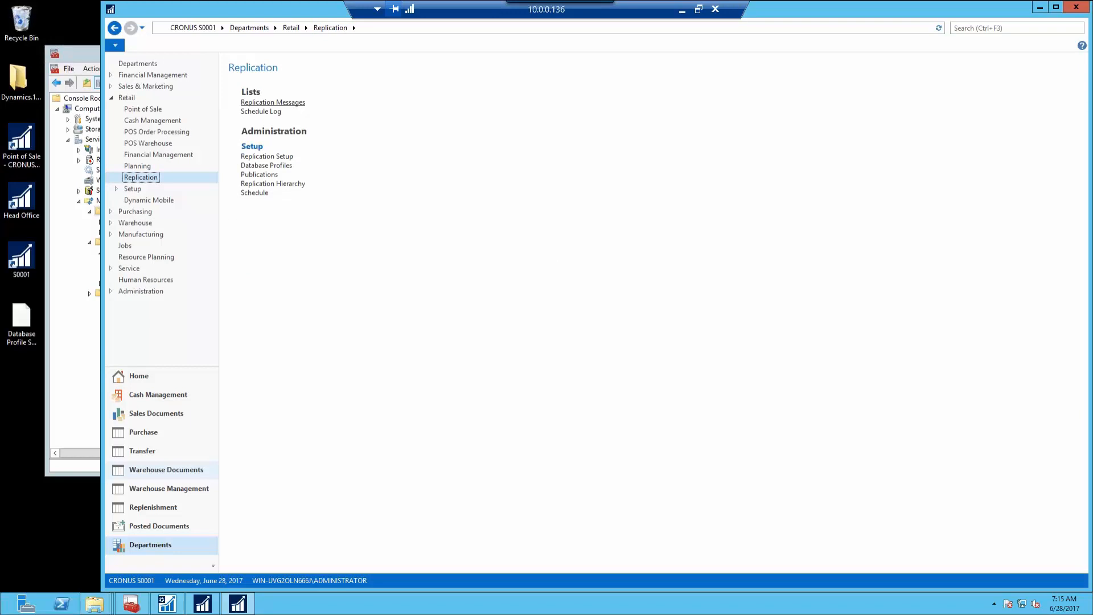
left_click(272, 102)
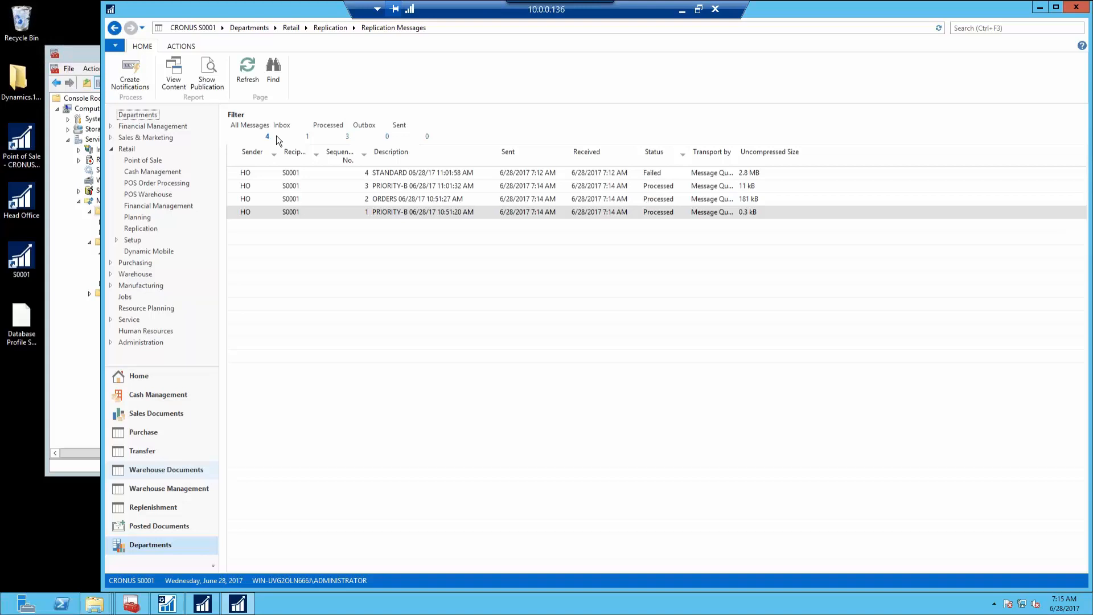
left_click(113, 28)
left_click(255, 112)
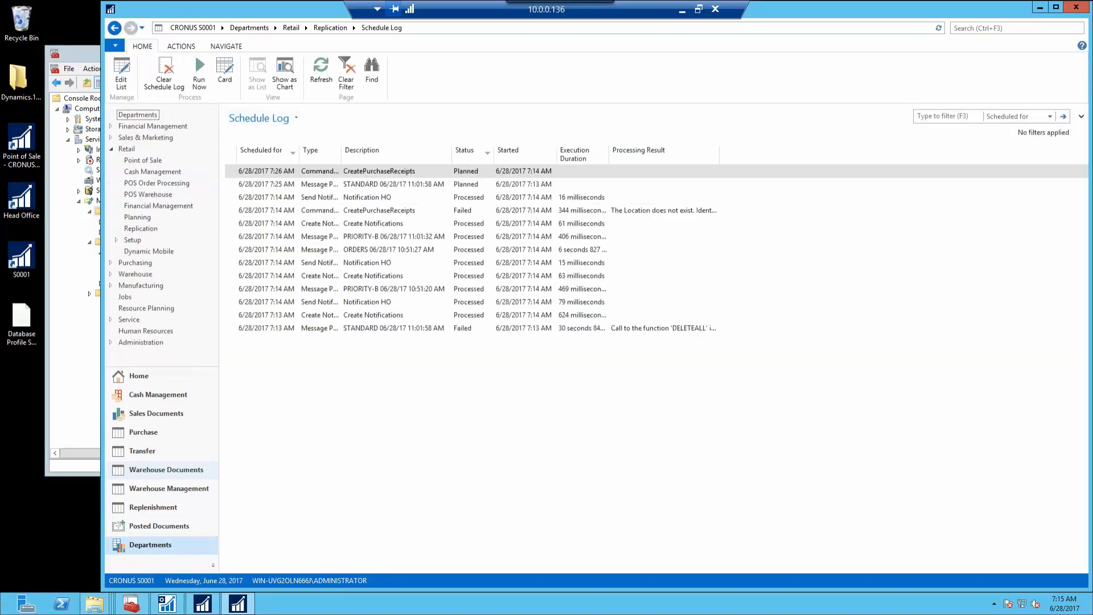
left_click(649, 218)
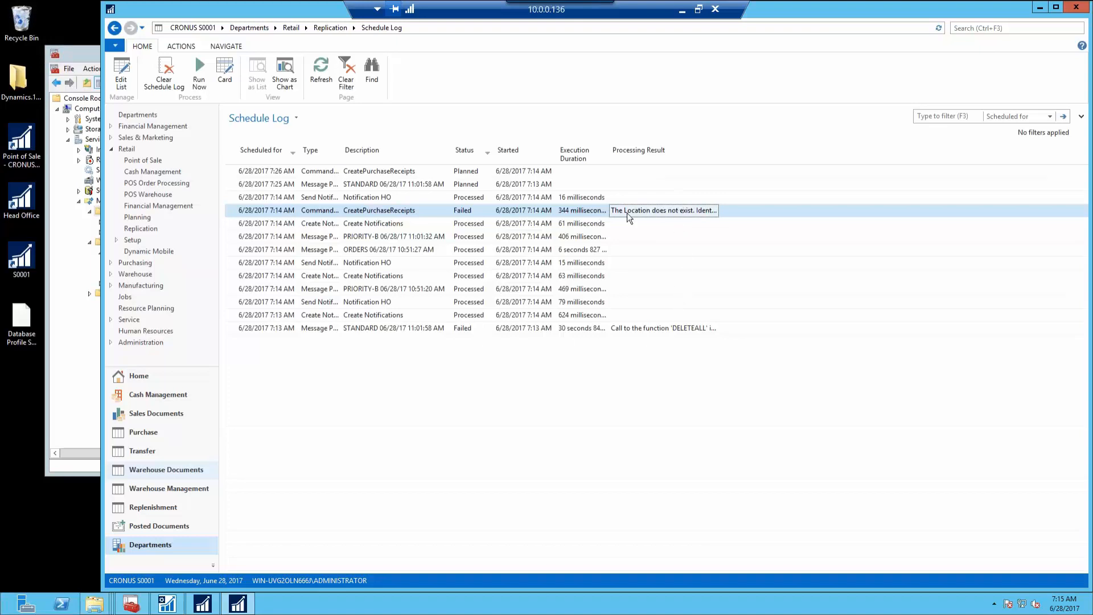
Run the planned STANDARD message job now and check its processed entry
left_click(329, 184)
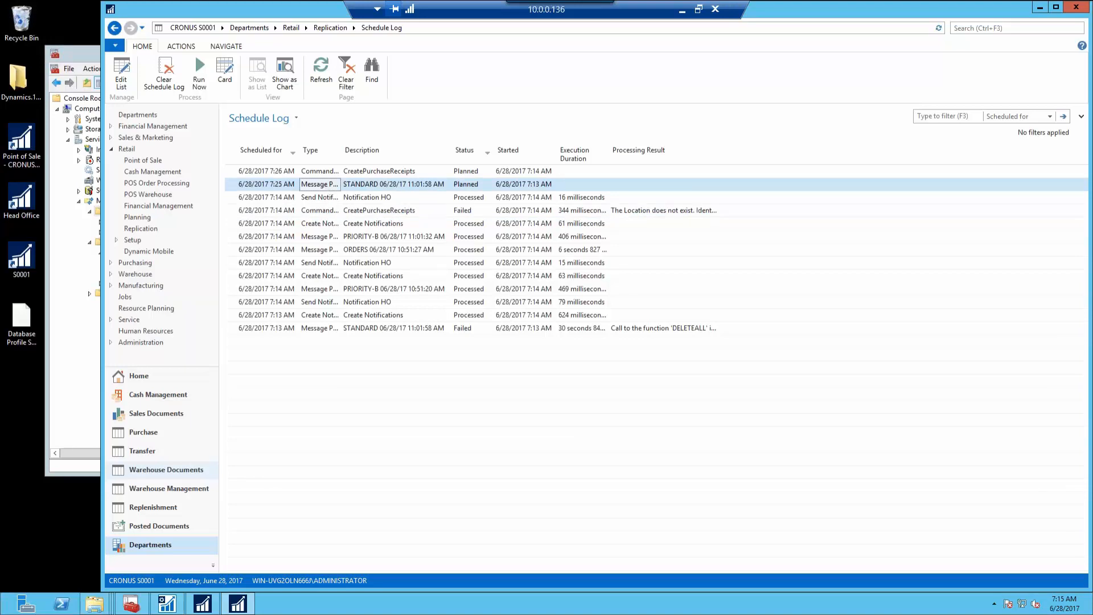
left_click(199, 73)
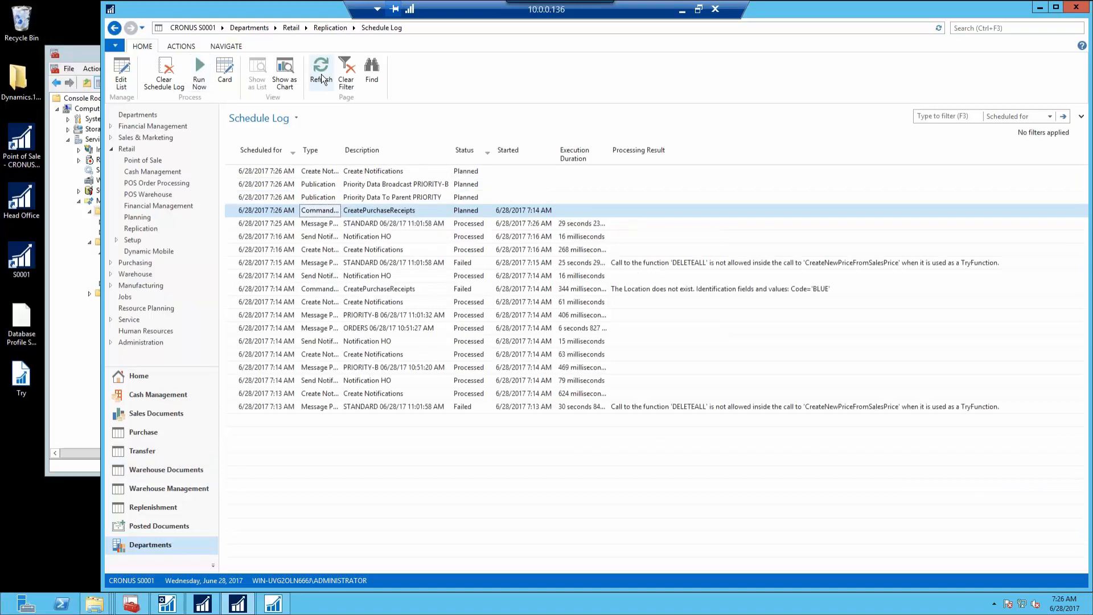
left_click(394, 225)
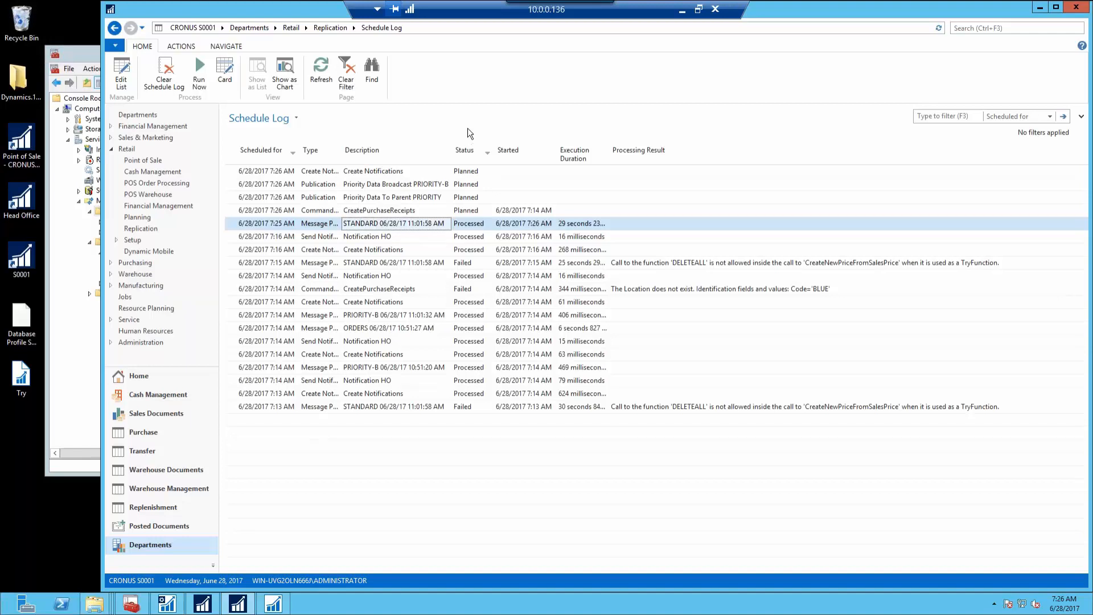
left_click(999, 30)
type("i")
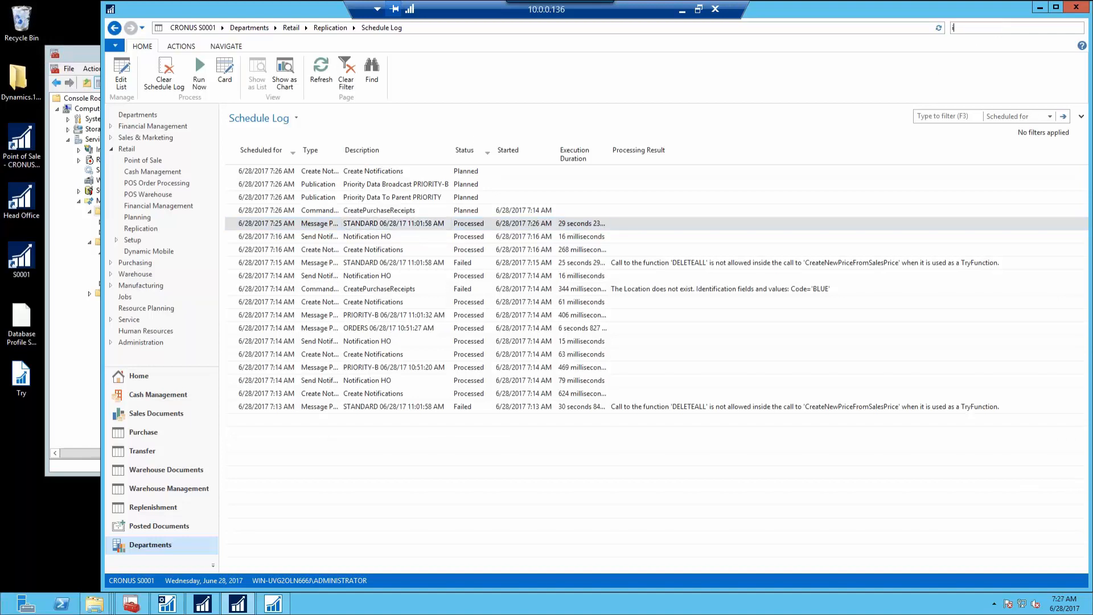
type("tems")
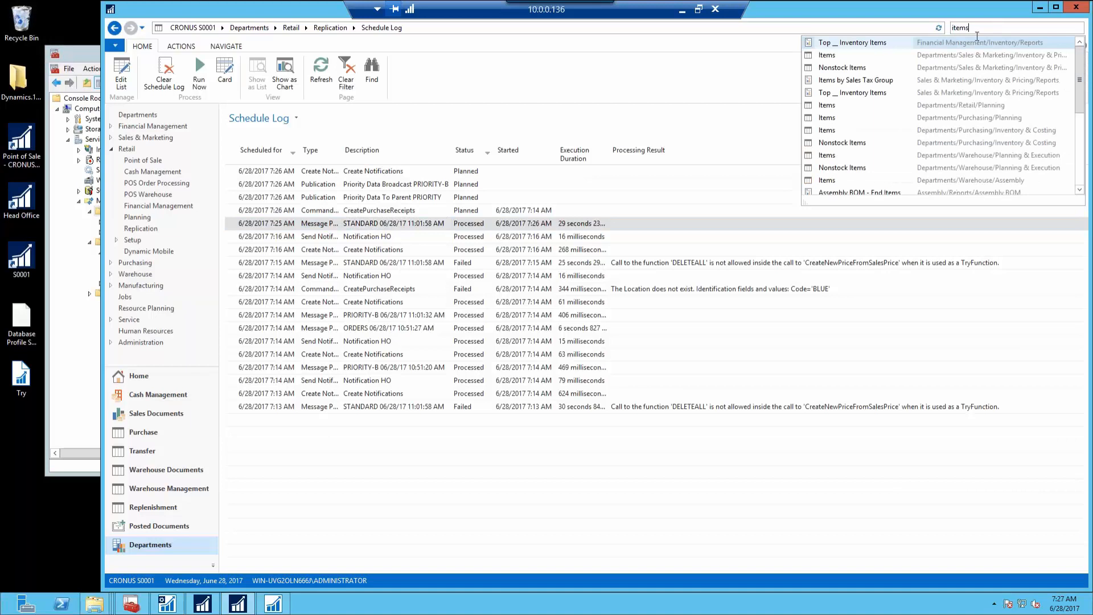
key("Escape")
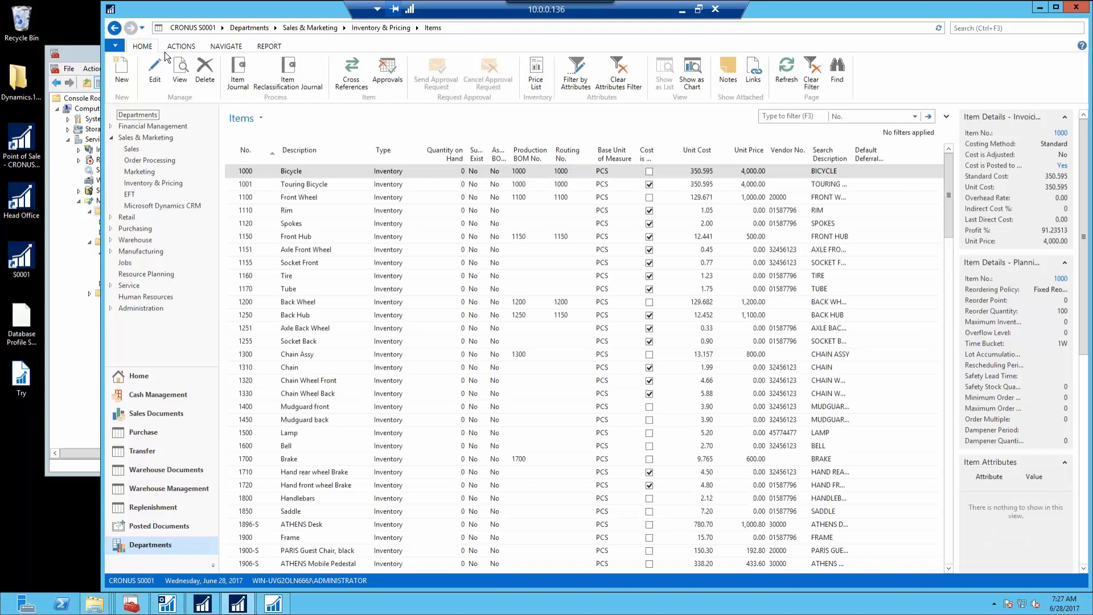
left_click(114, 28)
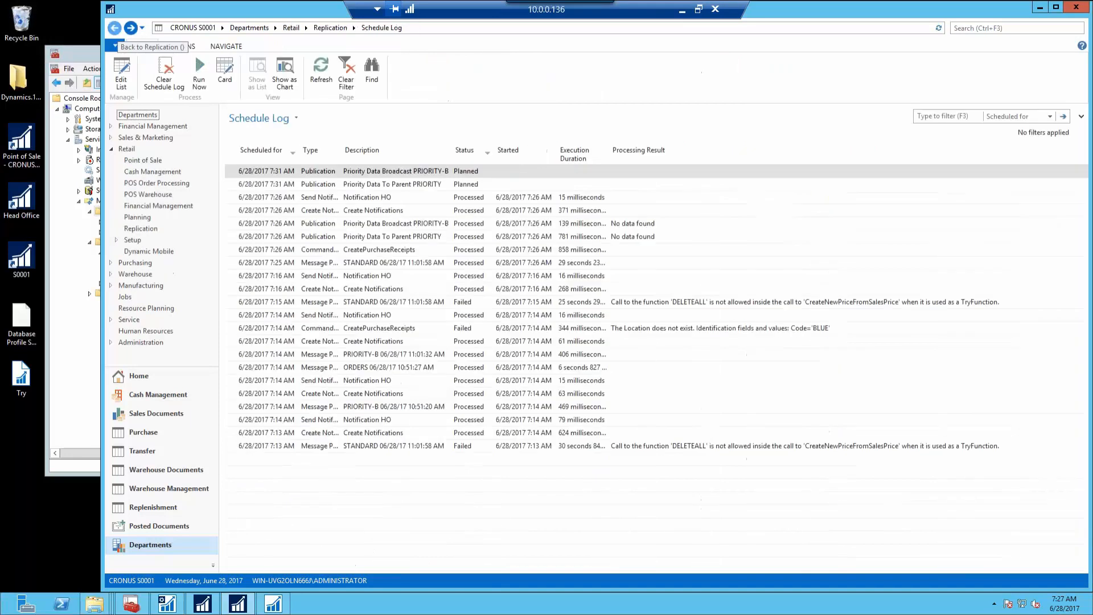
Navigate back through Replication and Departments to the S0001 Store Manager home page
left_click(116, 29)
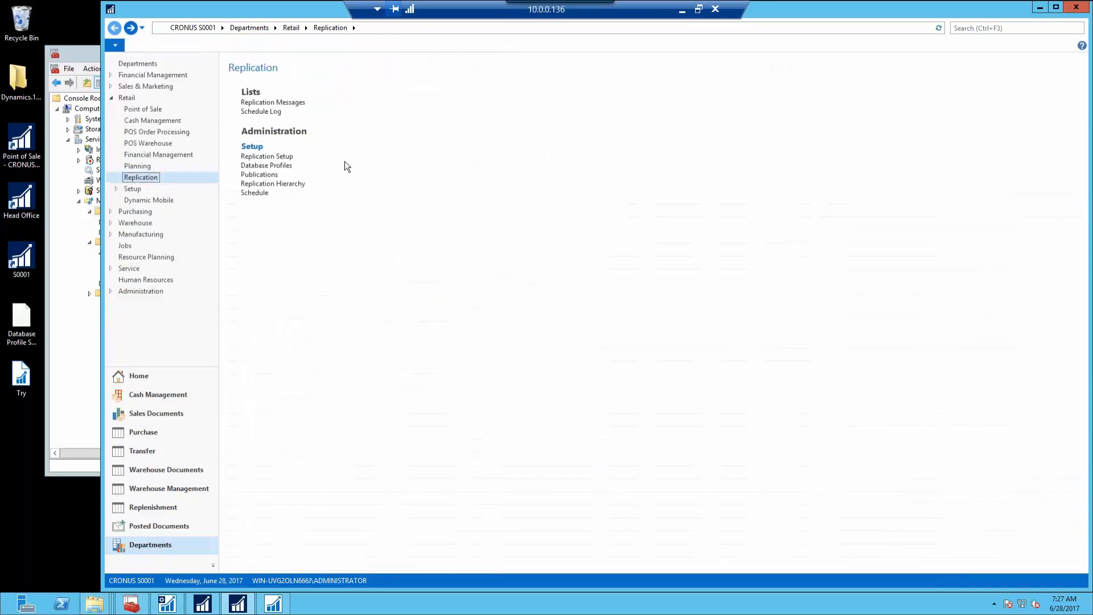
left_click(154, 64)
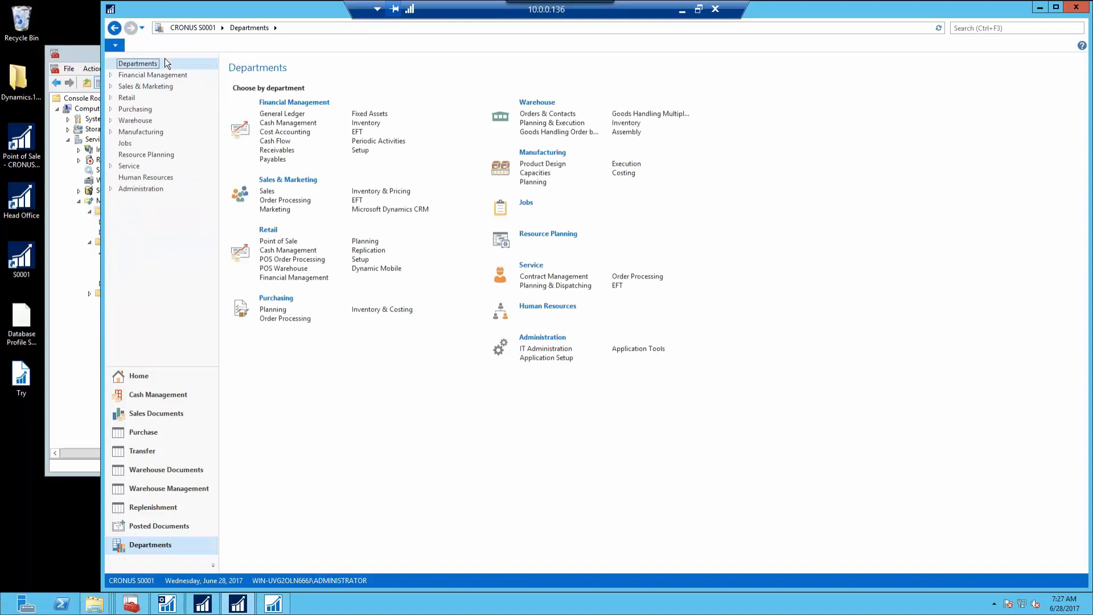
left_click(130, 381)
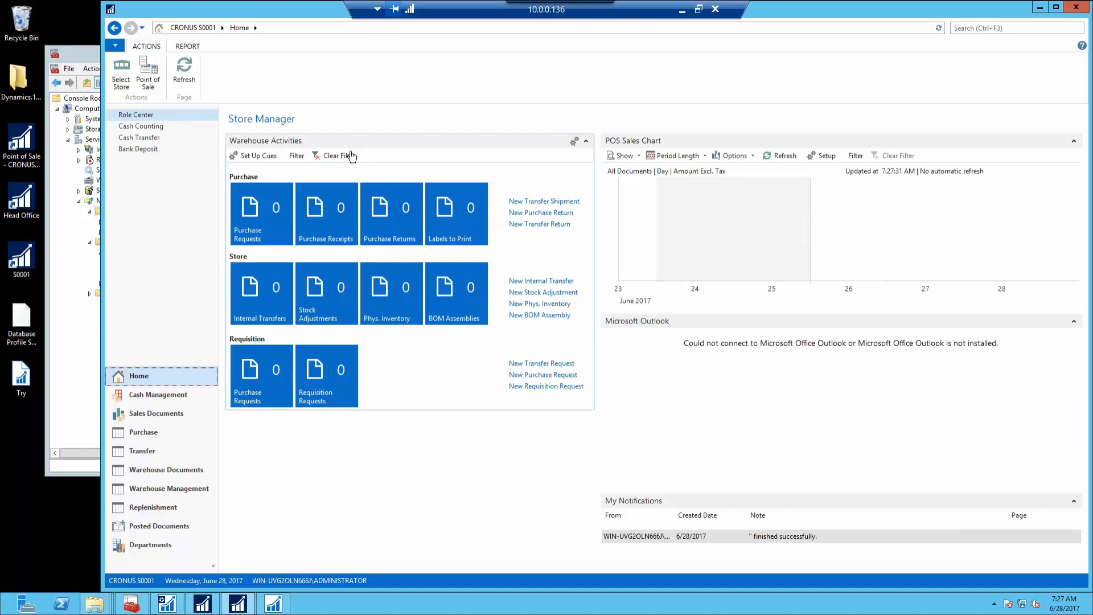
left_click(154, 80)
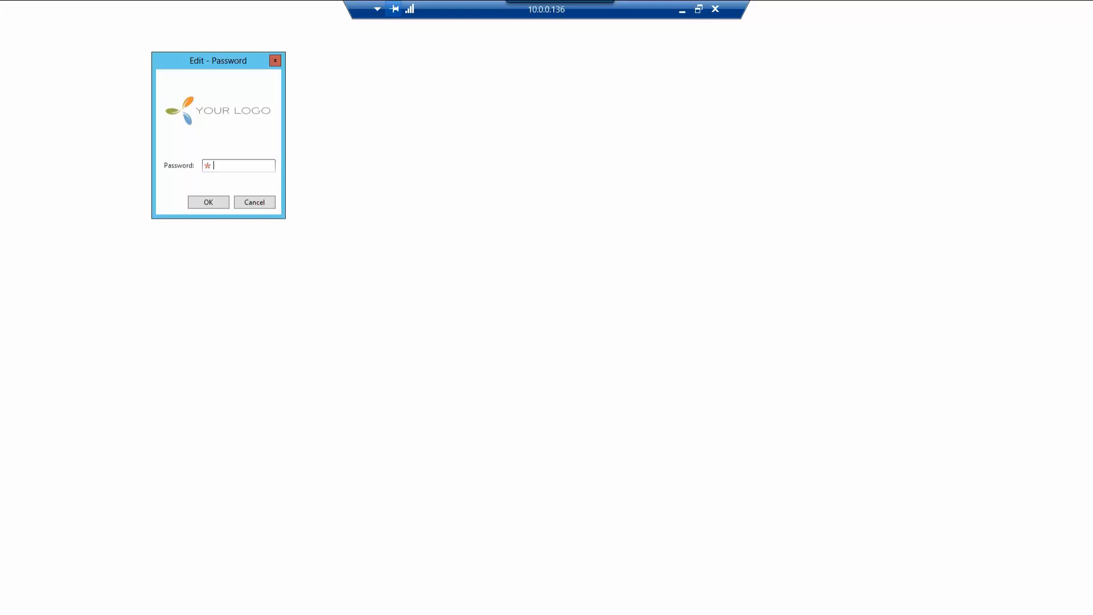
type("••••")
key("Return")
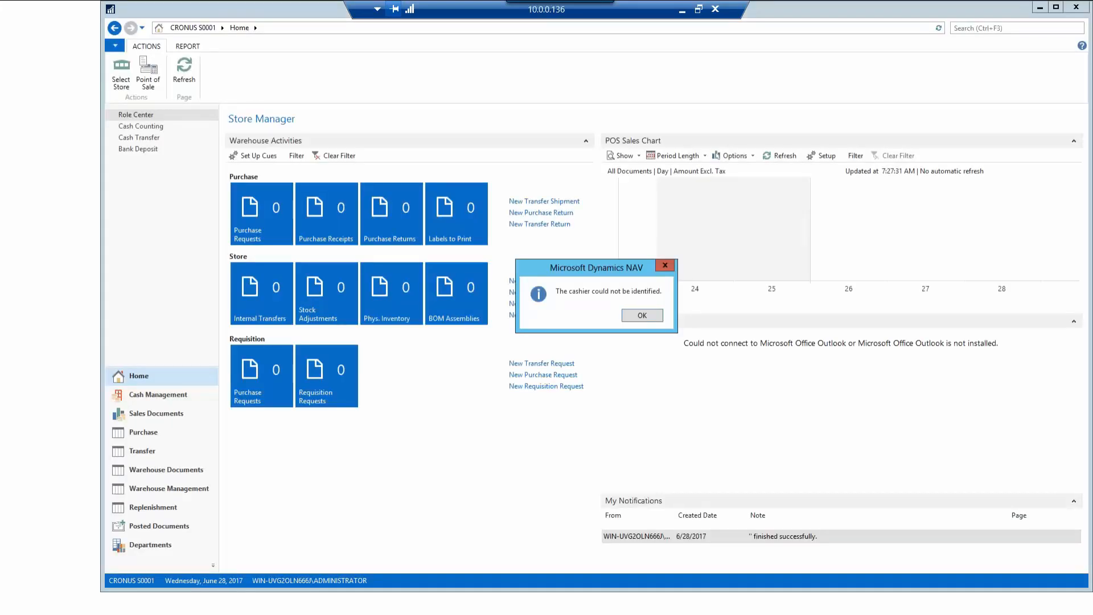
key("Return")
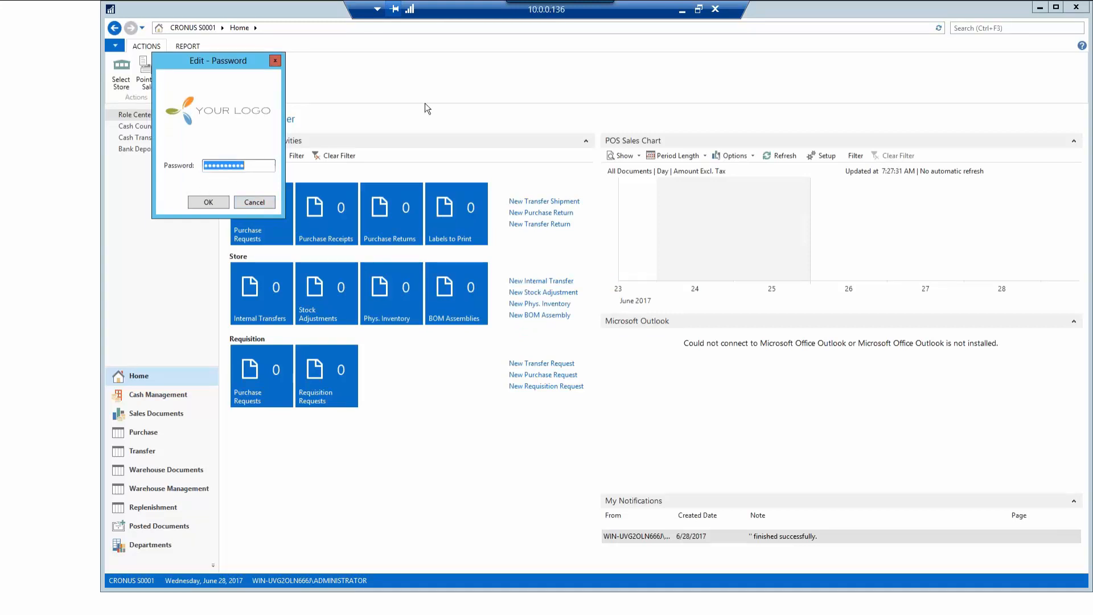
left_click(255, 202)
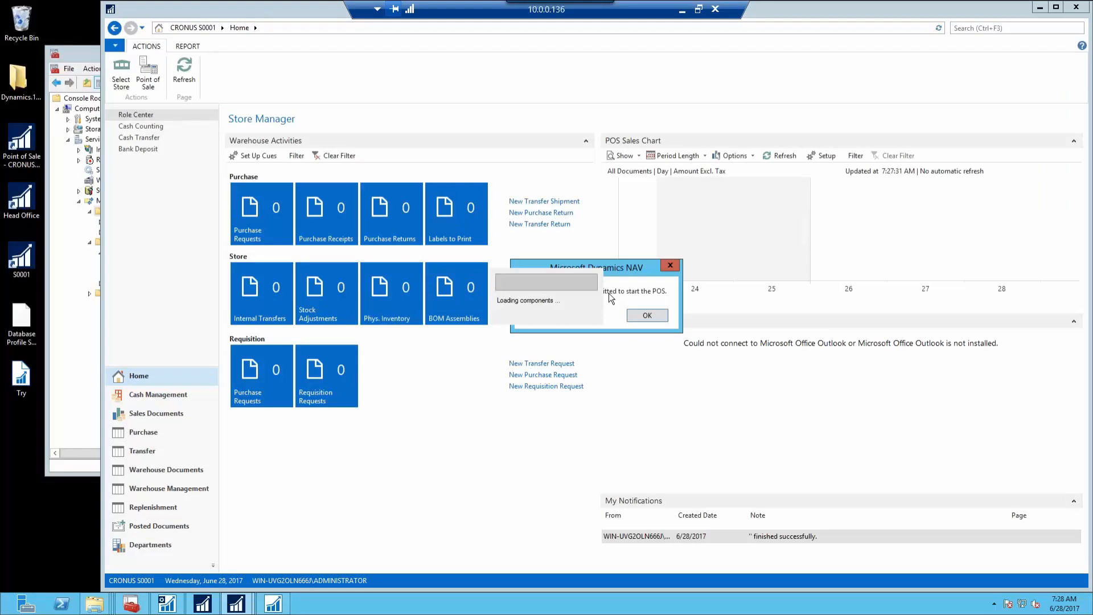
left_click(649, 316)
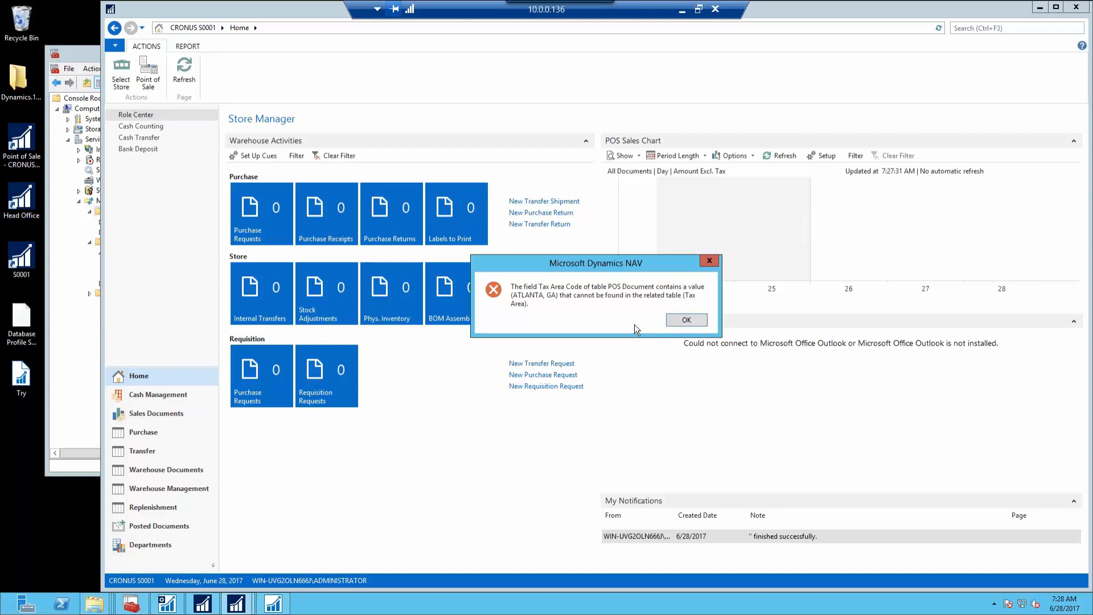
left_click(687, 320)
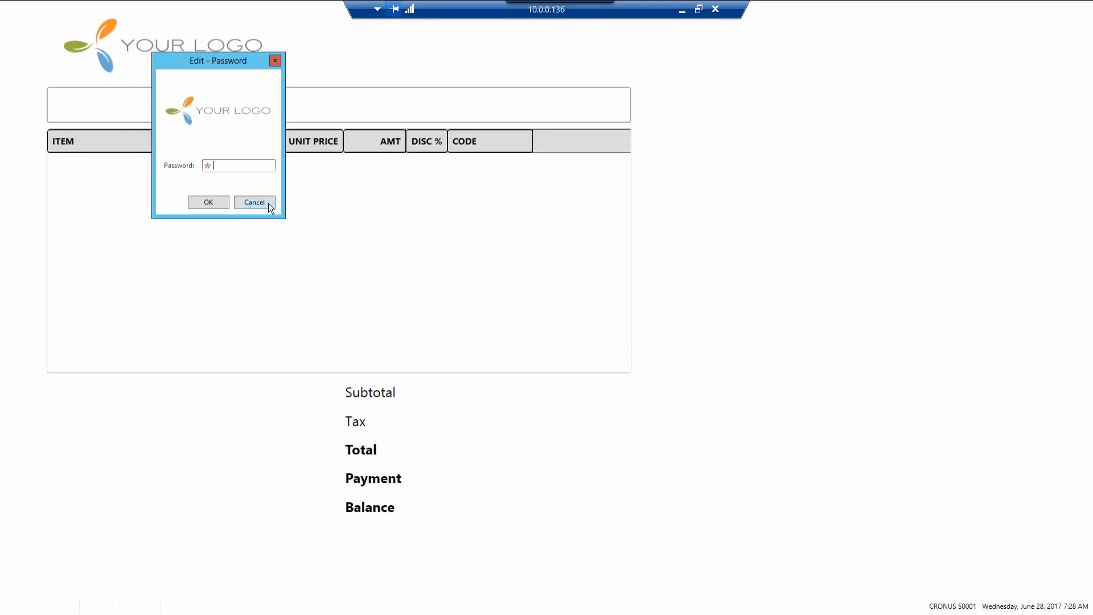
left_click(268, 202)
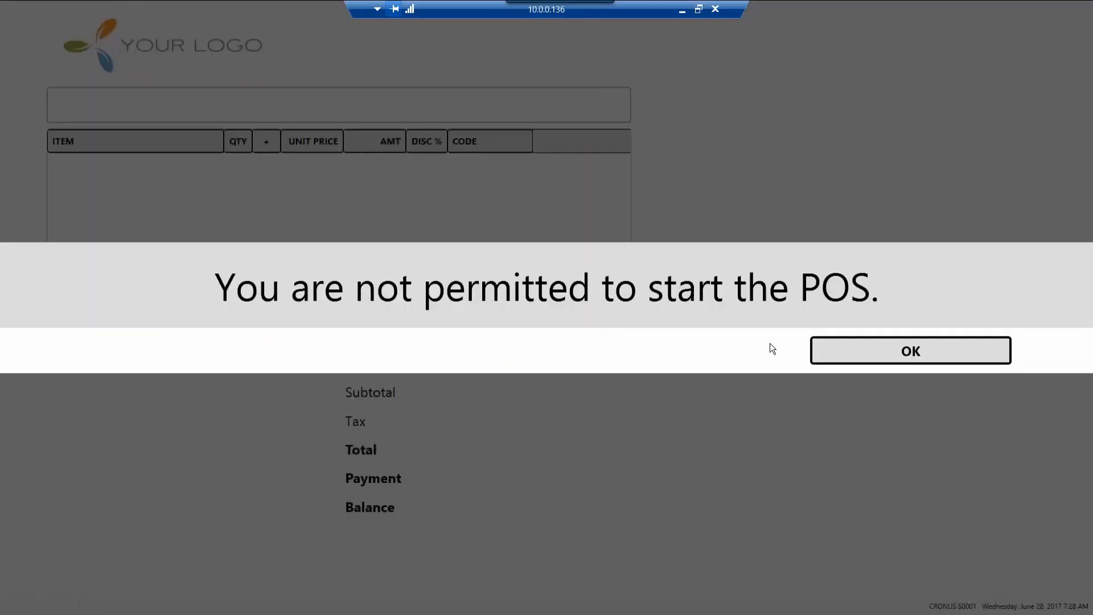
left_click(832, 350)
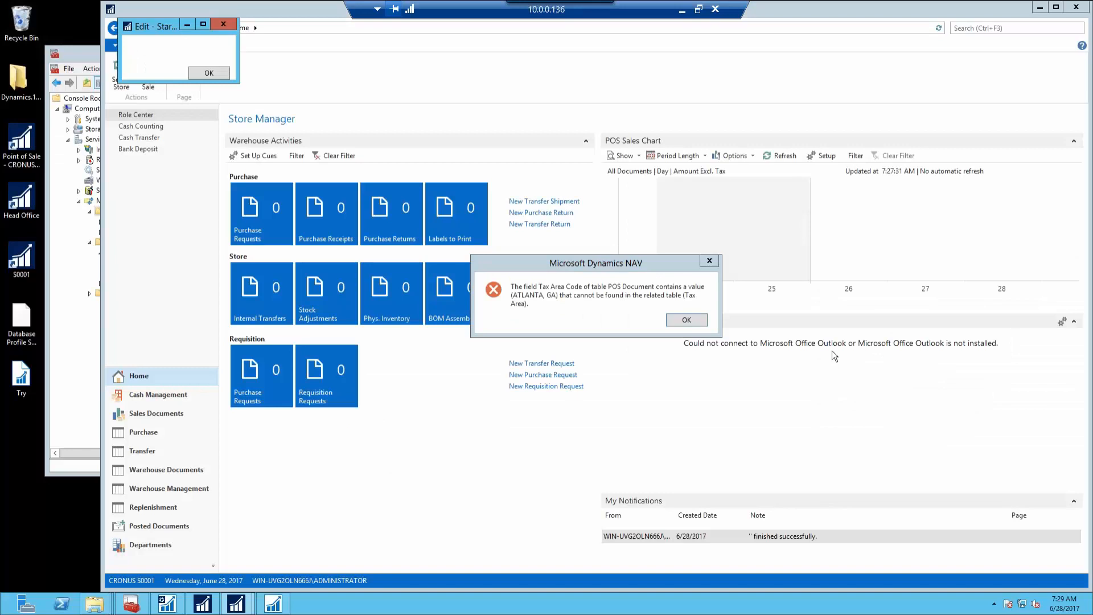
key("Return")
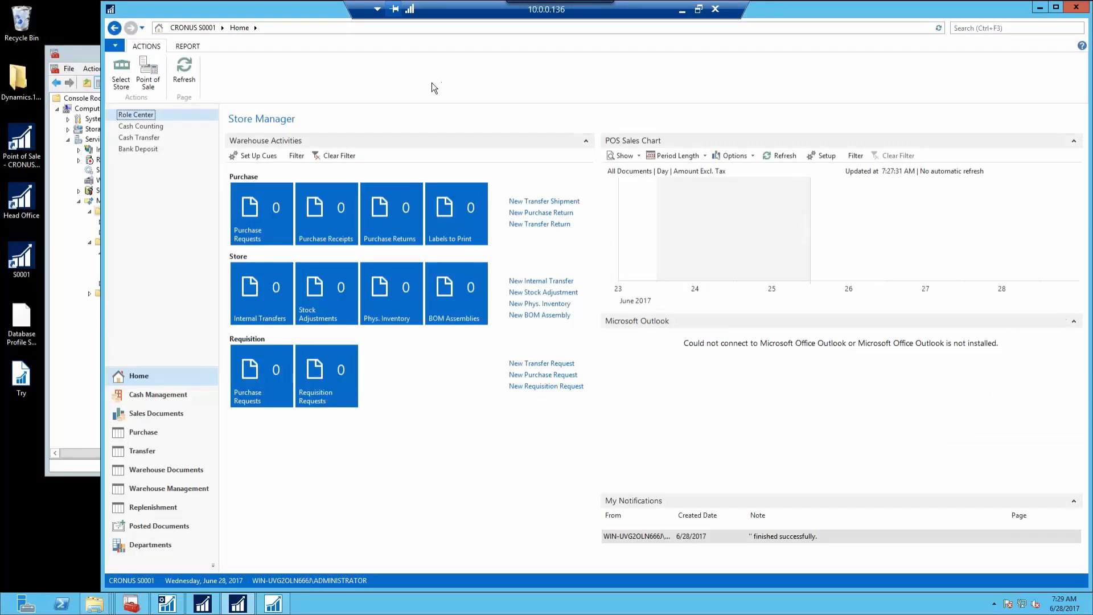
In the head-office client, go to Replication and open Publications (ORDERS, PRIORITY, PRIORITY-B, STANDARD)
left_click(236, 602)
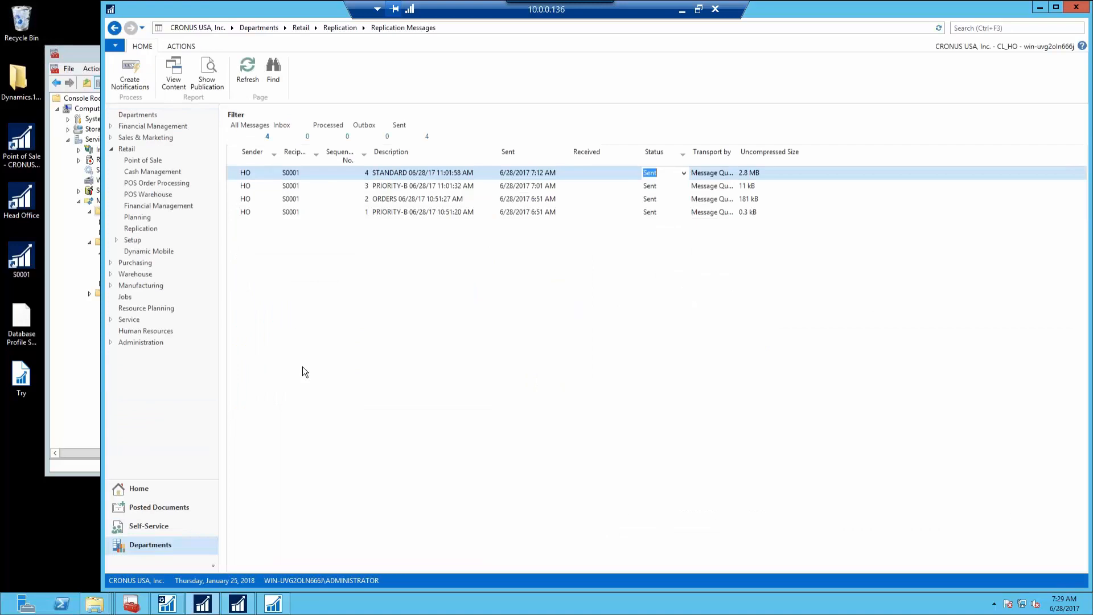
left_click(340, 28)
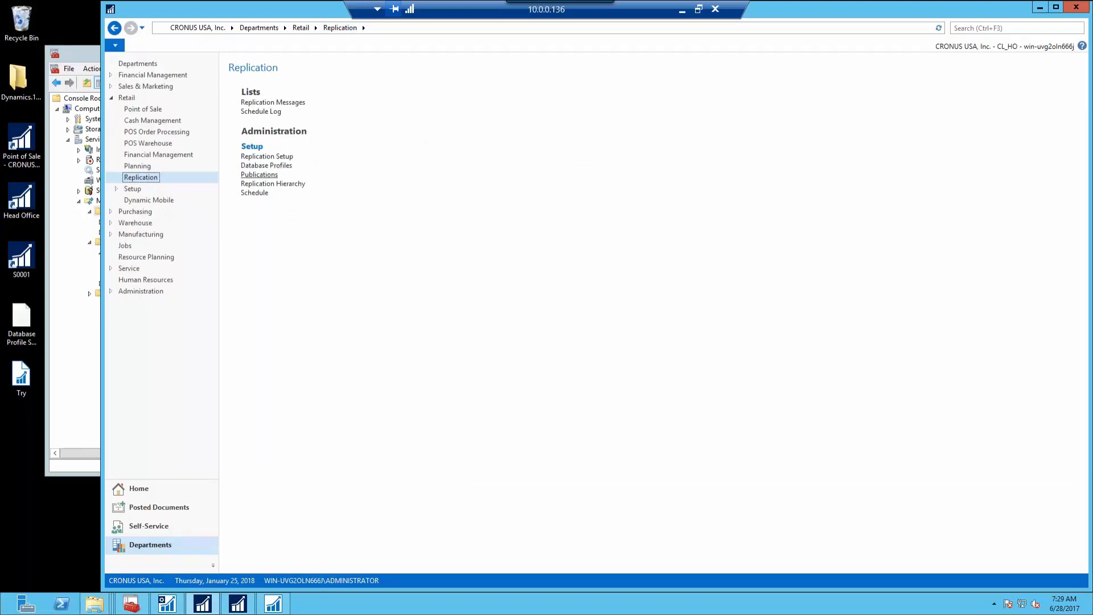
left_click(259, 174)
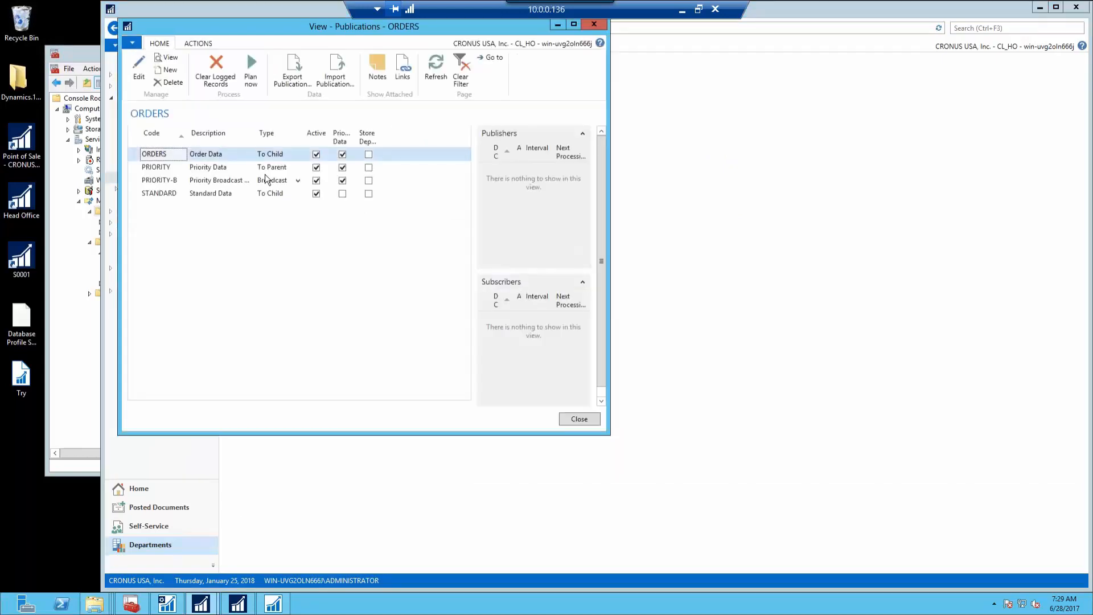
Open the STANDARD publication card for editing and enlarge its window
left_click(139, 198)
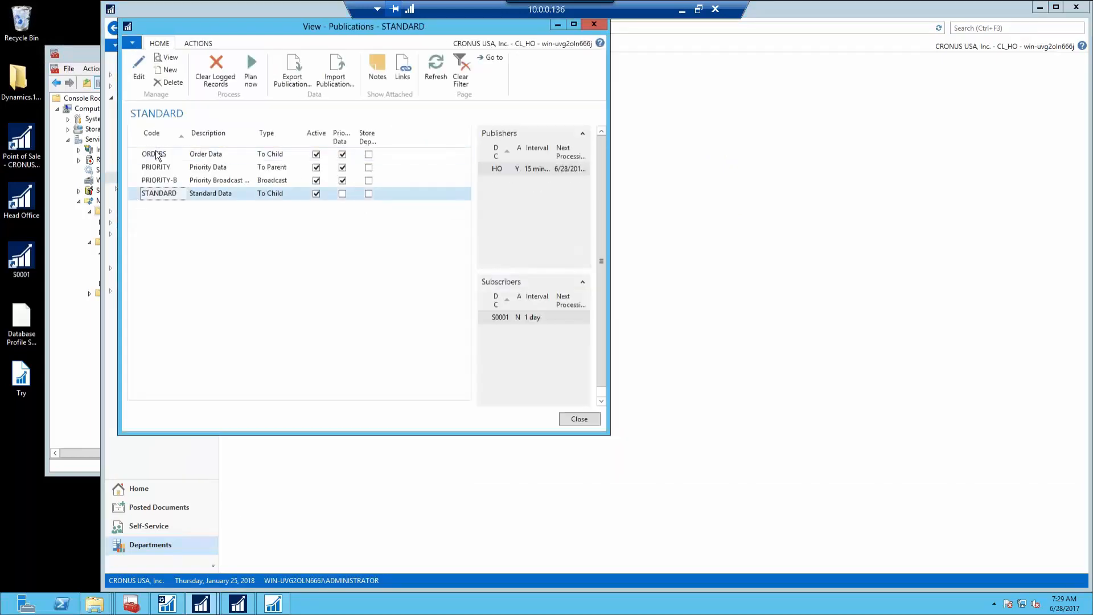
left_click(142, 79)
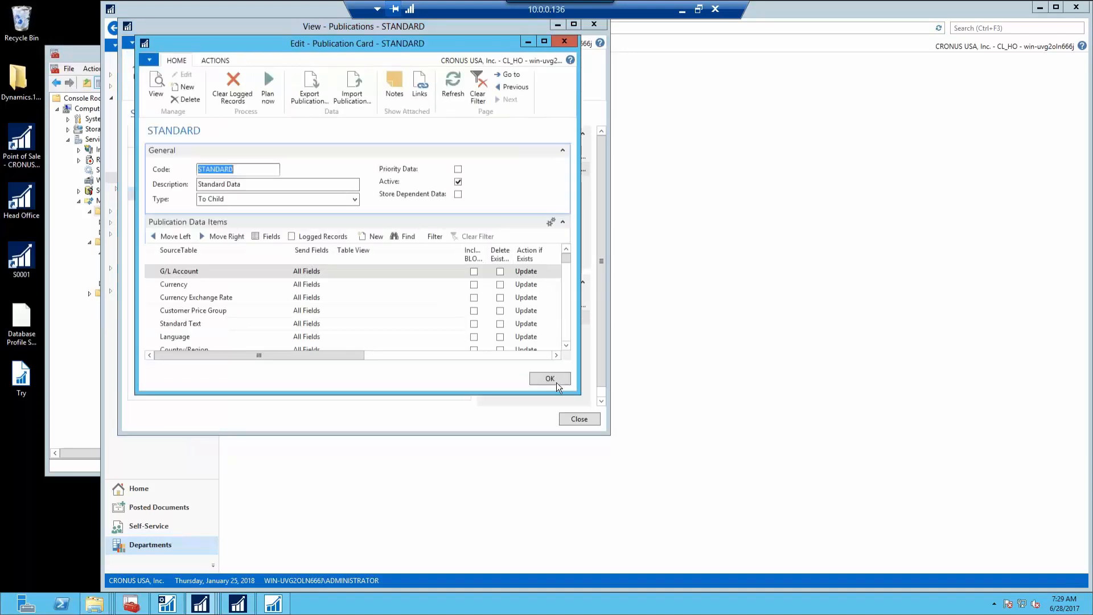
left_click_drag(575, 391, 961, 500)
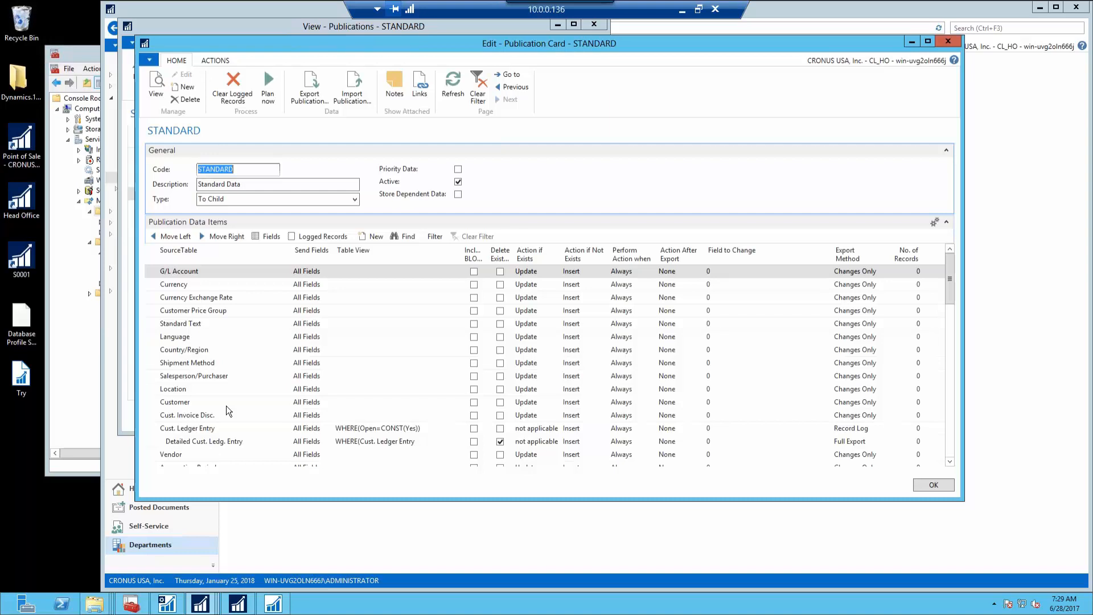
Scroll the Publication Data Items down and select the Default Dimension row
scroll(226, 406, "down", 1)
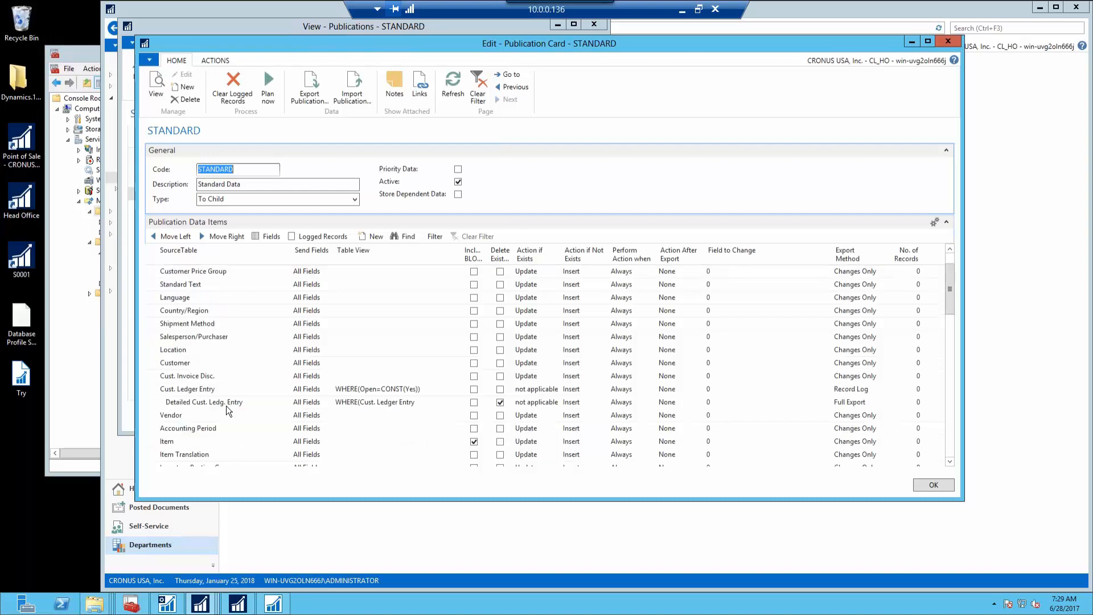
scroll(226, 405, "down", 1)
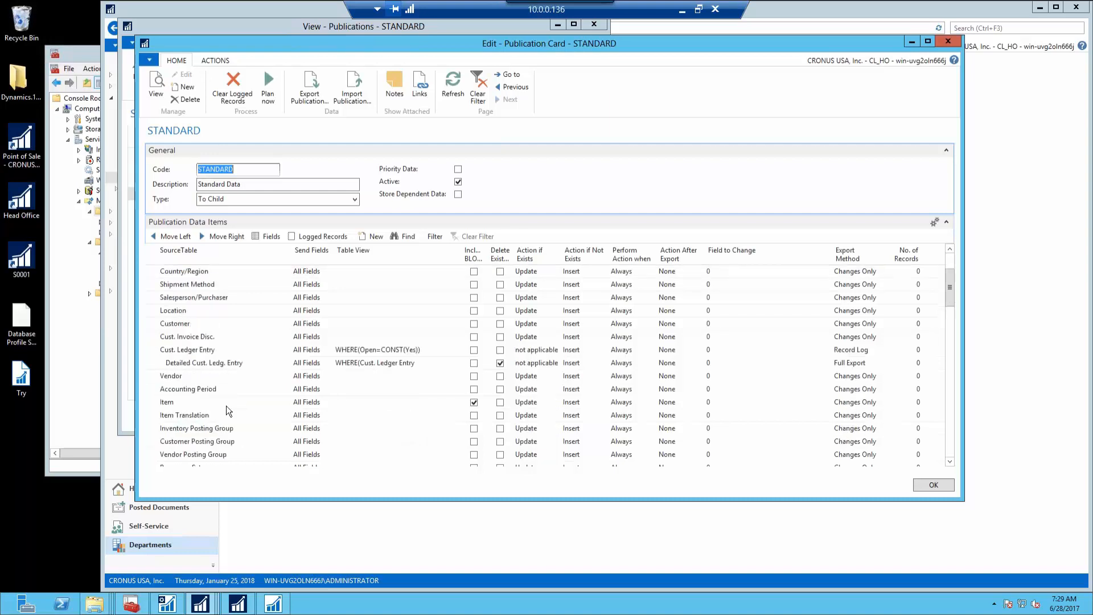
scroll(227, 406, "down", 4)
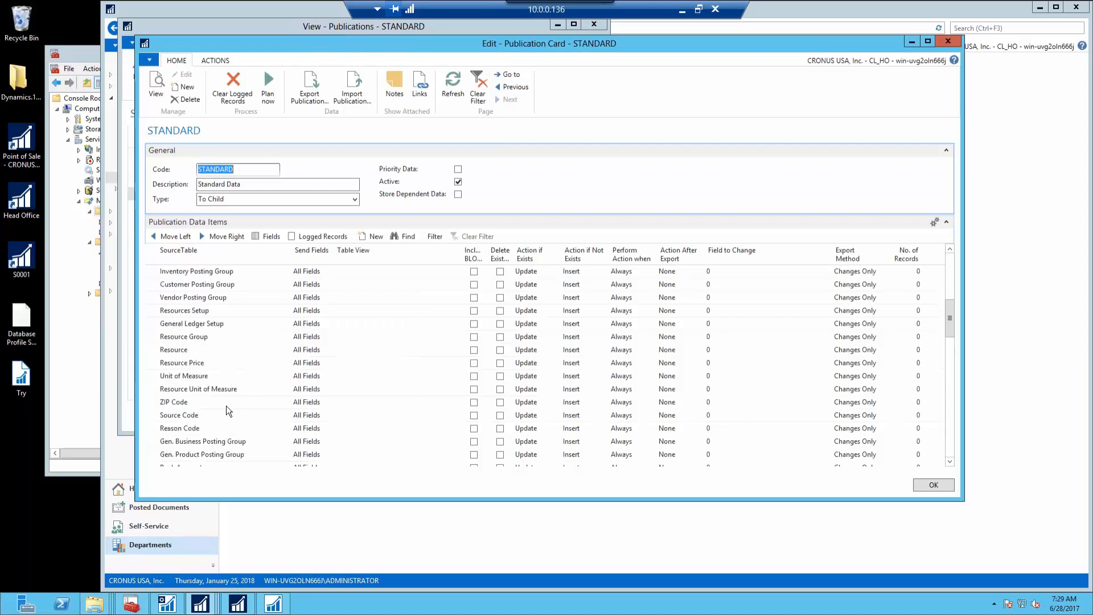
scroll(227, 406, "down", 3)
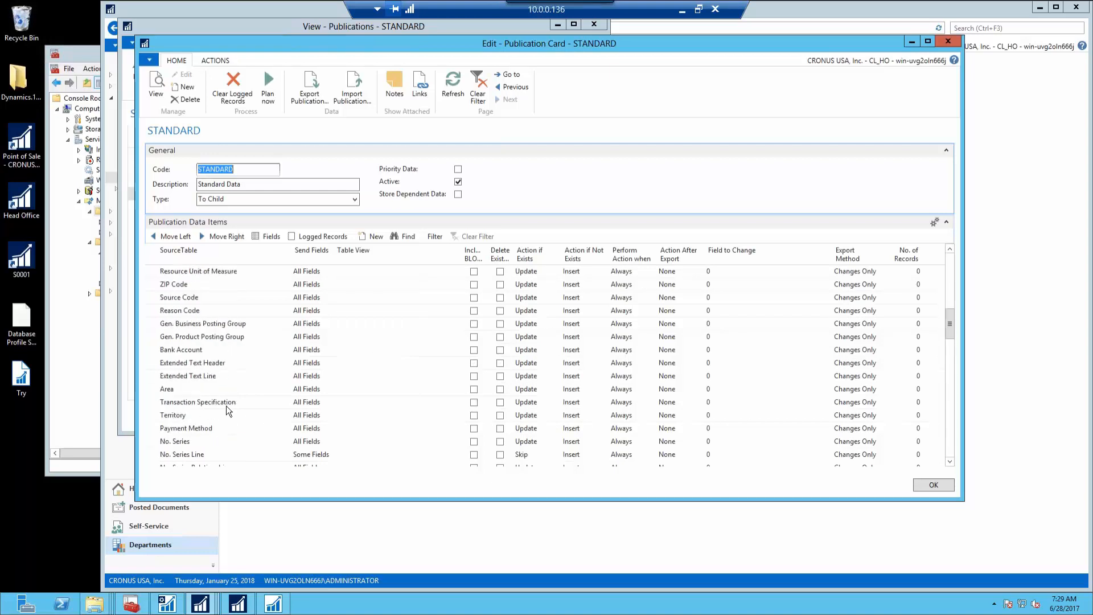
scroll(227, 405, "down", 2)
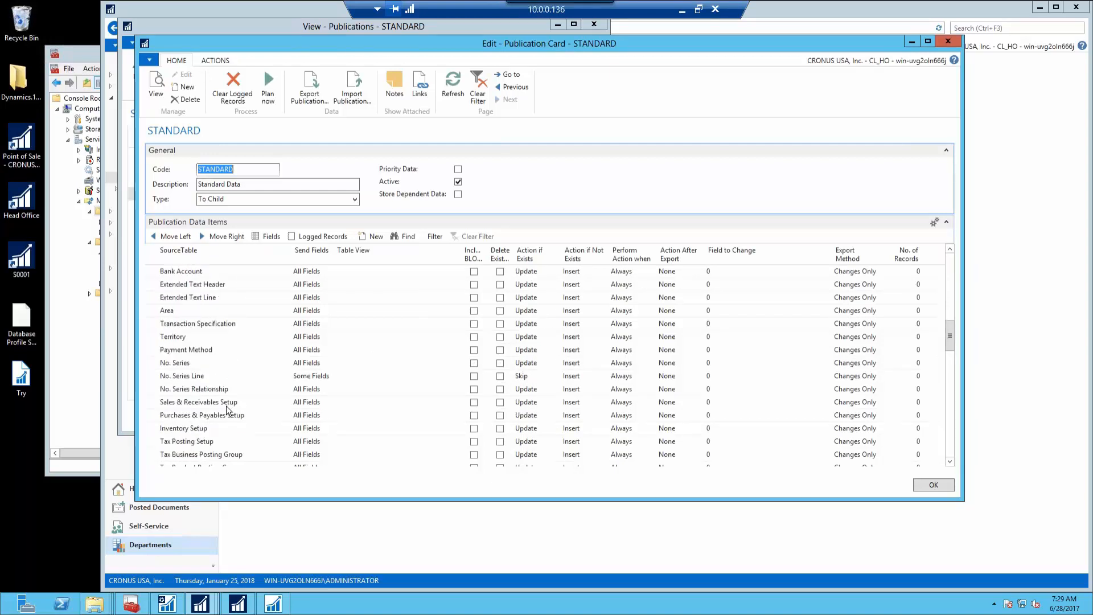
scroll(227, 405, "down", 1)
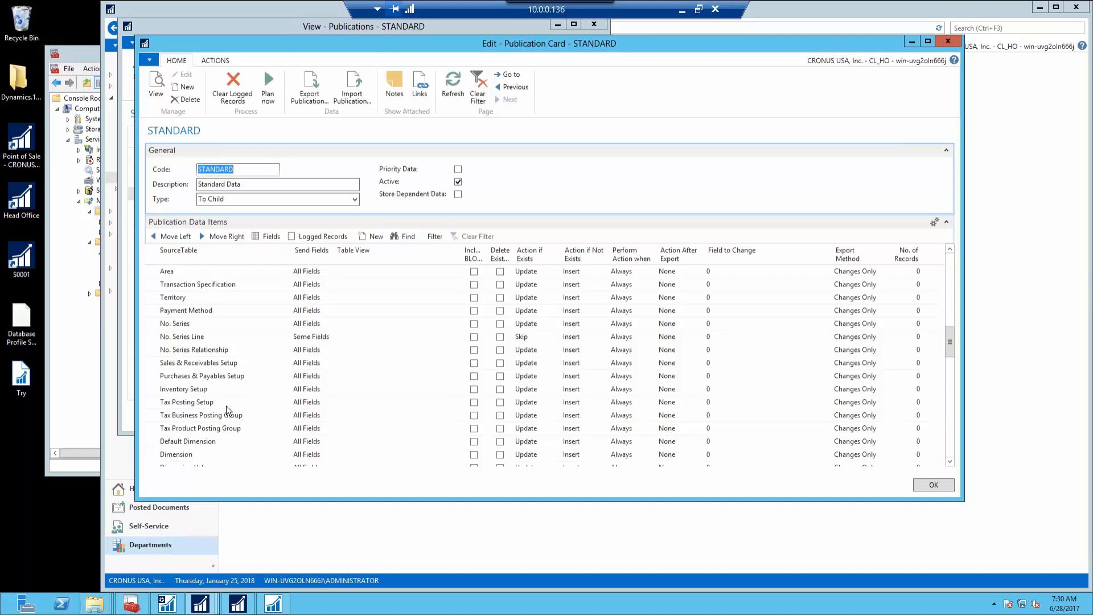
left_click(151, 443)
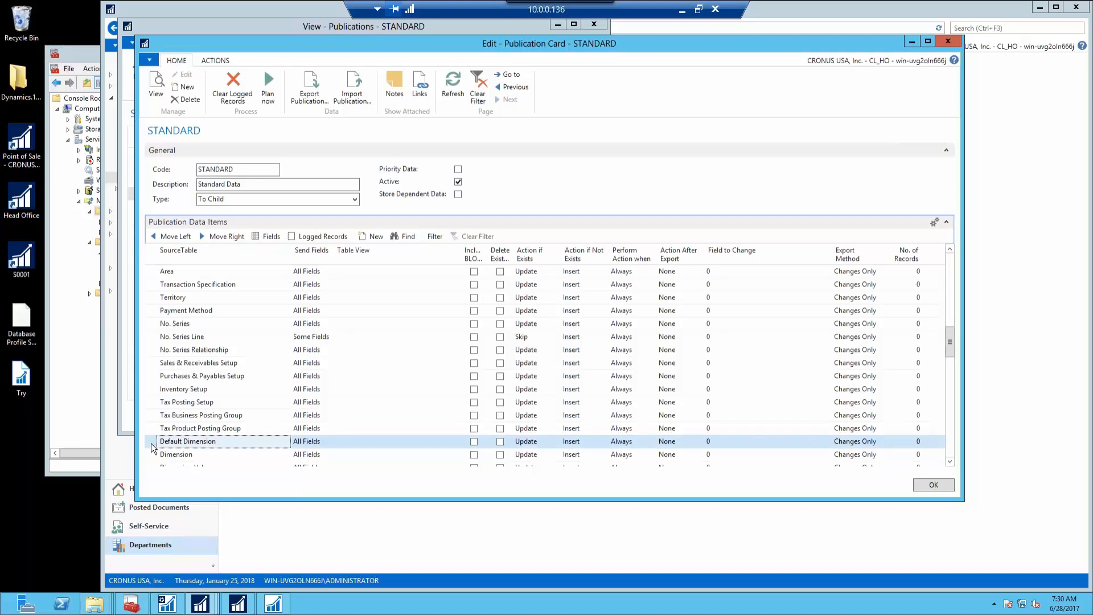
Insert a new data item line above Default Dimension for the Tax Area table
right_click(152, 449)
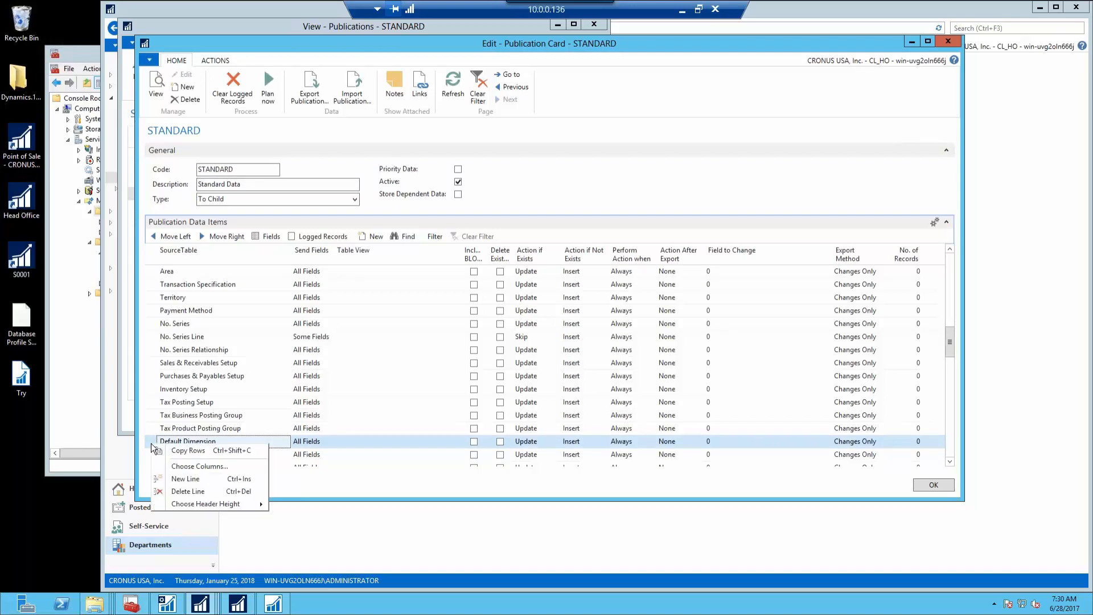
left_click(186, 479)
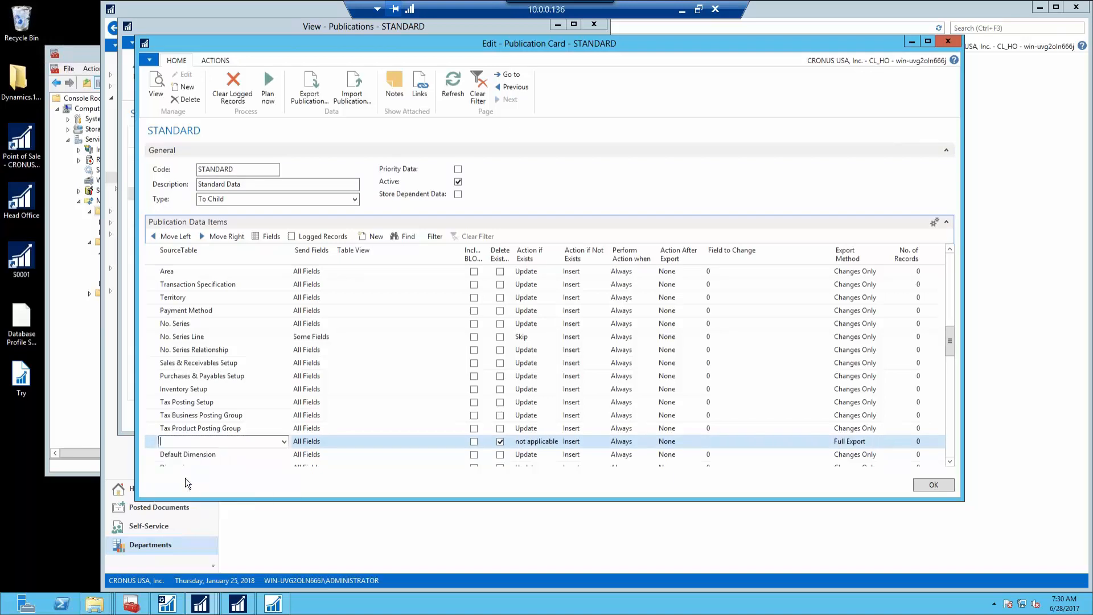
type("tax are")
key("Tab")
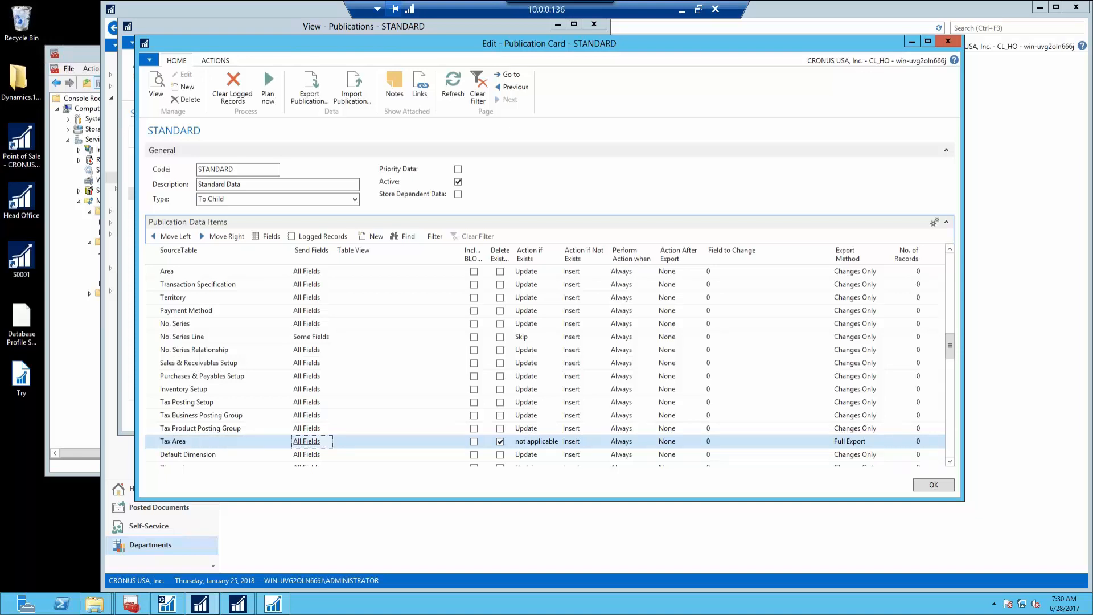
Uncheck Delete Existing, set Tax Area's Export Method to Changes Only, and save the card
left_click(499, 442)
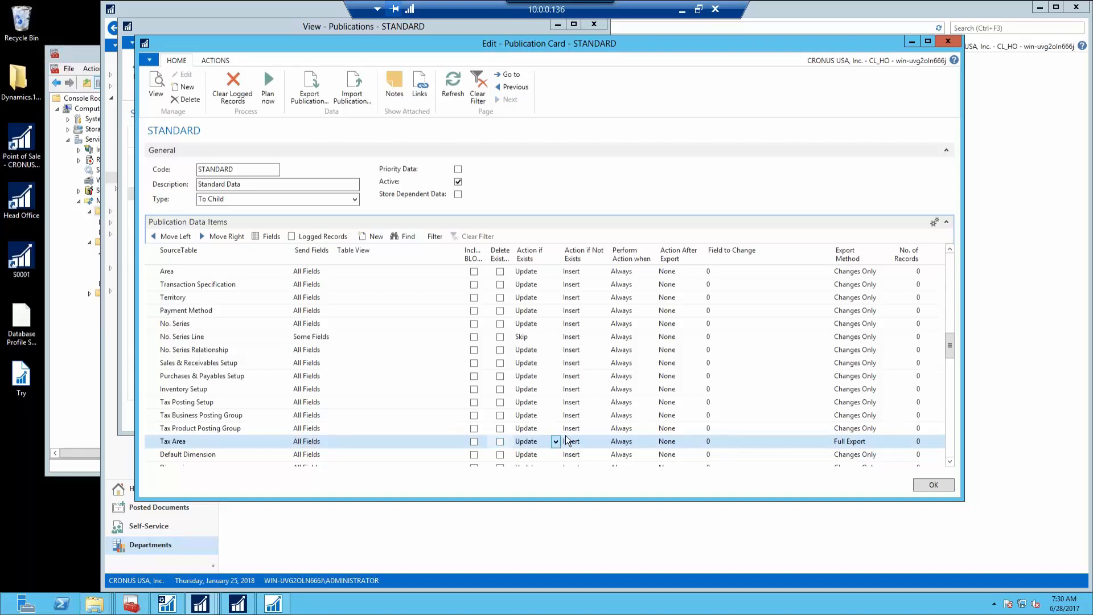
left_click(879, 442)
left_click(875, 442)
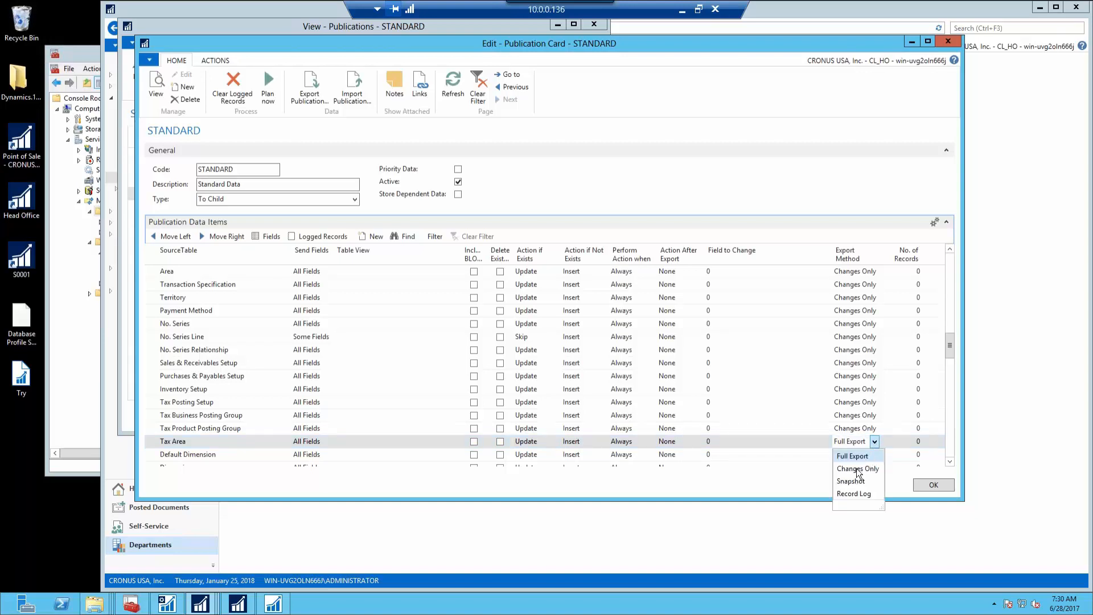
left_click(858, 470)
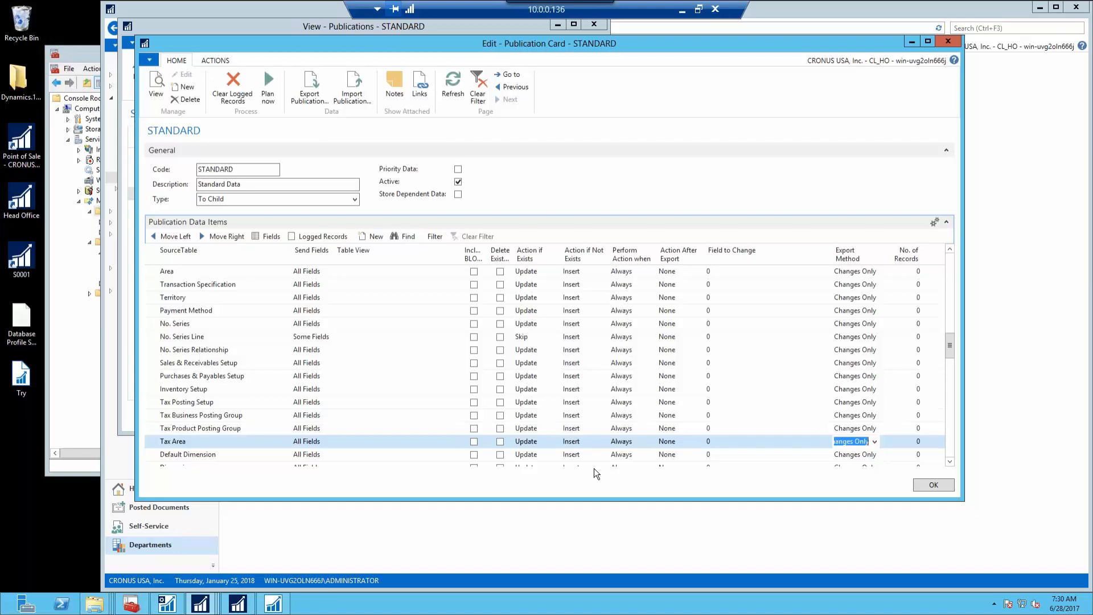
left_click(934, 484)
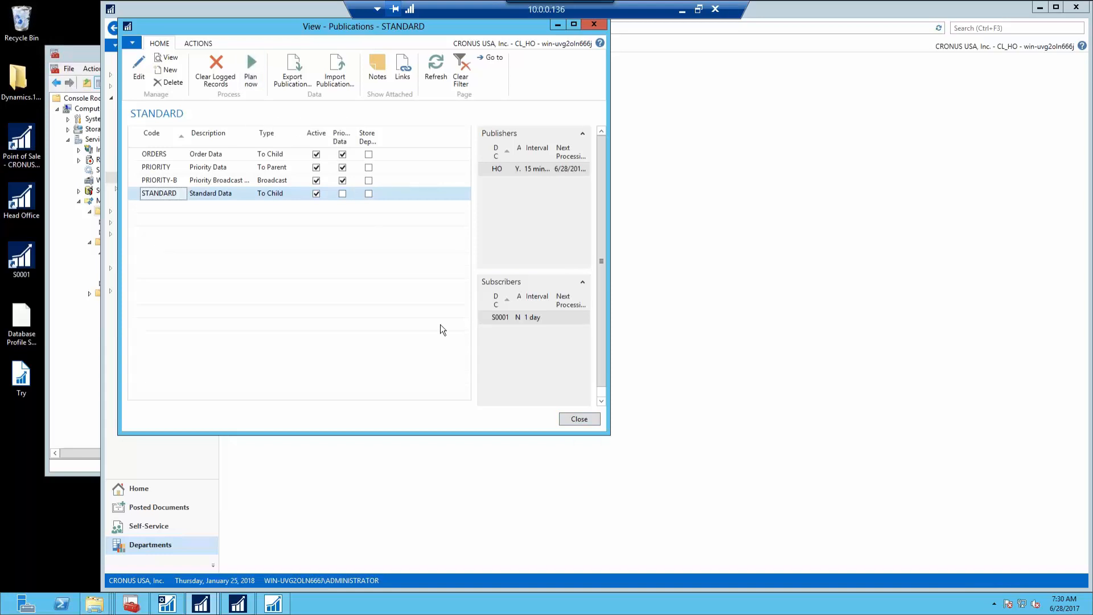
Close the Publications list window
left_click(583, 418)
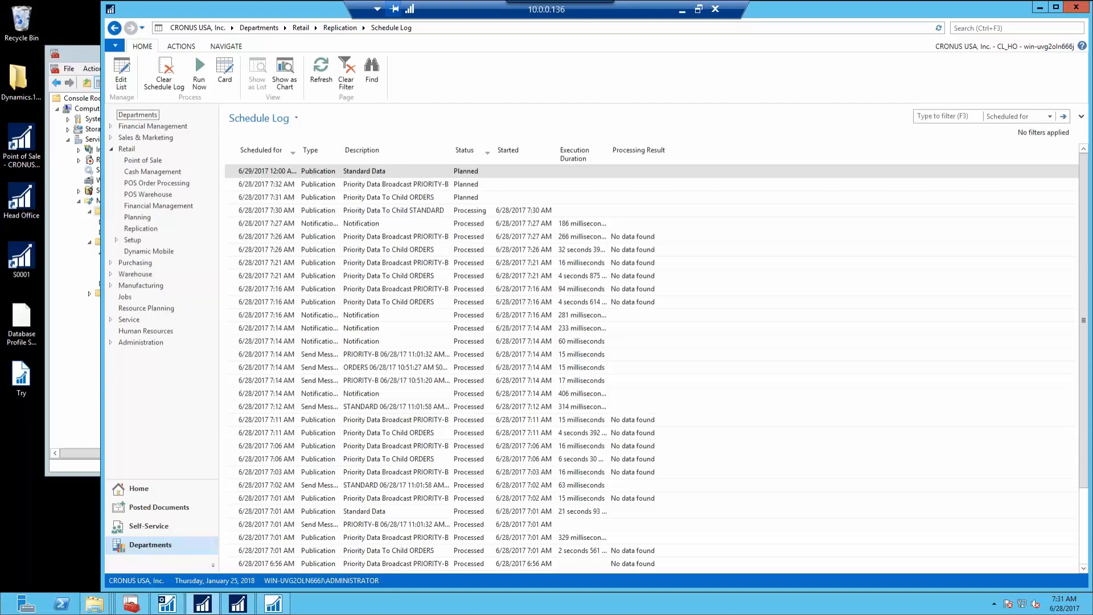
In the store S0001 client, find and open the Salespeople/Purchasers list
left_click(238, 604)
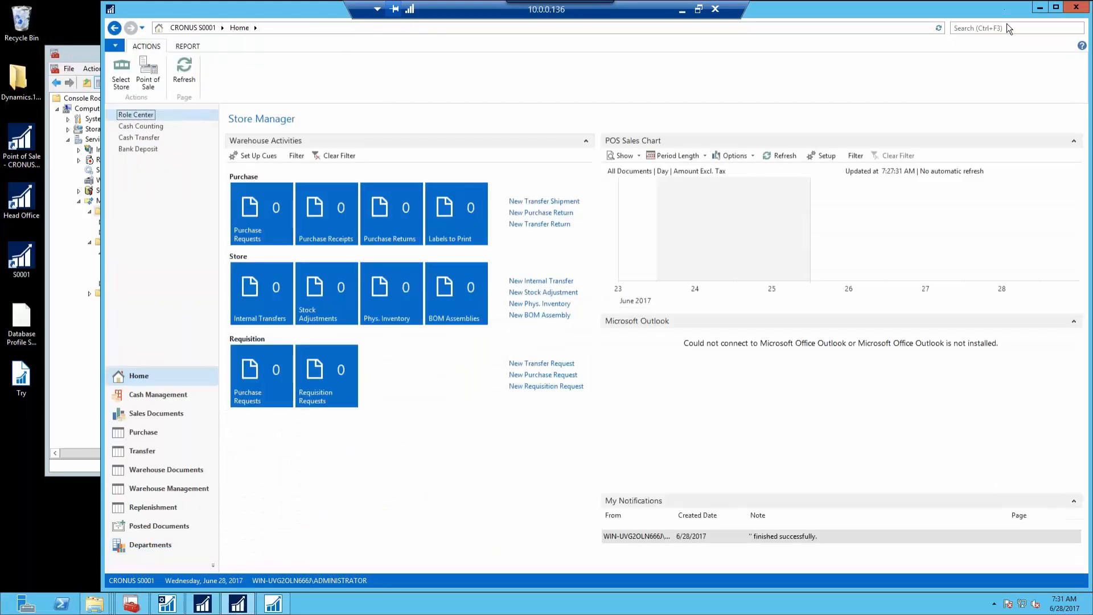
type("salesp")
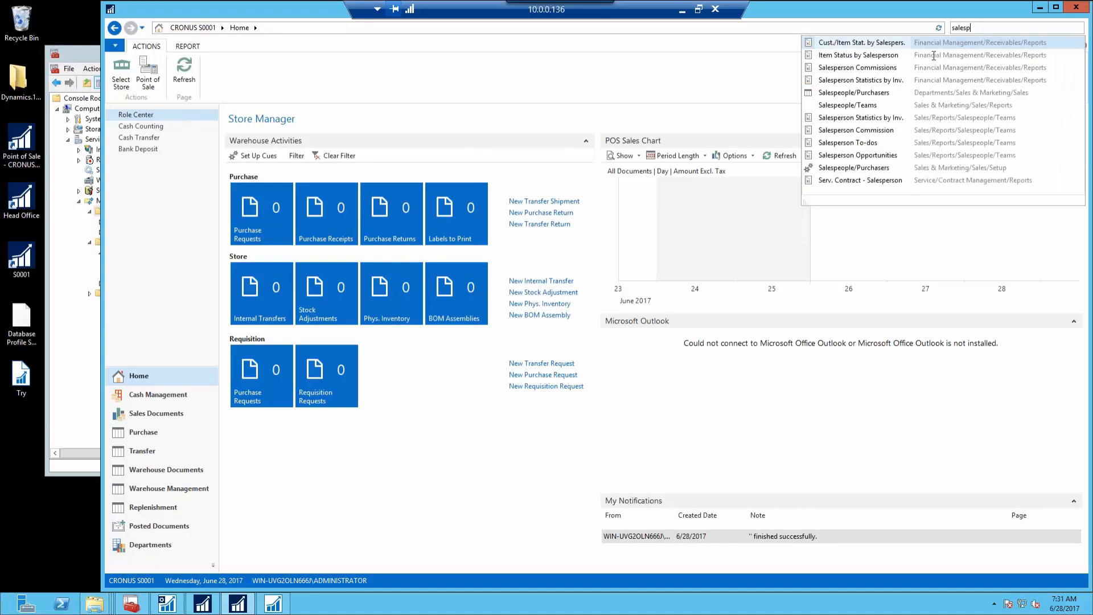
left_click(878, 96)
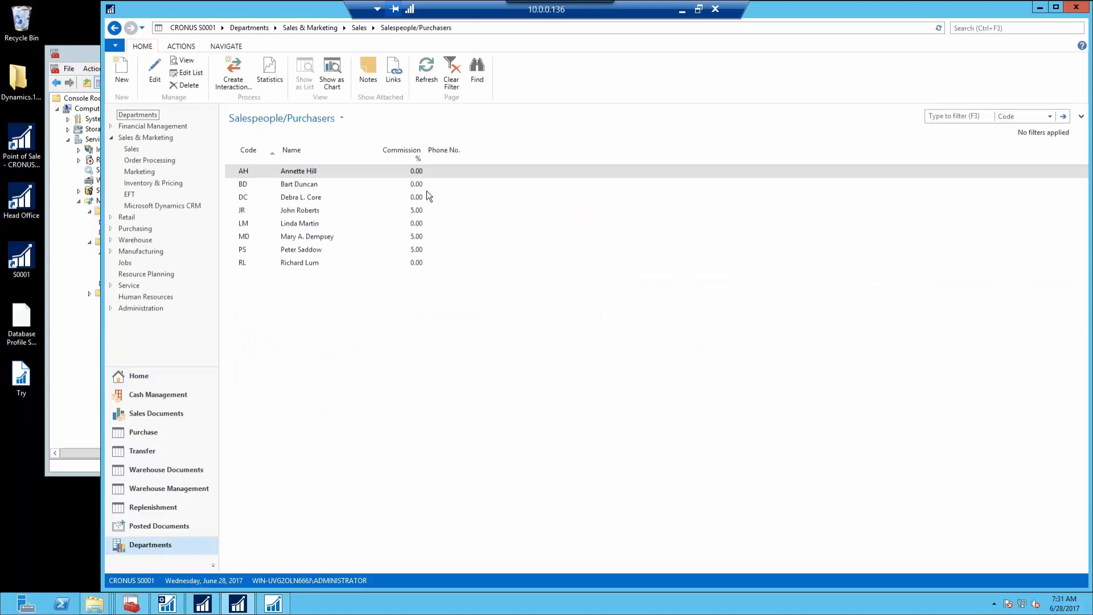
Assign the first salesperson a new POS password, confirm it, and return to the Home page
left_click(226, 46)
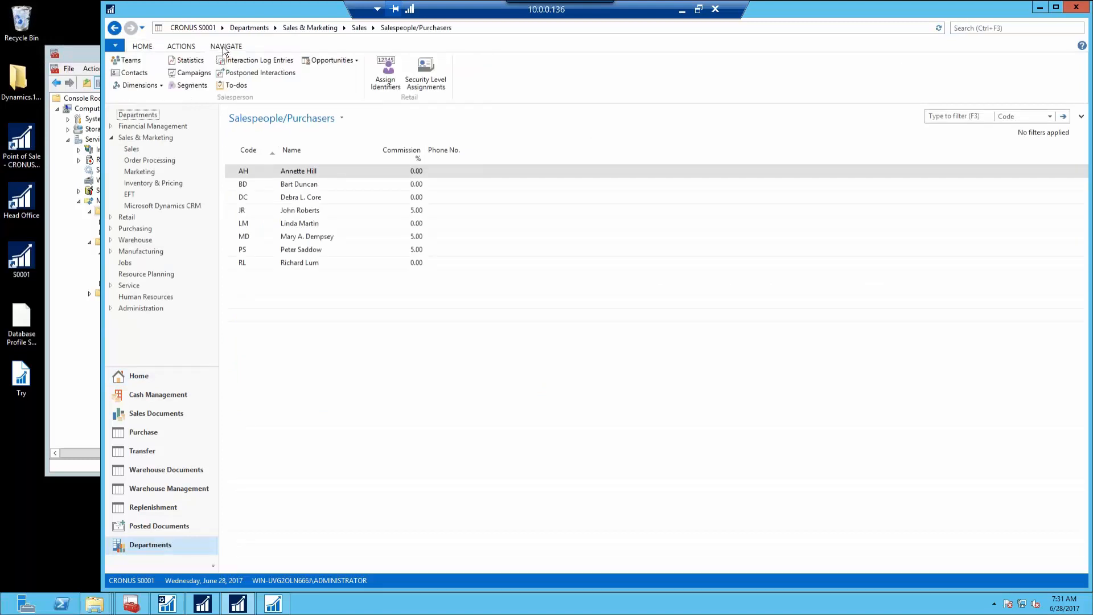
left_click(388, 86)
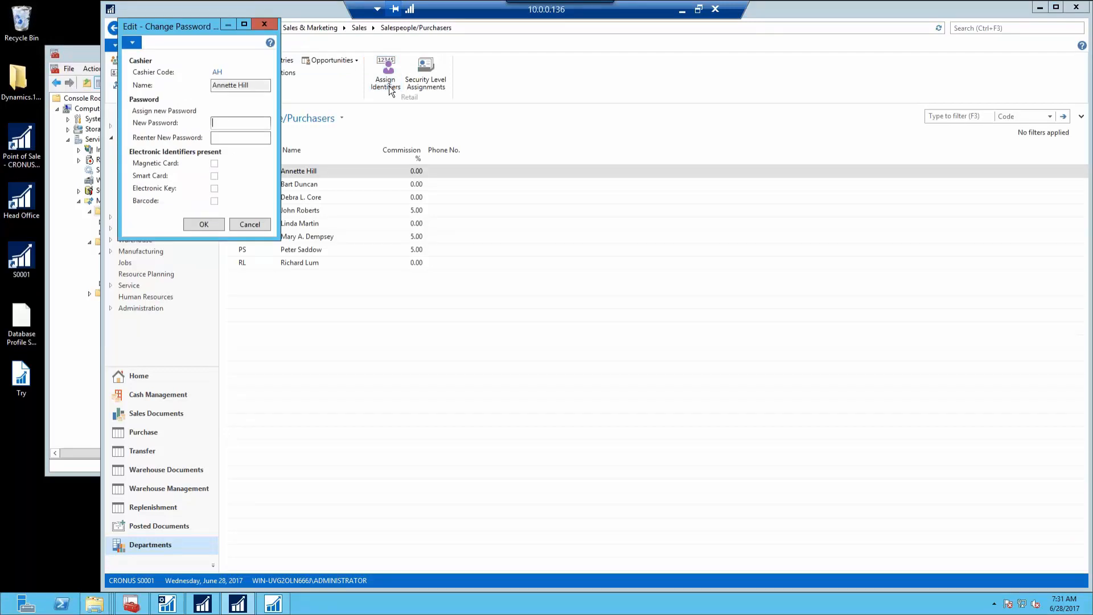
type("1234567890")
key("Tab")
type("1234")
left_click(207, 225)
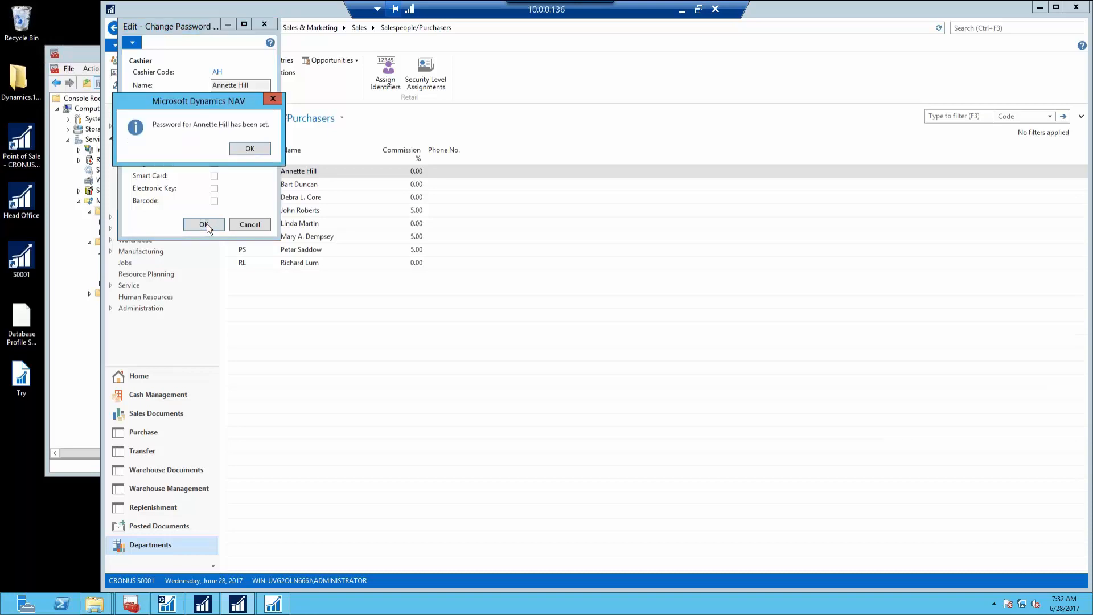
key("Return")
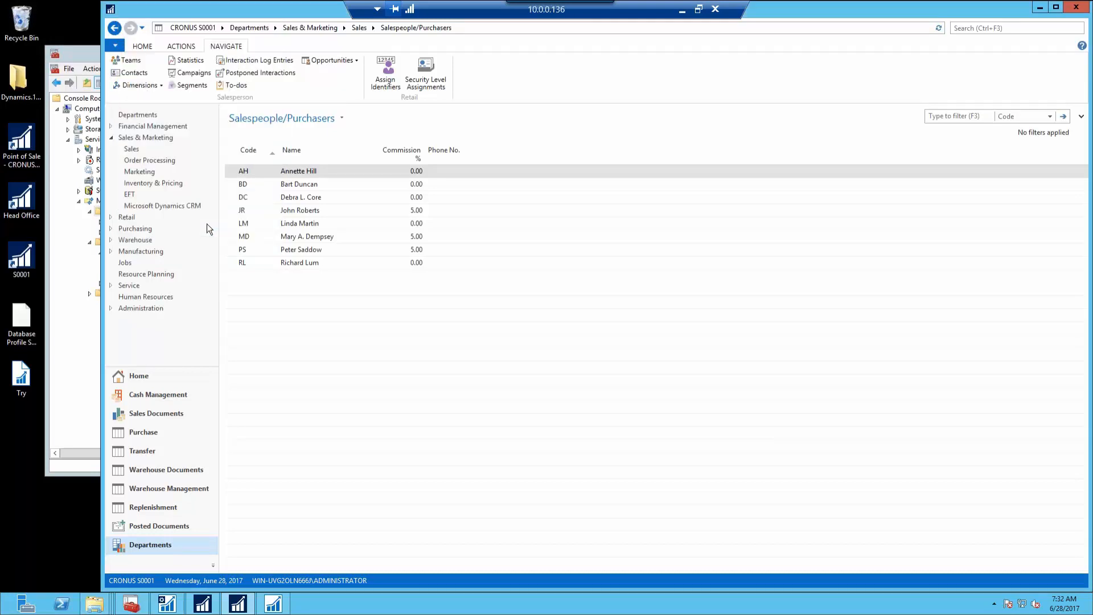
left_click(115, 29)
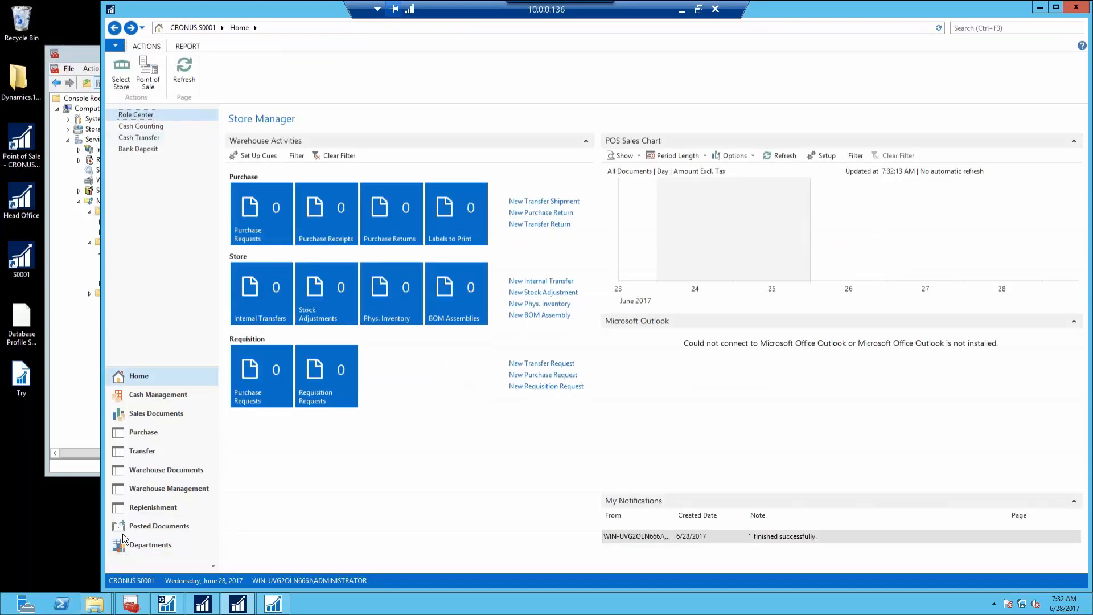
Go through Departments > Retail > Replication and open the Schedule Log
left_click(137, 545)
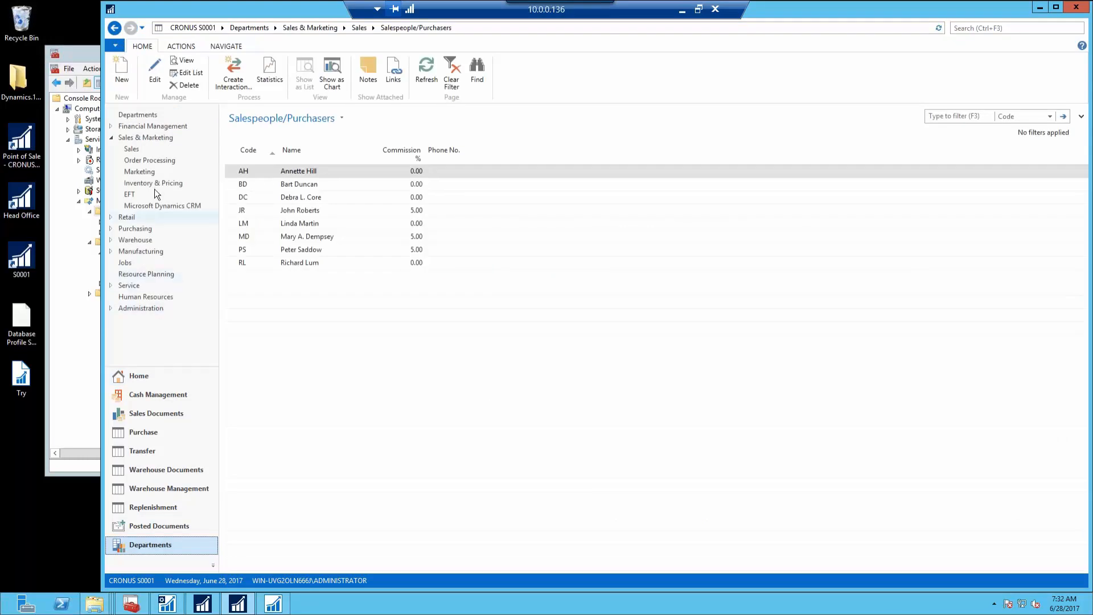
left_click(145, 218)
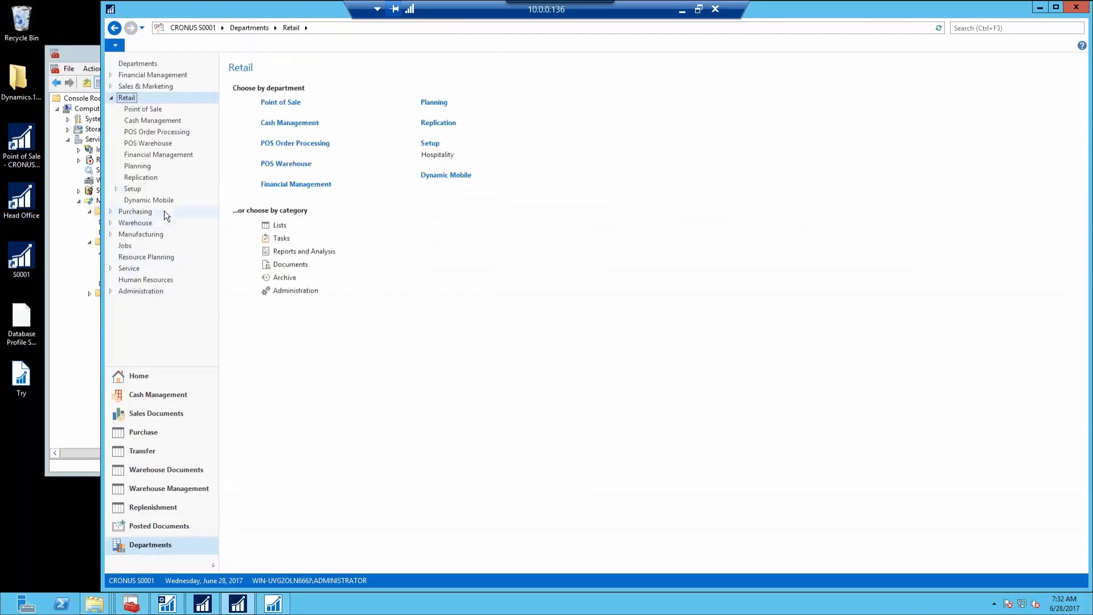
left_click(183, 178)
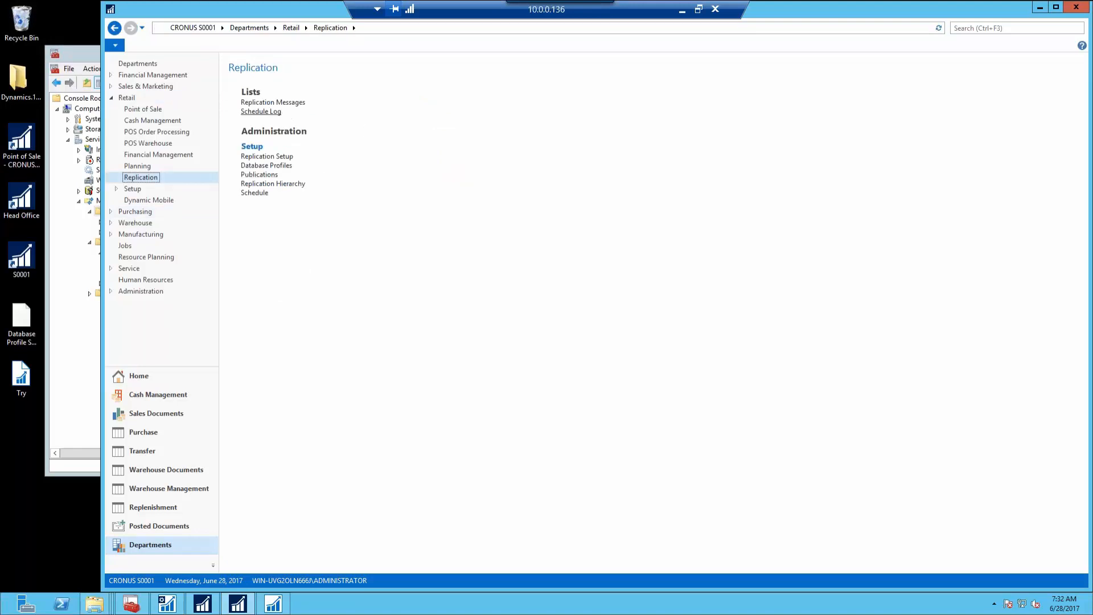
left_click(261, 111)
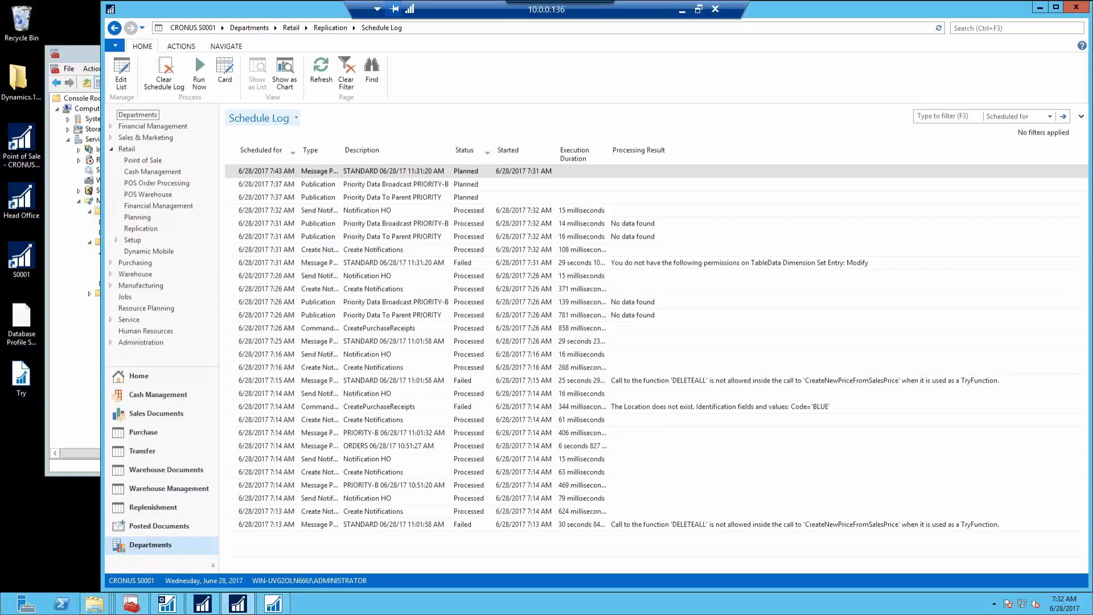
Compare both clients' Schedule Logs after refreshing the store's, ending on head office's Replication page
left_click(203, 603)
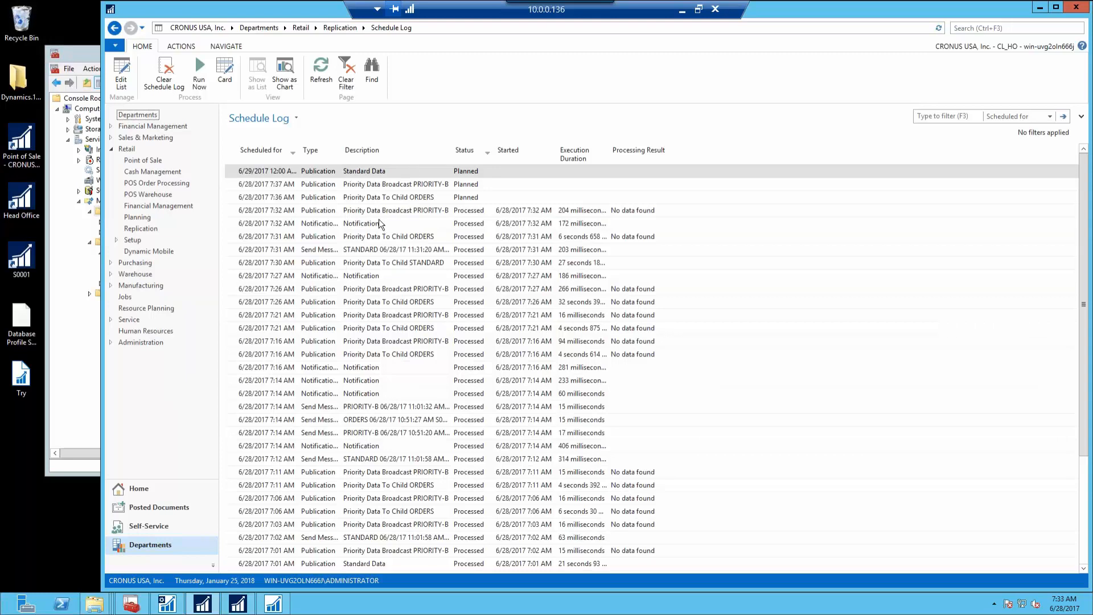
left_click(246, 609)
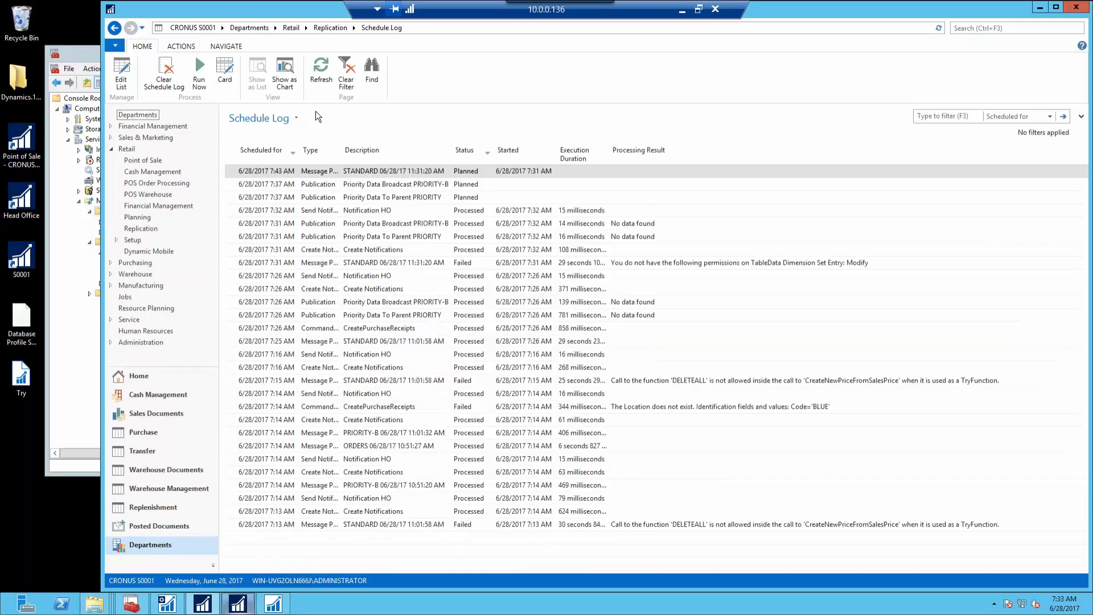
left_click(319, 73)
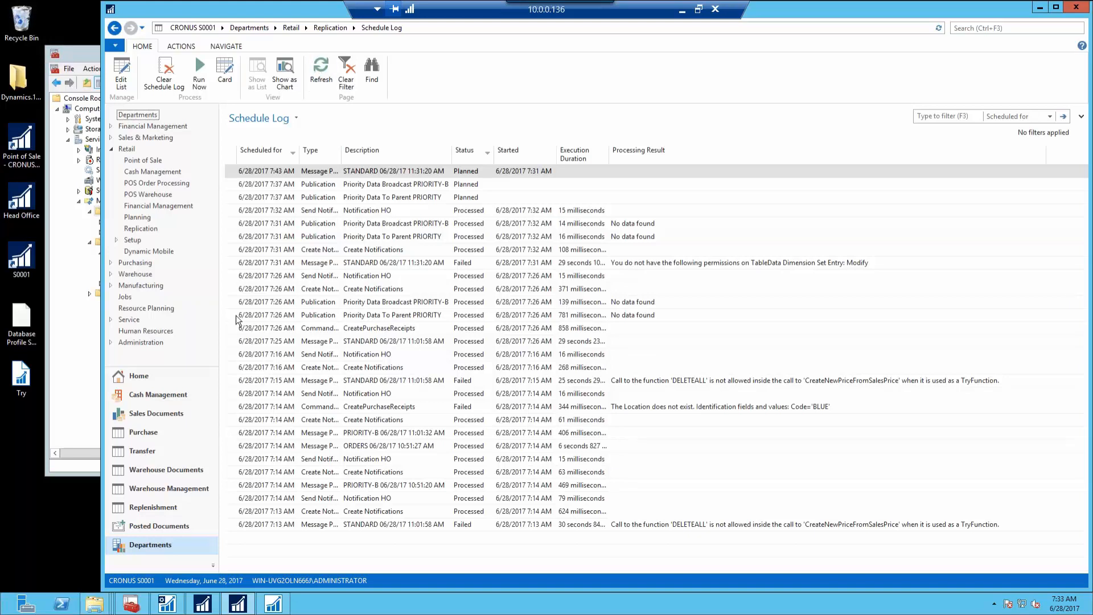
left_click(209, 610)
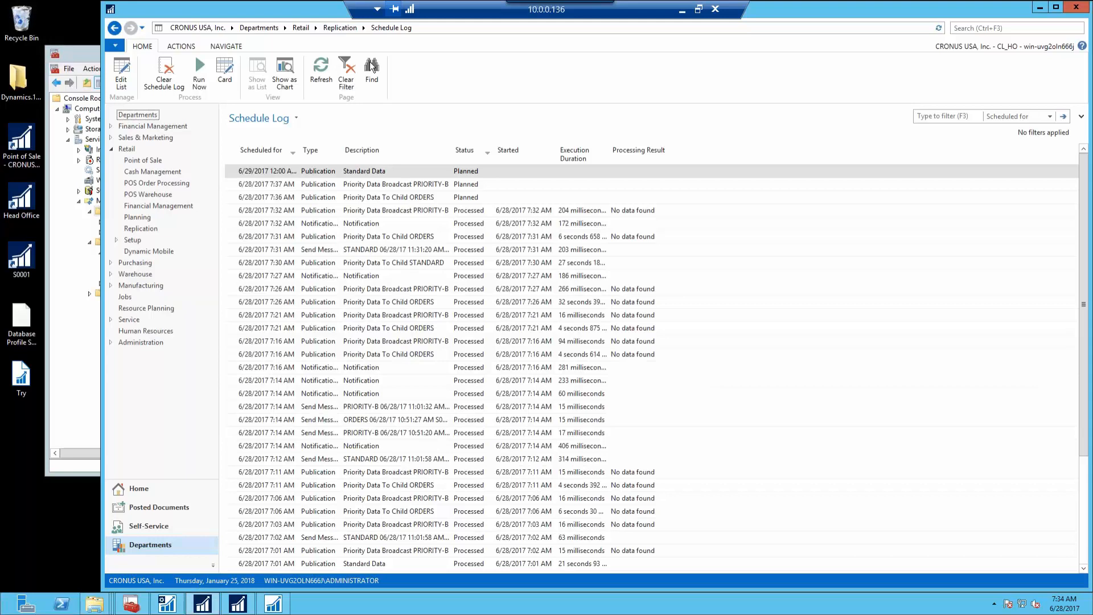
left_click(341, 27)
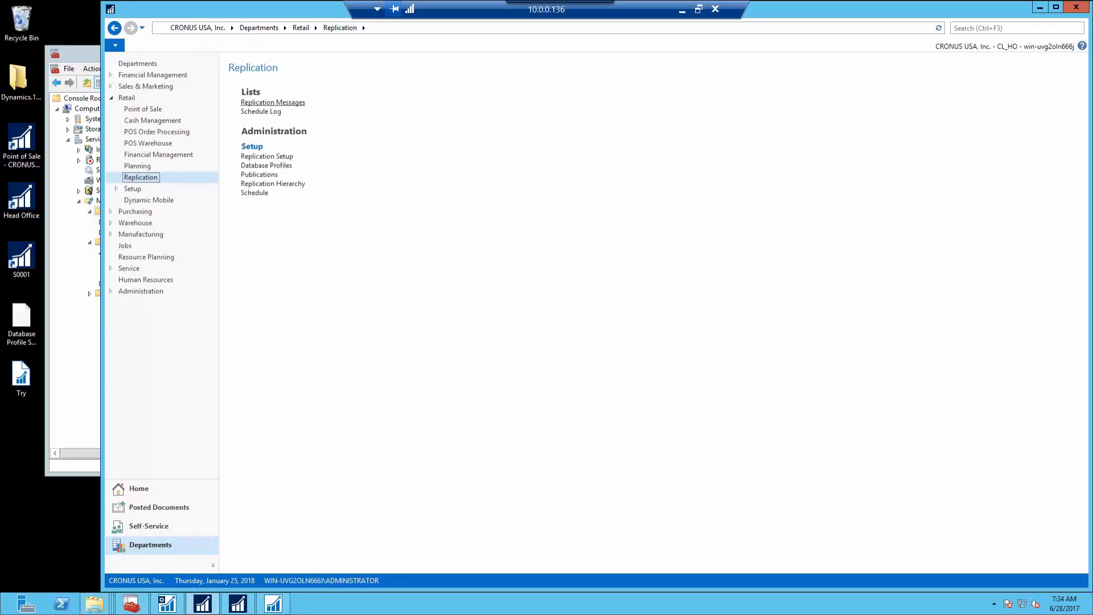
Select the failed STANDARD message in head office Replication Messages, then search 'sess' in the store client
left_click(272, 102)
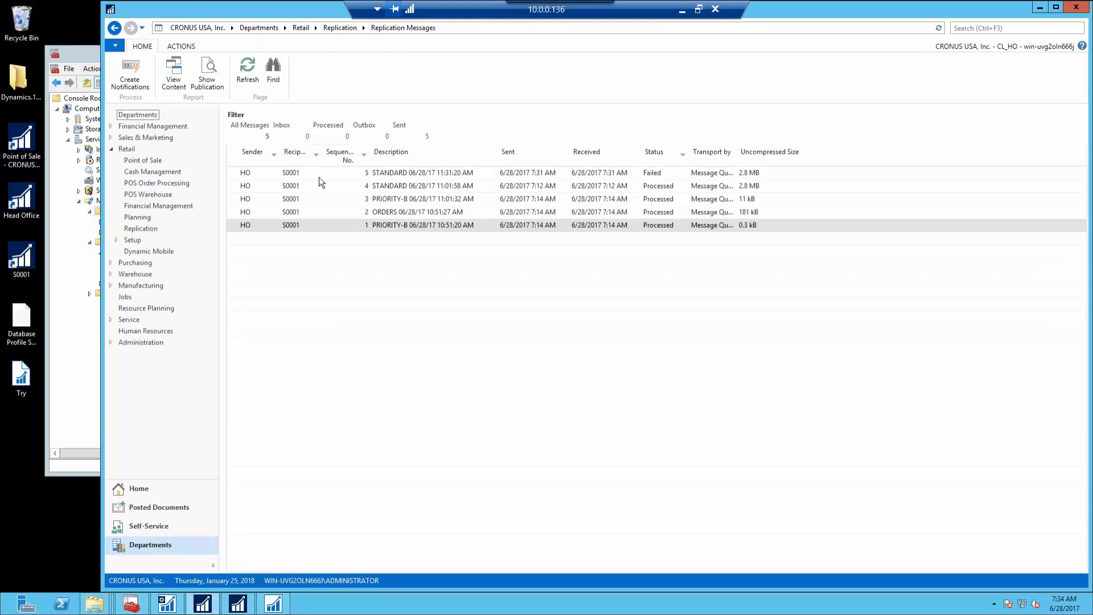
left_click(403, 176)
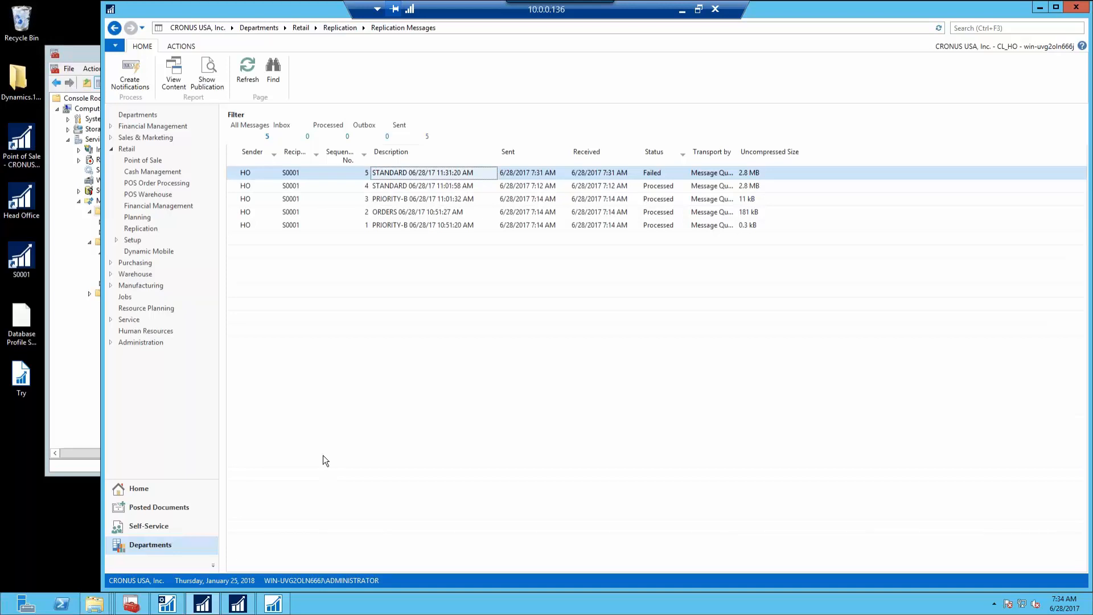
left_click(240, 608)
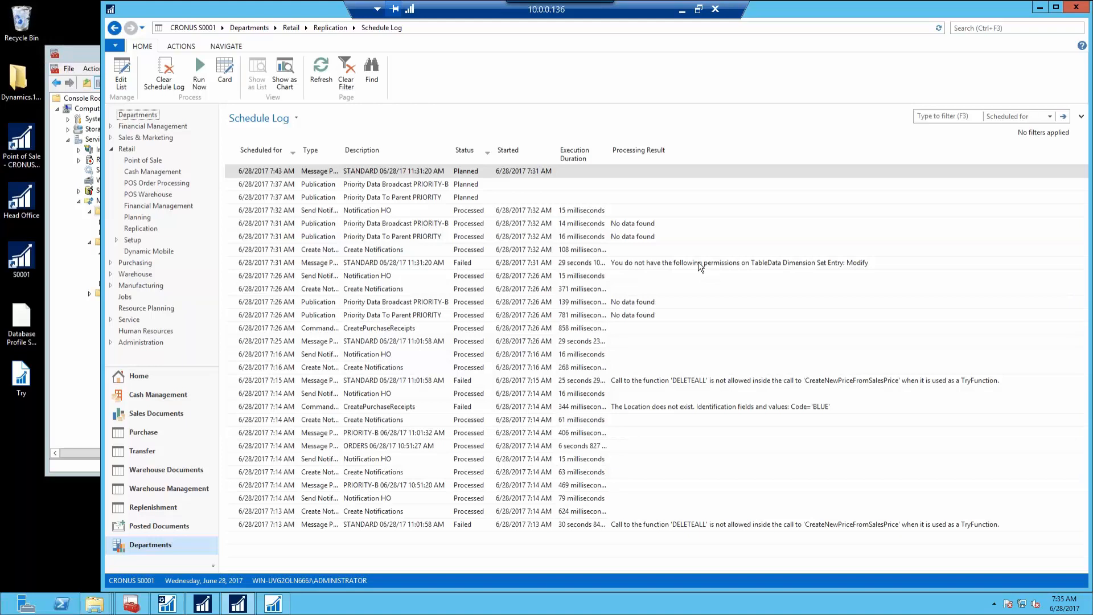
left_click(982, 30)
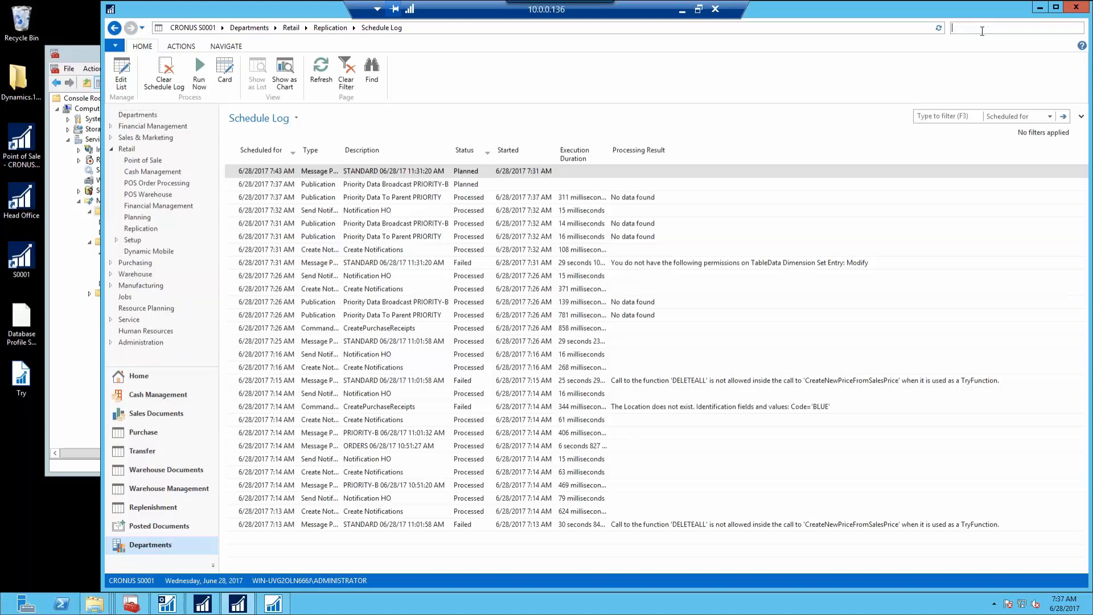
type("sess")
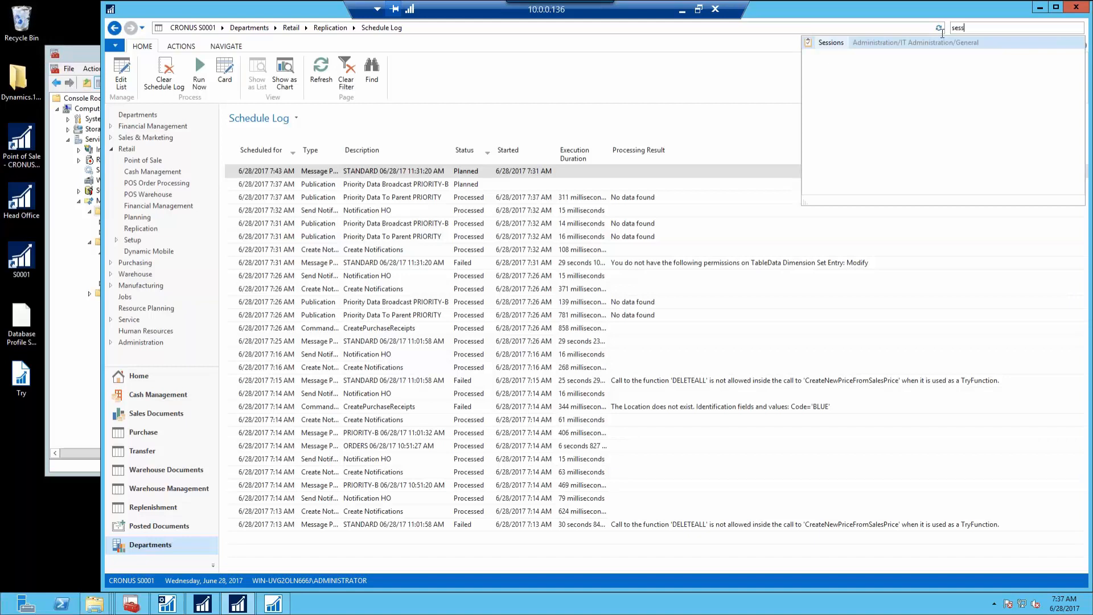
Open the Sessions list on the store server, accepting the security notice, then go up to Replication
left_click(831, 43)
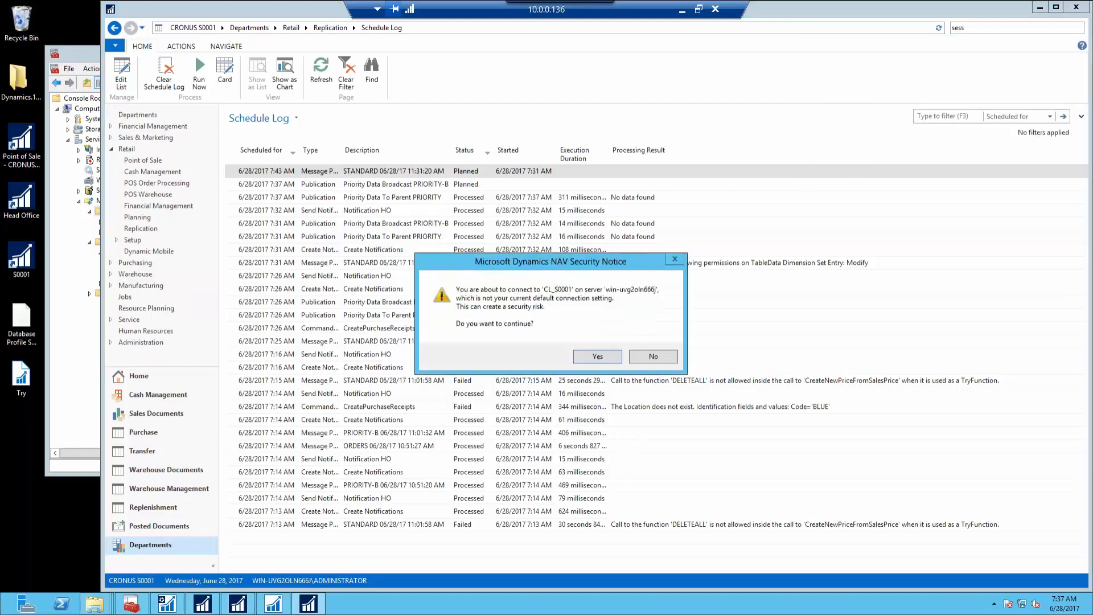
left_click(595, 356)
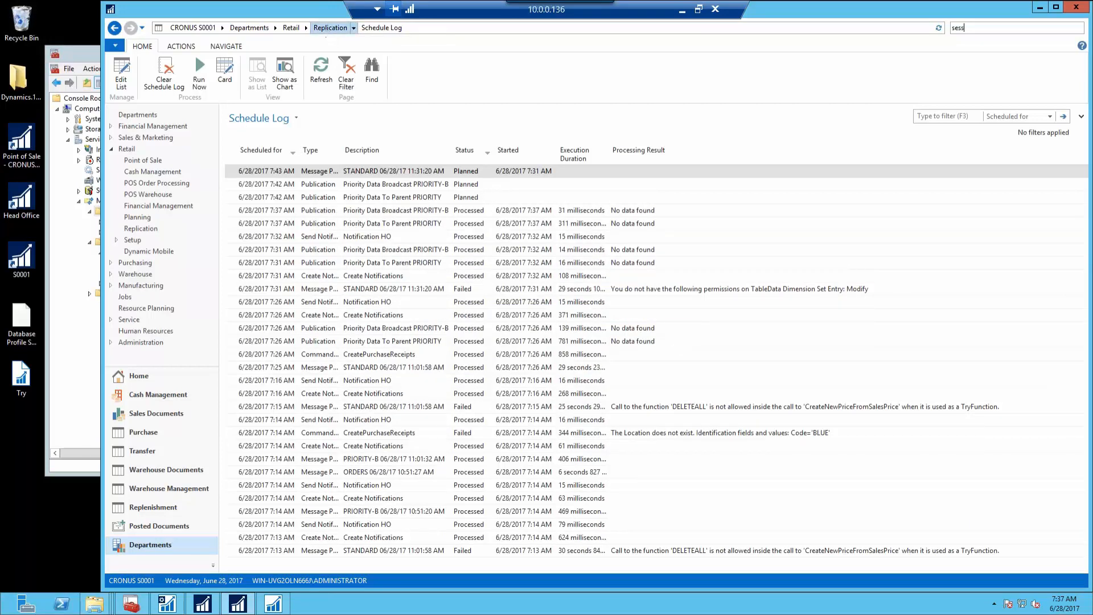
left_click(330, 28)
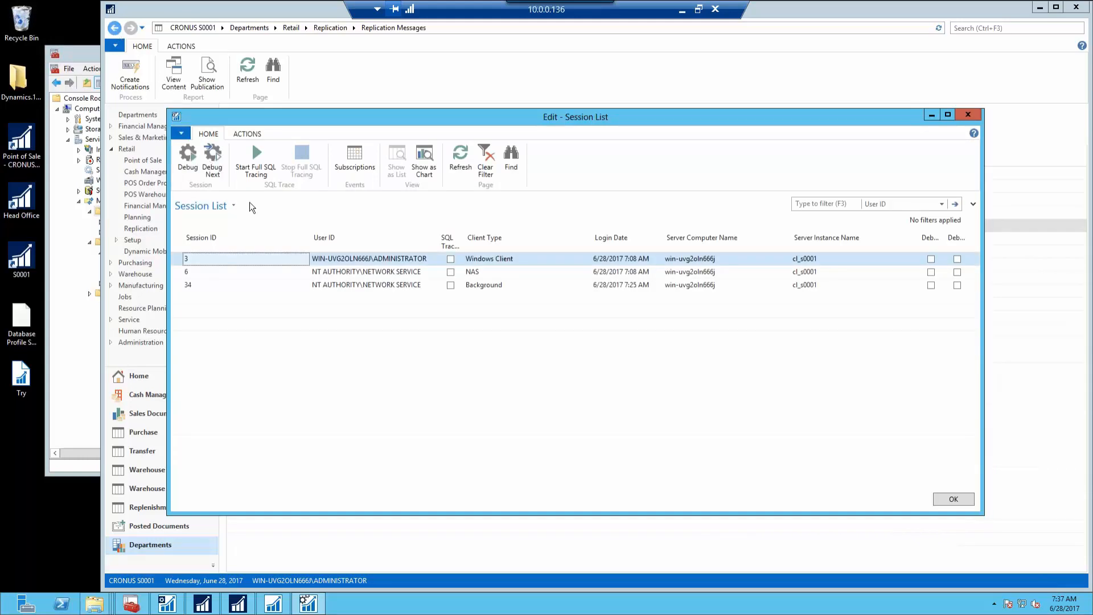
Set Debug Next on the Session List and return to the Replication page to trigger replication
left_click(217, 177)
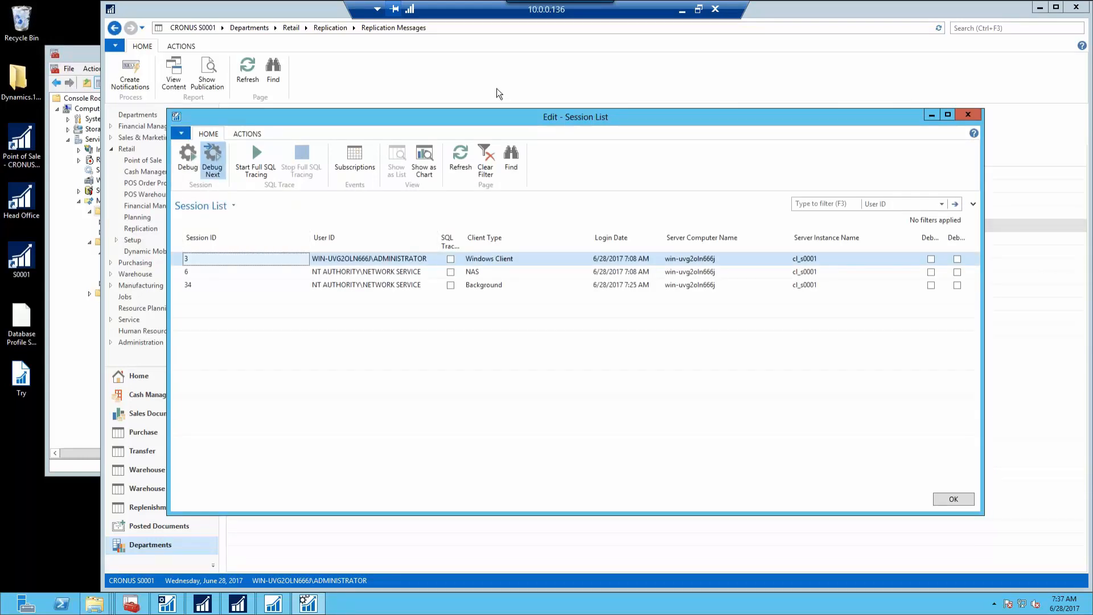
left_click(659, 78)
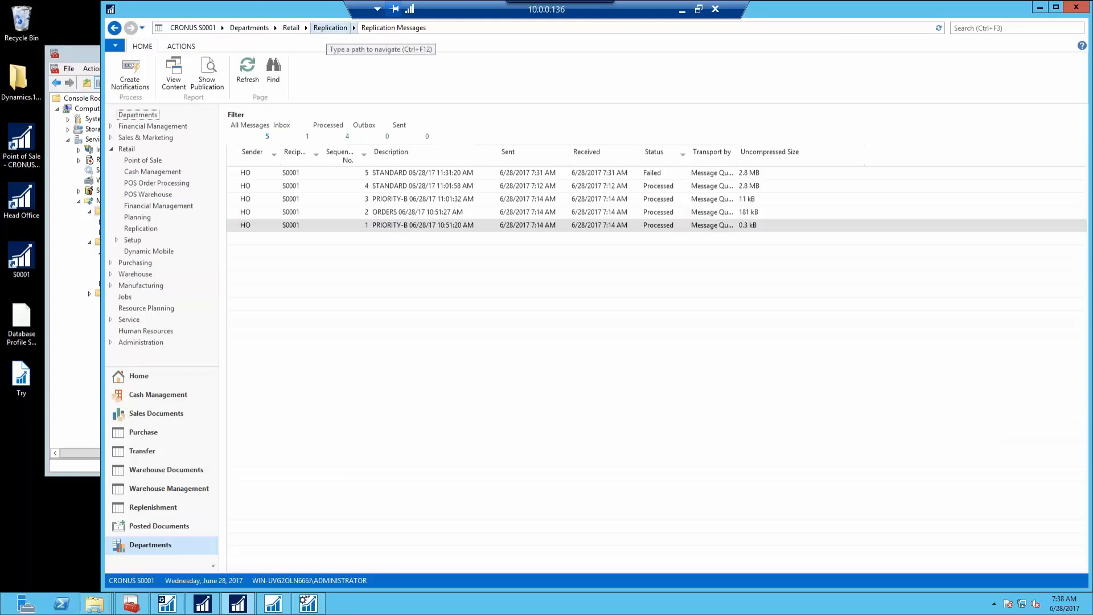
left_click(323, 27)
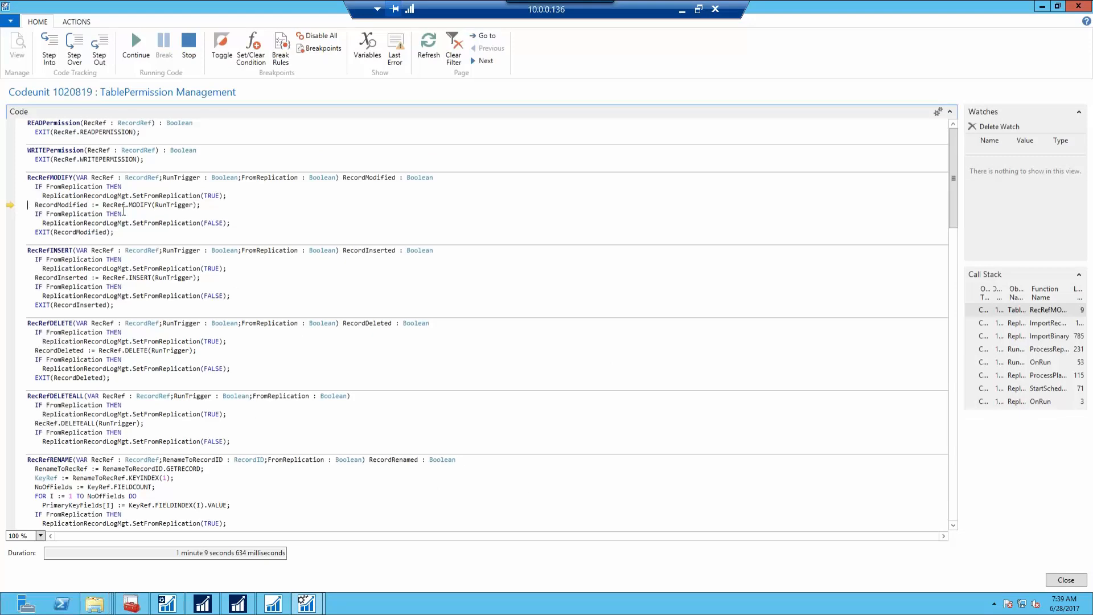
Continue past the TablePermission Management breakpoint and close the debugger
mouse_move(121, 207)
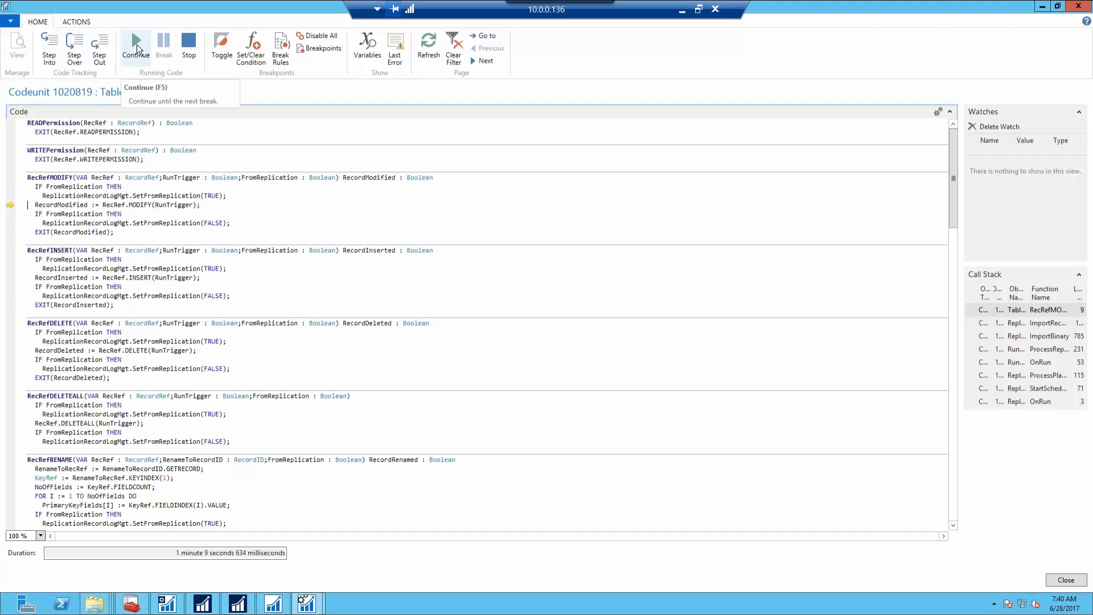
left_click(136, 44)
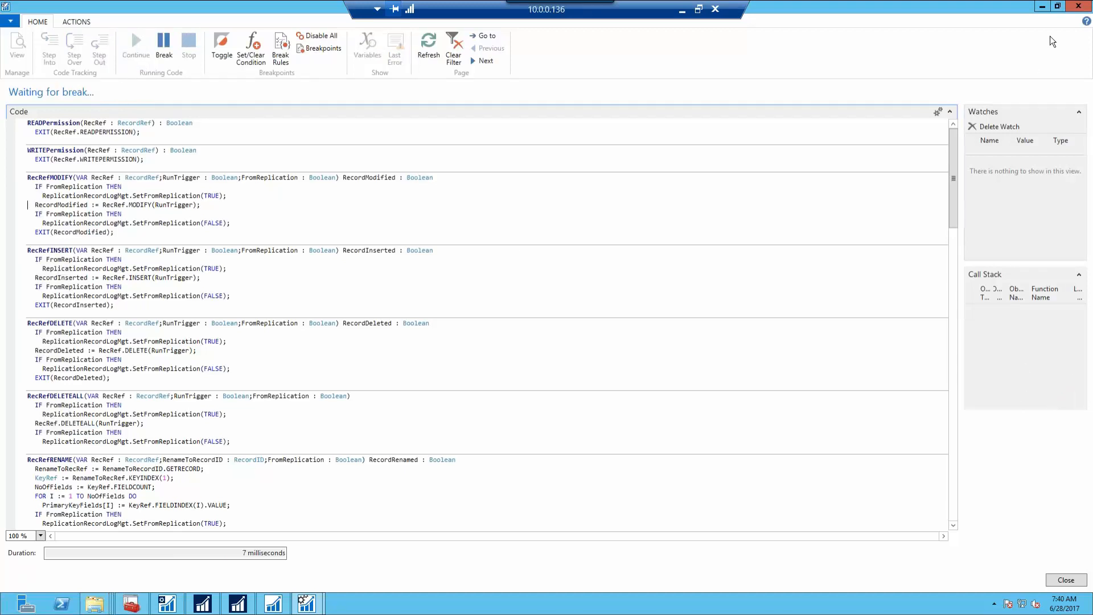
left_click(1080, 7)
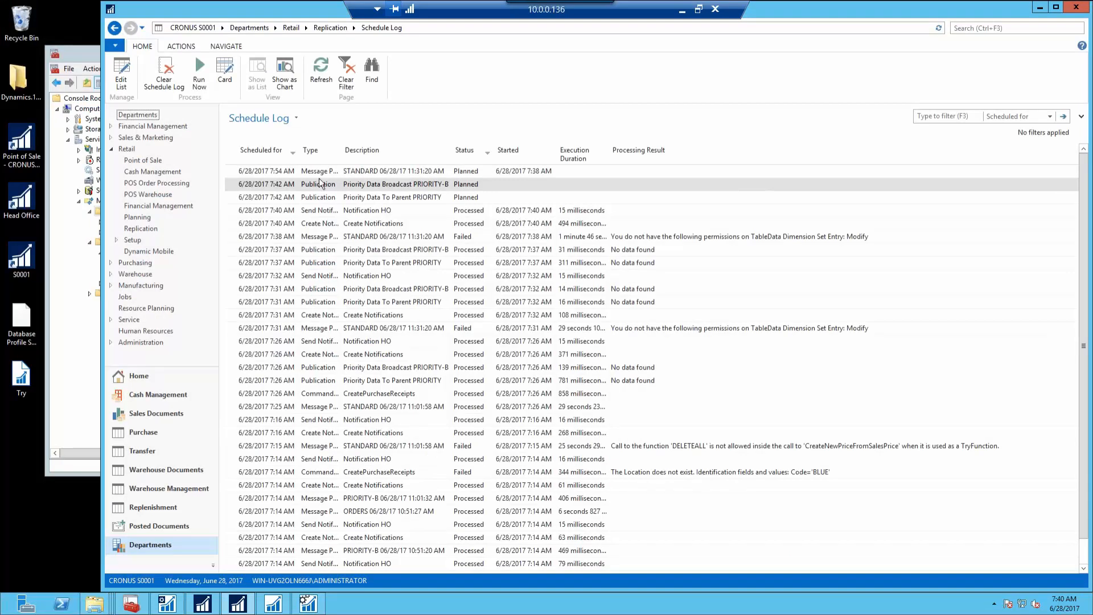
Go up to the Replication page and open the S0001 Replication Messages list
left_click(331, 28)
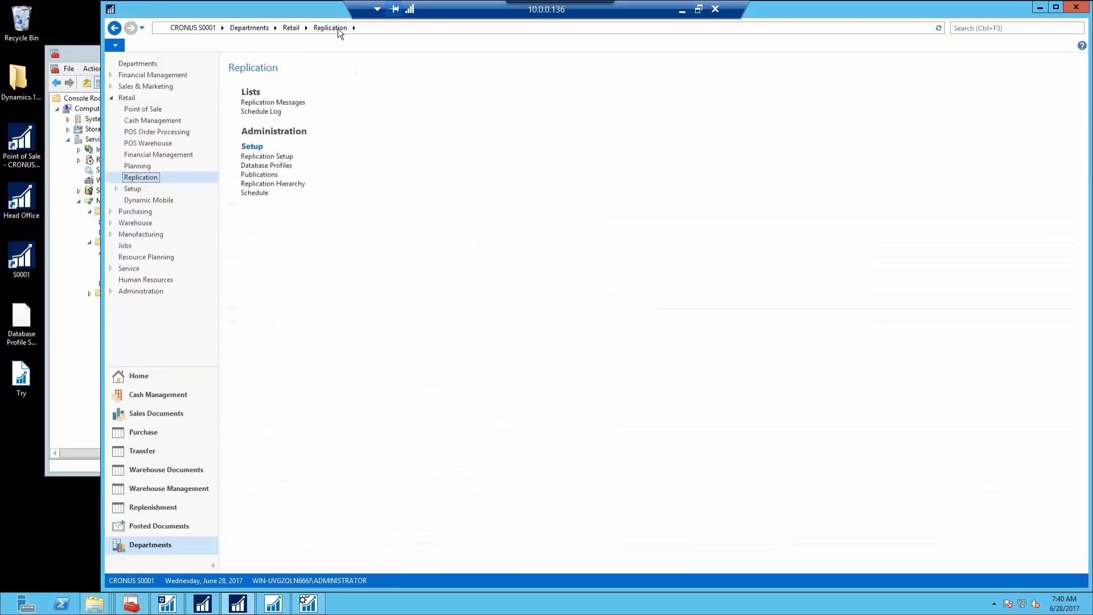
left_click(267, 104)
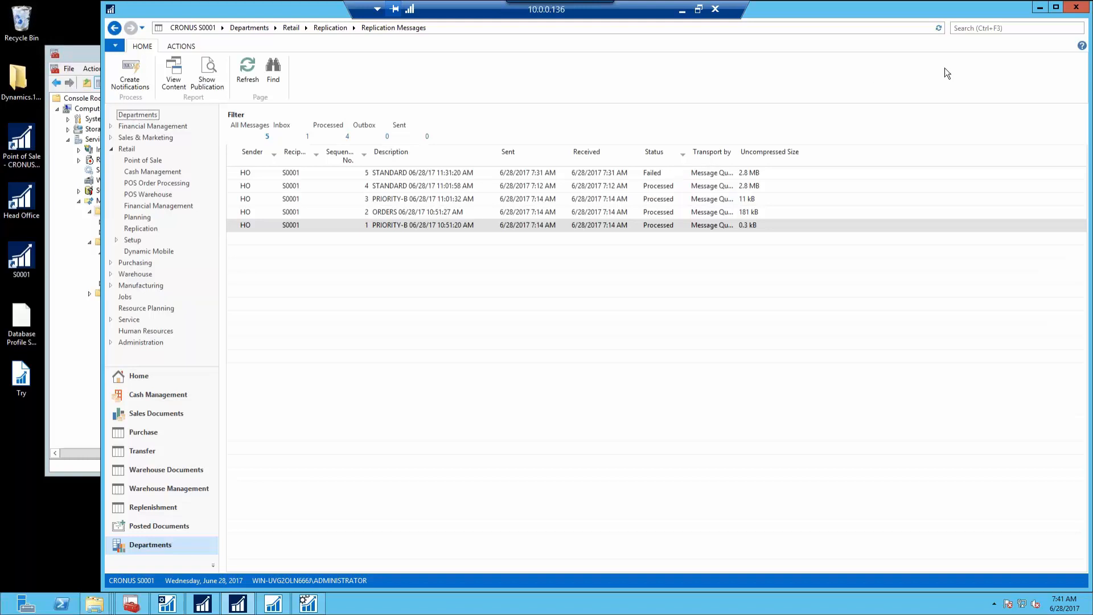
Search 'tax area' and open the Tax Areas page to check it
left_click(980, 28)
type("tax area")
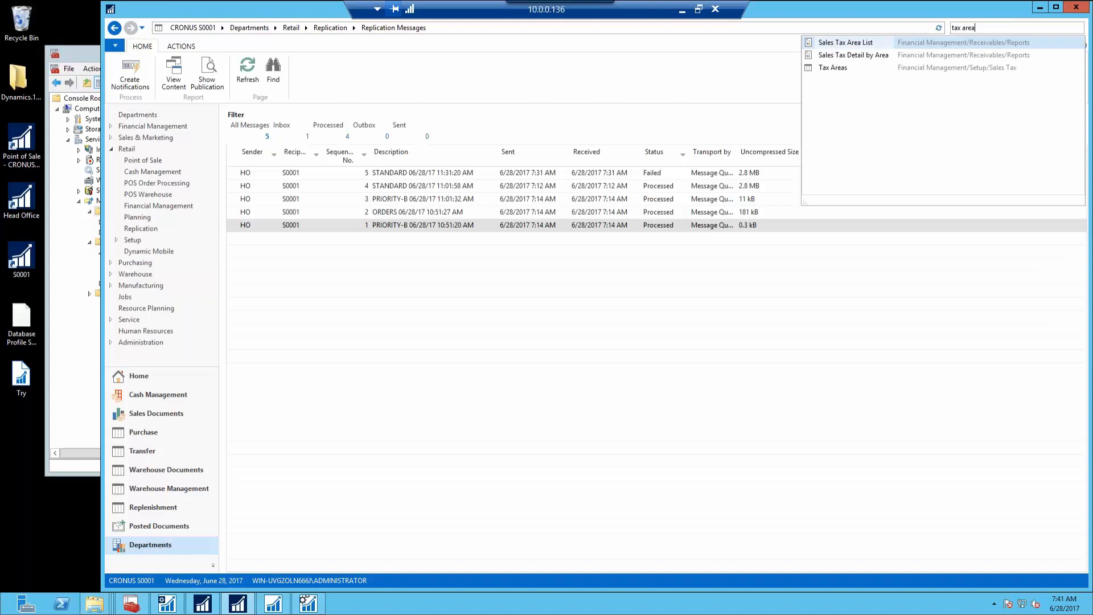
left_click(833, 68)
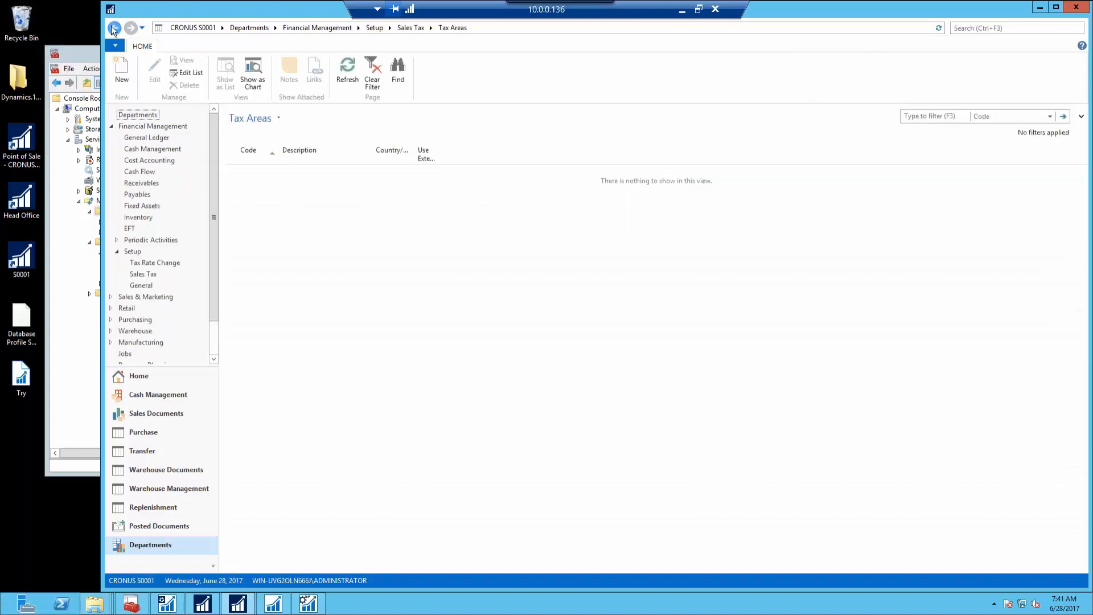
Change STANDARD message 5's status from Failed to Processed, then return to the Replication page
left_click(114, 28)
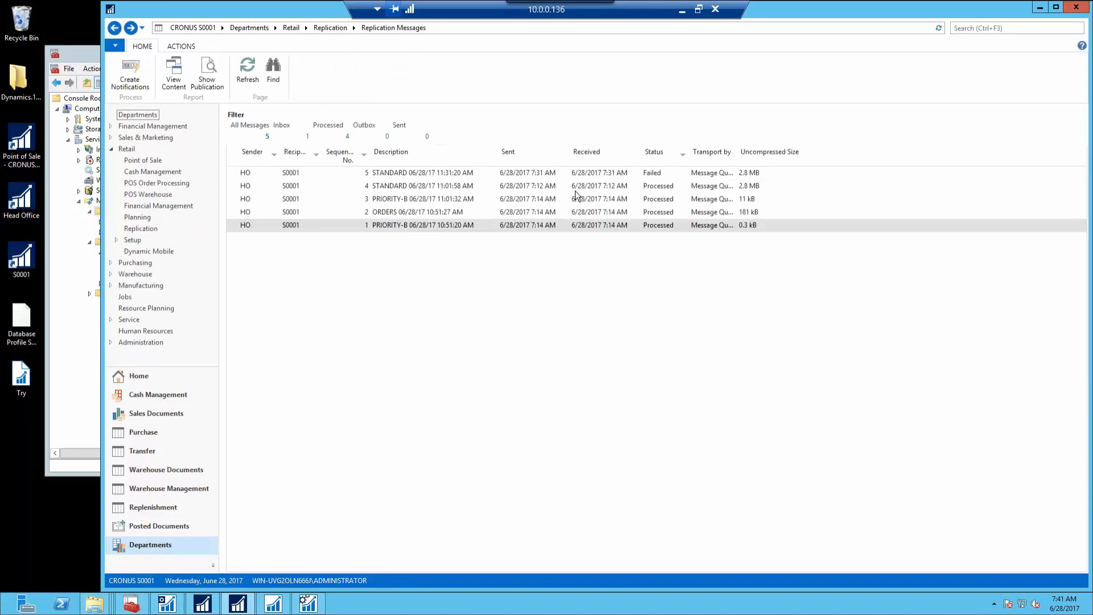
left_click(669, 174)
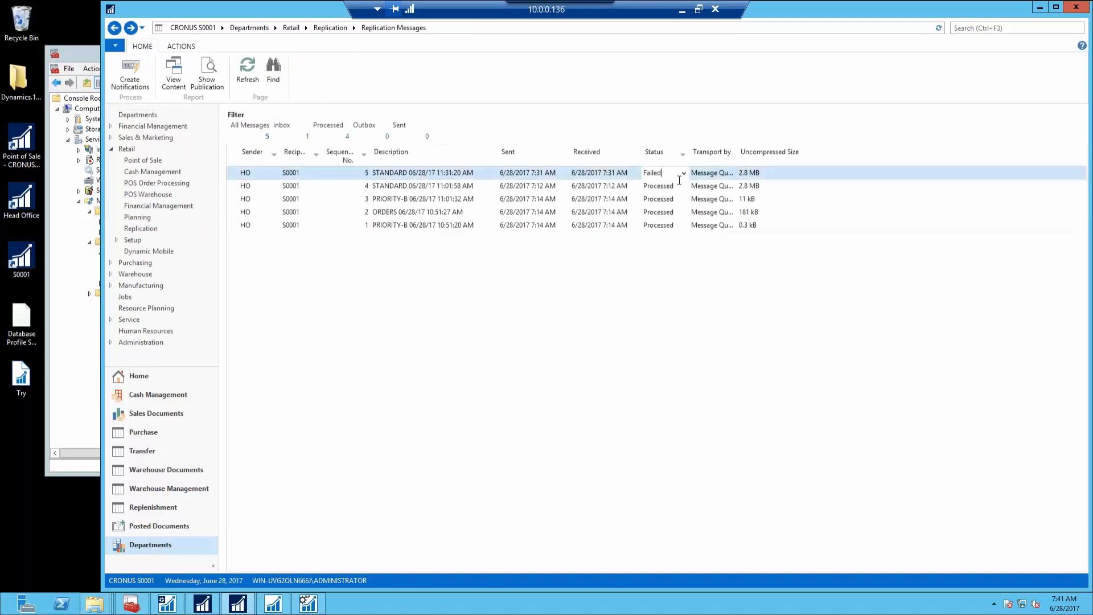
mouse_move(685, 173)
left_click(683, 173)
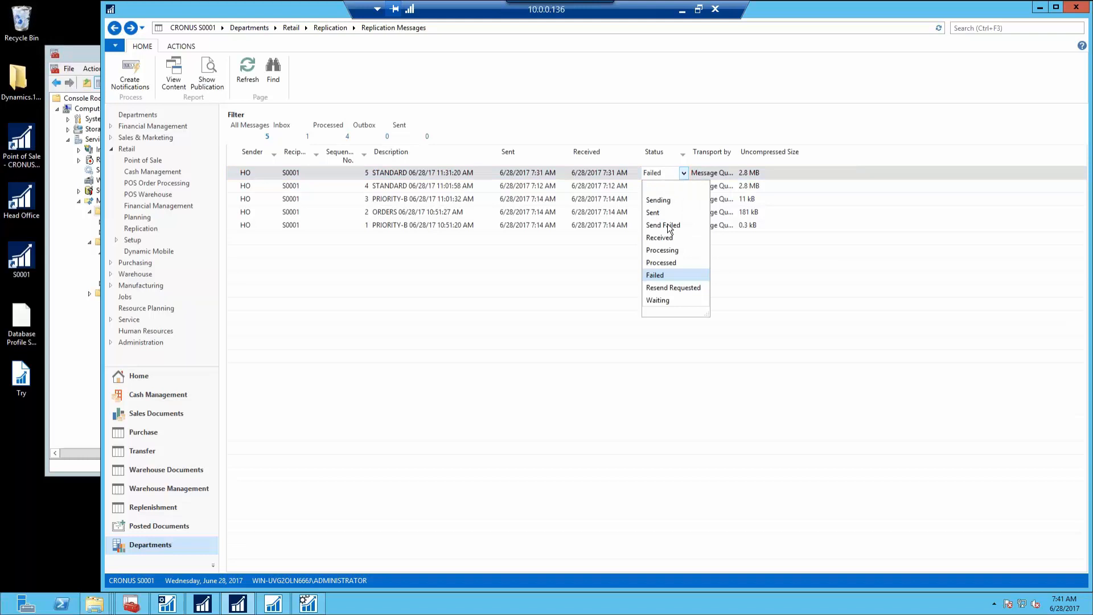
left_click(668, 263)
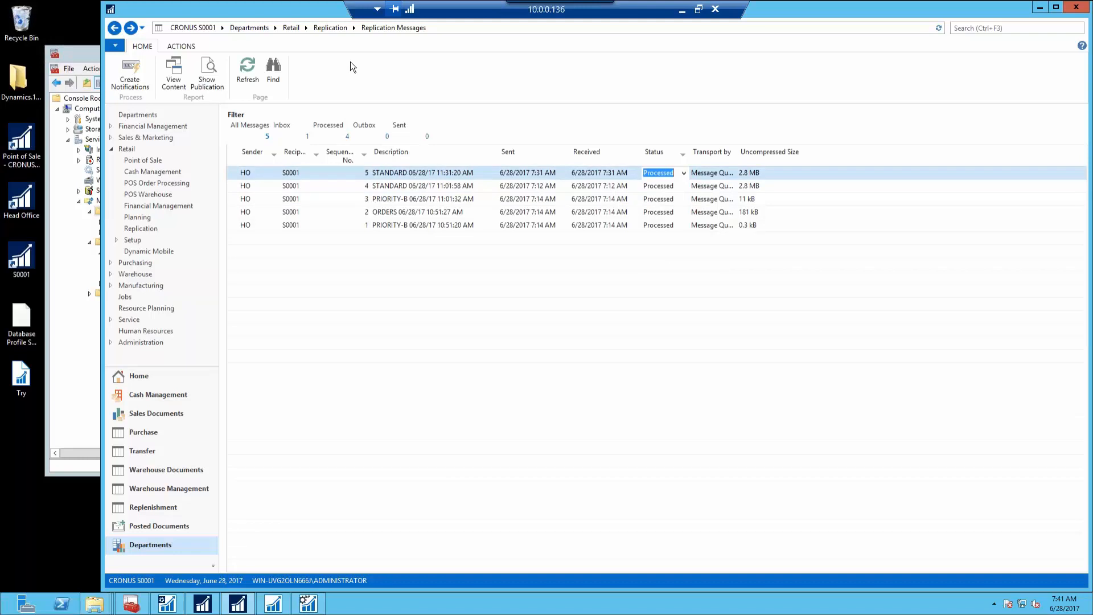
left_click(330, 28)
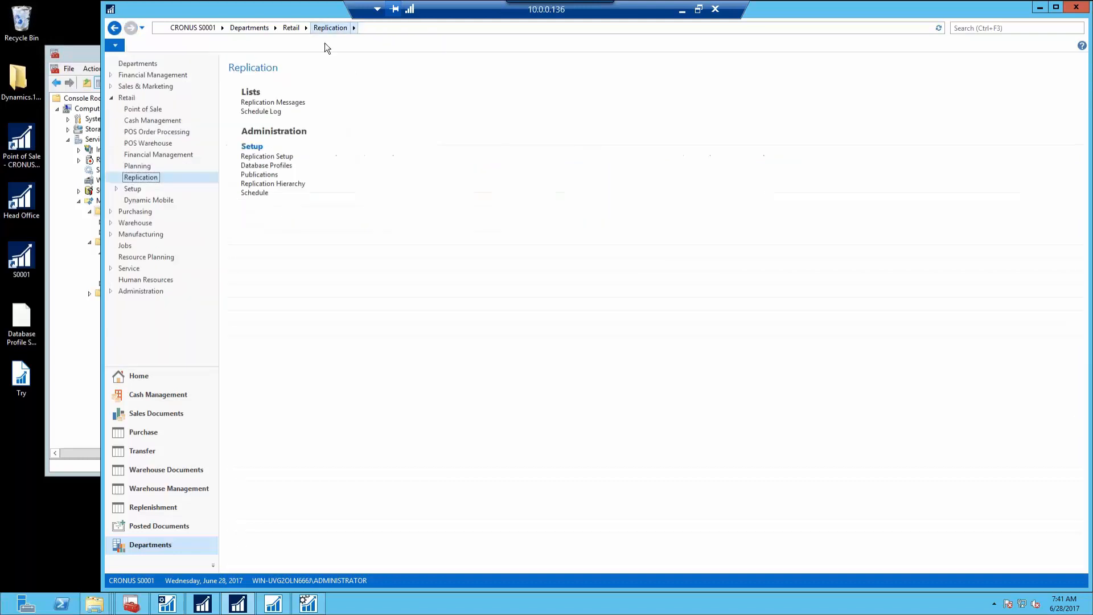
Clear the entire S0001 replication schedule log, then switch to the CRONUS USA head-office client
left_click(260, 111)
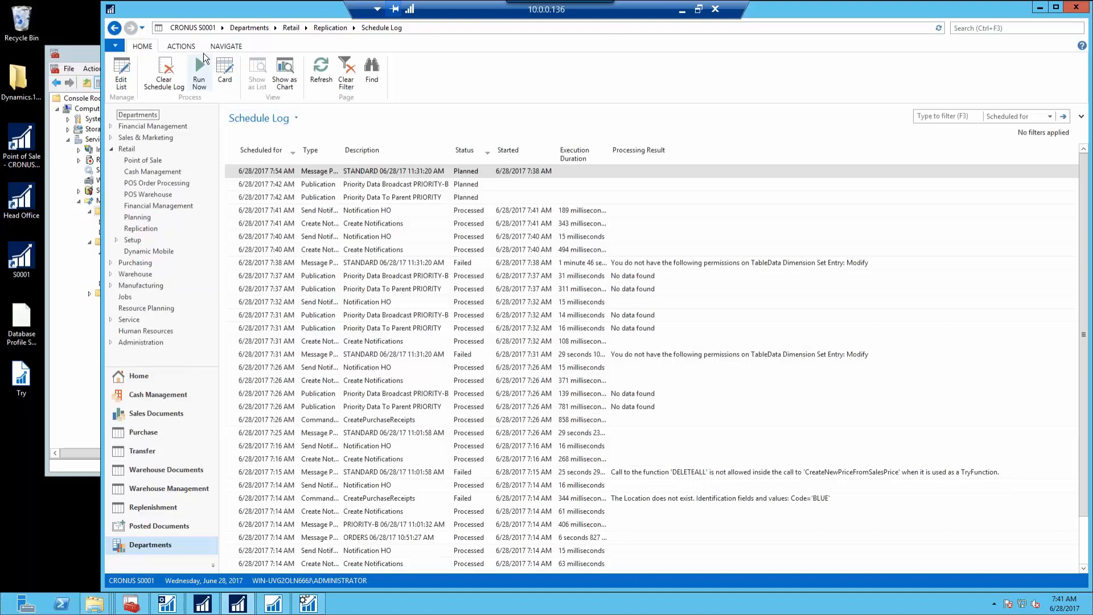
left_click(173, 78)
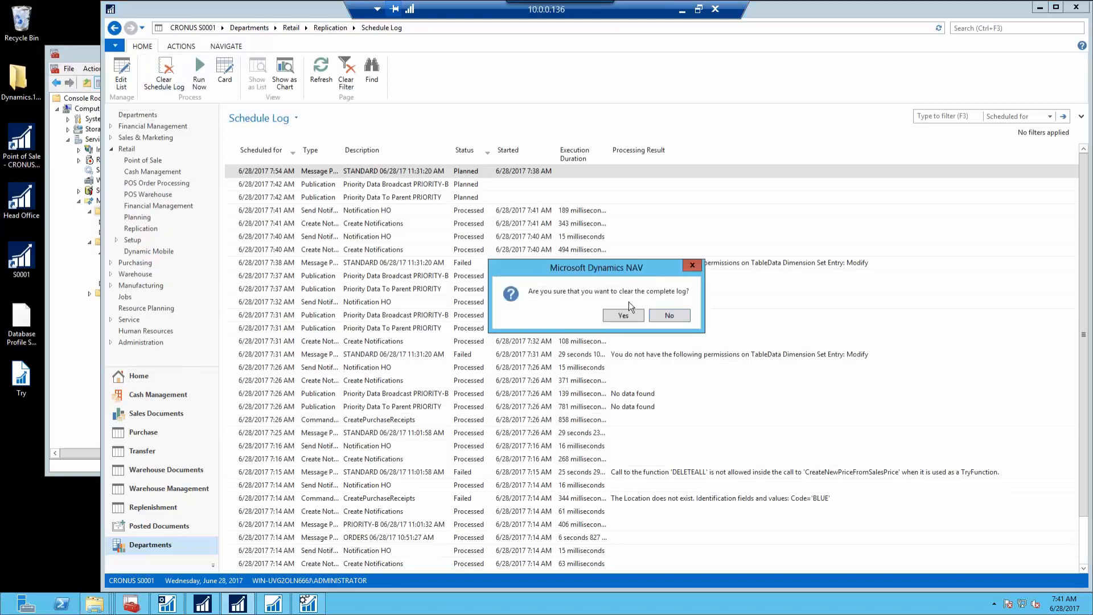
left_click(624, 316)
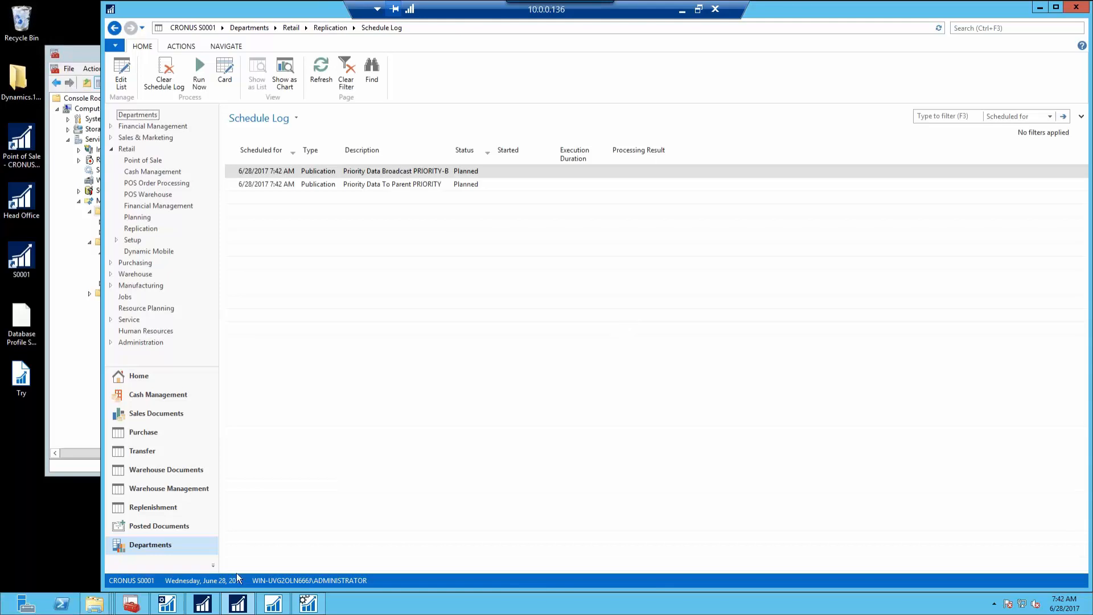
left_click(202, 602)
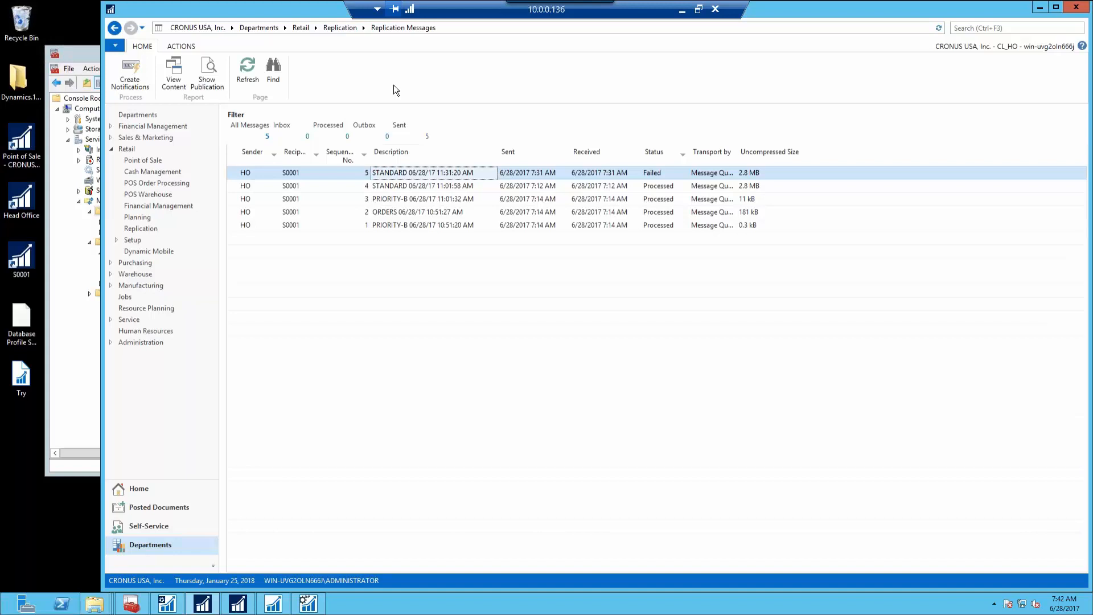
Open the STANDARD publication card for editing from Replication > Publications
left_click(333, 27)
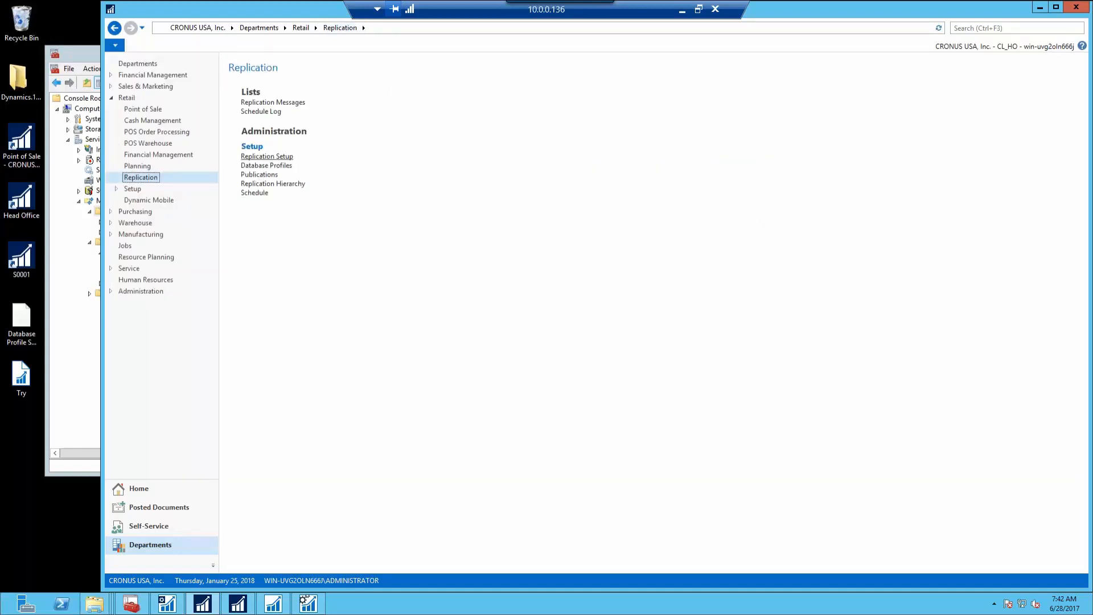
left_click(263, 175)
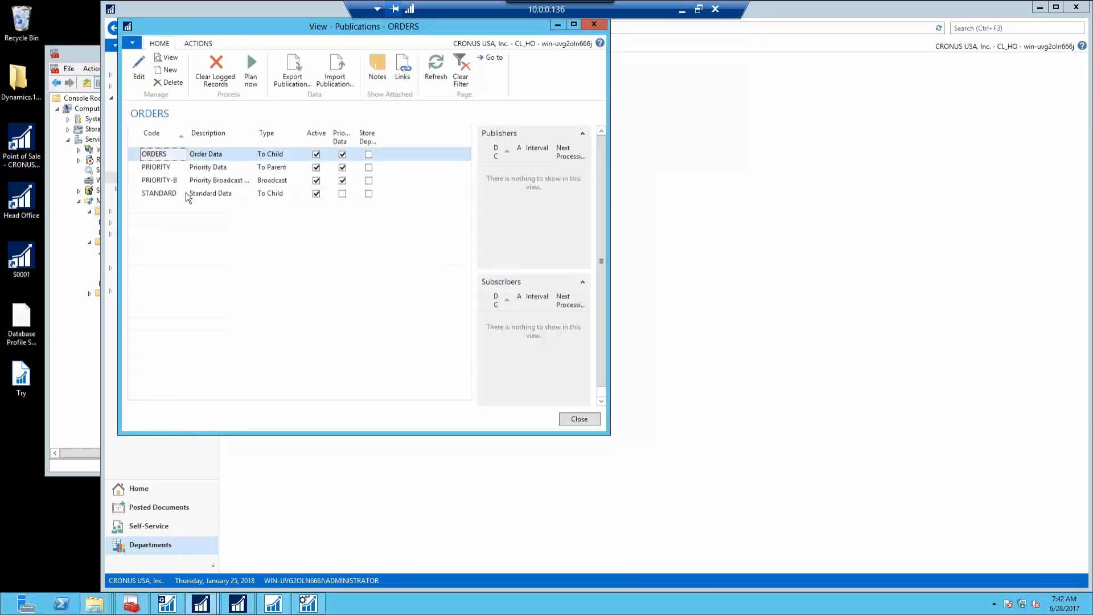
left_click(176, 195)
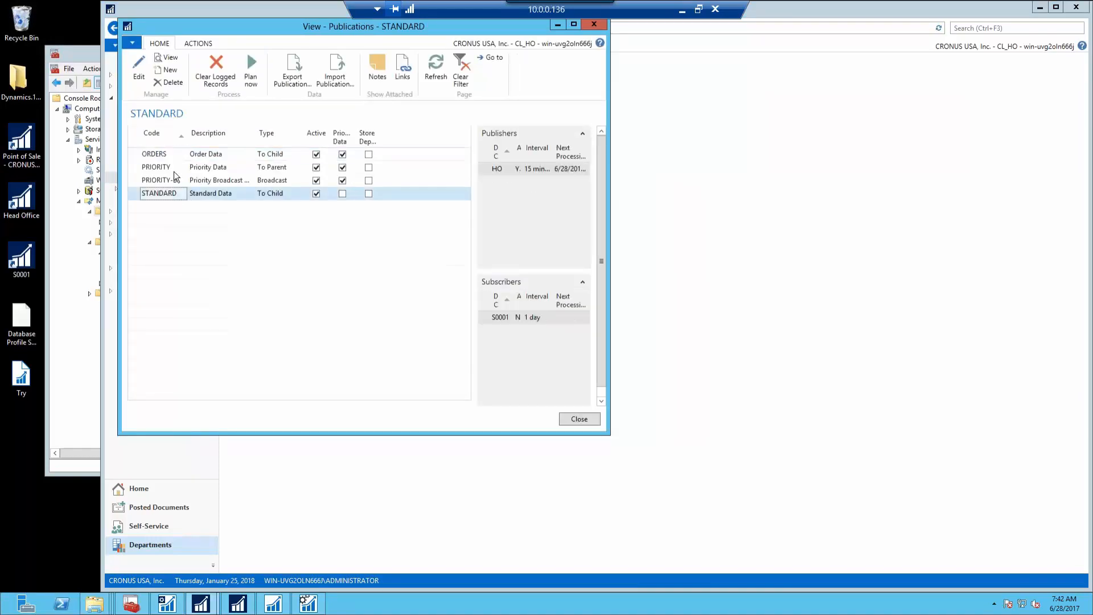
left_click(137, 78)
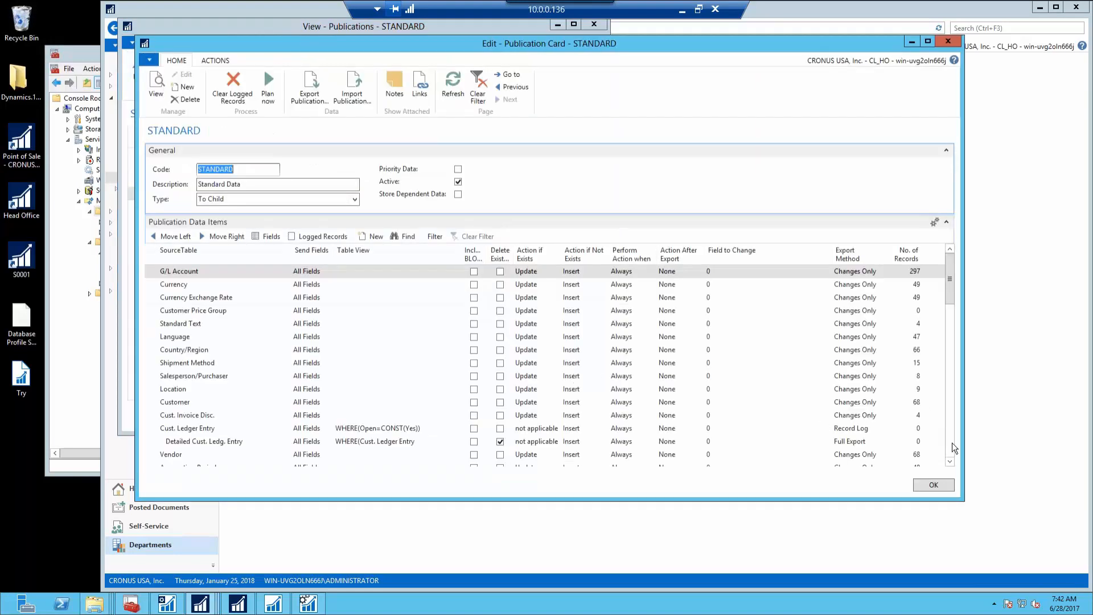
Scroll the Publication Data Items and select the Tax Area row
left_click(952, 442)
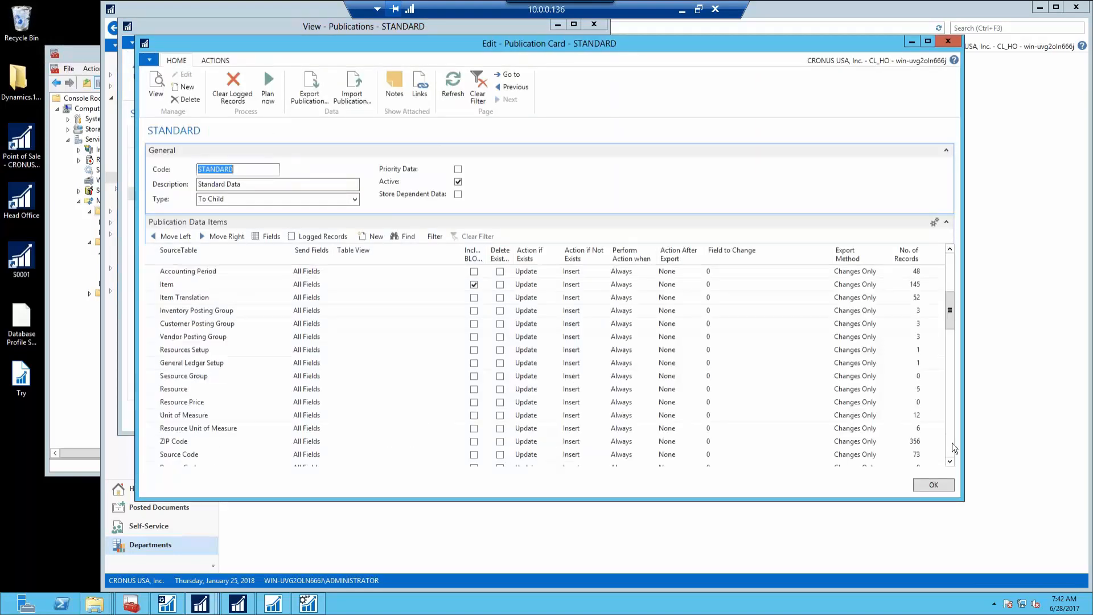
left_click(952, 443)
left_click(952, 442)
left_click(952, 442)
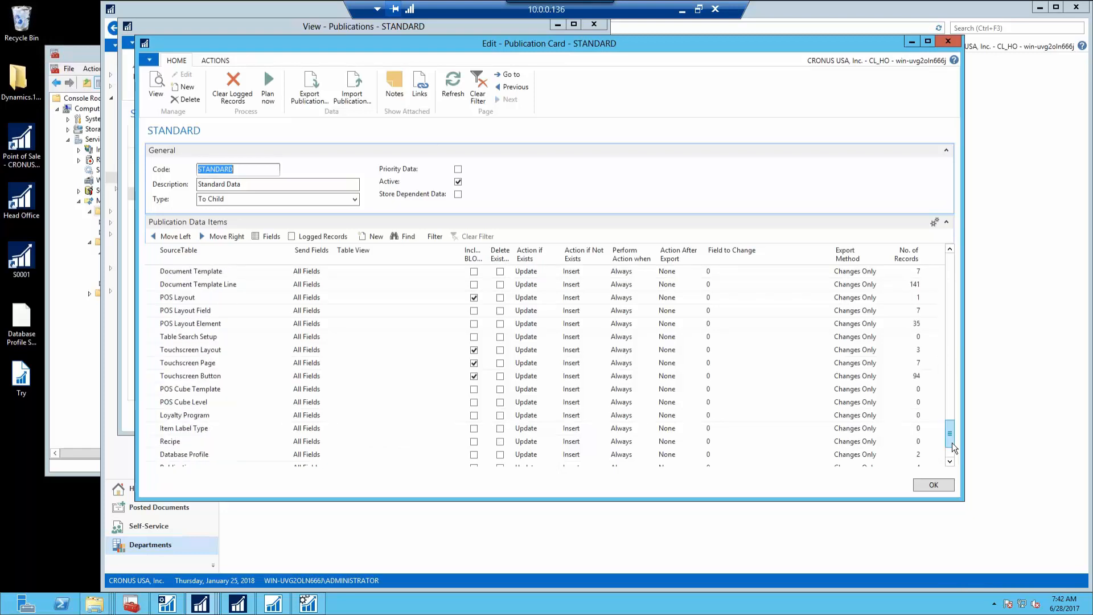
left_click(949, 368)
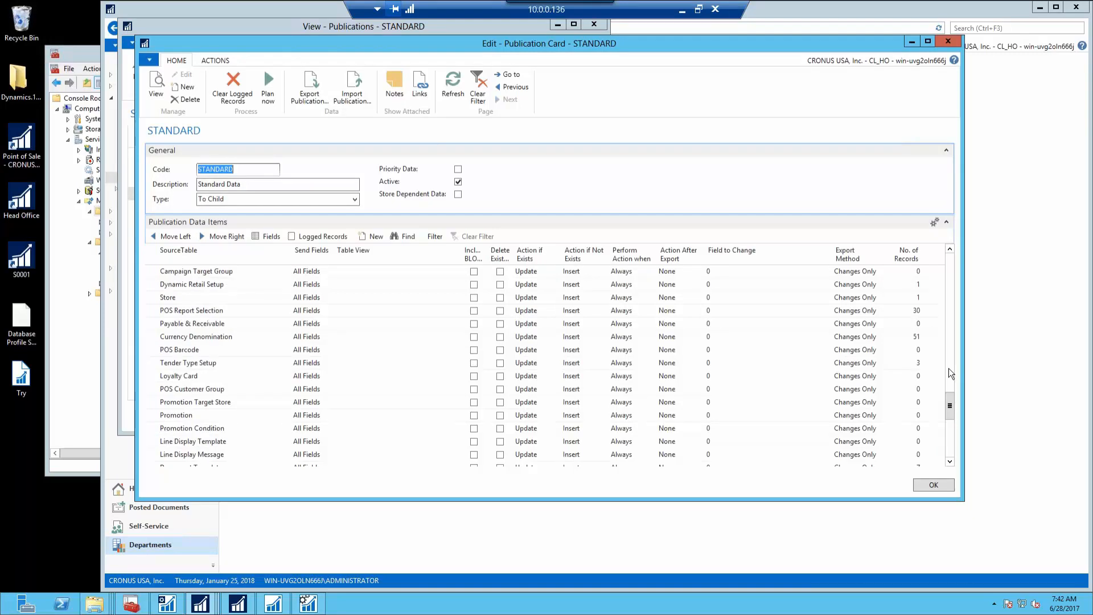
left_click(948, 372)
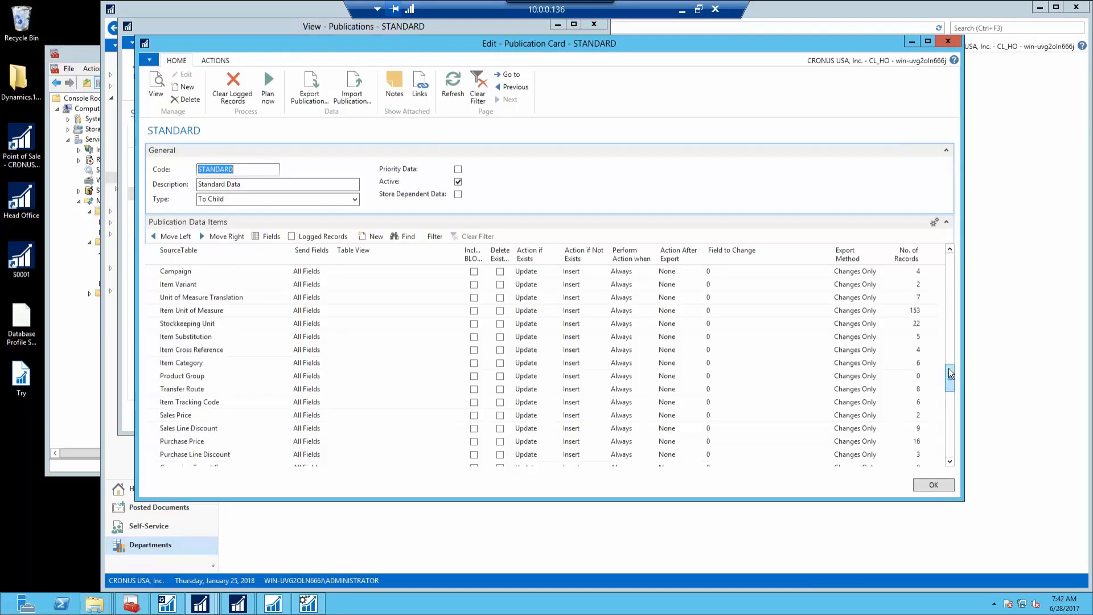
left_click(950, 342)
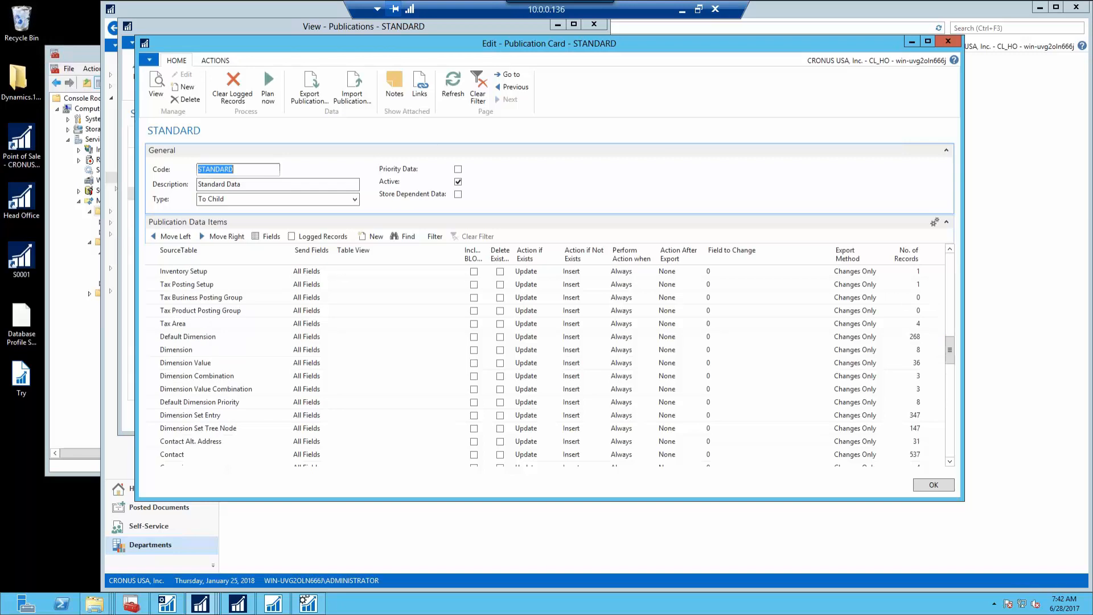
left_click(218, 319)
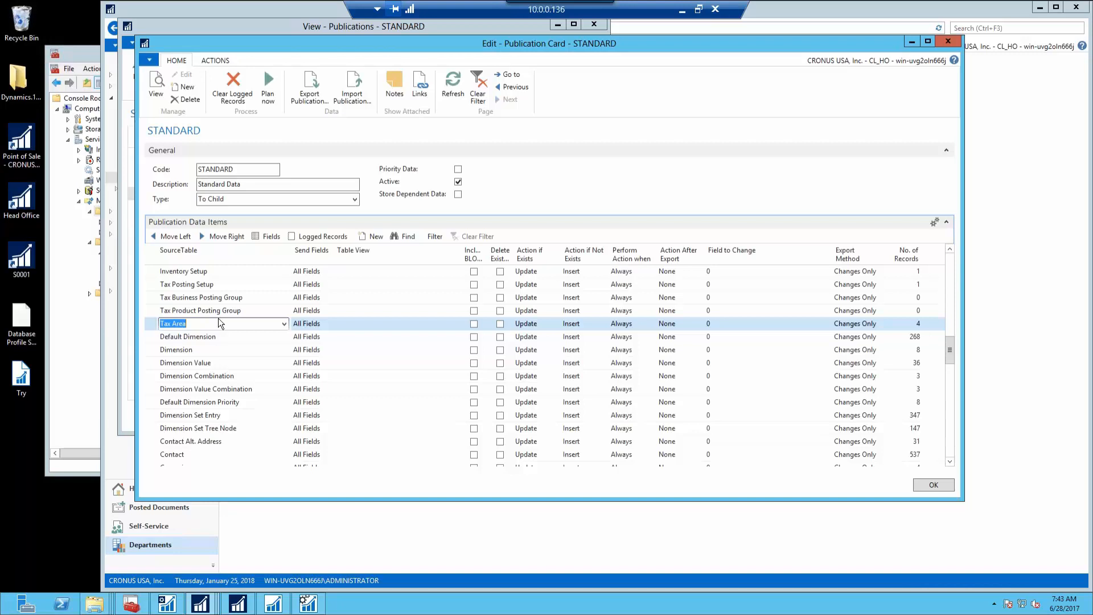
Delete all four logged Tax Area records and close the log with OK
left_click(314, 237)
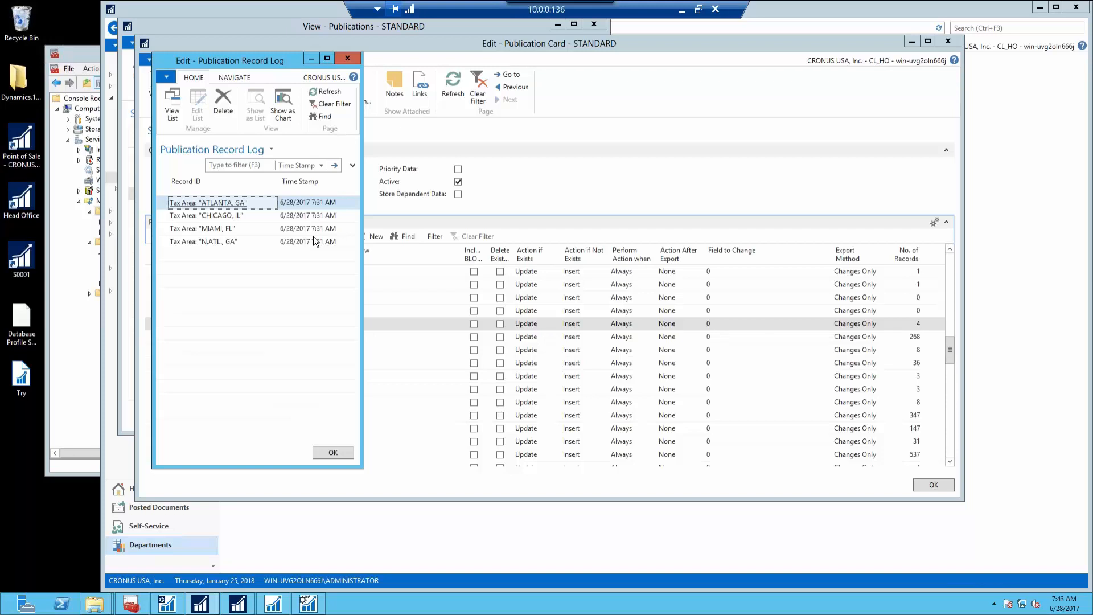
left_click(315, 241, "shift")
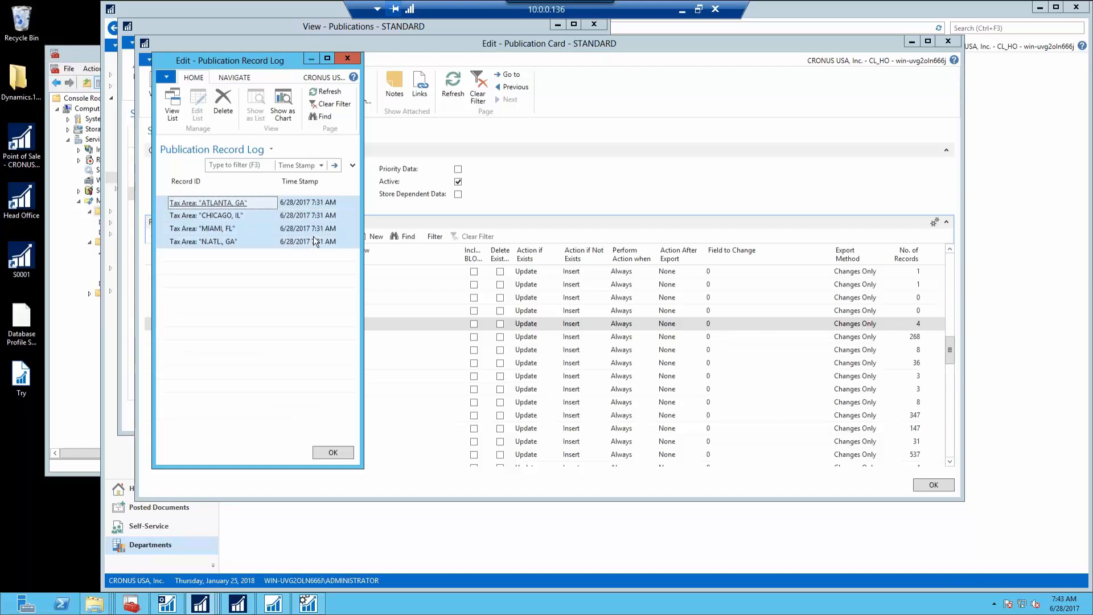
left_click(223, 103)
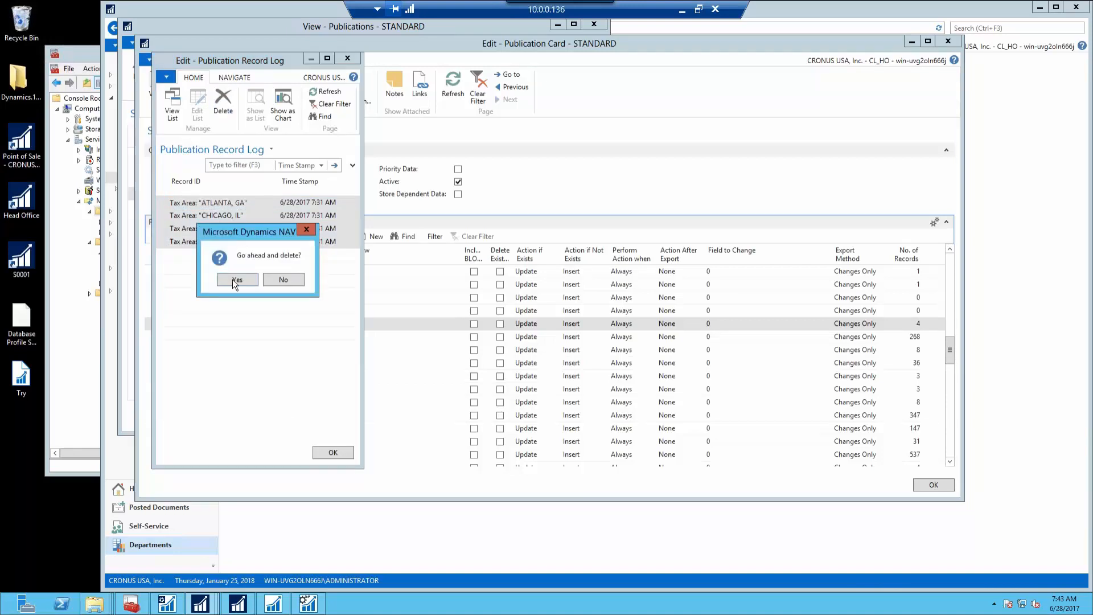
left_click(236, 279)
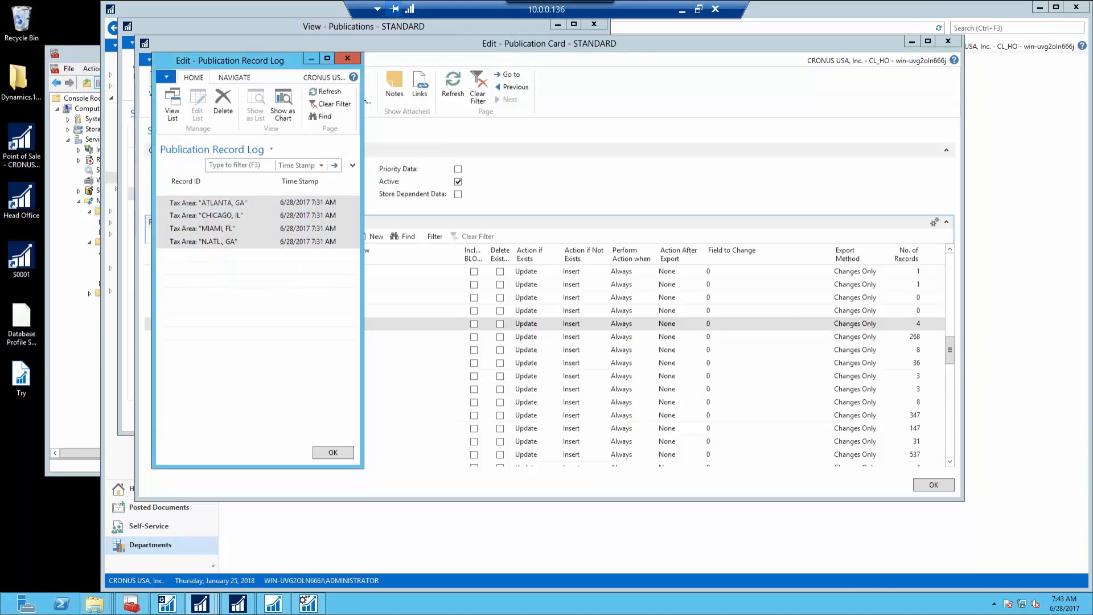
left_click(330, 454)
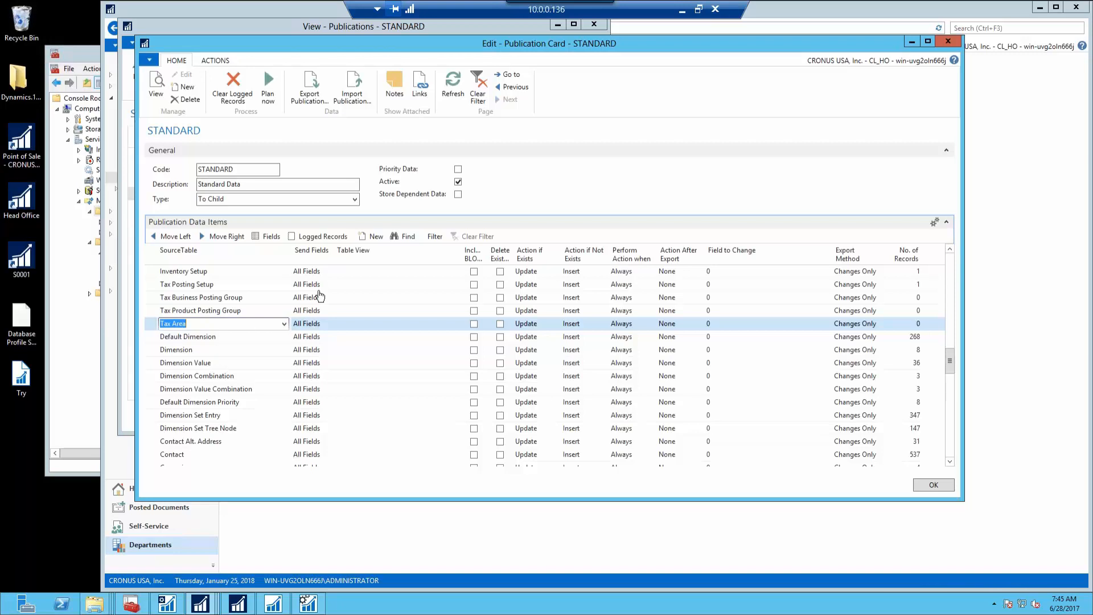
Plan the STANDARD publication to run now and close its card
left_click(278, 95)
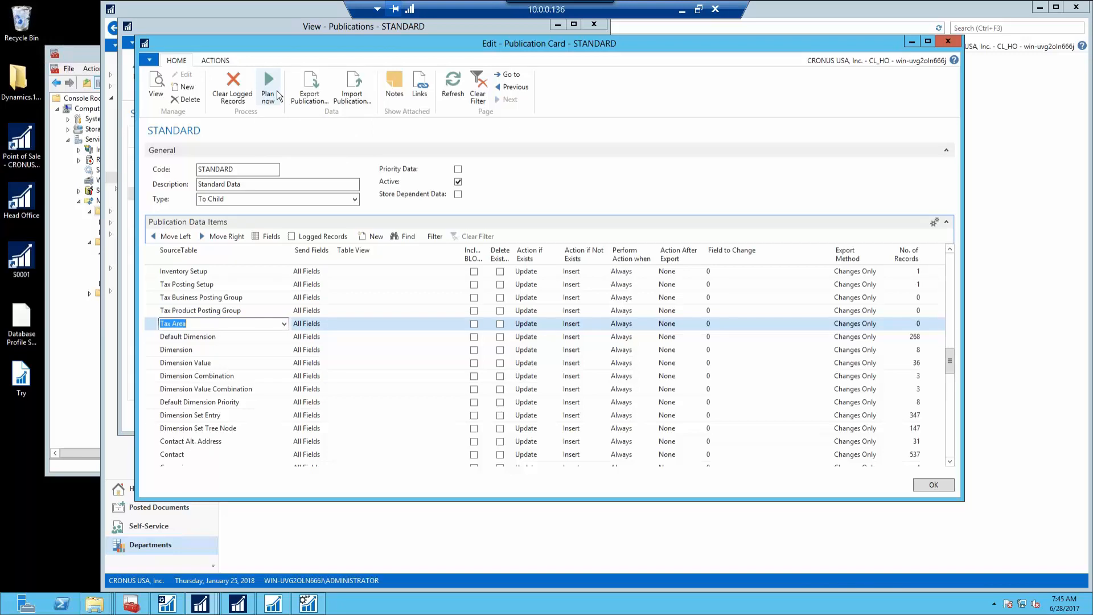
left_click(959, 44)
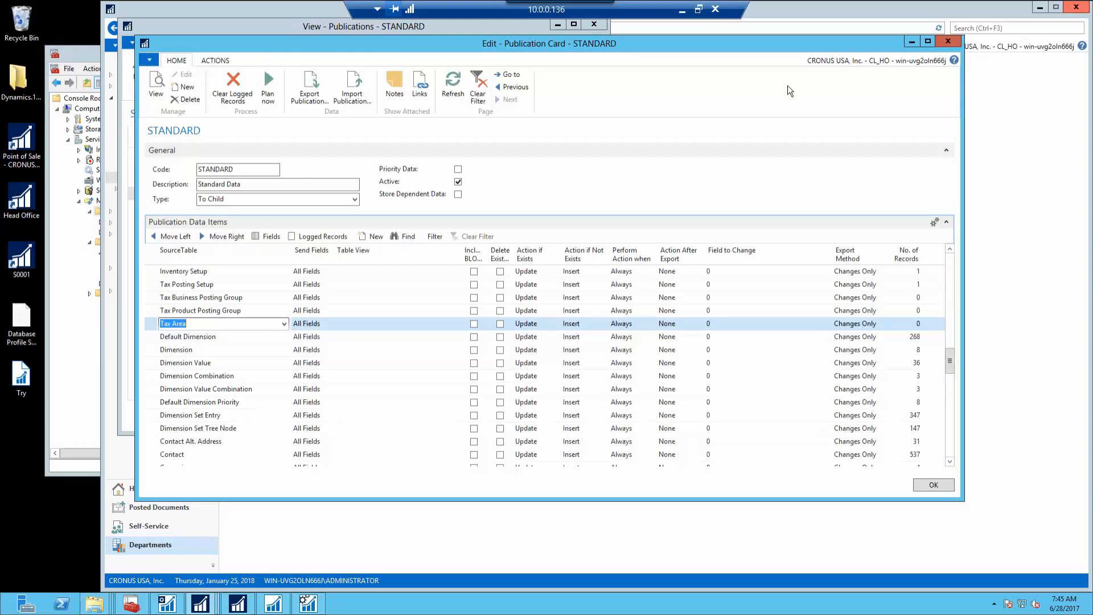
Open the head-office Replication Messages and refresh until the new 20 kB STANDARD message 6 shows Processed
left_click(596, 25)
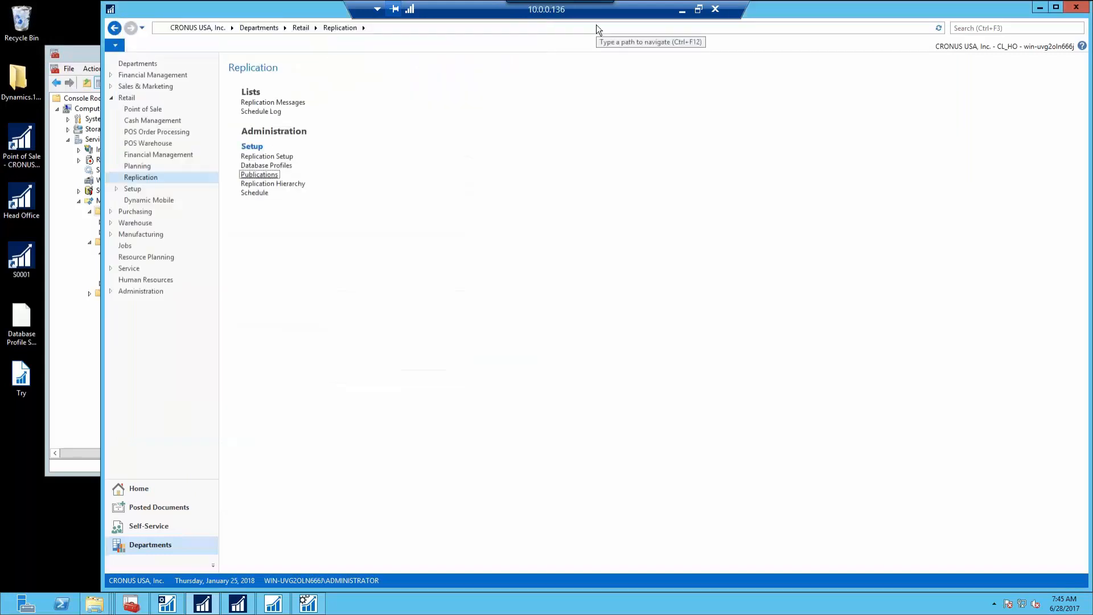
left_click(283, 103)
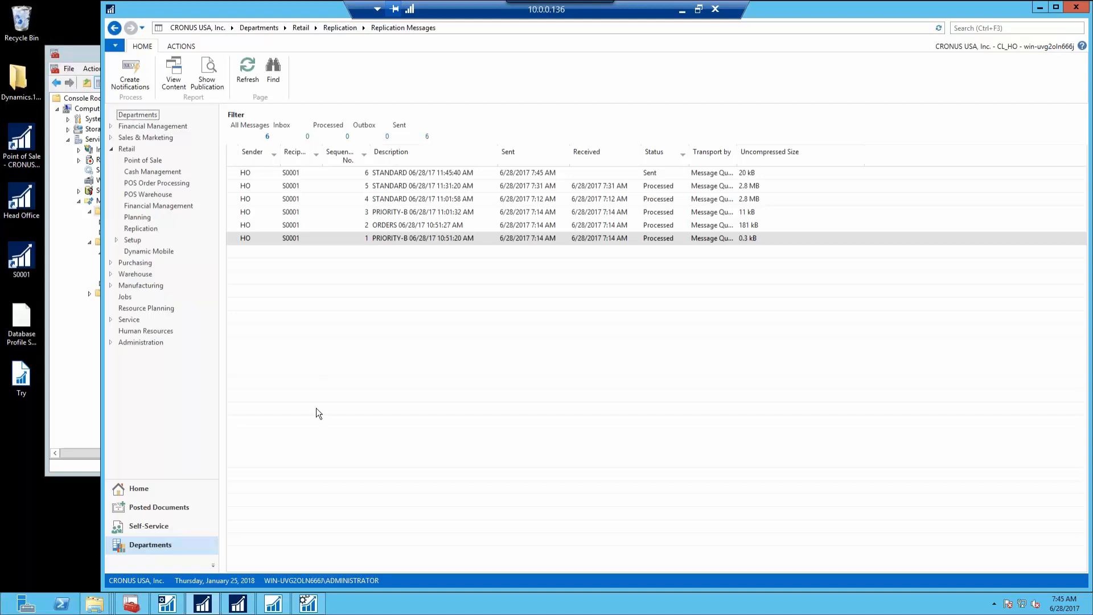
left_click(238, 602)
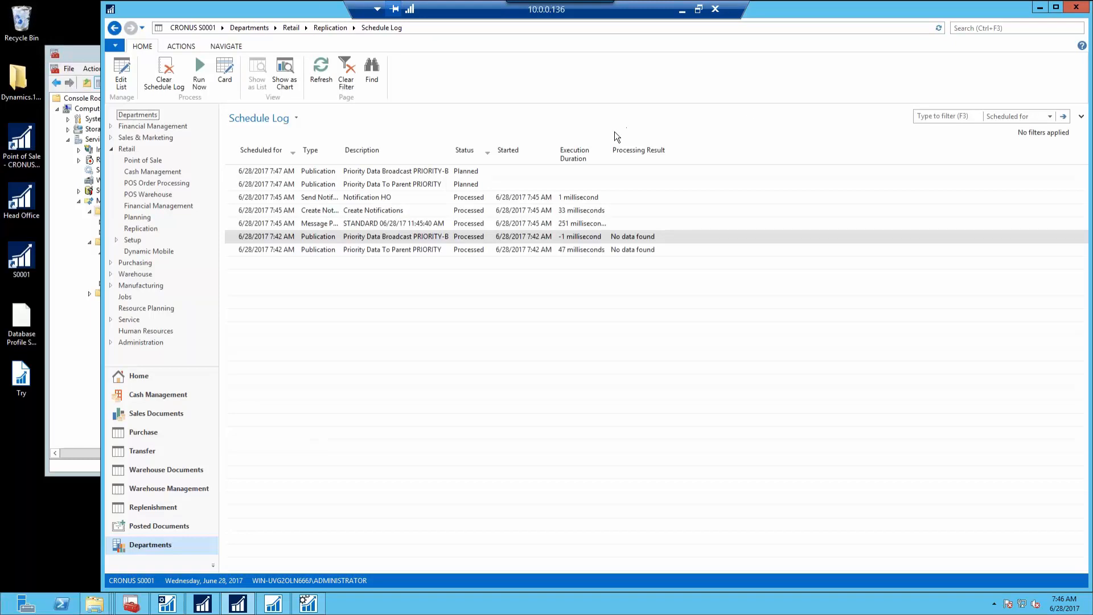
left_click(237, 603)
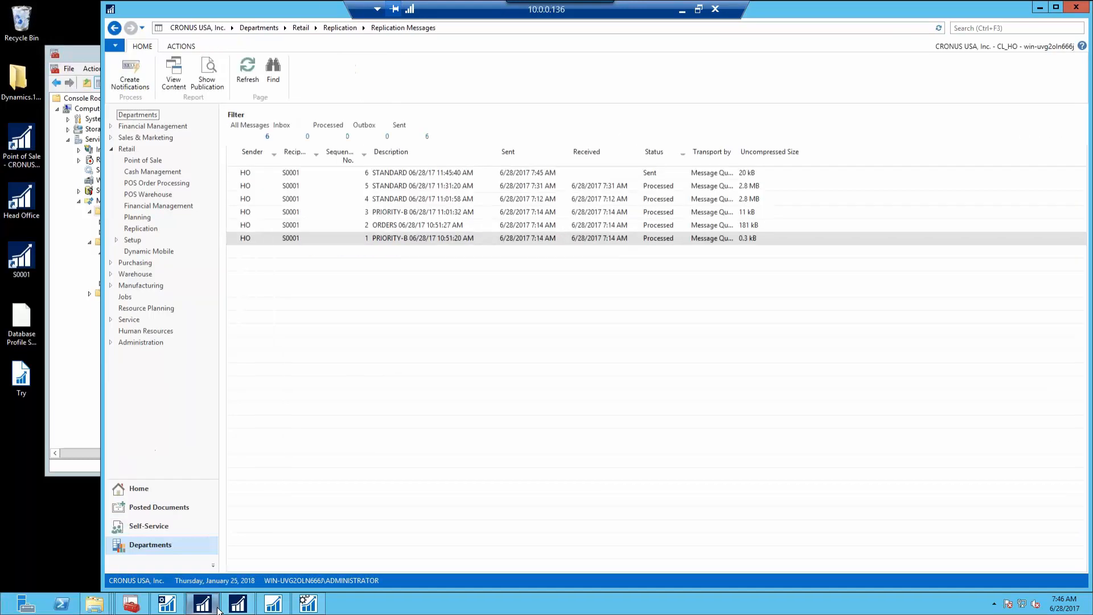
left_click(238, 65)
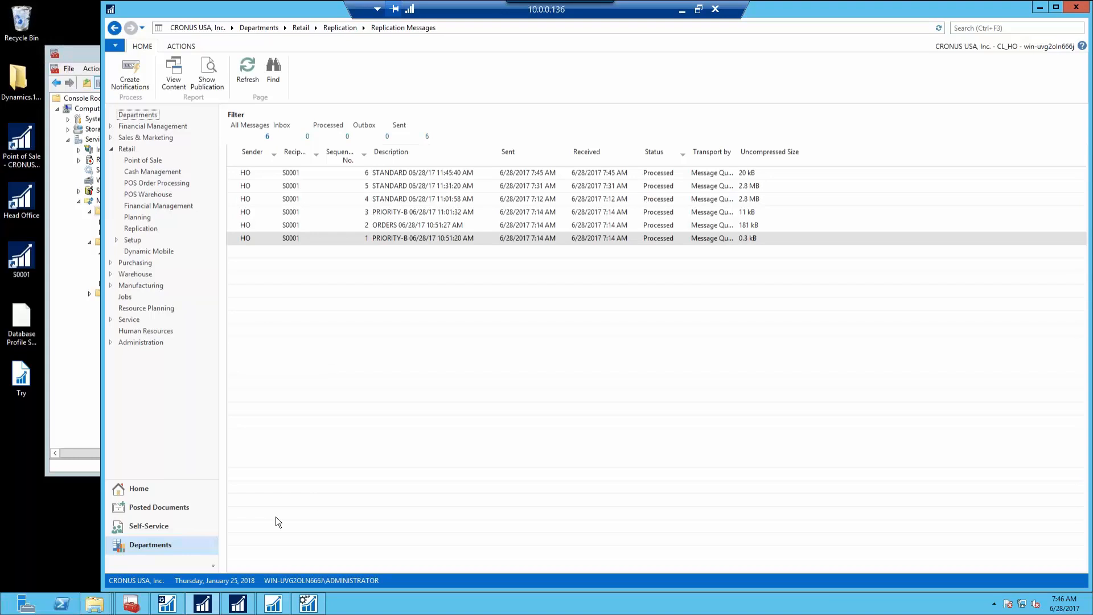
In the S0001 client, search 'tax are' and open the Tax Areas page
left_click(244, 608)
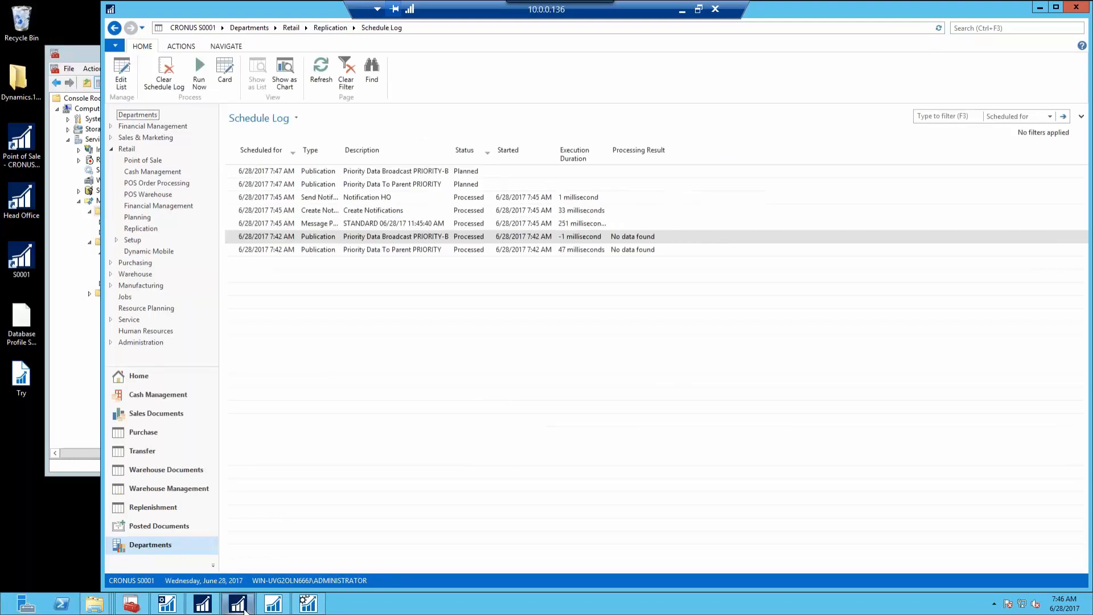
left_click(955, 28)
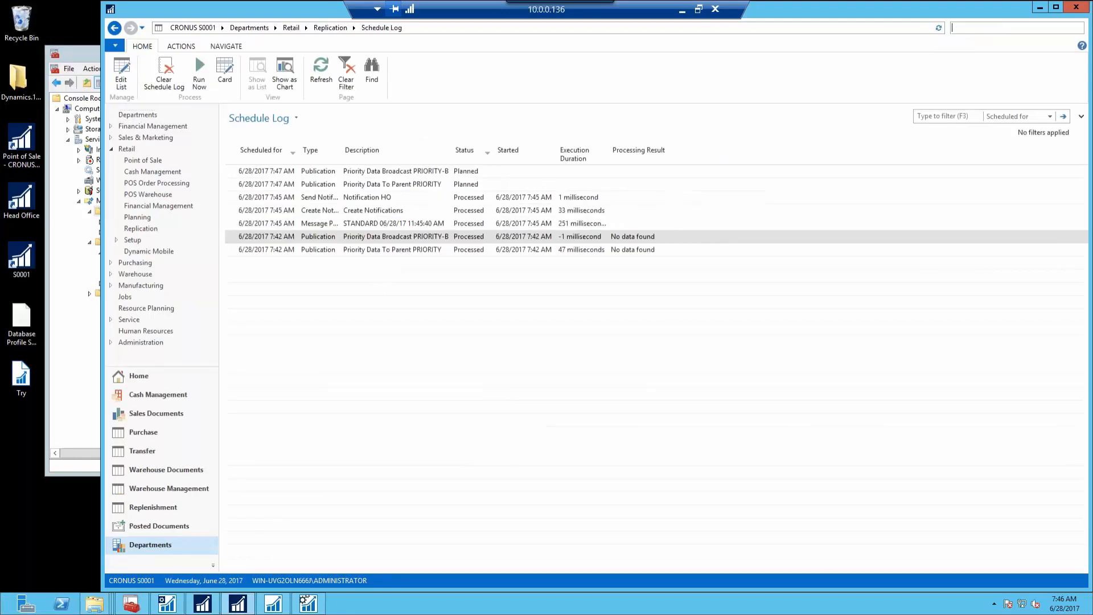
type("tax are")
key("Down")
key("Down")
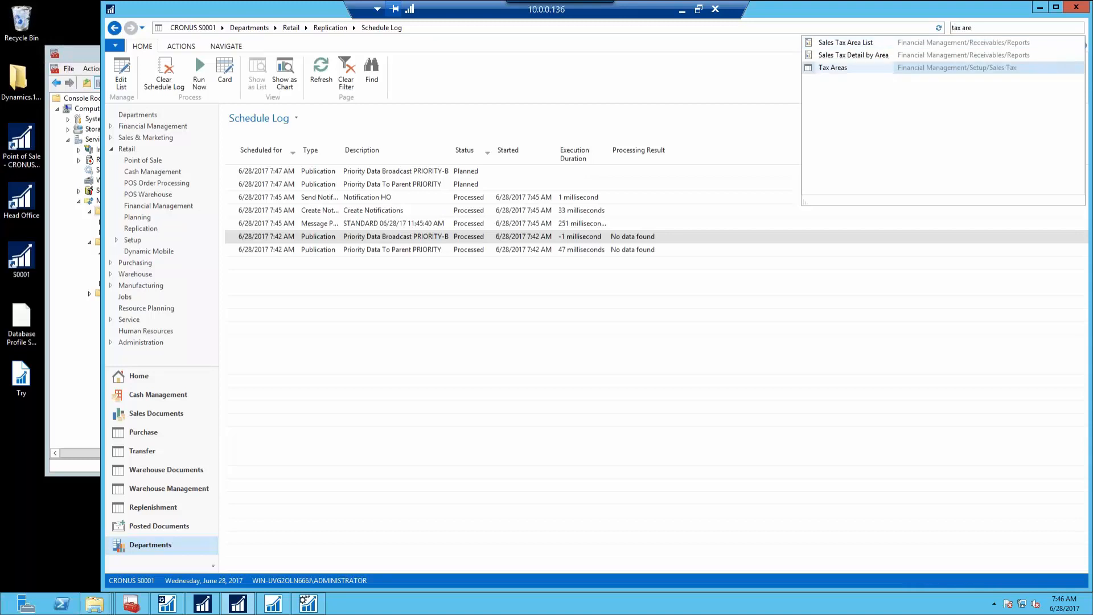
key("Return")
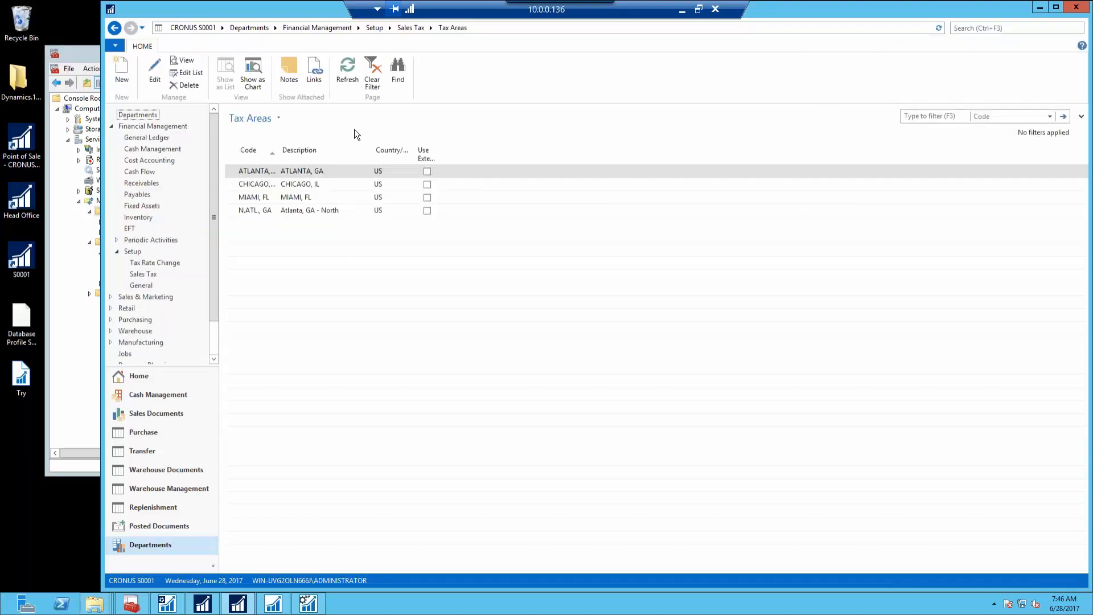
Go back twice and show the Departments overview
left_click(115, 29)
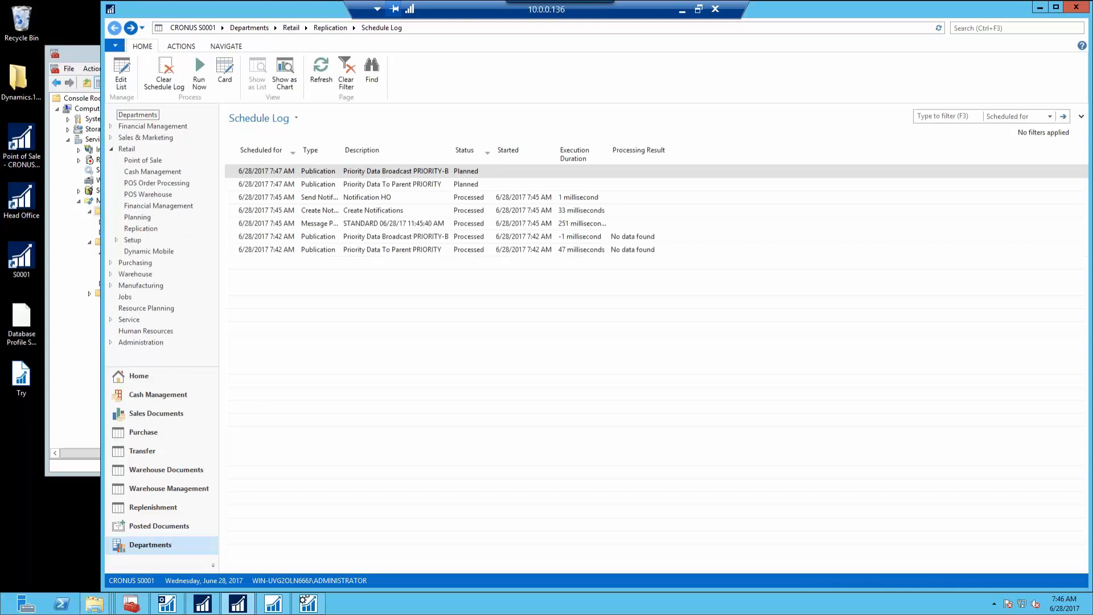
left_click(115, 28)
left_click(151, 63)
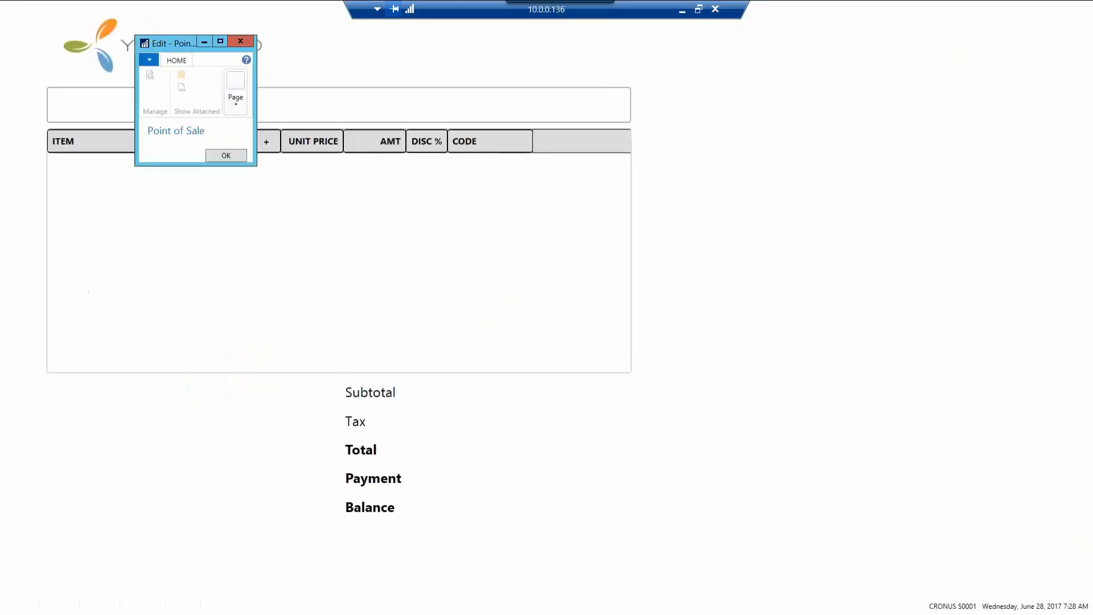
Log in to the POS, try selling item 70000, dismiss the Tax Area Line error, then close the POS
type("***")
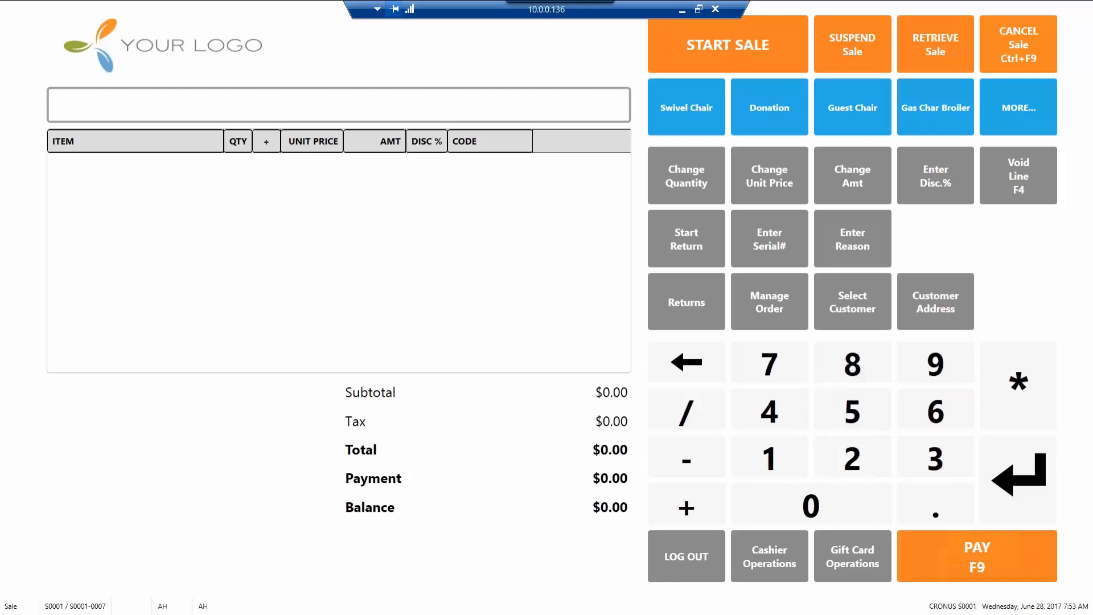
type("70000")
key("Return")
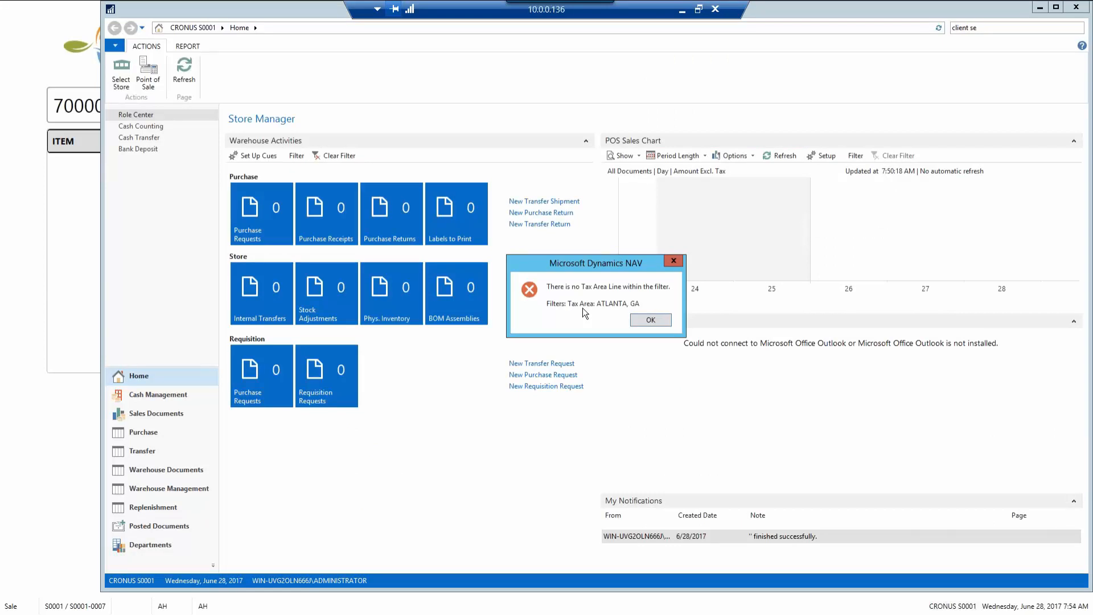
left_click(651, 321)
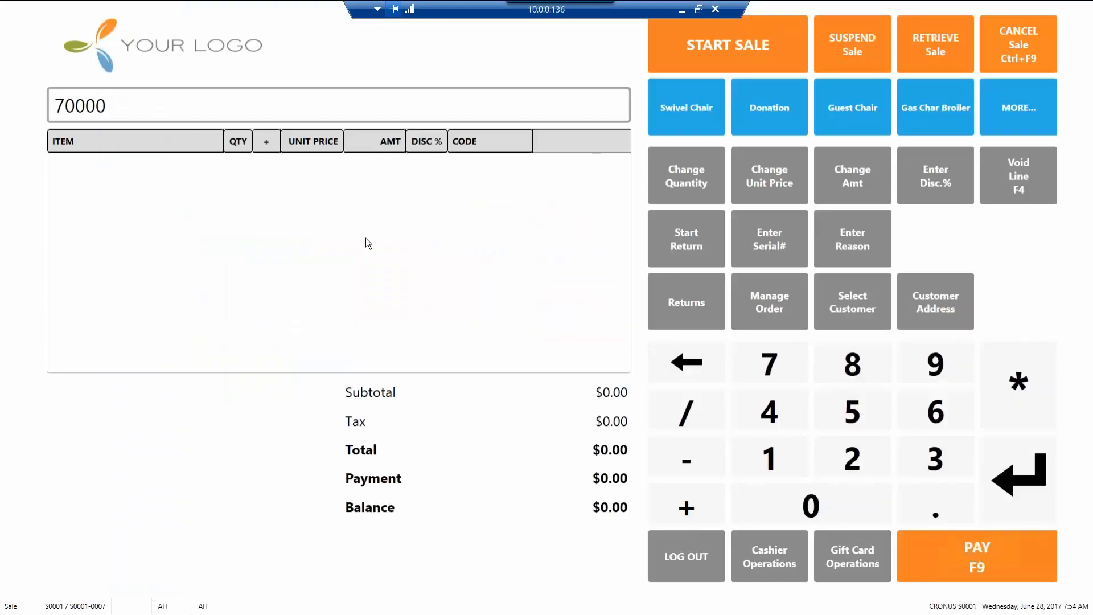
key("Escape")
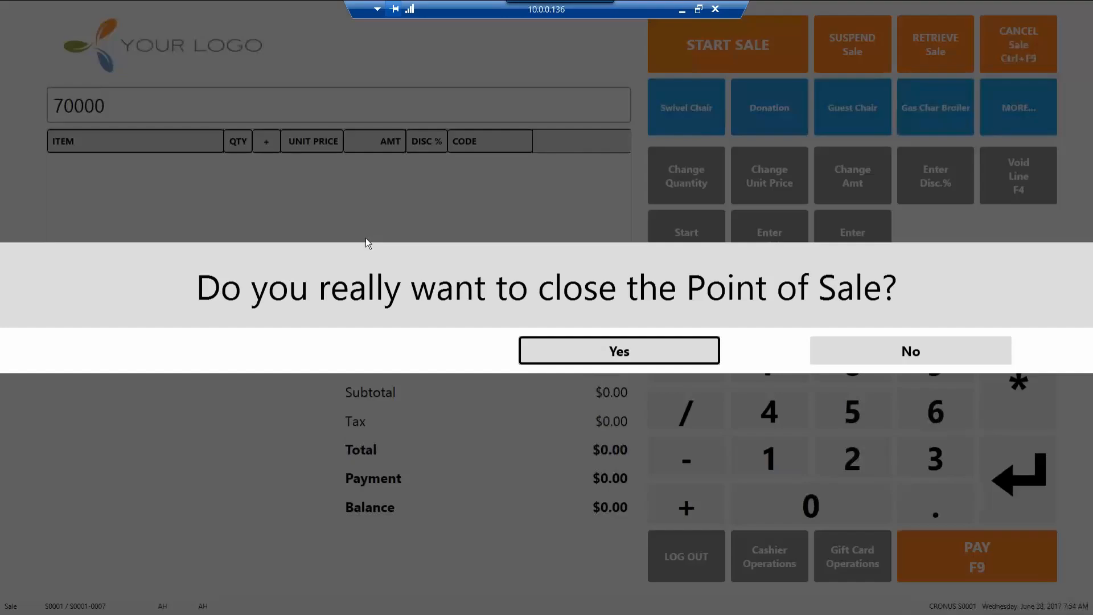
left_click(567, 342)
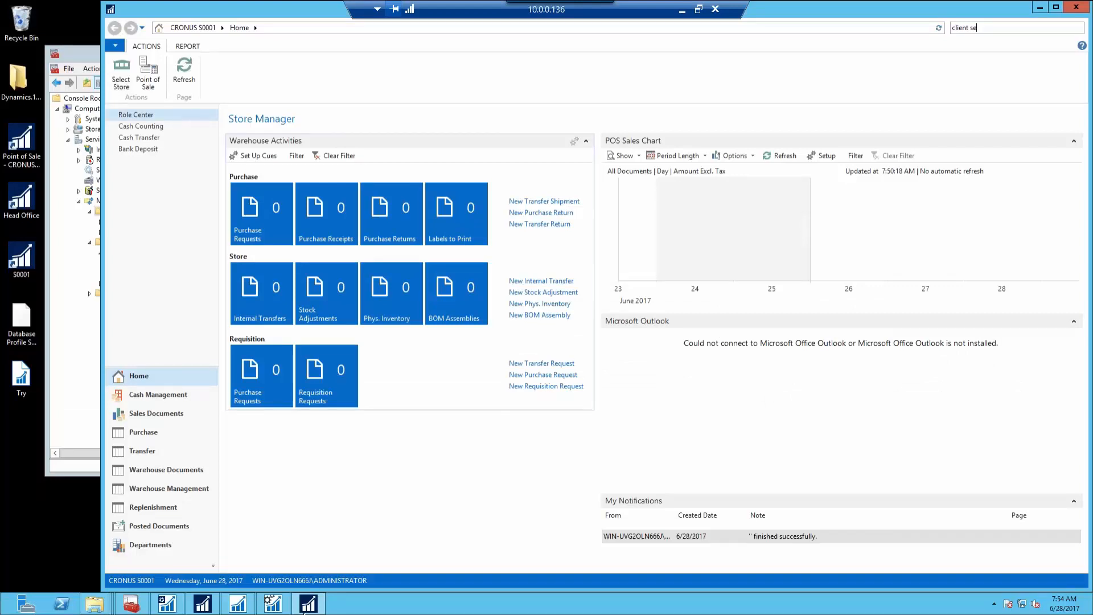
In the CRONUS USA client, search 'pub' for Publications and open STANDARD for editing
mouse_move(274, 611)
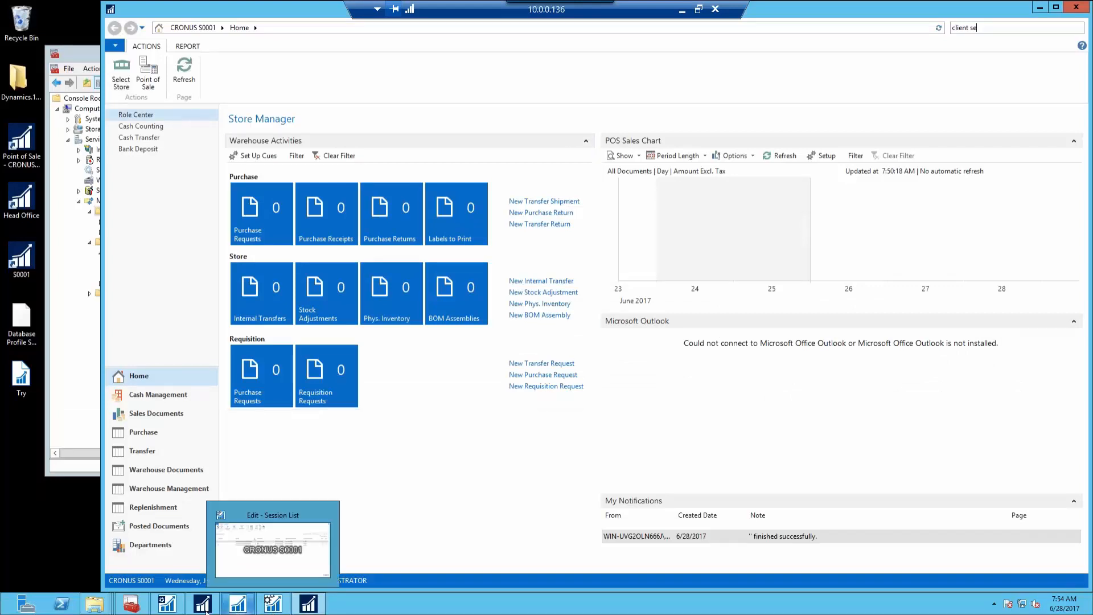
left_click(218, 591)
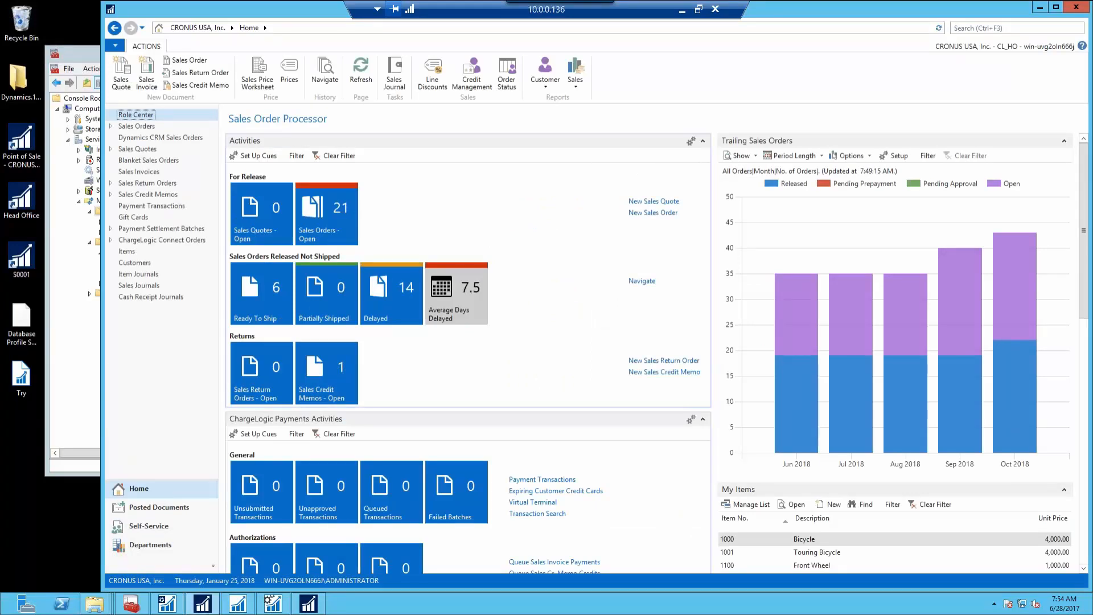
left_click(986, 30)
type("pub")
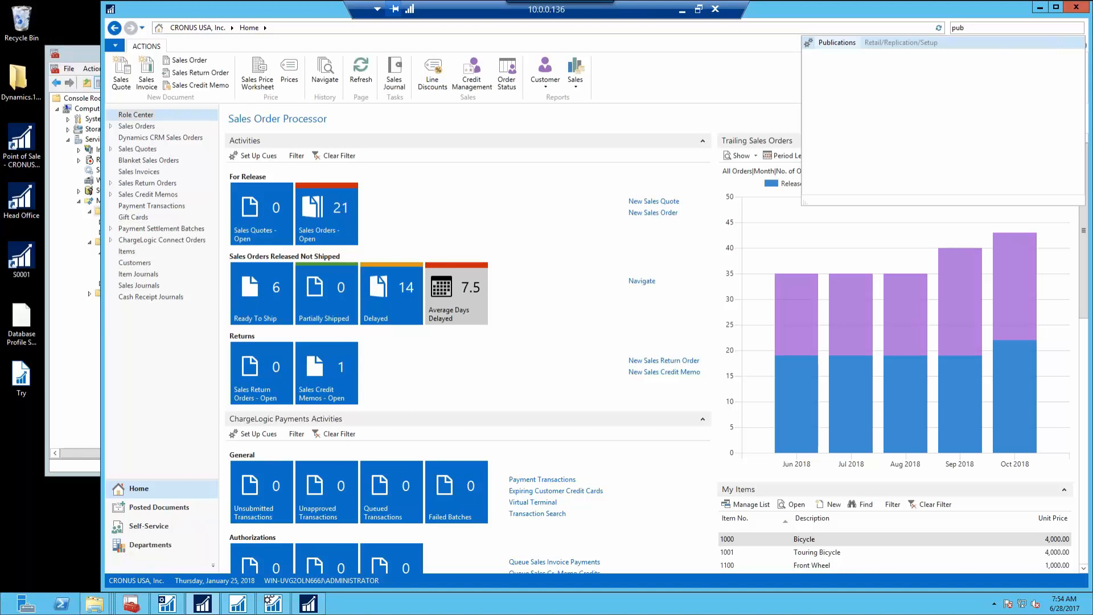
key("Return")
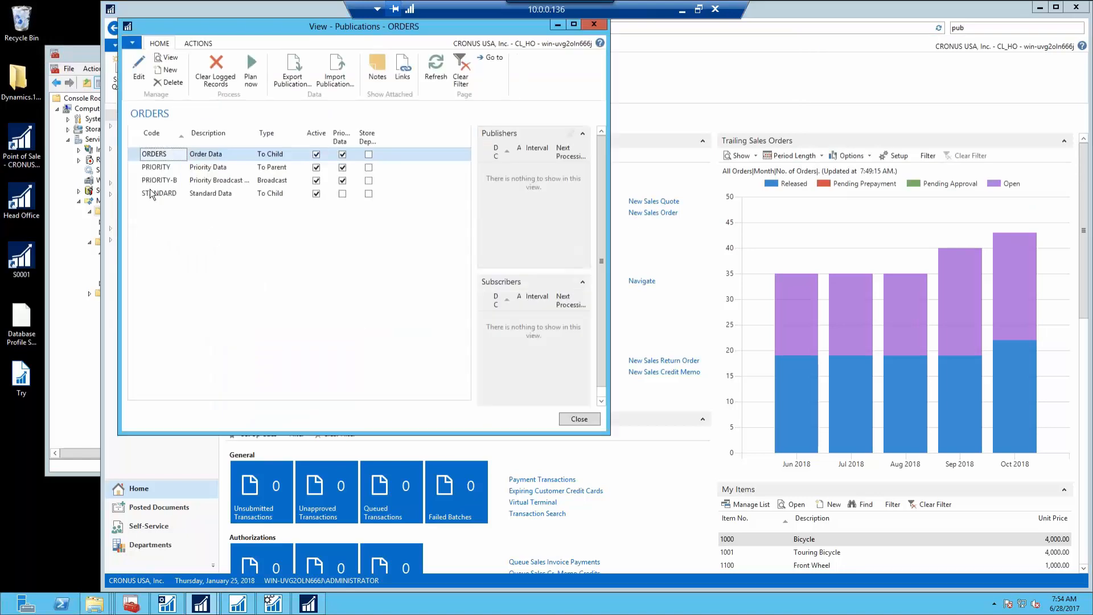
left_click(140, 194)
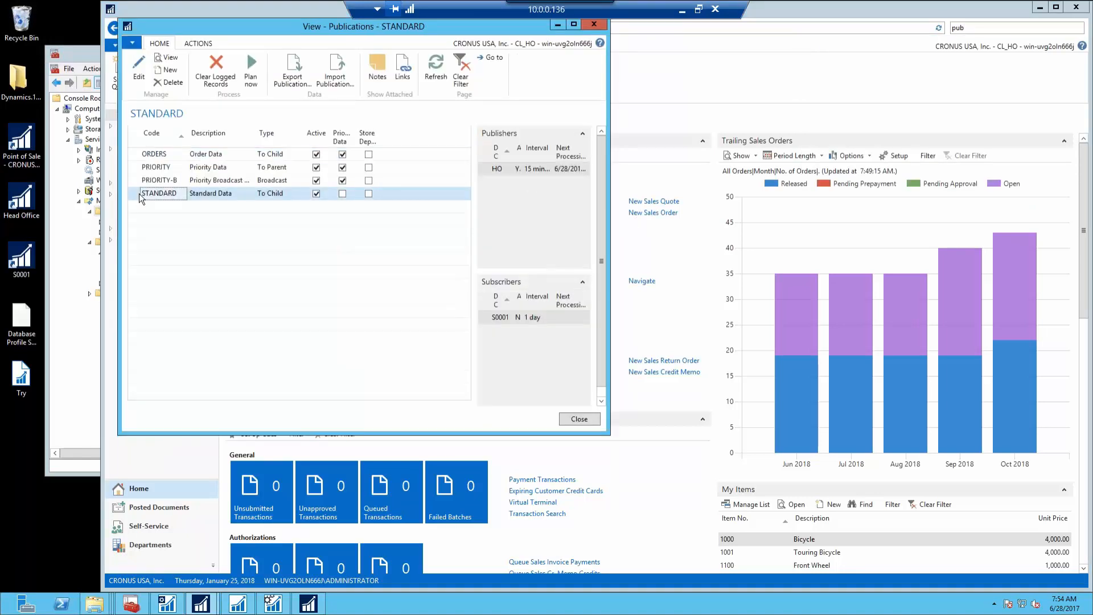
left_click(139, 69)
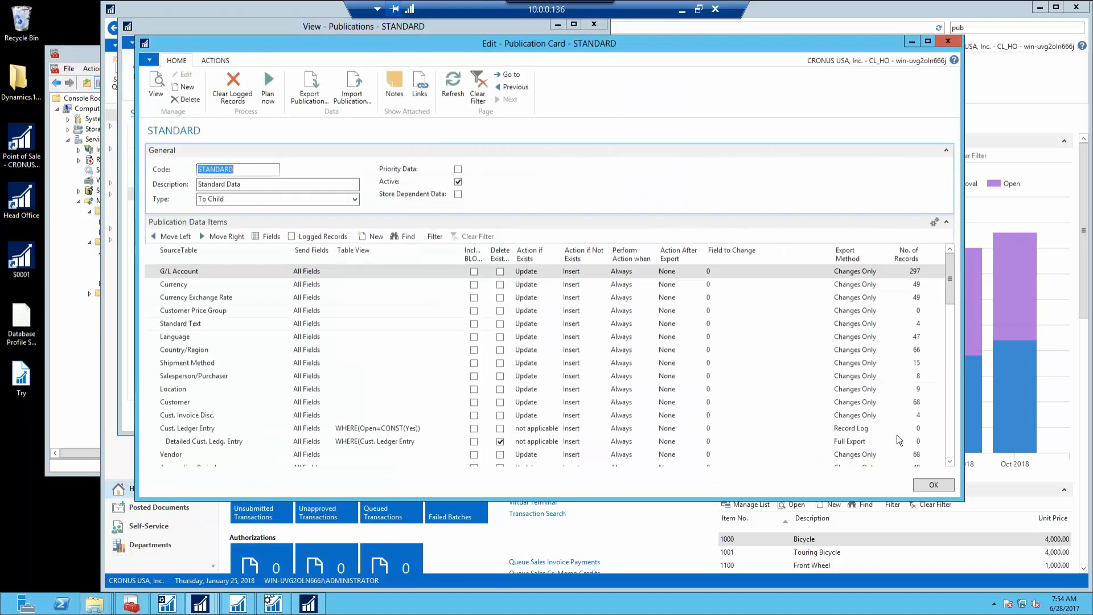
Insert a new data item line above Default Dimension in the STANDARD publication's data items
scroll(952, 436, "down", 5)
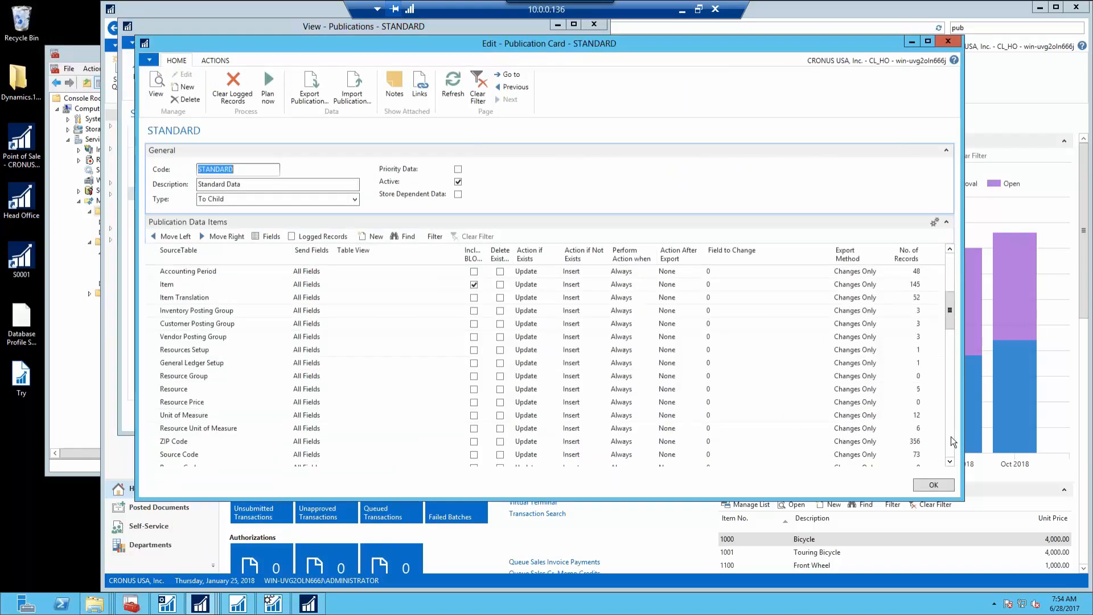
scroll(952, 440, "down", 5)
scroll(952, 442, "down", 5)
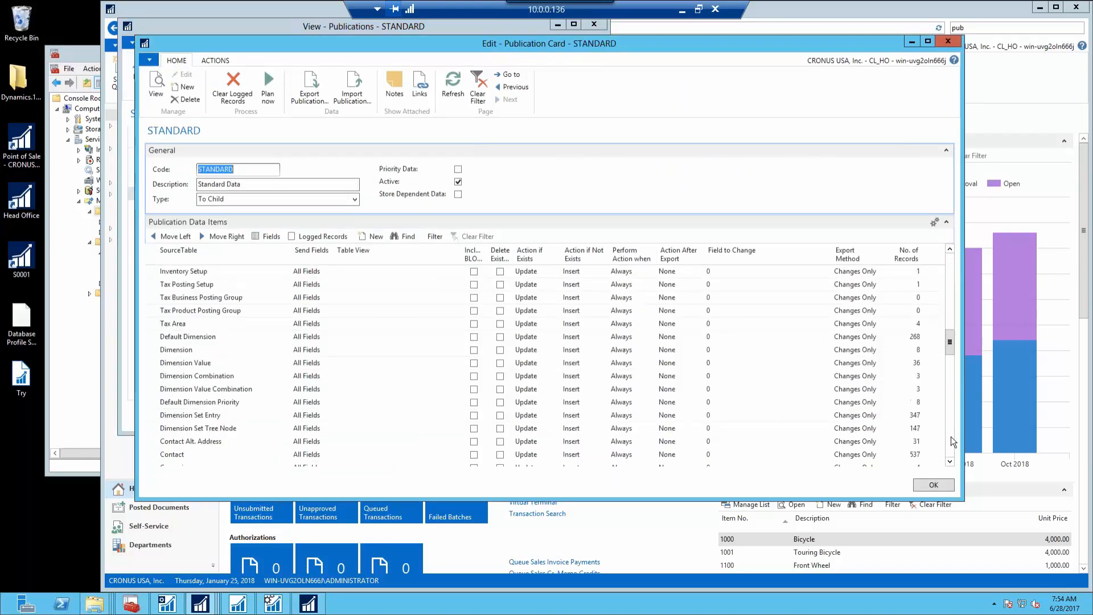
left_click(156, 339)
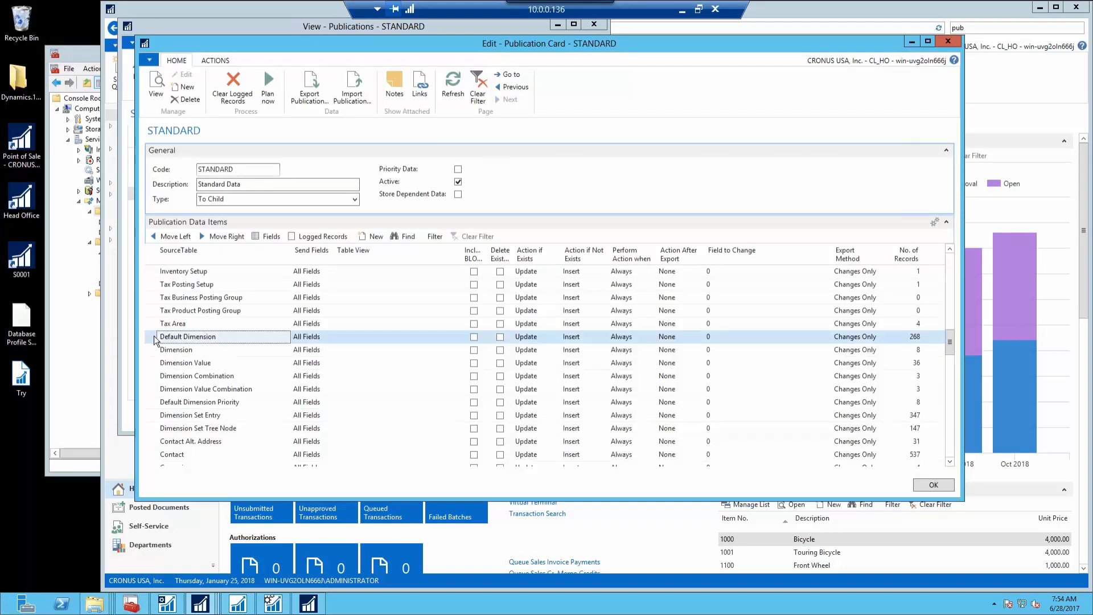
right_click(156, 340)
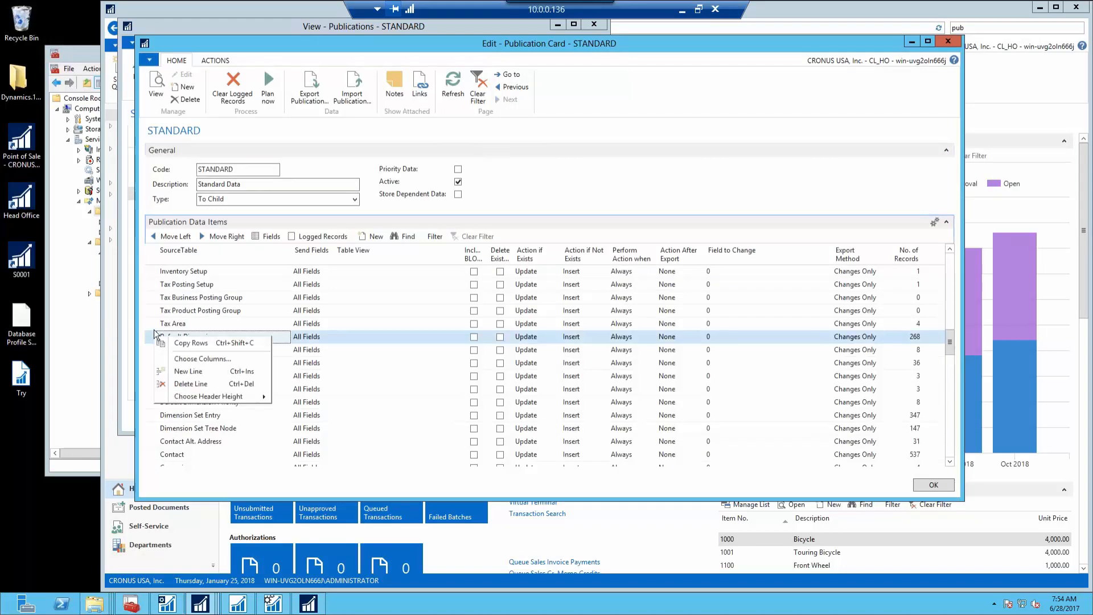
left_click(197, 371)
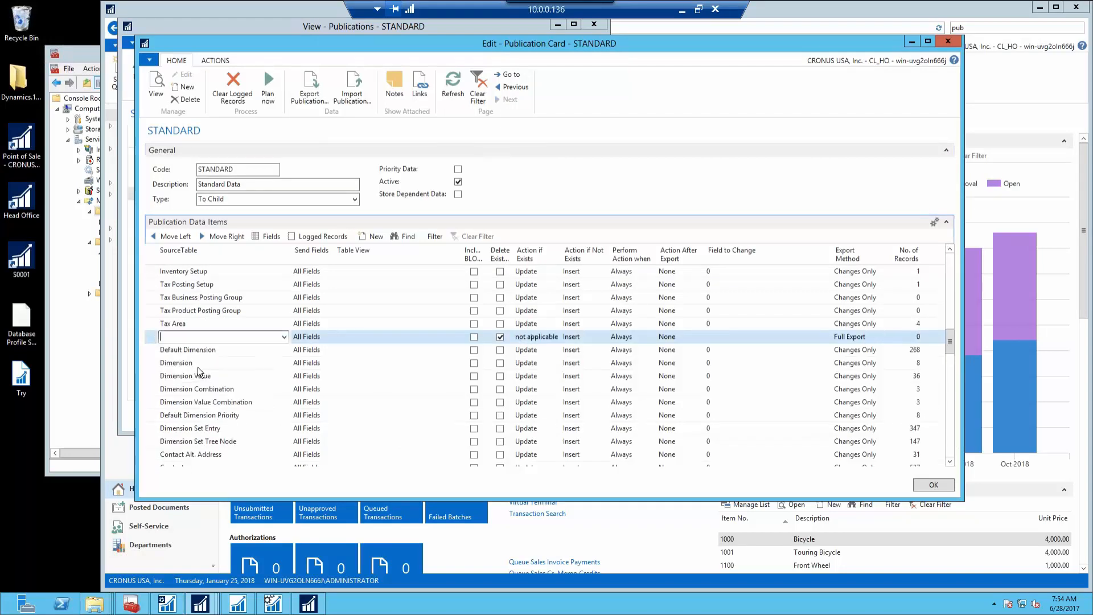
Set the new line's source table to Tax Area Line with Export Method Changes Only, then return to the POS
type("tax are")
key("Tab")
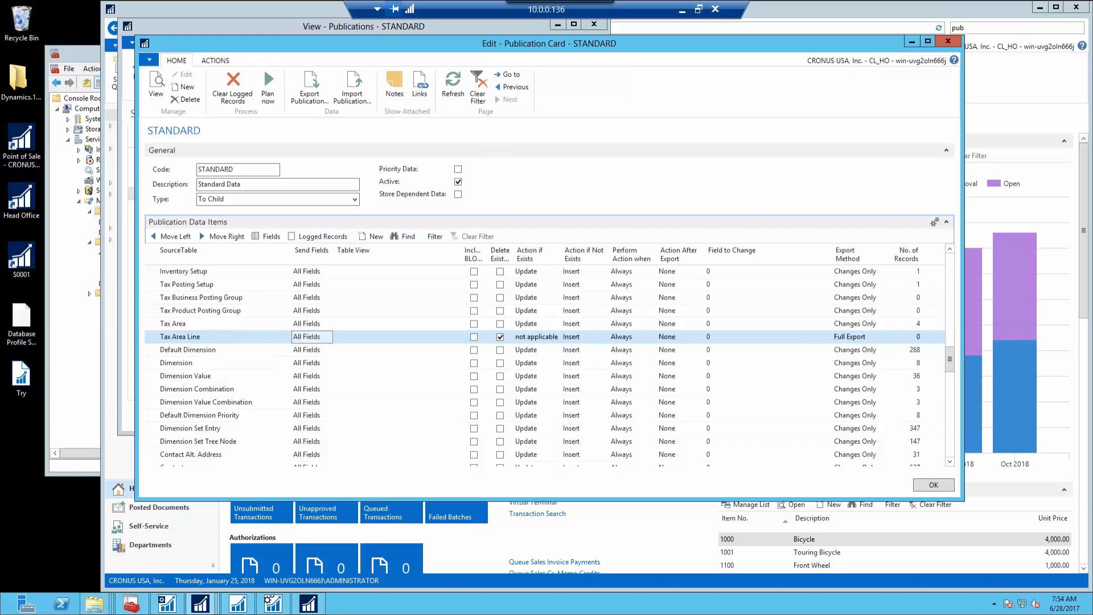
key("Tab")
key("Tab")
key("Tab")
key("space")
key("Tab")
key("Tab")
key("Tab")
key("Tab")
key("Tab")
key("Tab")
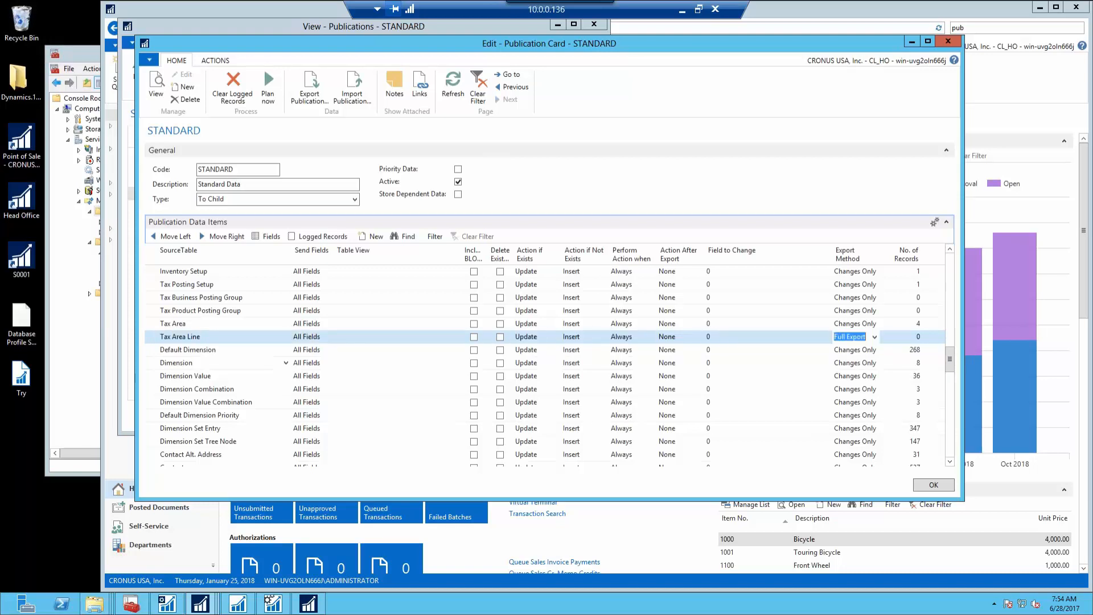
type("c")
key("Tab")
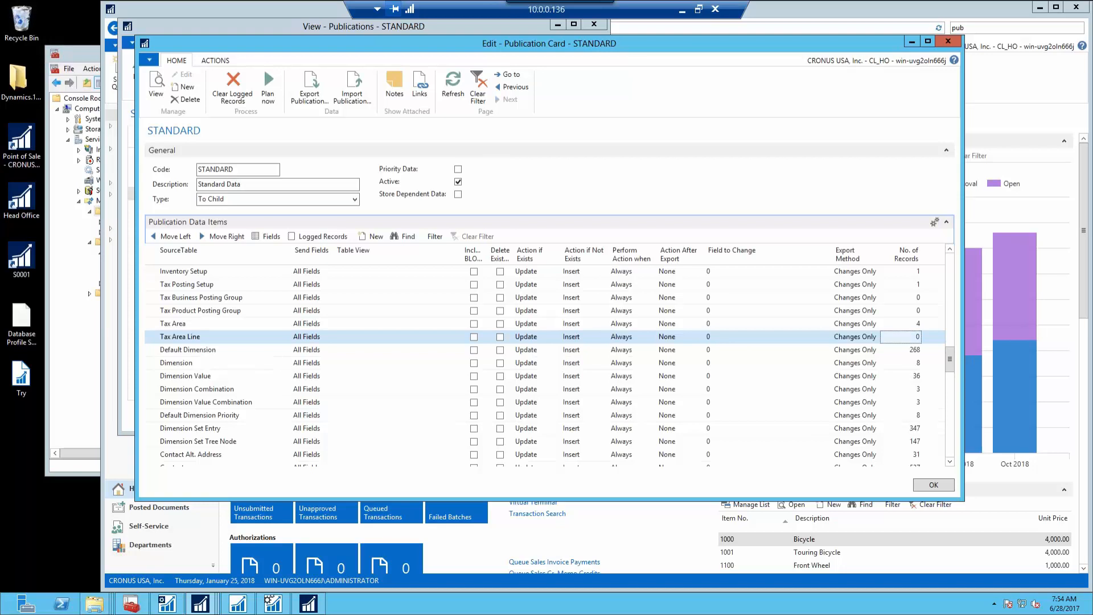
key("Up")
key("Down")
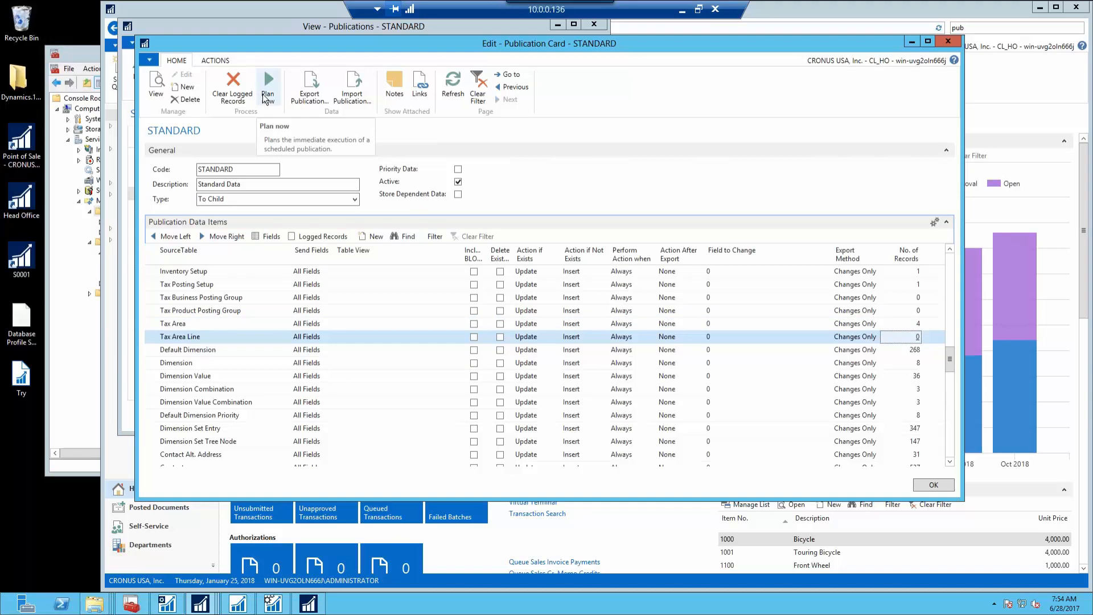
left_click(89, 104)
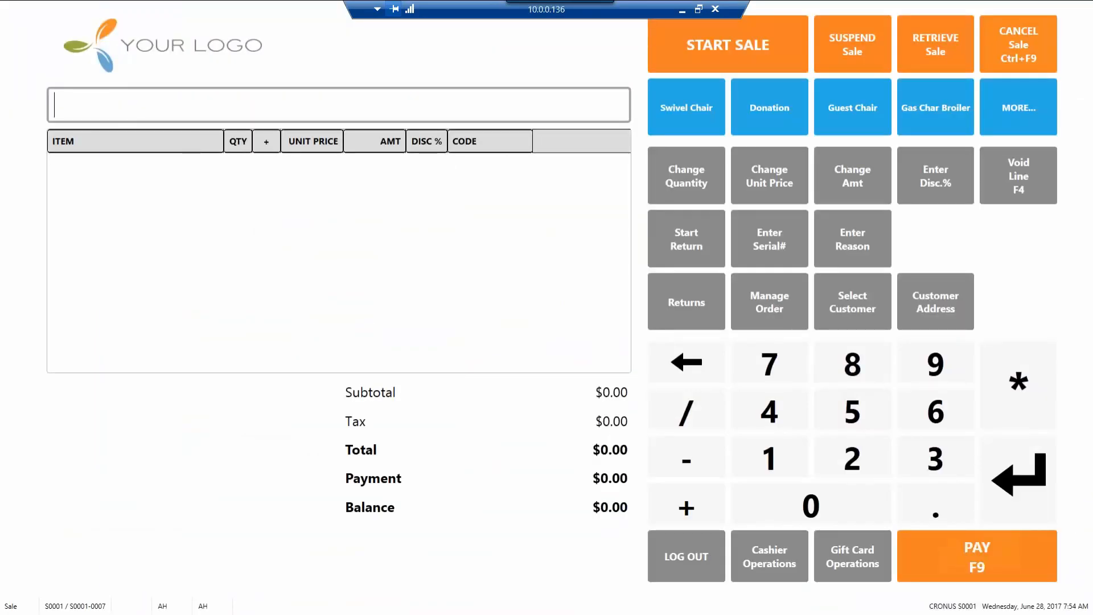
Enter item 70000 in the sale and dismiss the resulting Tax Group Code error
type("70000")
key("Return")
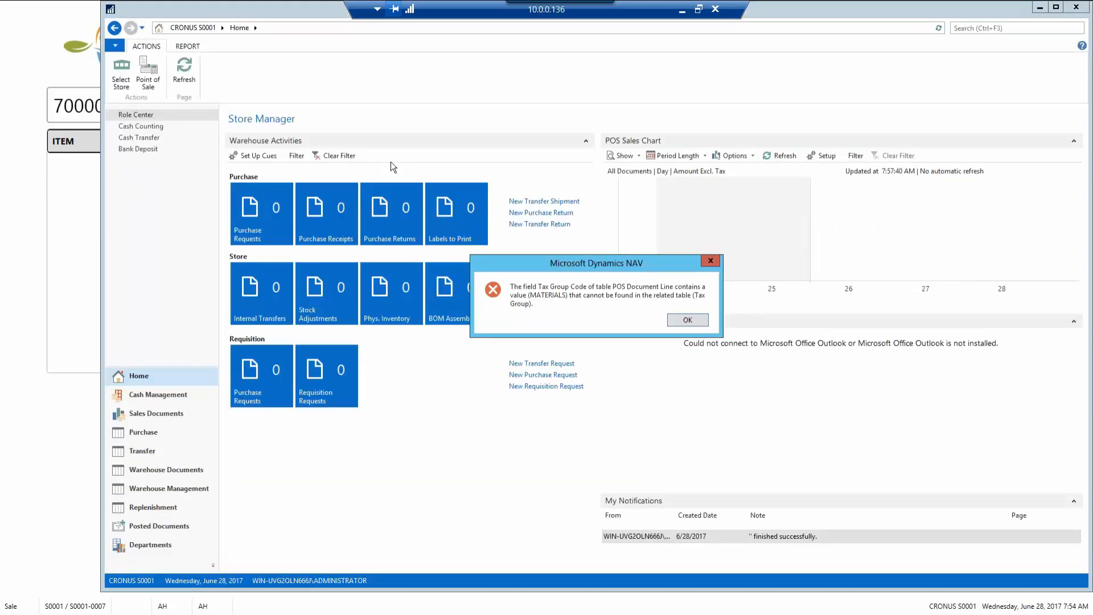
left_click(687, 321)
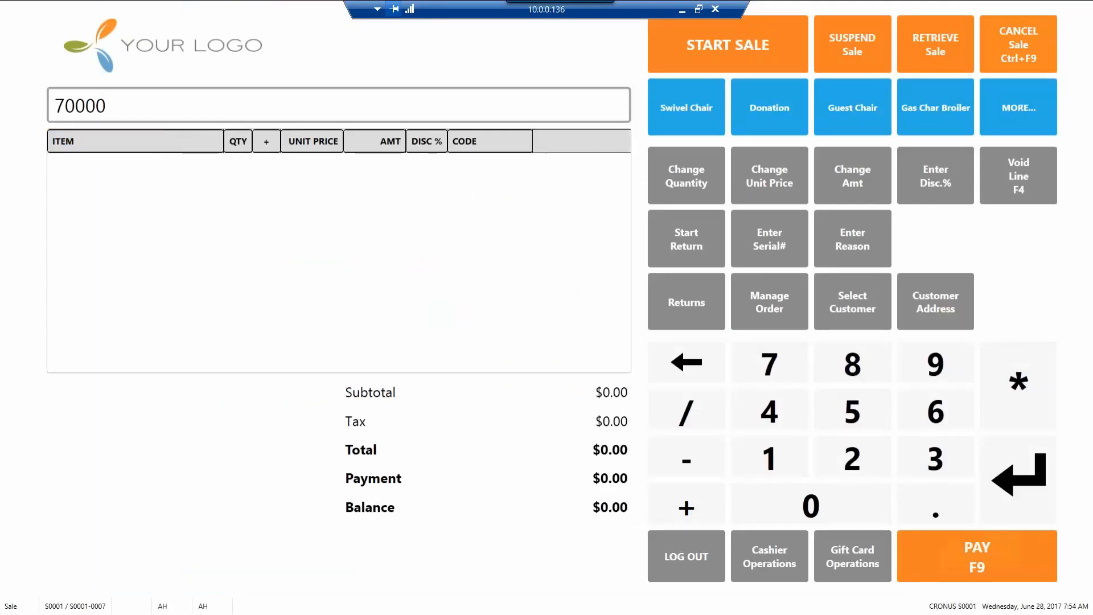
Clear the entry and re-enter item 70000, adding Side Panel at 1 × 47.30
key("BackSpace")
key("BackSpace")
key("BackSpace")
key("BackSpace")
key("BackSpace")
type("70000")
key("Return")
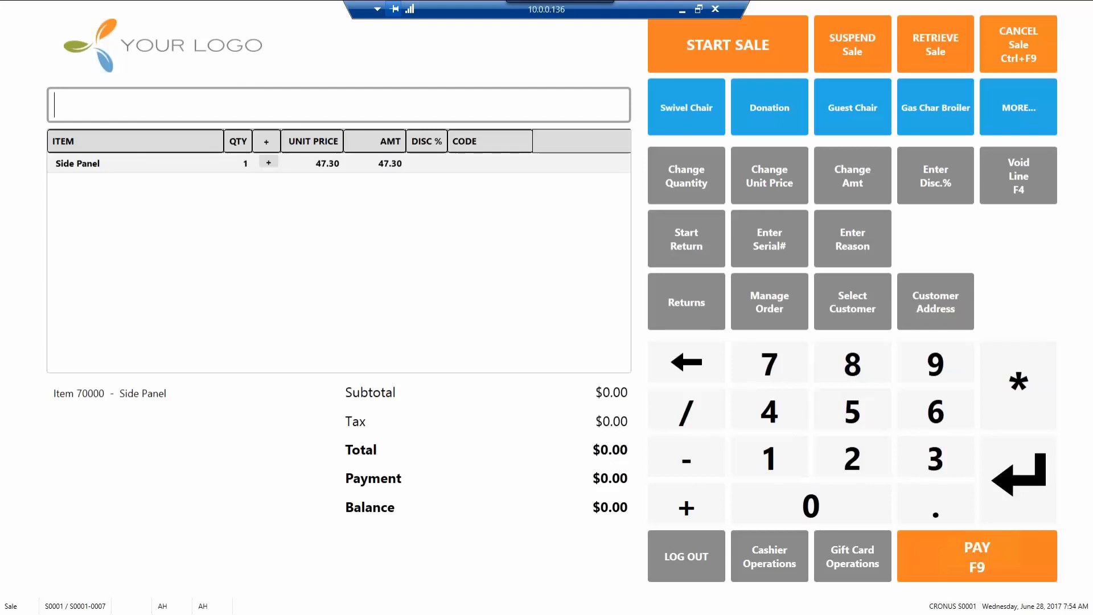
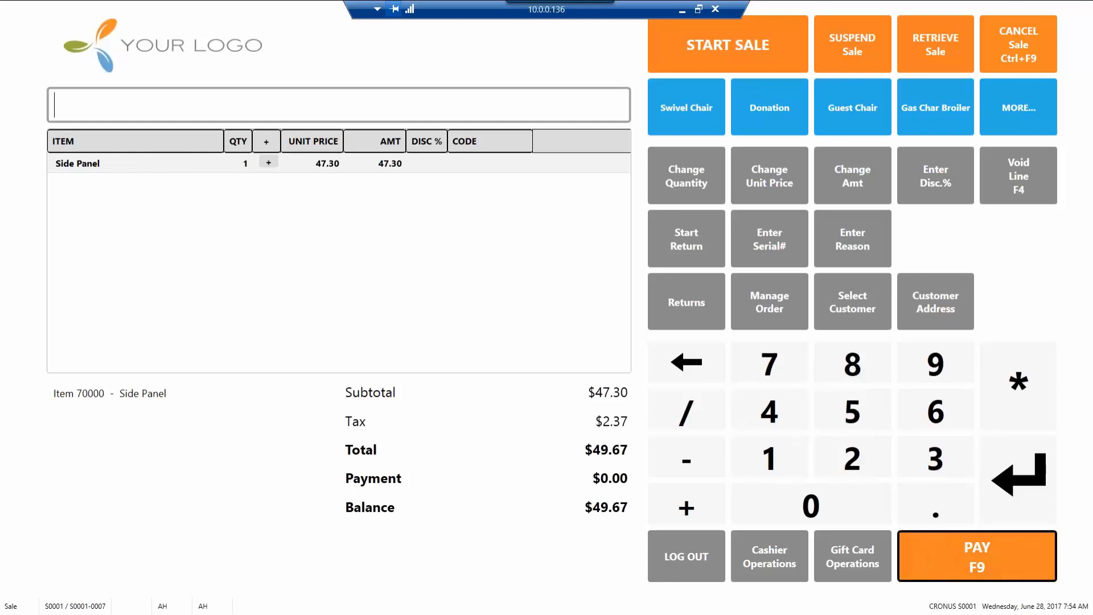
Tender $50 cash for the 47.30 Side Panel sale, accept $0.33 change, and confirm closing the POS
left_click(977, 555)
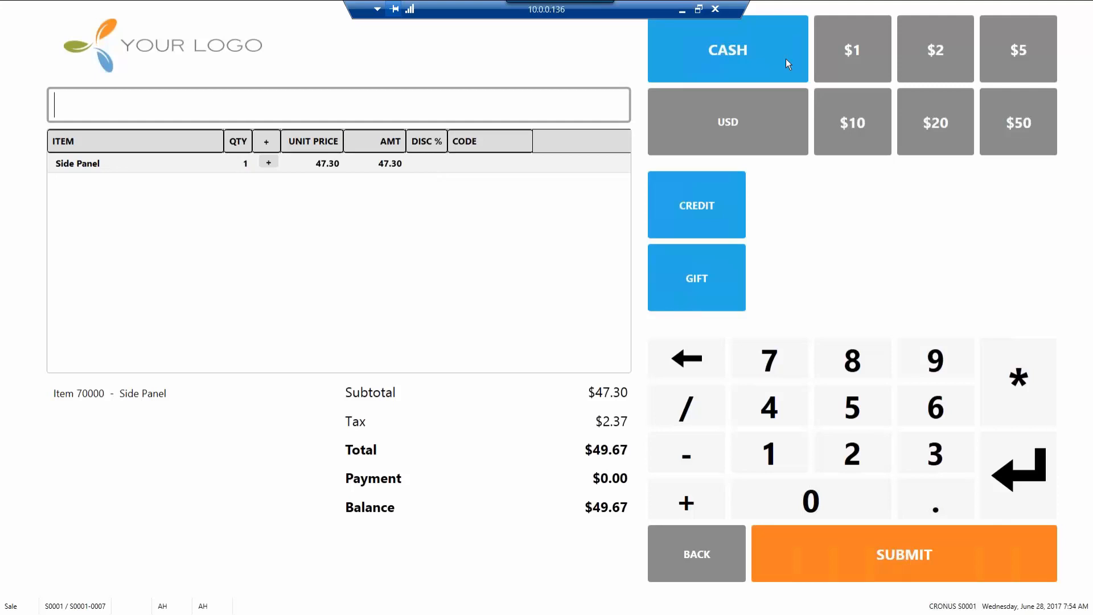
left_click(1007, 124)
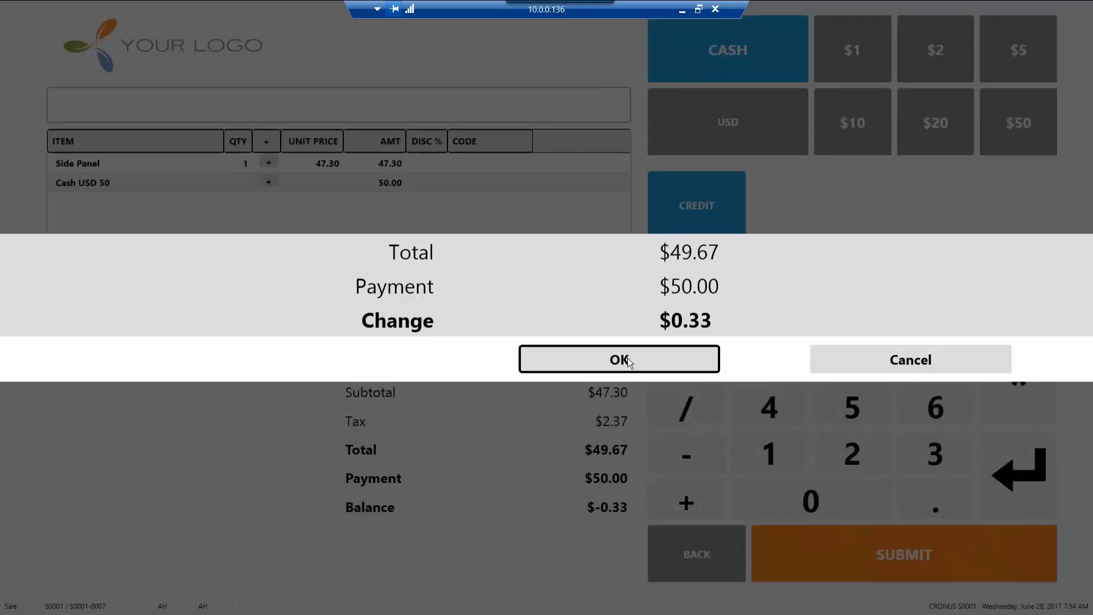
left_click(626, 359)
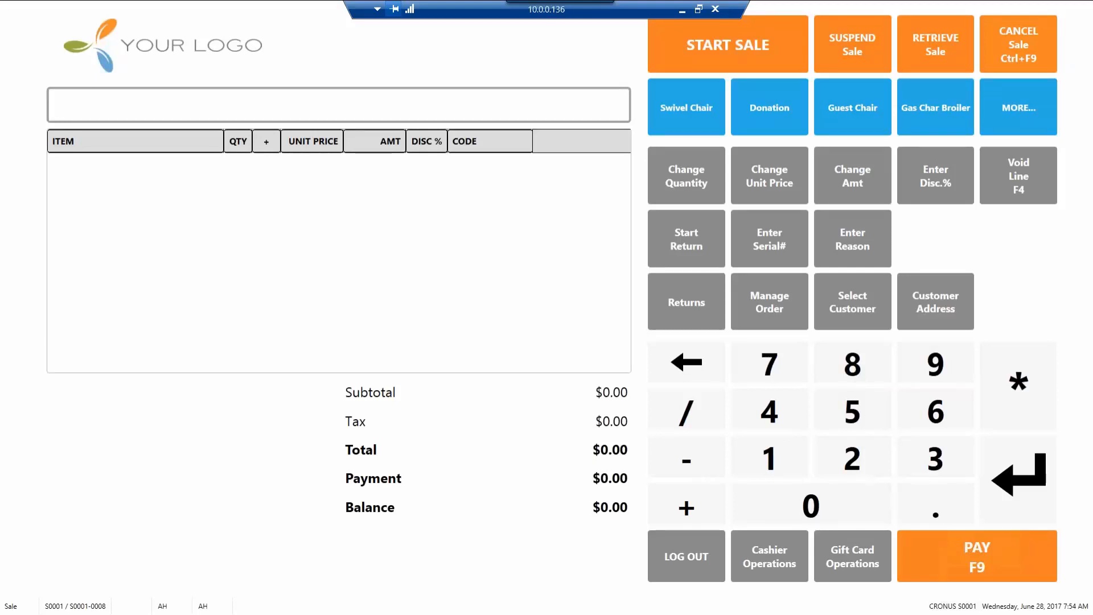
key("Escape")
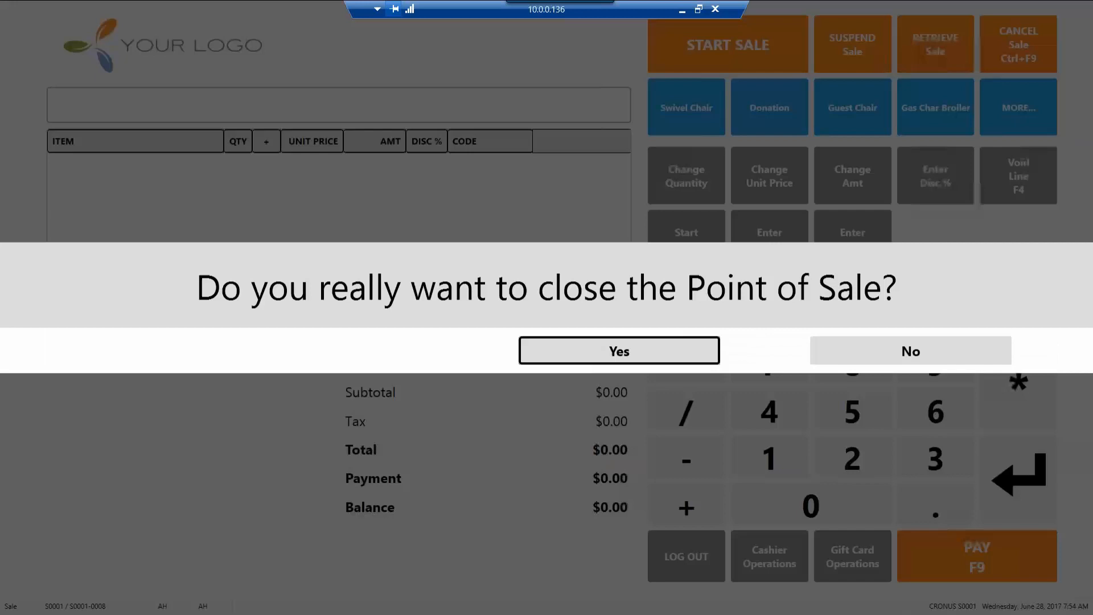
left_click(585, 344)
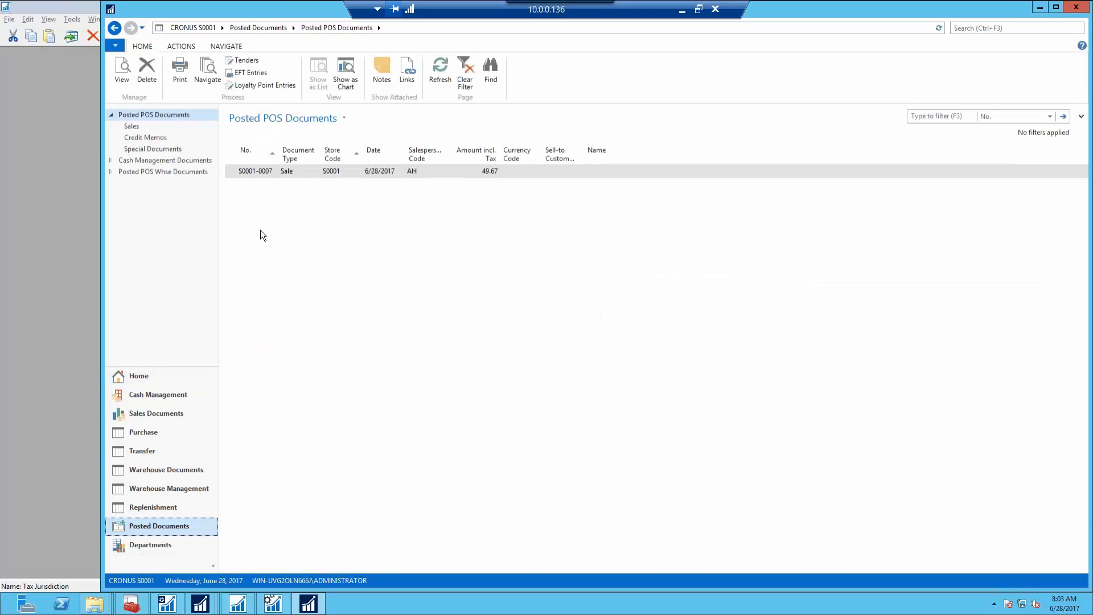
Select posted sale S0001-0007, then go back to Departments and open Retail > Replication > Schedule Log
left_click(257, 173)
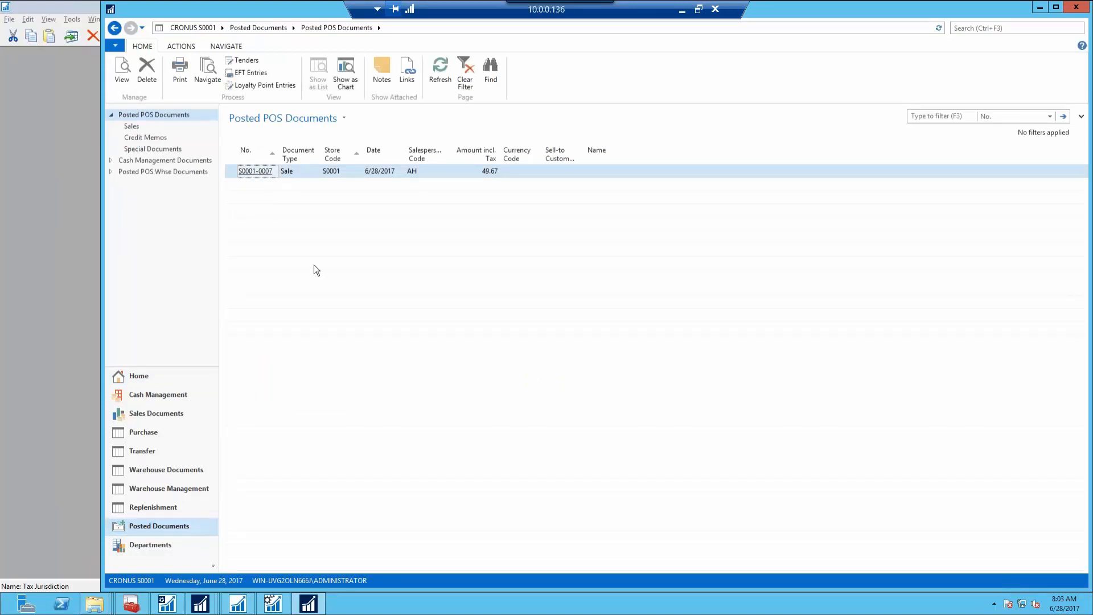
left_click(115, 29)
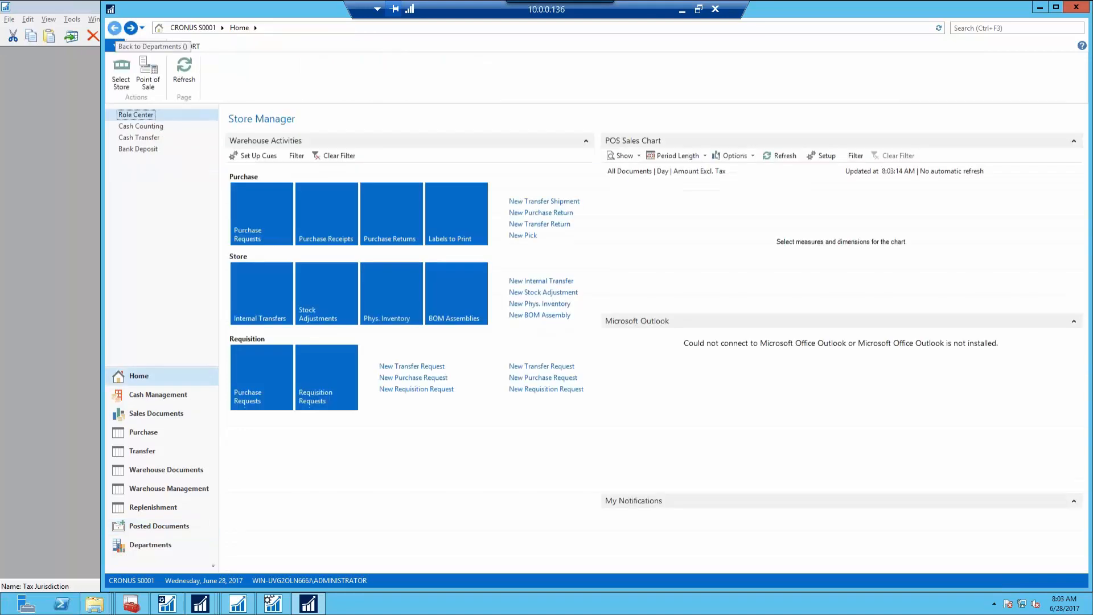
left_click(115, 29)
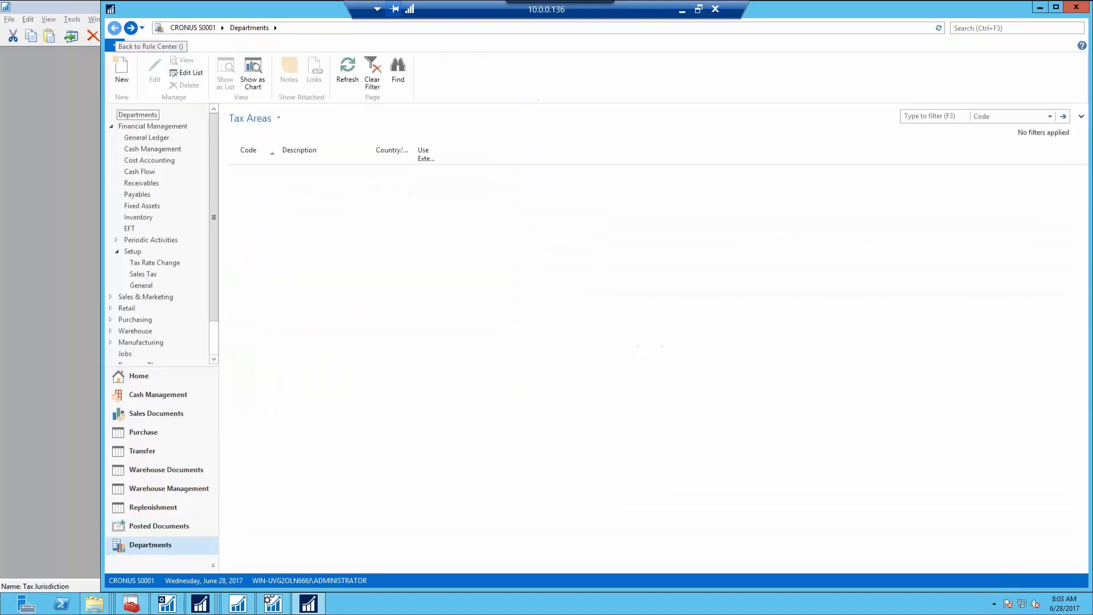
left_click(117, 29)
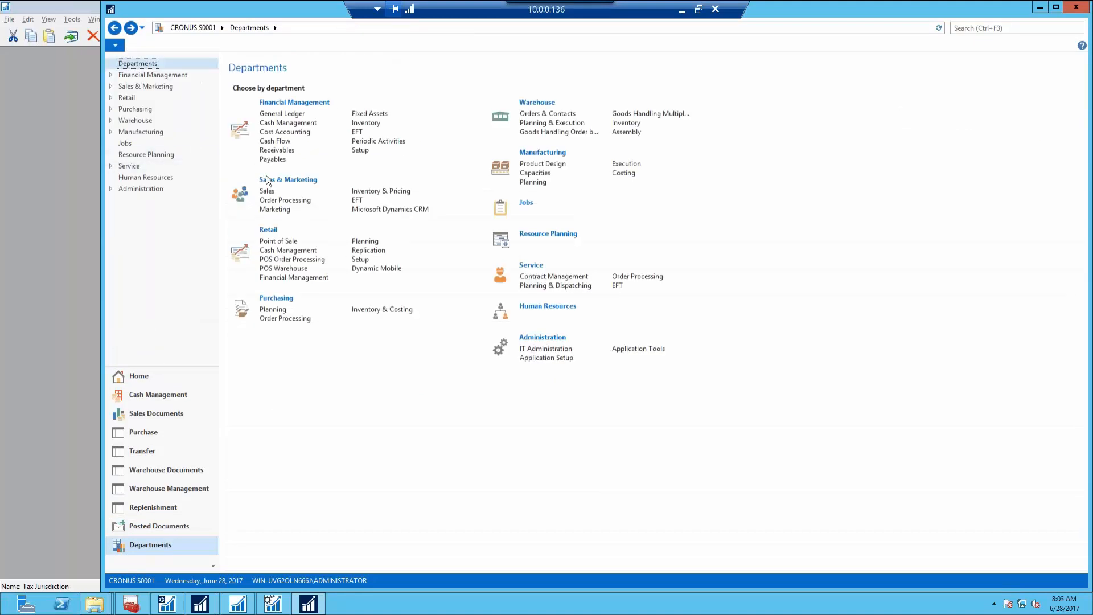
left_click(135, 96)
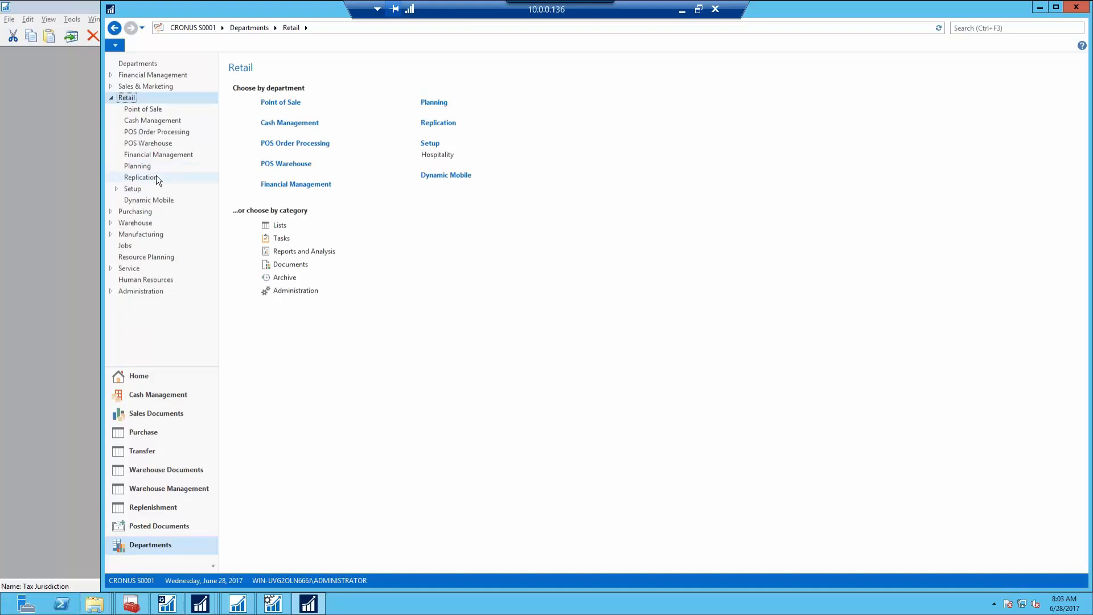
left_click(140, 177)
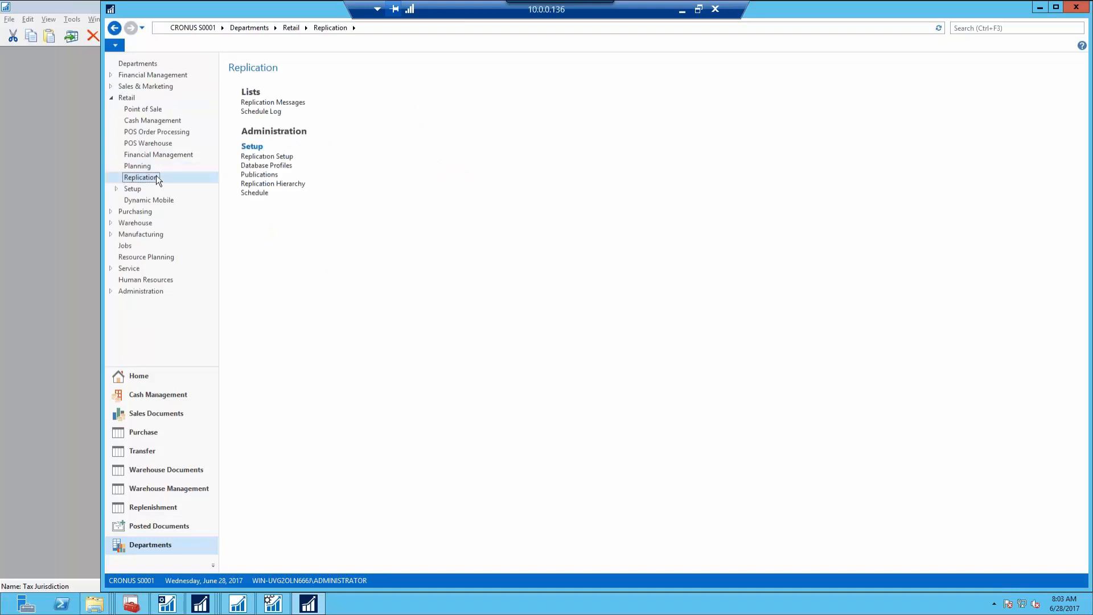
left_click(274, 114)
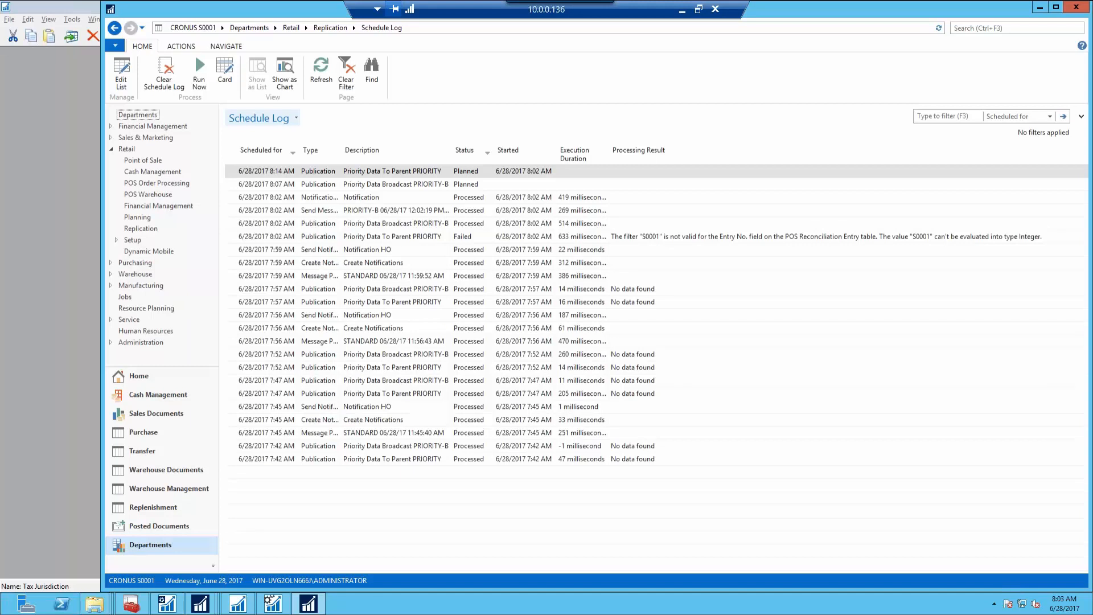
Refresh the log and read the failed PRIORITY run's 'S0001' filter error, then return to Replication
left_click(331, 75)
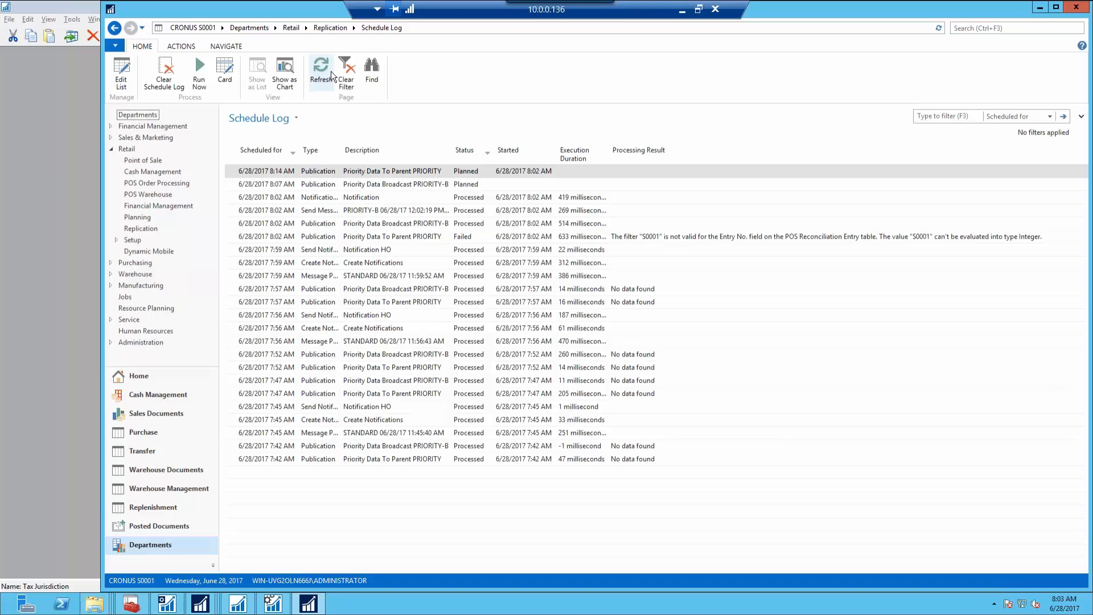
left_click(706, 238)
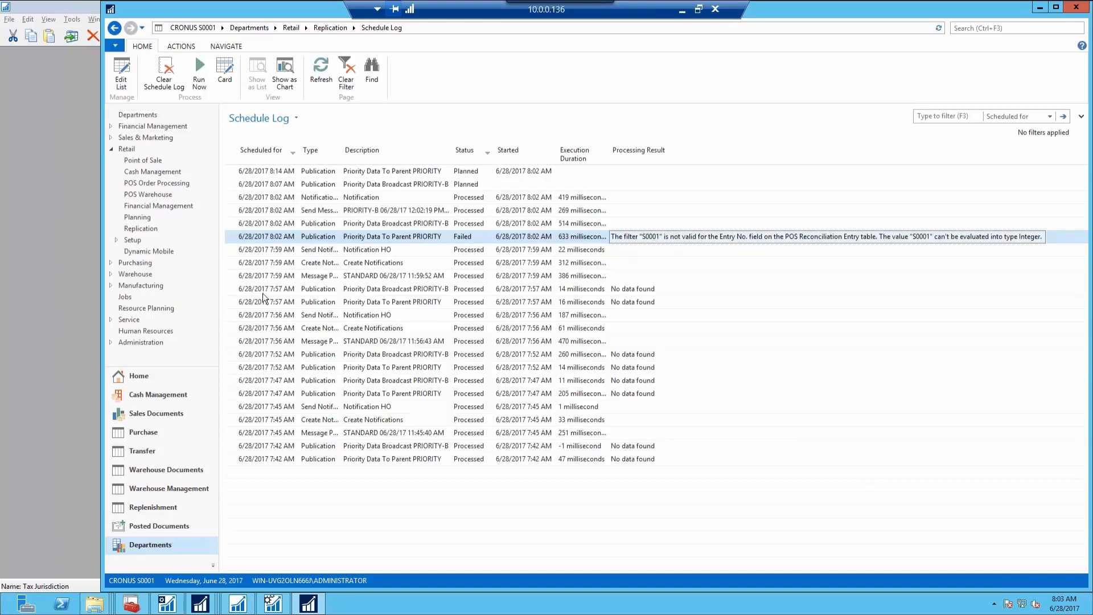
left_click(212, 595)
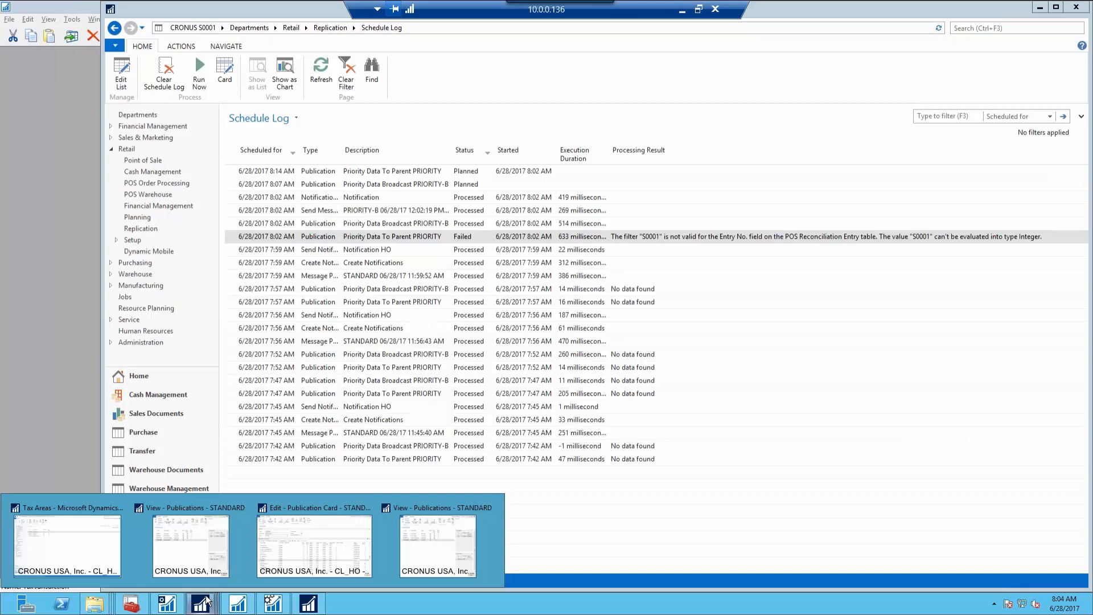
left_click(308, 603)
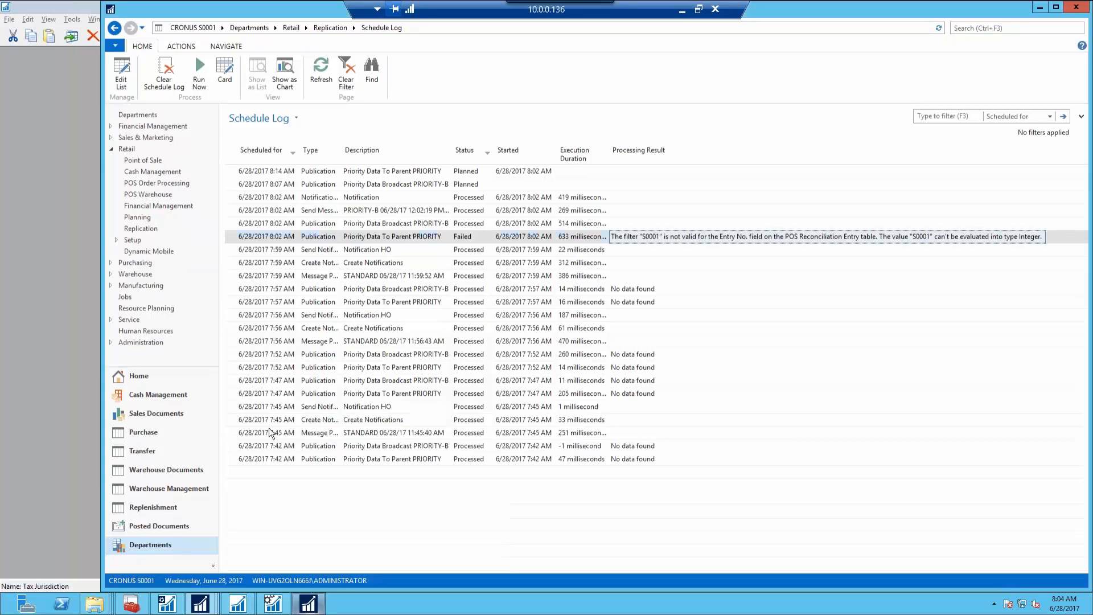
left_click(342, 28)
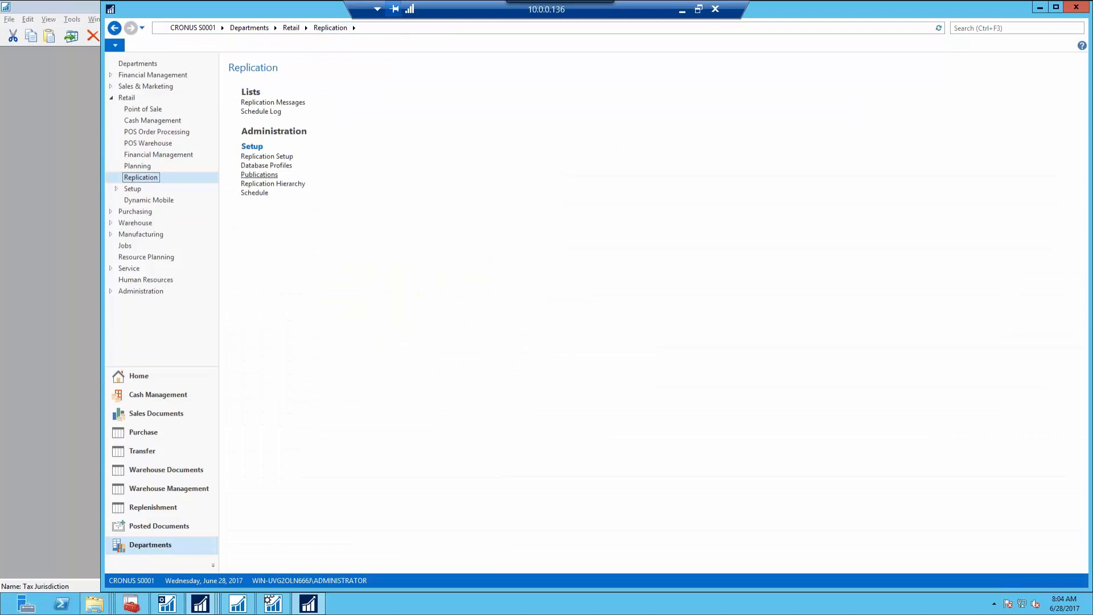
Edit the PRIORITY publication in an enlarged card and select its POS Reconciliation Entry data item
left_click(260, 174)
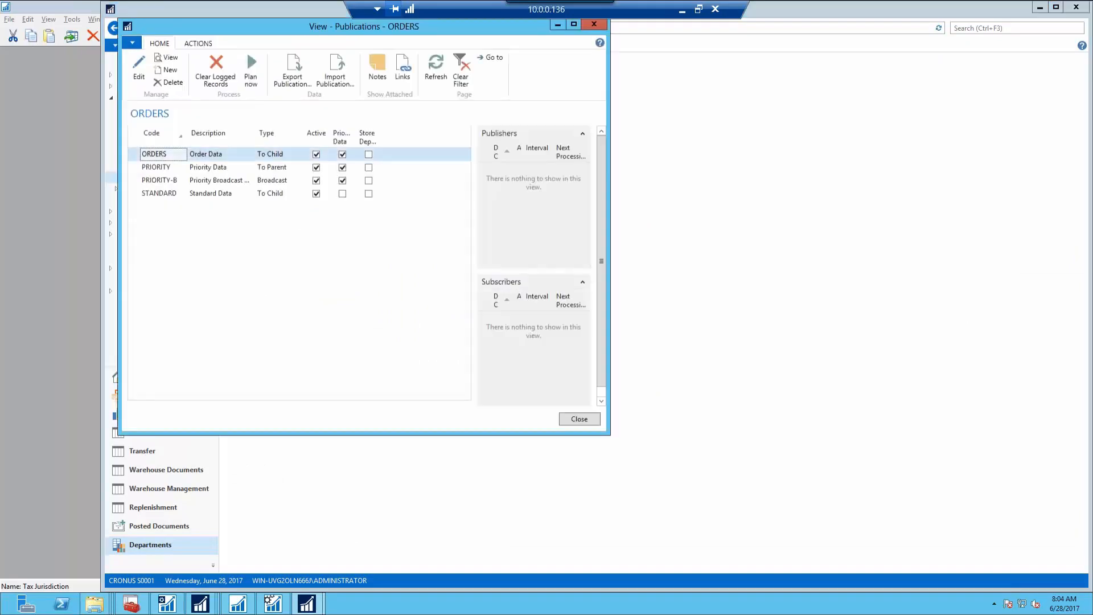
left_click(138, 67)
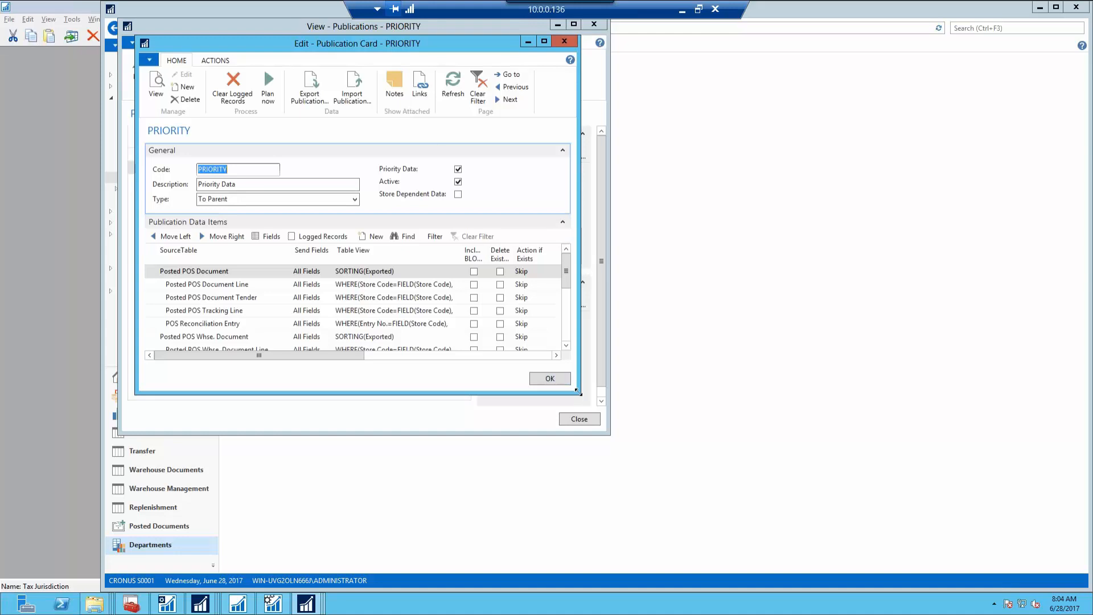
left_click_drag(578, 391, 1034, 566)
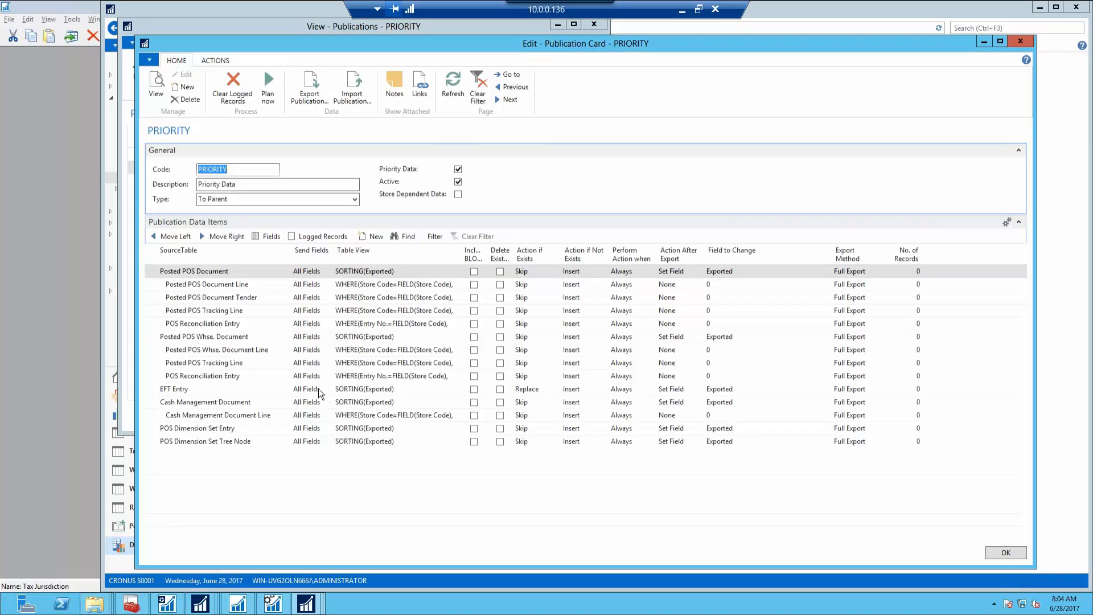
left_click(229, 325)
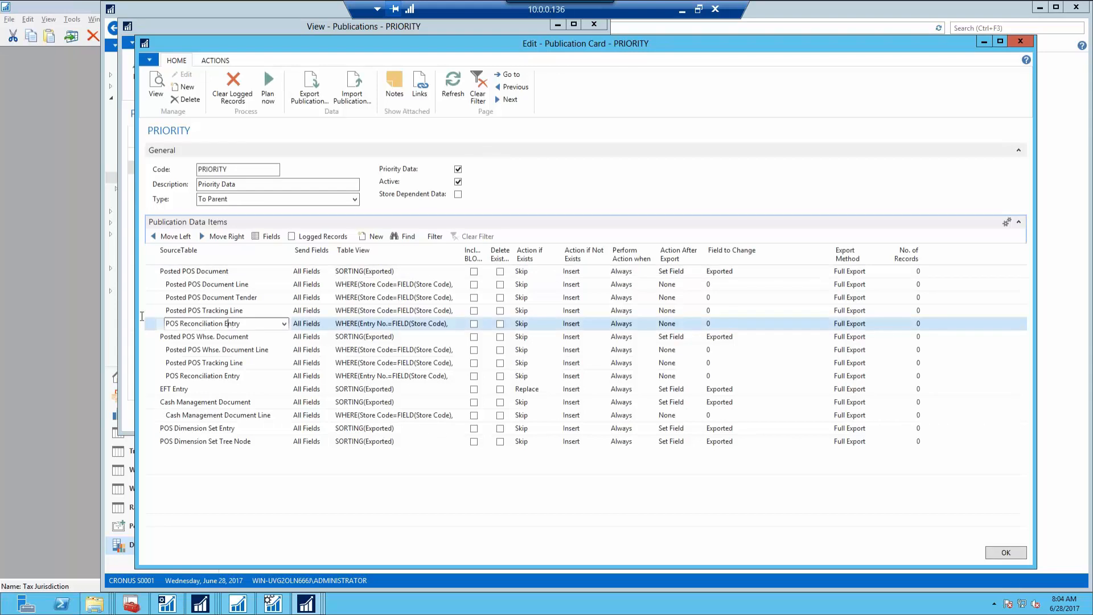
left_click(149, 326)
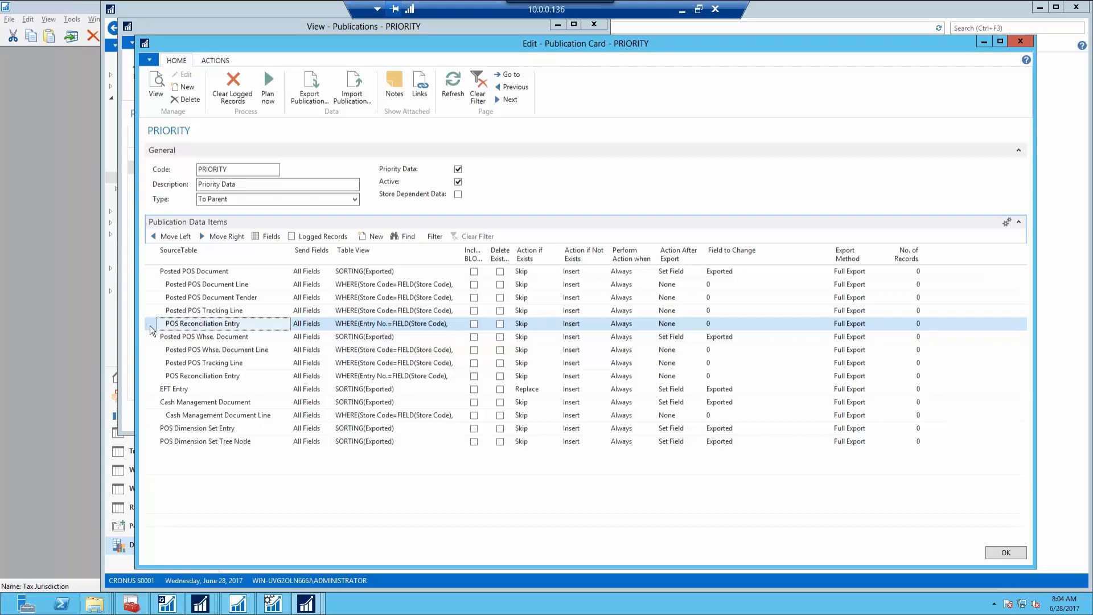
Delete the POS Reconciliation Entry line nested under Posted POS Document
right_click(149, 326)
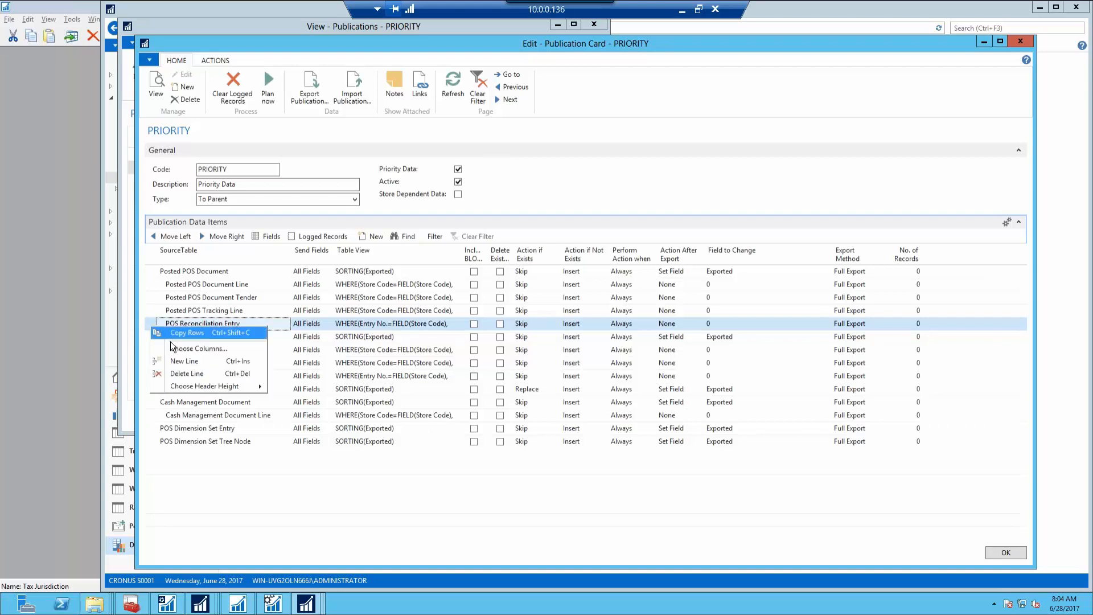
left_click(184, 374)
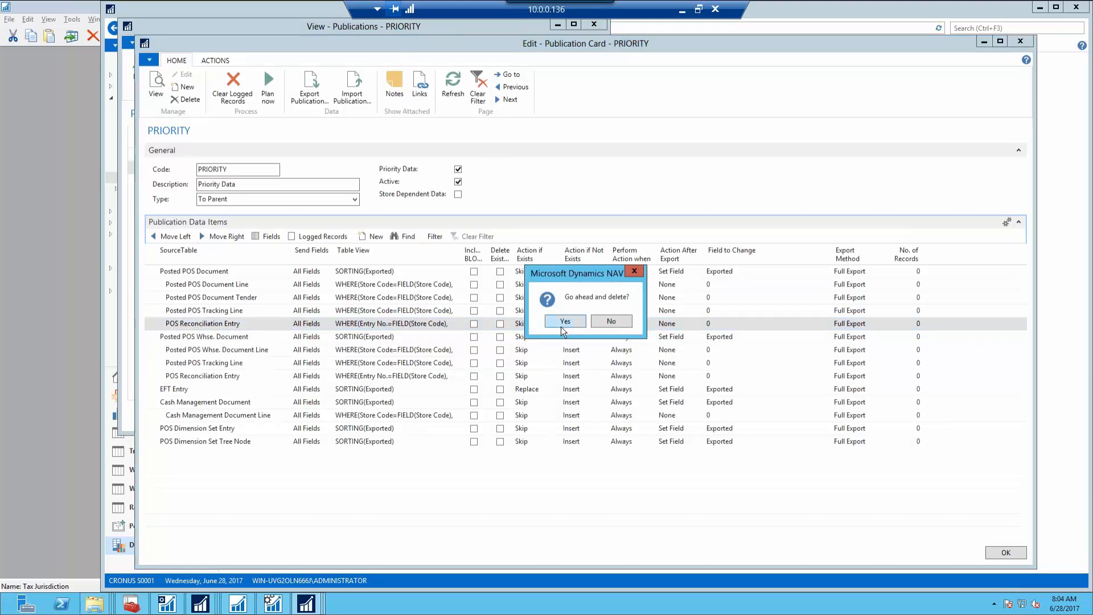
left_click(564, 322)
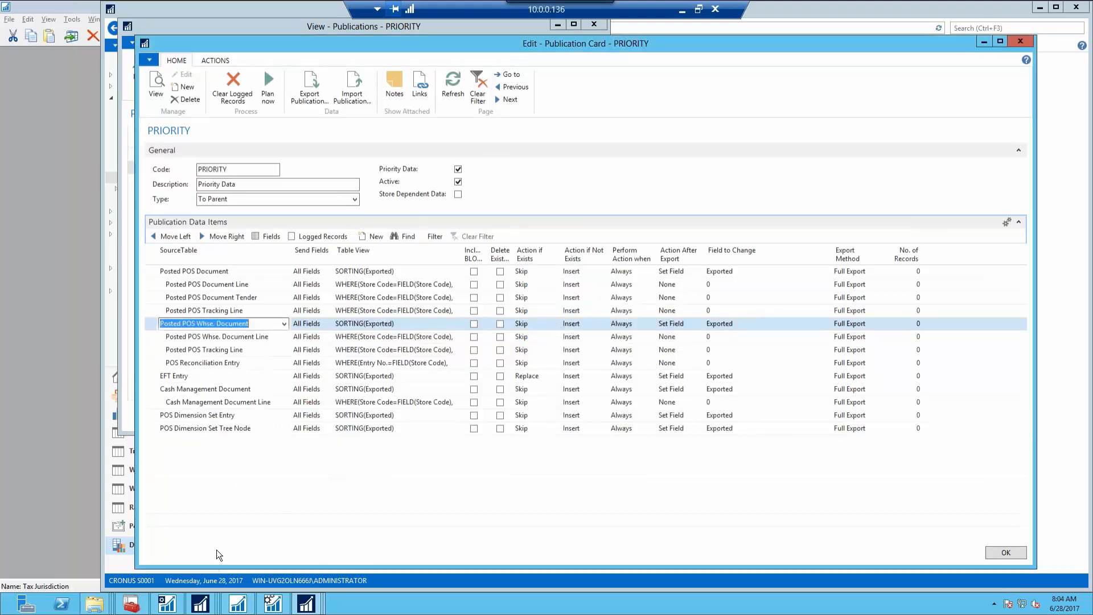
left_click(200, 605)
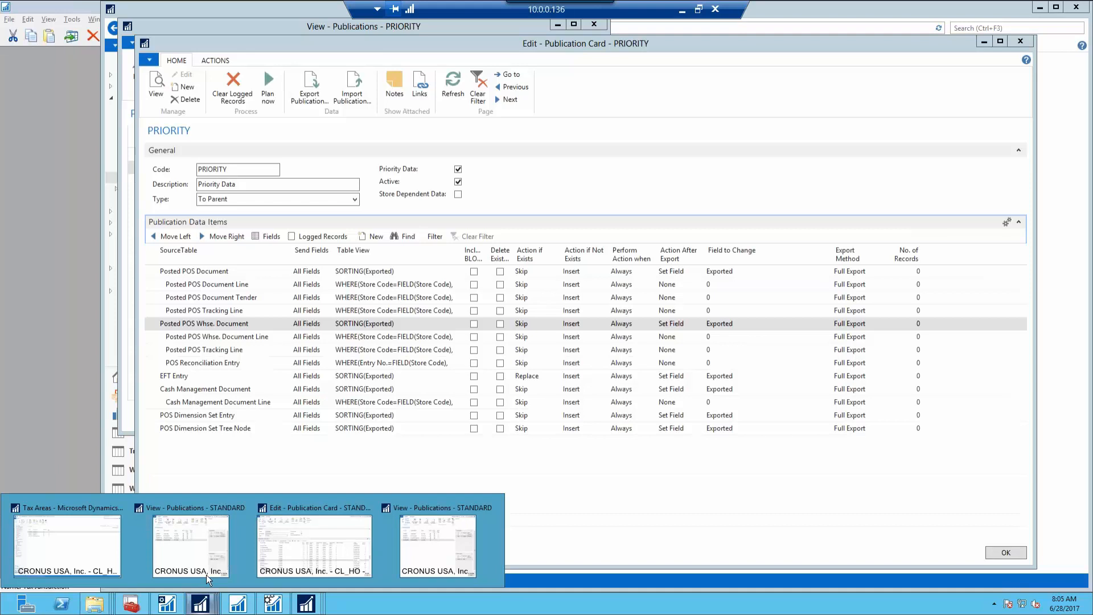
Move the remaining POS Reconciliation Entry item left to the top level
left_click(151, 363)
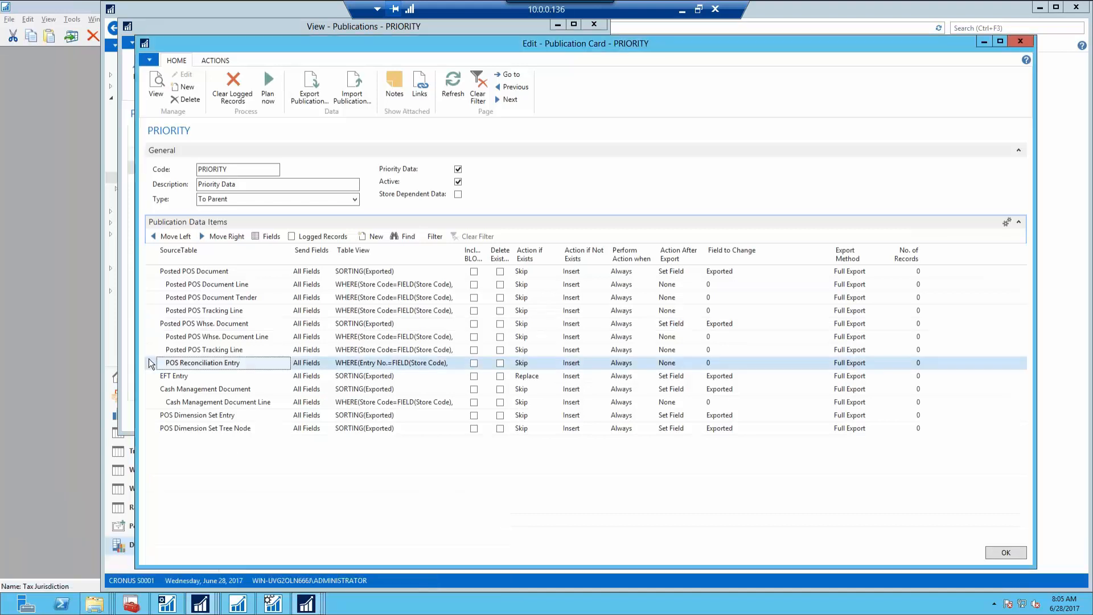
right_click(151, 364)
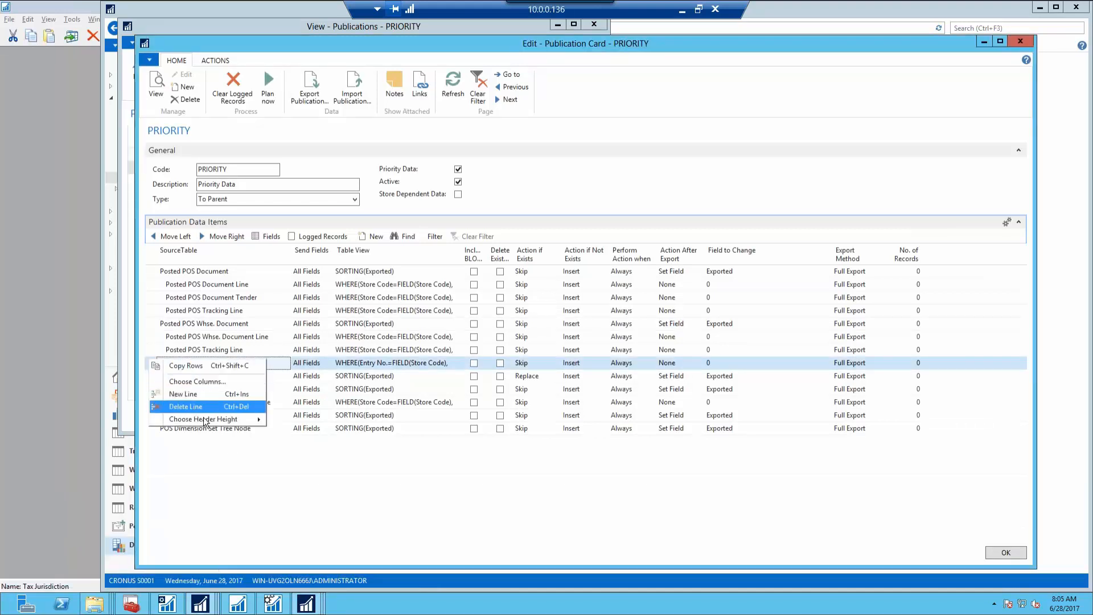
left_click(244, 494)
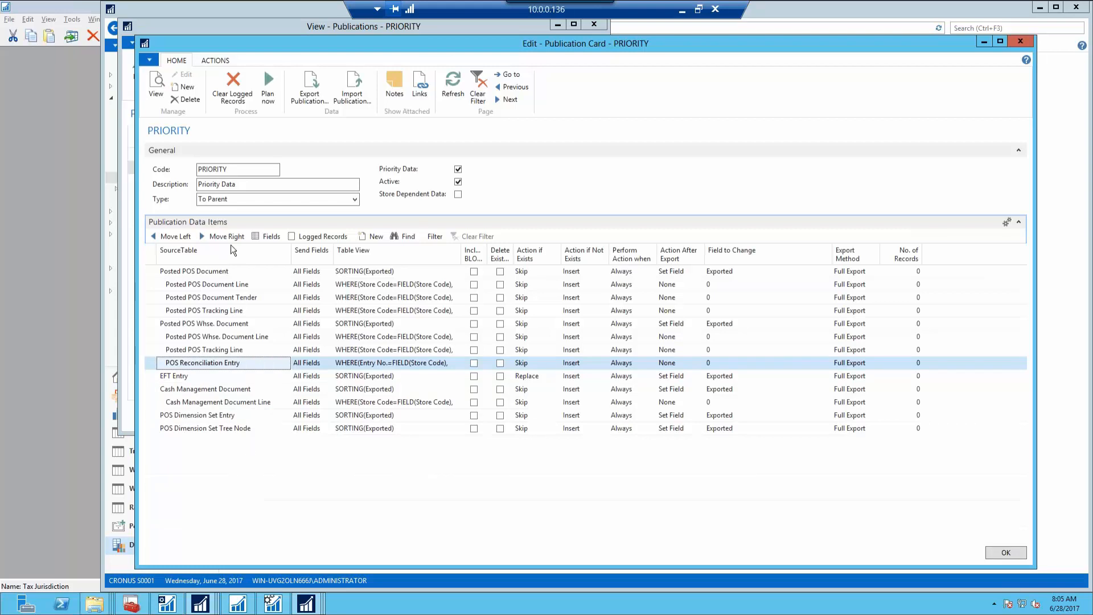
left_click(175, 236)
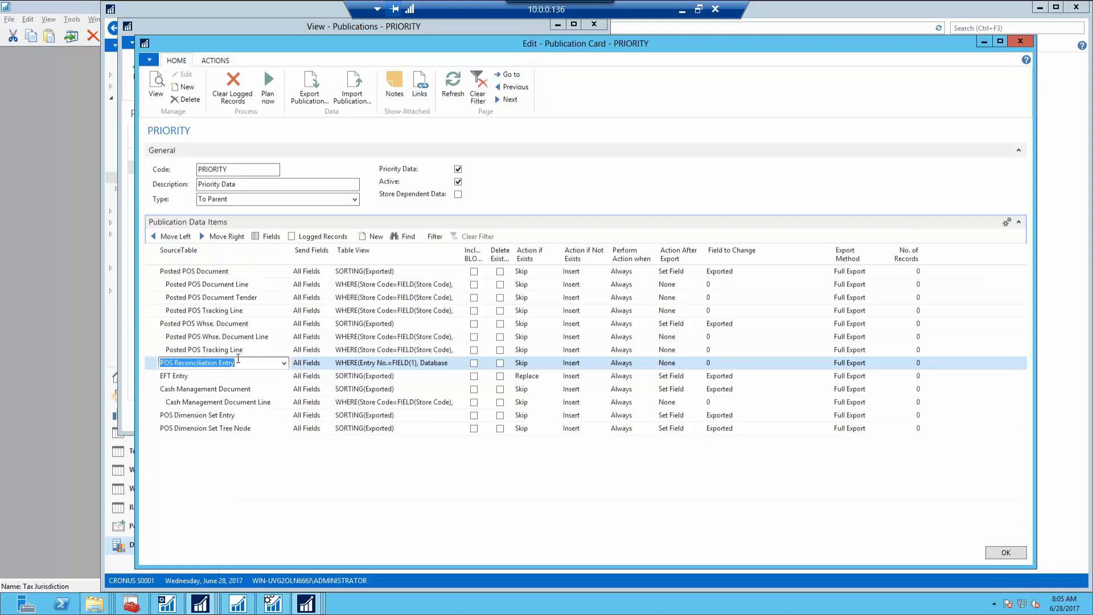
Replace the POS Reconciliation Entry table view with SORTING(Exported) WHERE(Exported=CONST(No))
key("Tab")
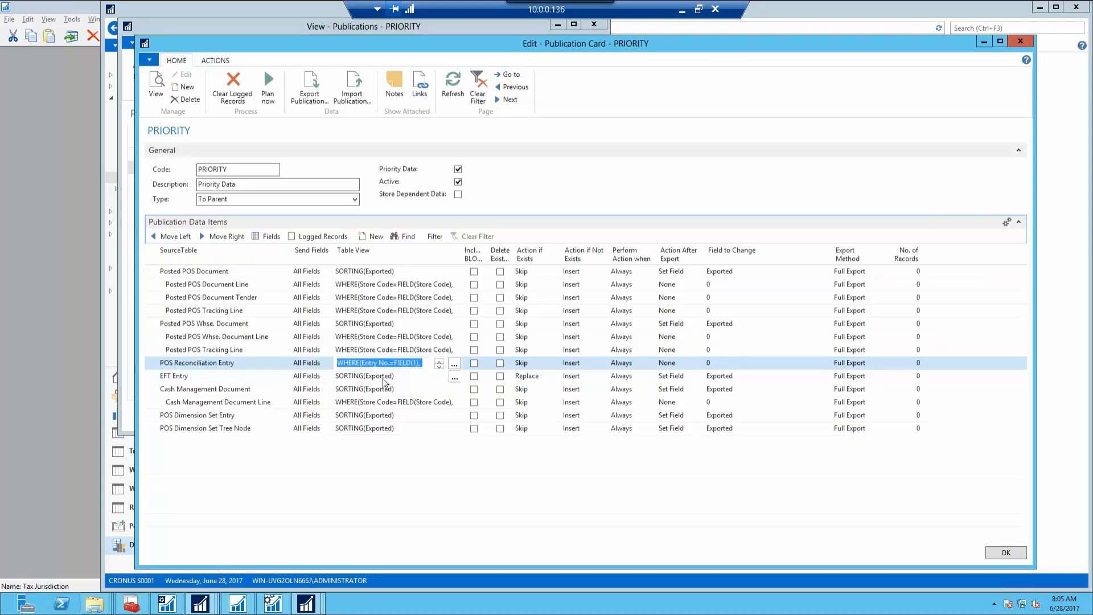
key("Delete")
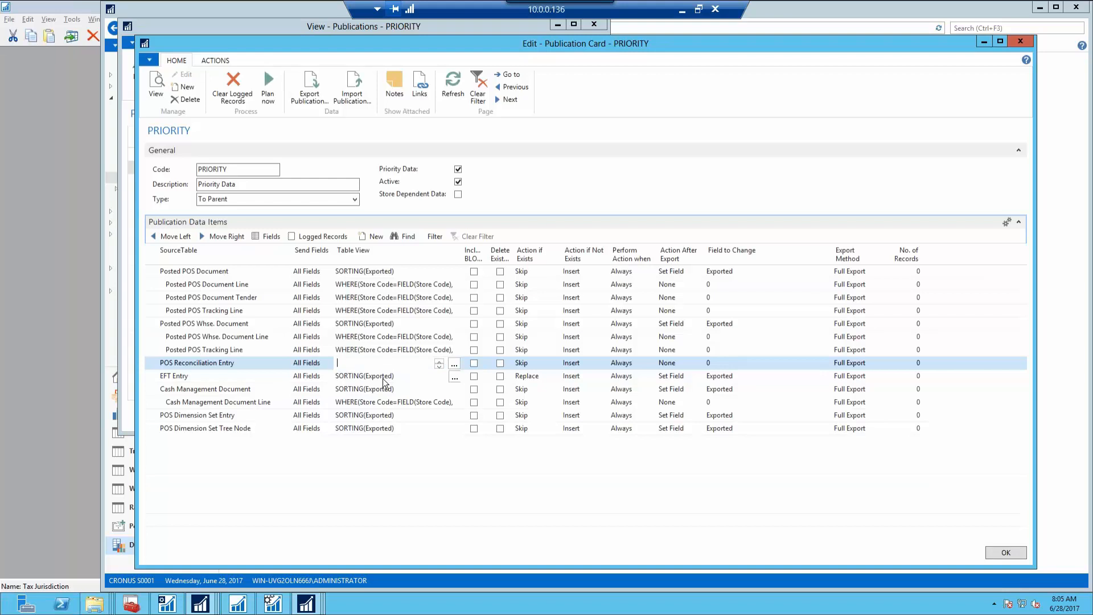
key("Up")
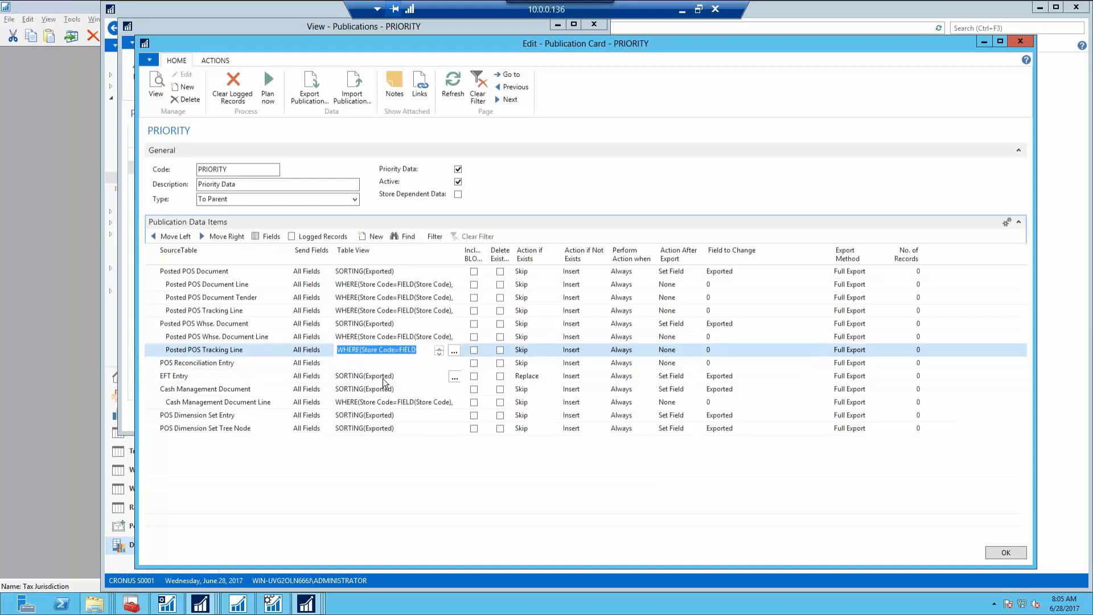
key("Down")
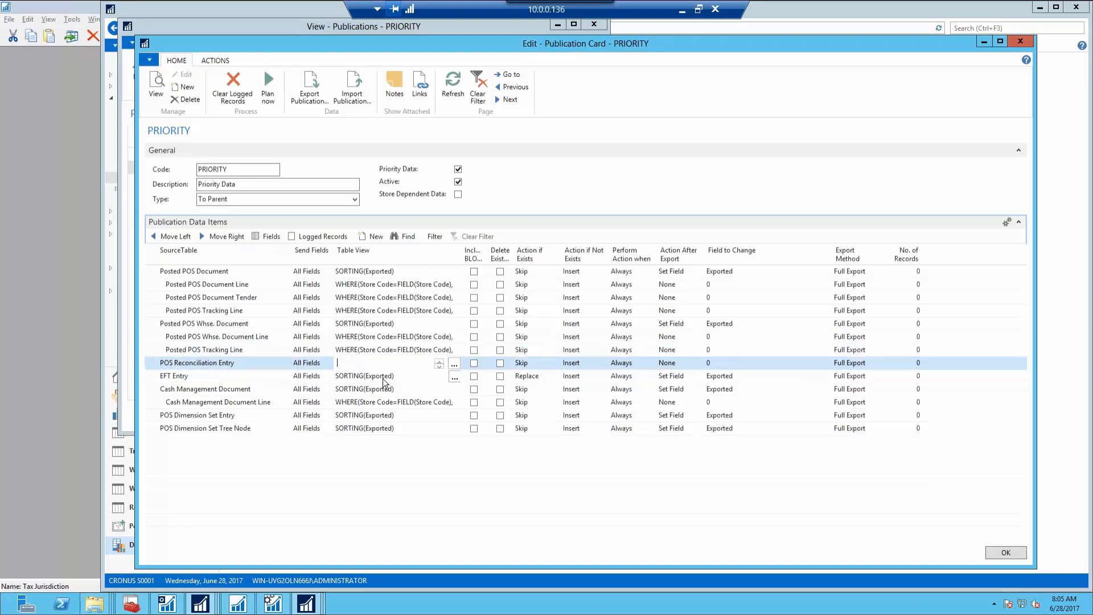
key("Down")
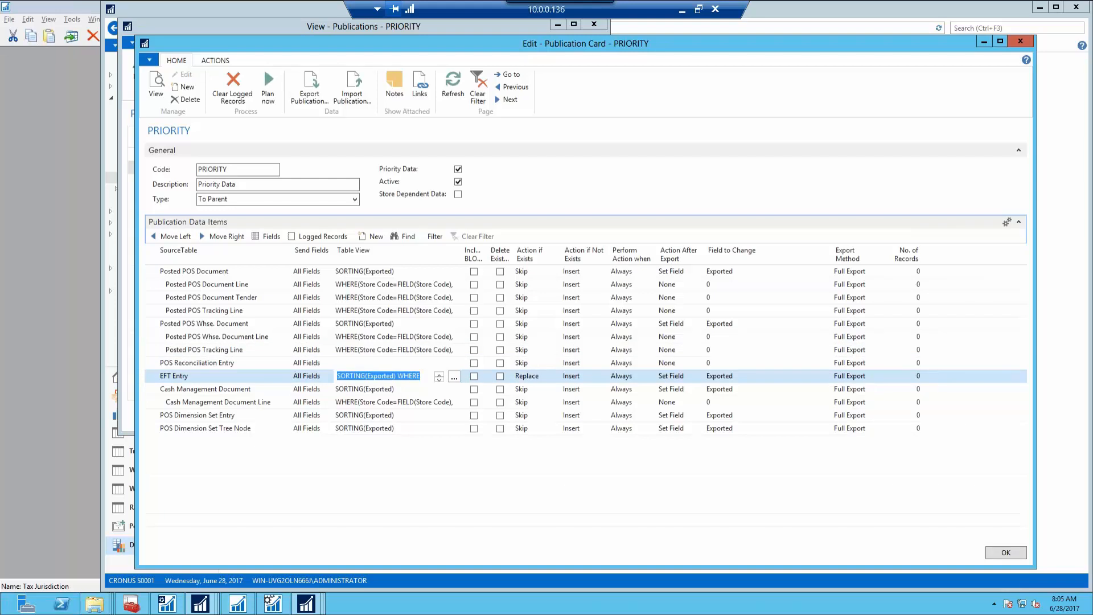
key("Up")
type("(Exported=CONST(No))")
key("Down")
key("Up")
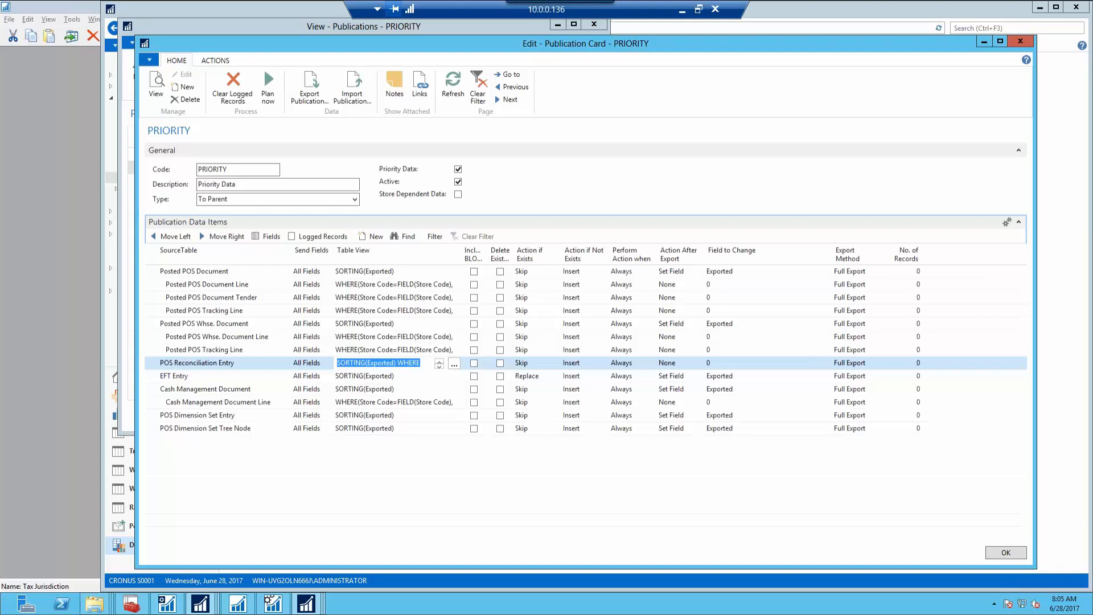
key("Escape")
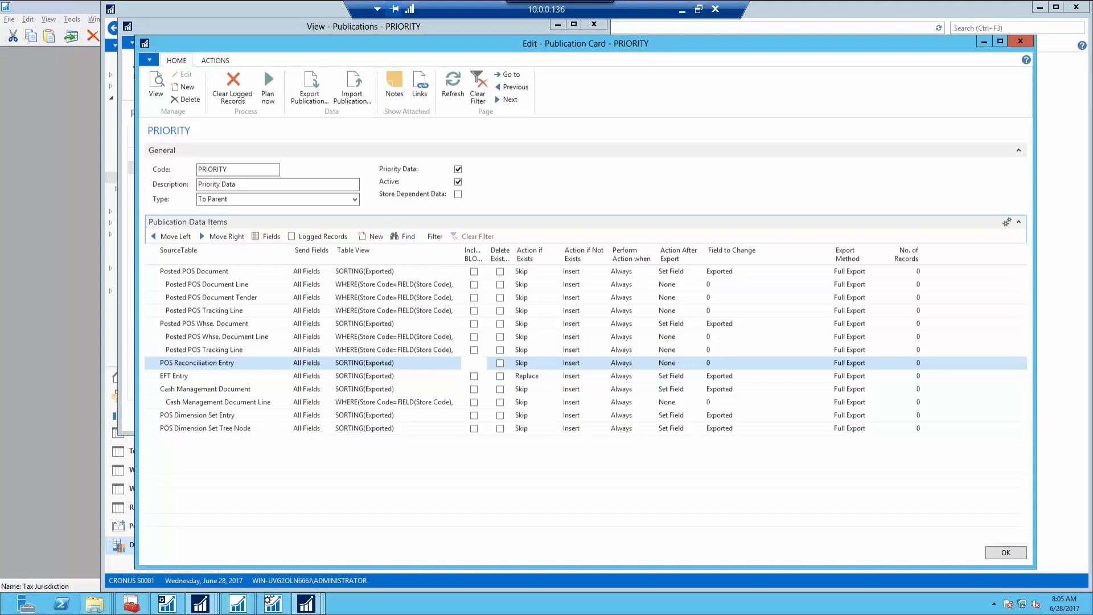
Set Action After Export to Set Field with Exported as the field to change
key("Tab")
key("Tab")
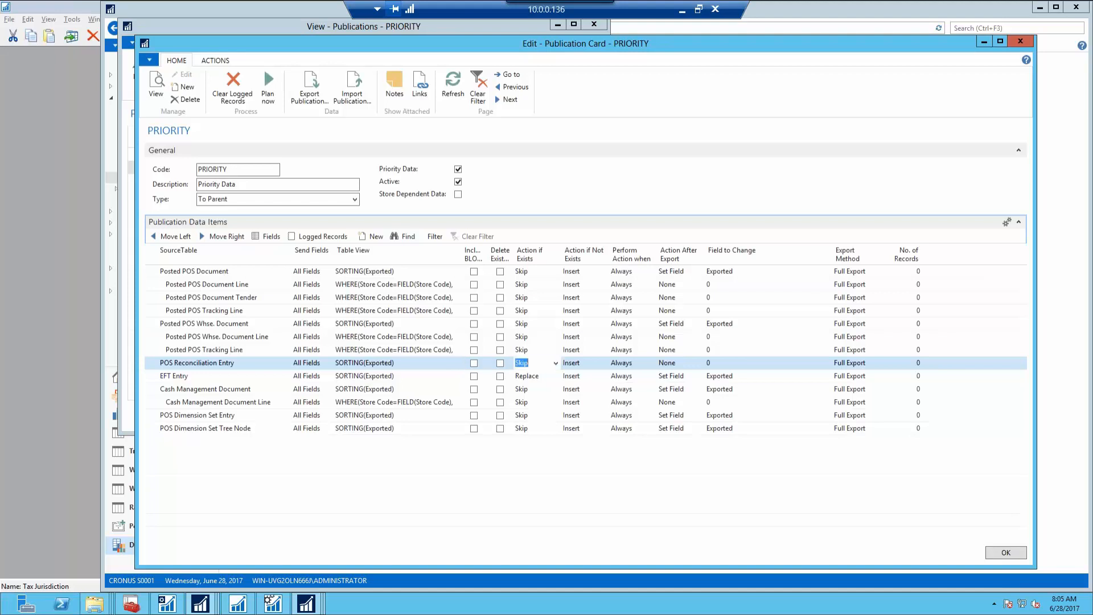
key("Tab")
key("Tab")
key("Tab")
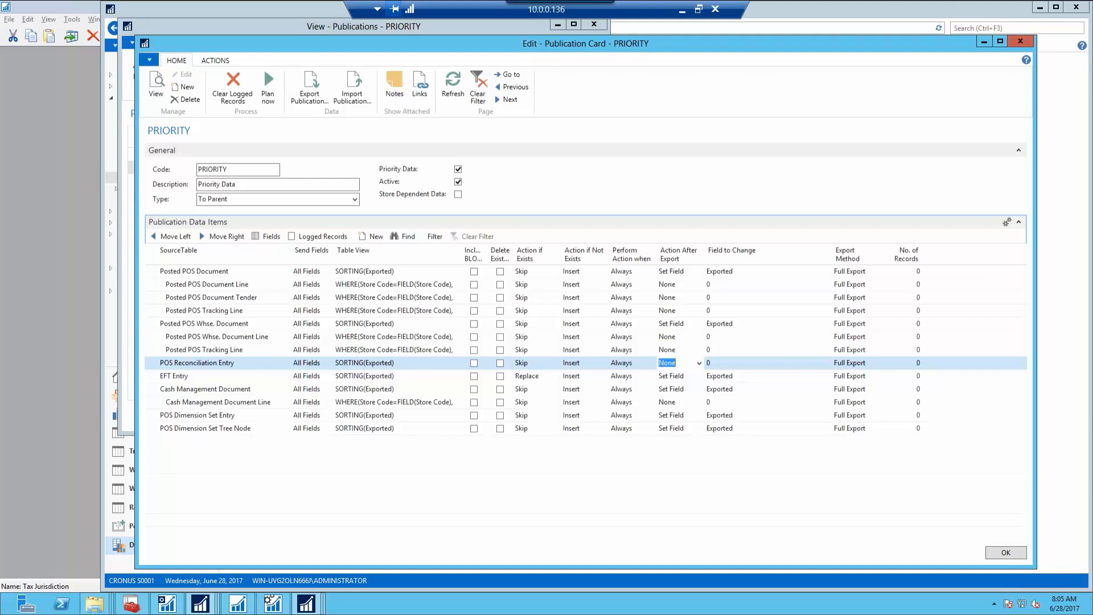
type("Set")
key("Tab")
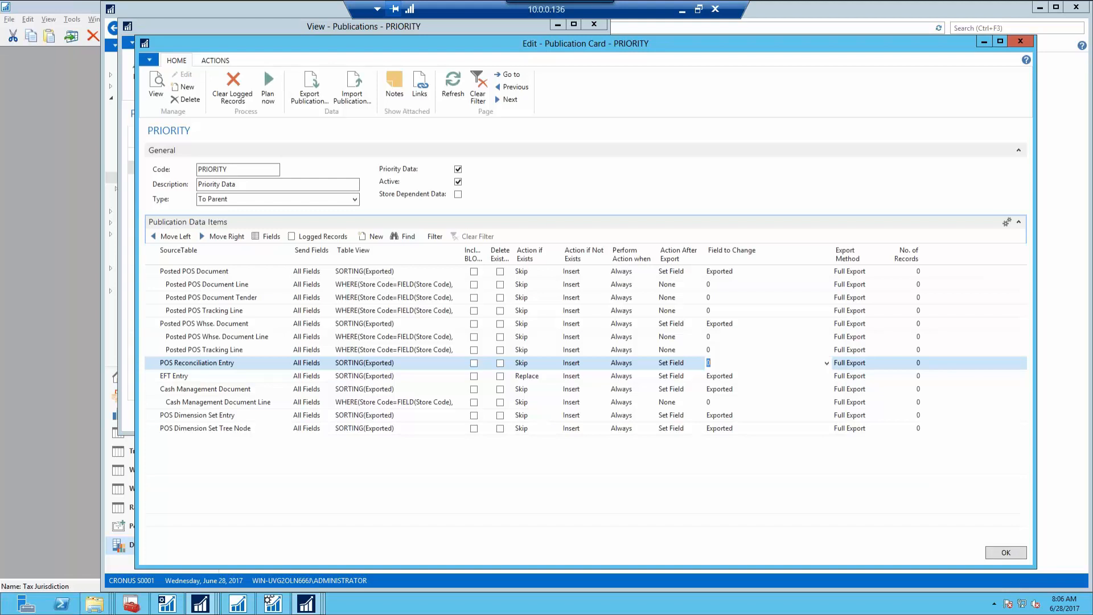
key("Tab")
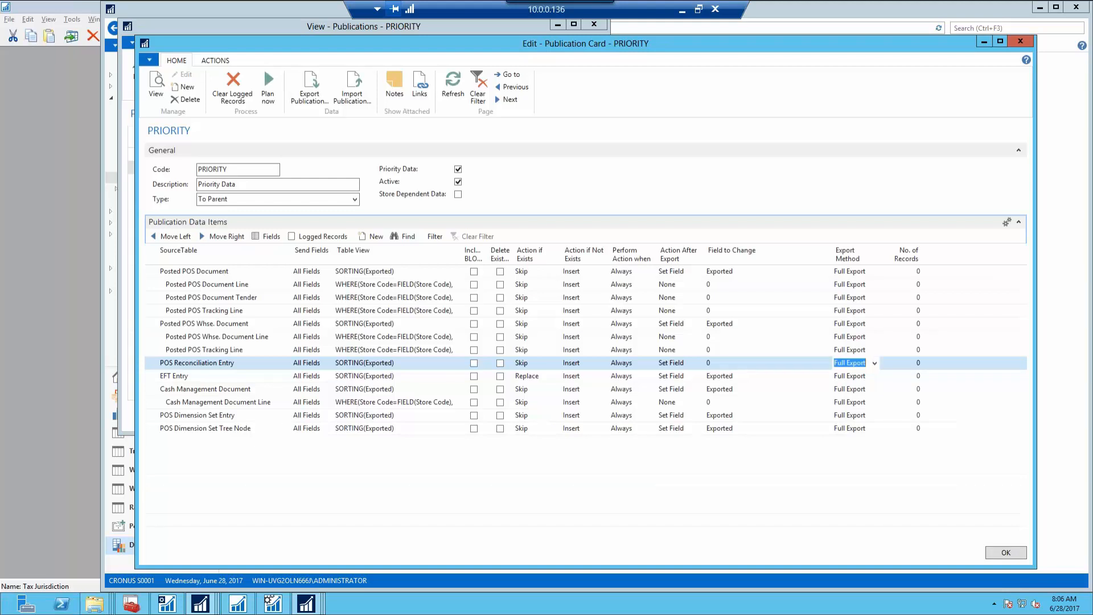
key("shift+Tab")
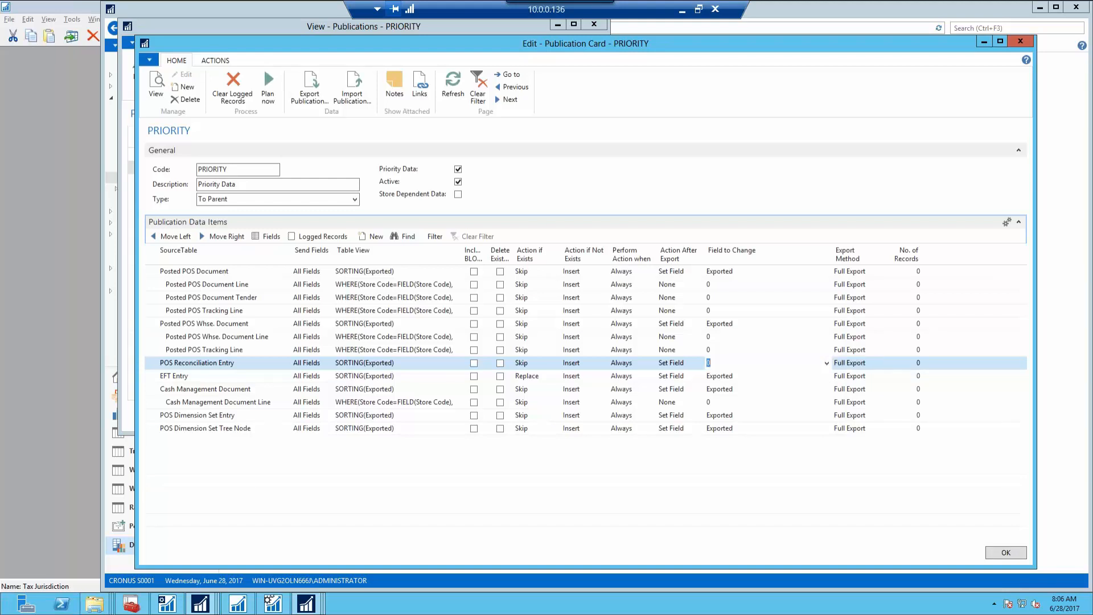
left_click(826, 363)
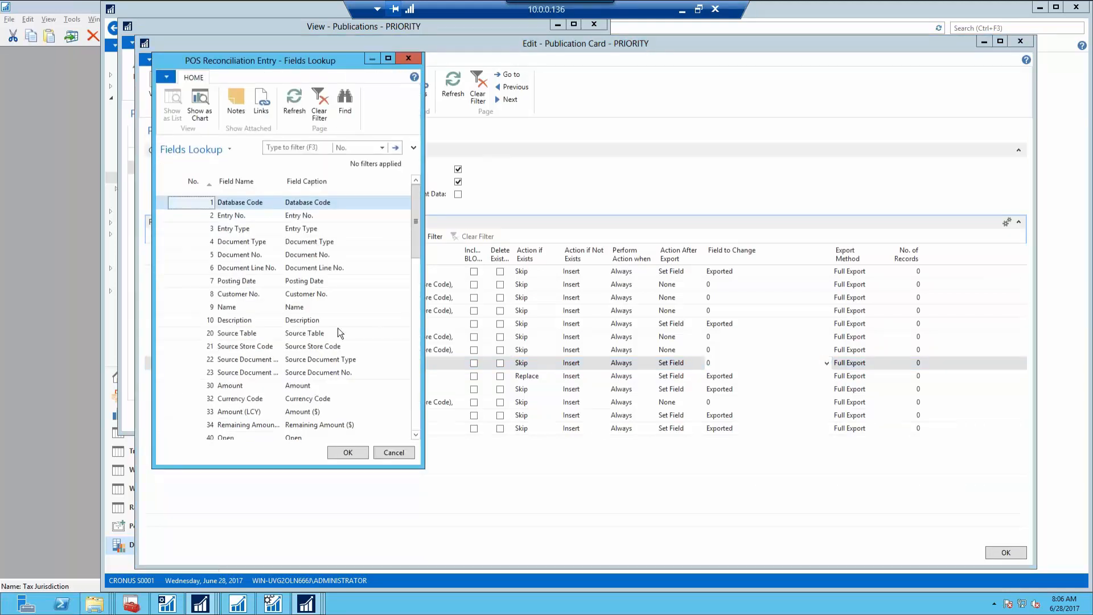
left_click(261, 346)
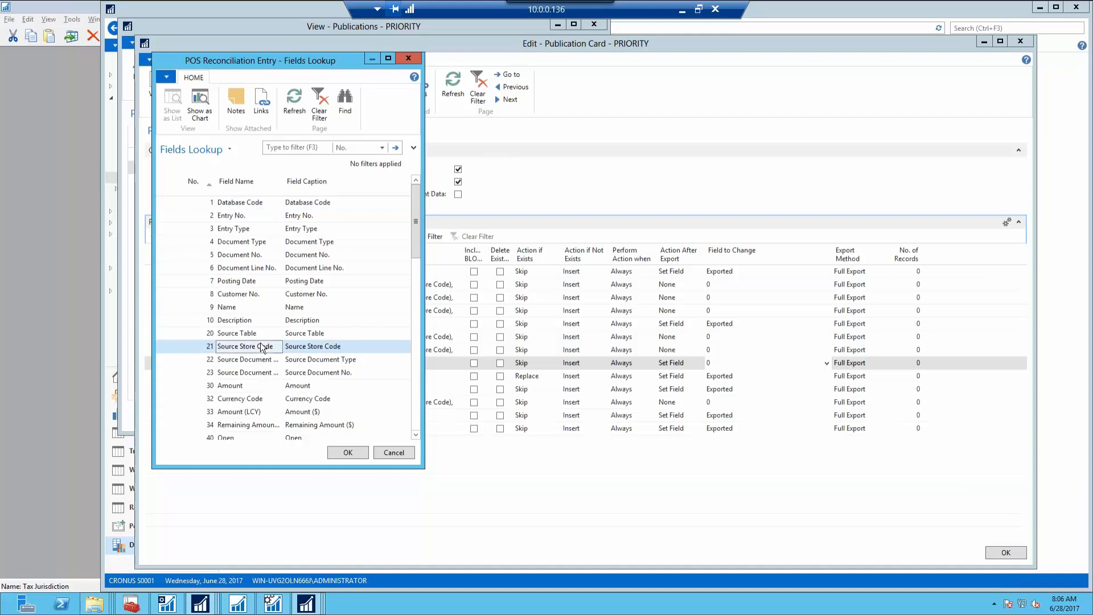
key("ctrl+f")
type("exp")
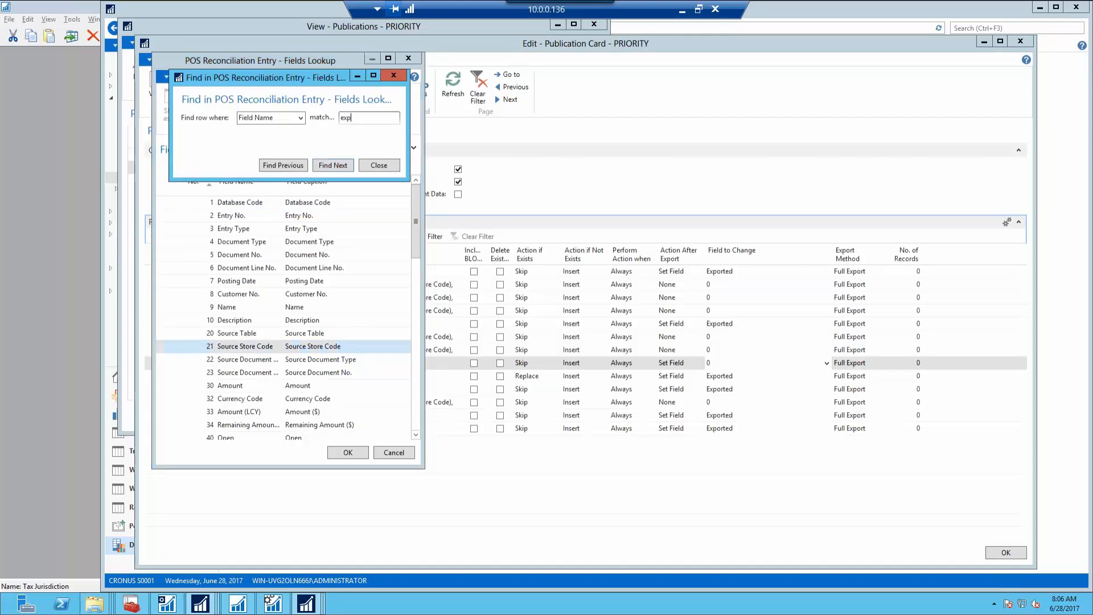
key("Return")
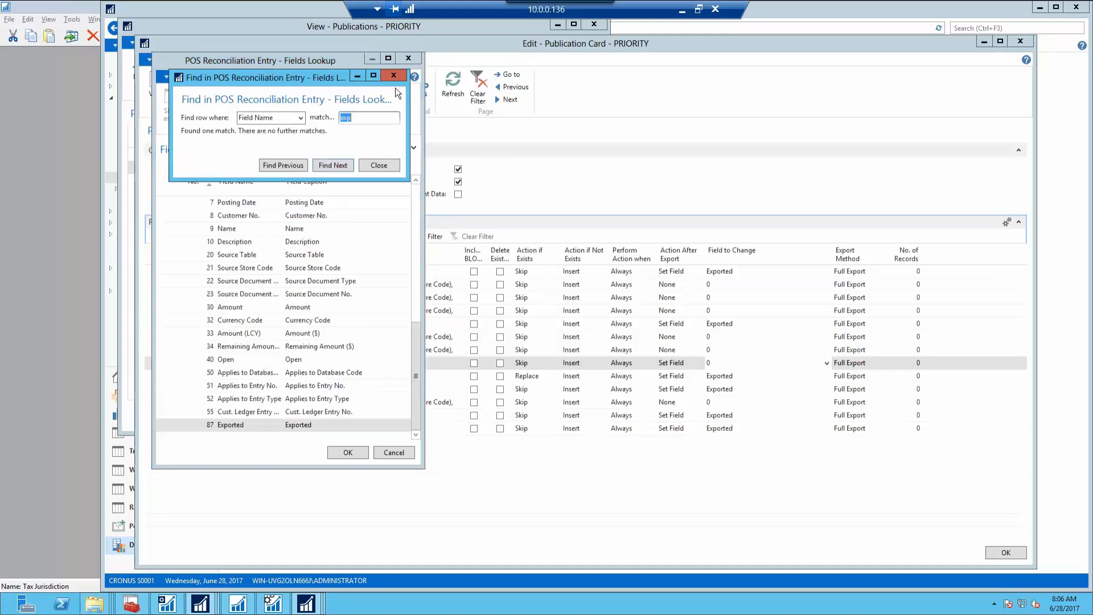
key("Escape")
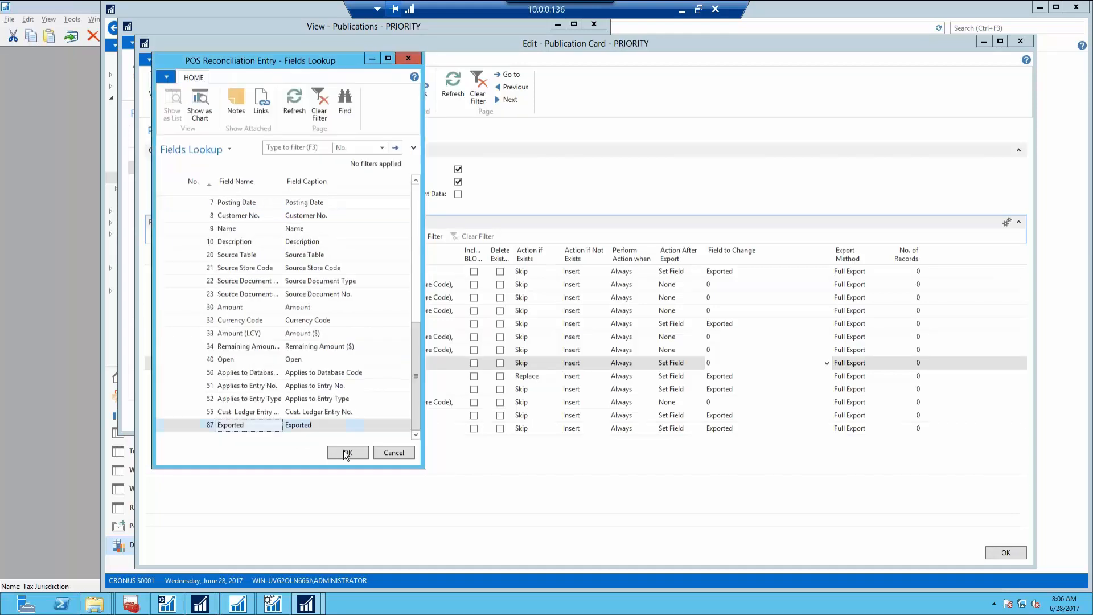
left_click(345, 454)
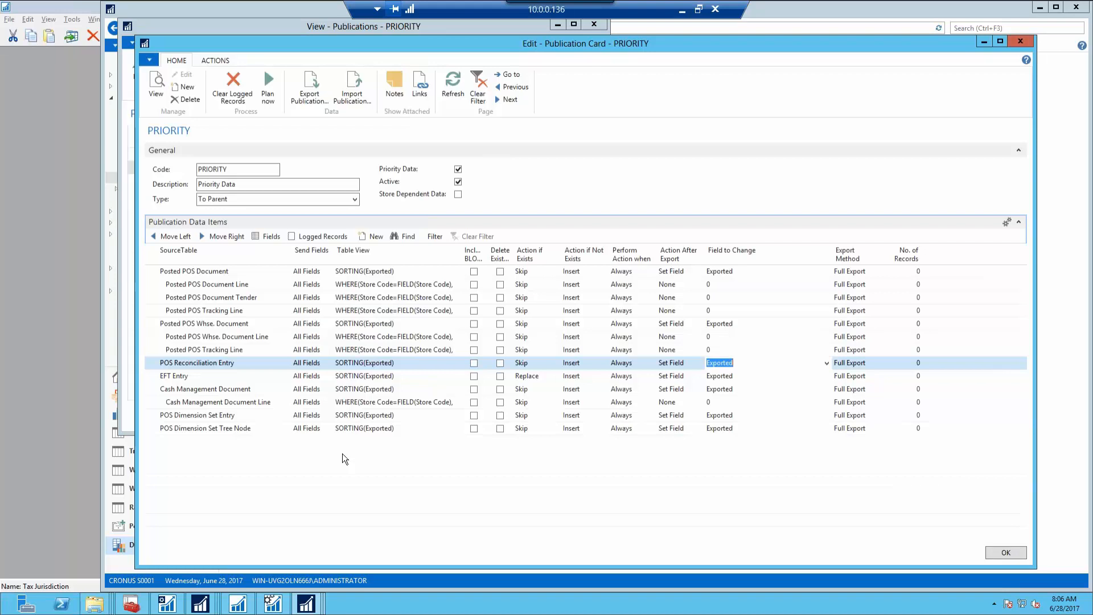
Set Action if Exists to Replace for POS Reconciliation Entry
key("shift+Tab")
key("shift+Tab")
key("shift+Tab")
key("shift+Tab")
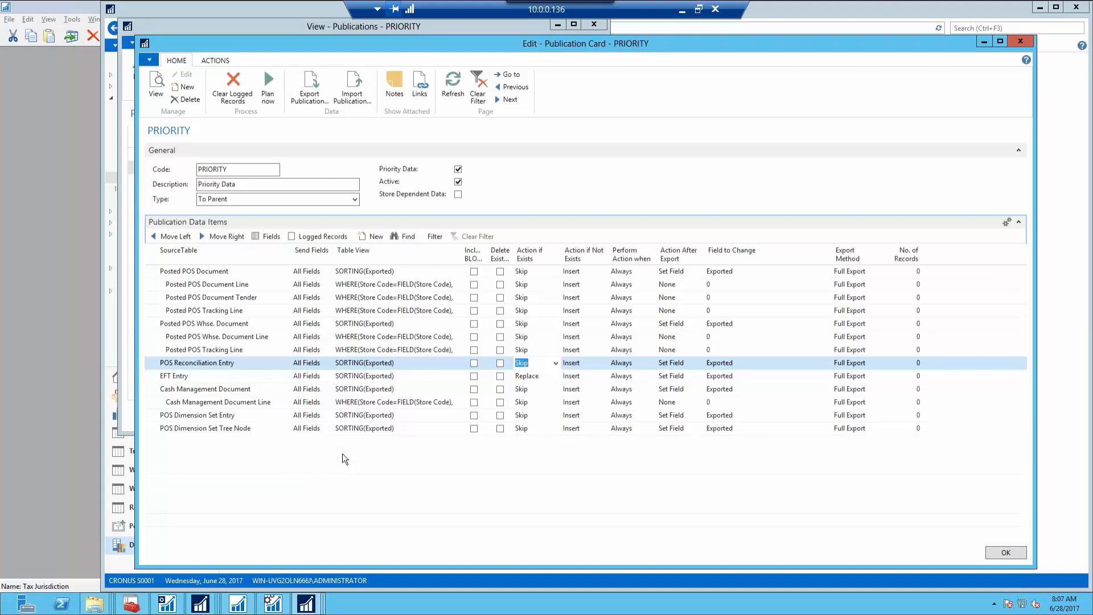
key("Up")
key("Down")
type("rep")
Export the PRIORITY publication to a file and move the STANDARD publications list aside
left_click(319, 99)
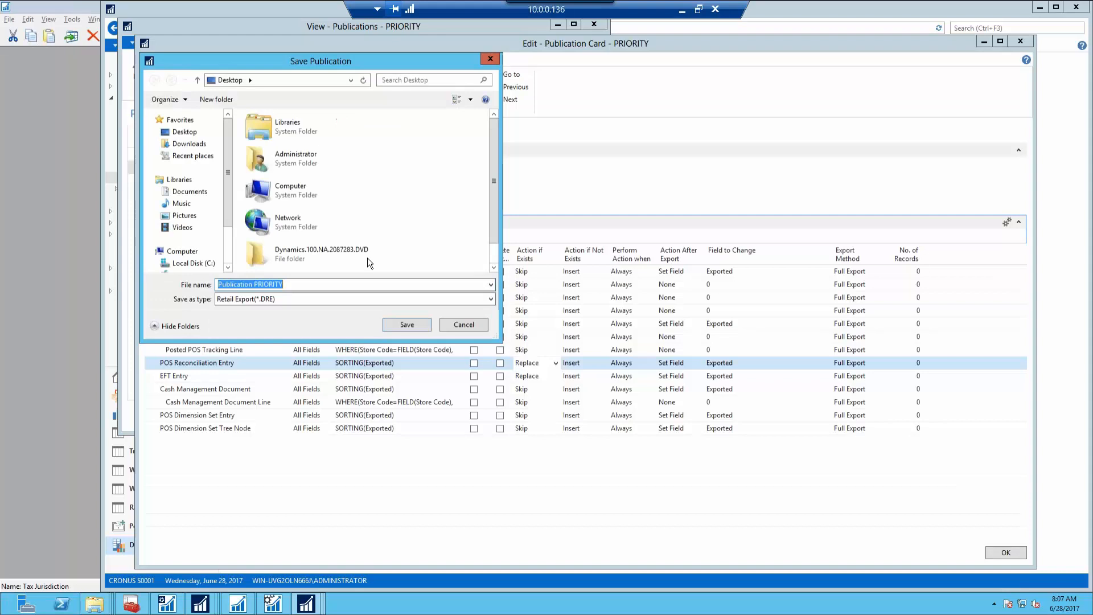
left_click(394, 329)
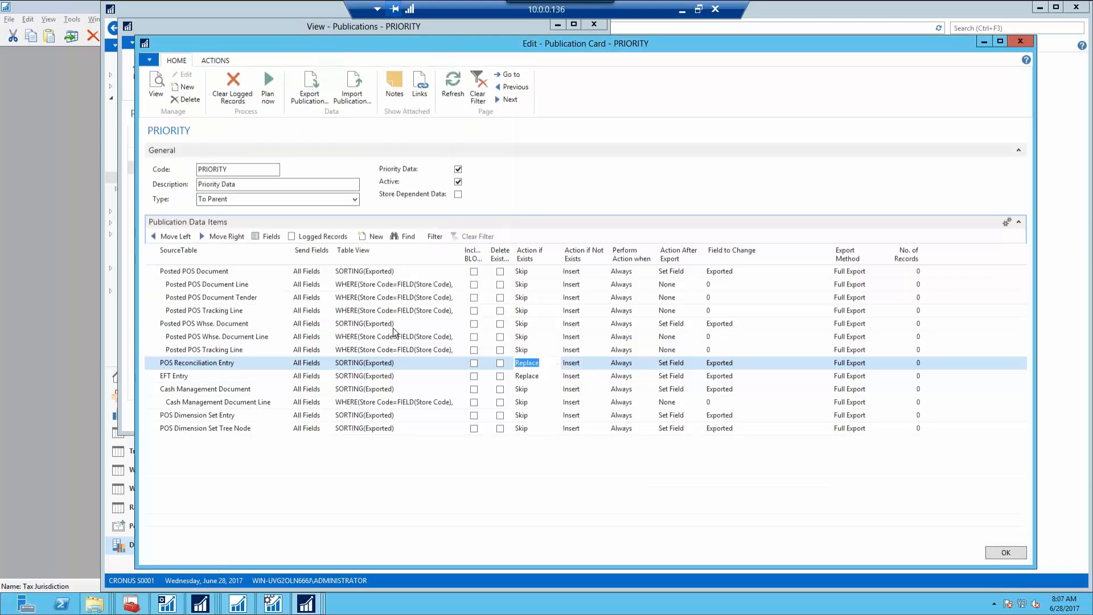
left_click(200, 605)
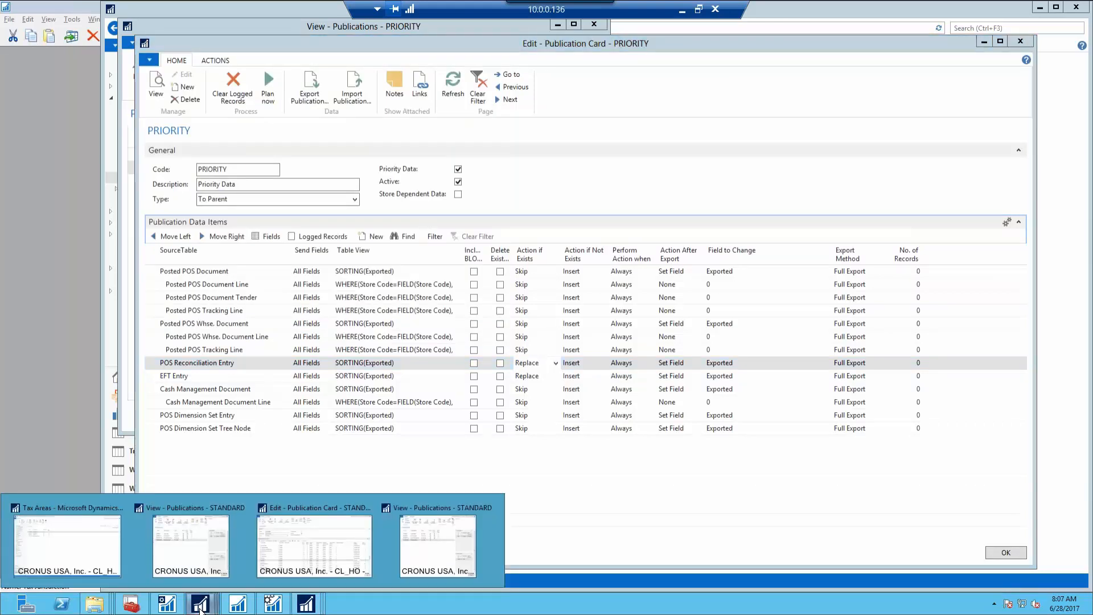
left_click(207, 561)
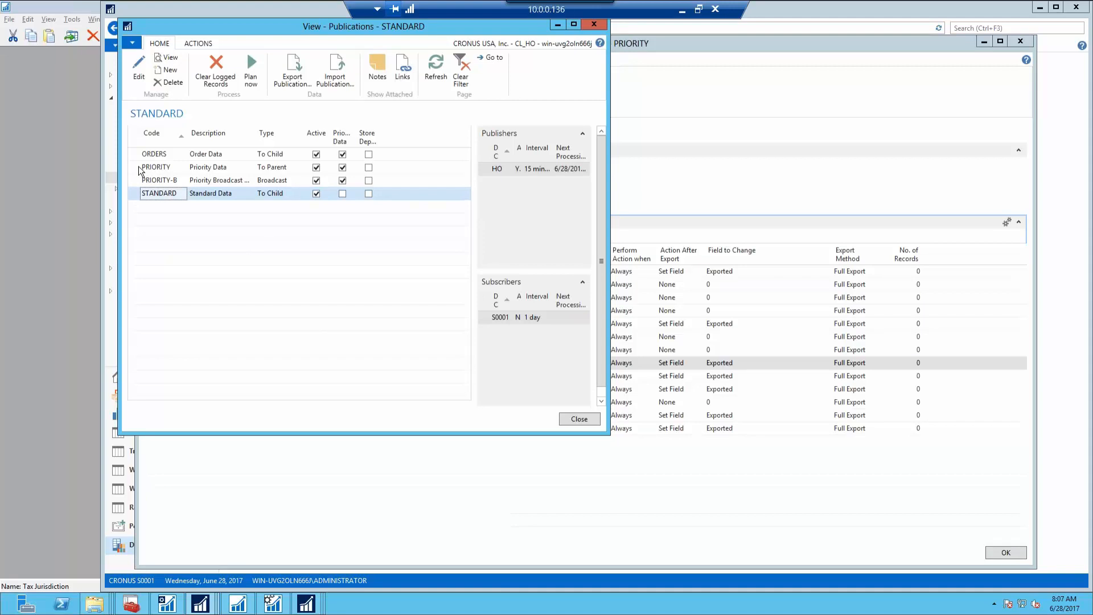
left_click_drag(272, 33, 475, 207)
Import Publication PRIORITY.DRE after the Database Profile S0001.DRE import fails as invalid
left_click(534, 256)
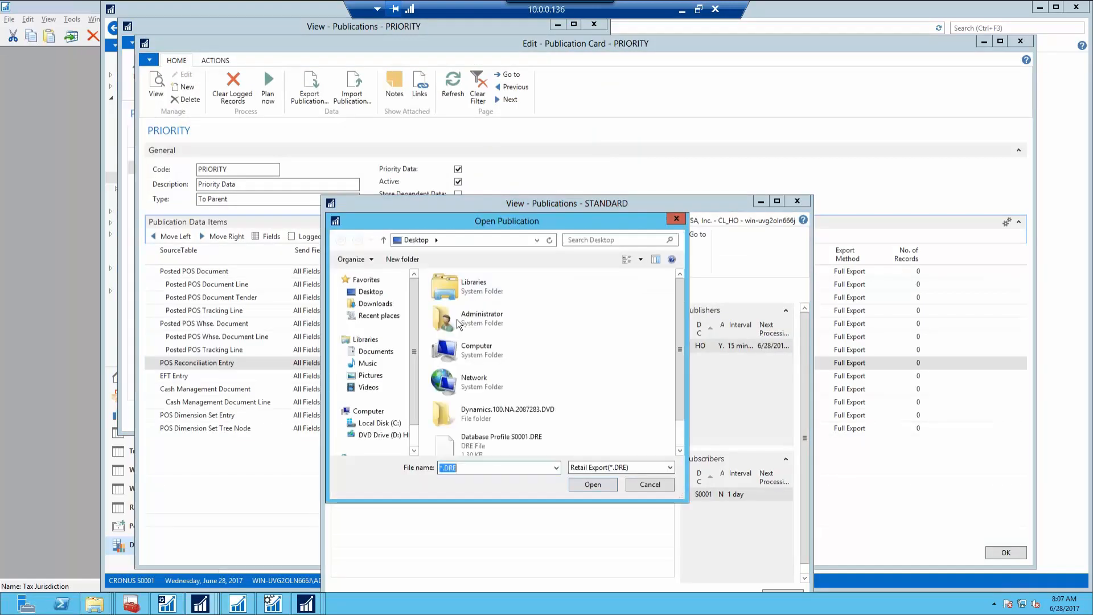
double_click(487, 442)
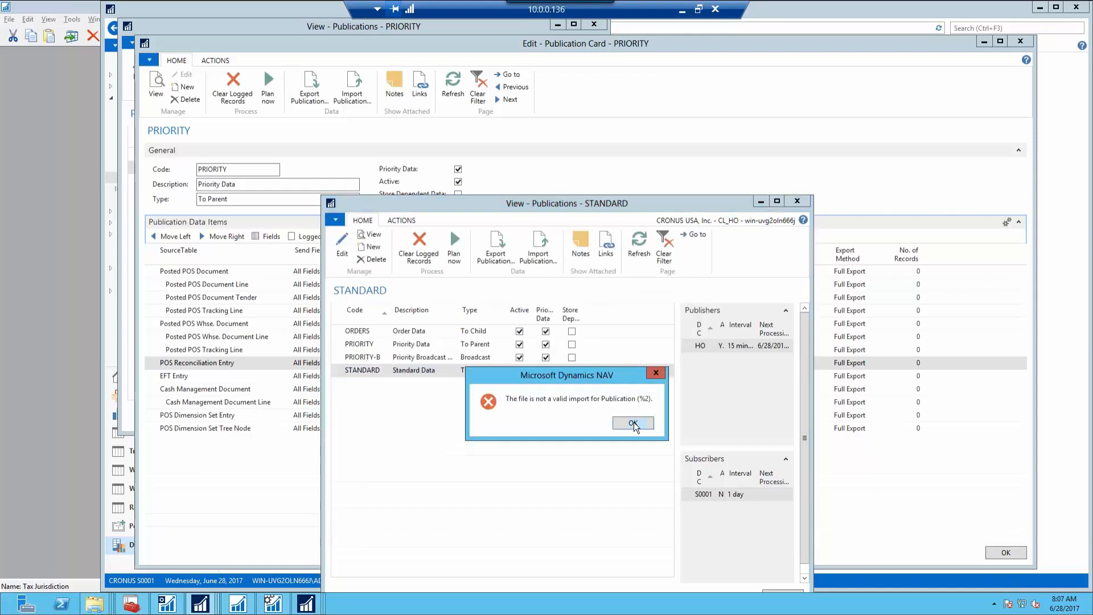
left_click(633, 422)
left_click(537, 250)
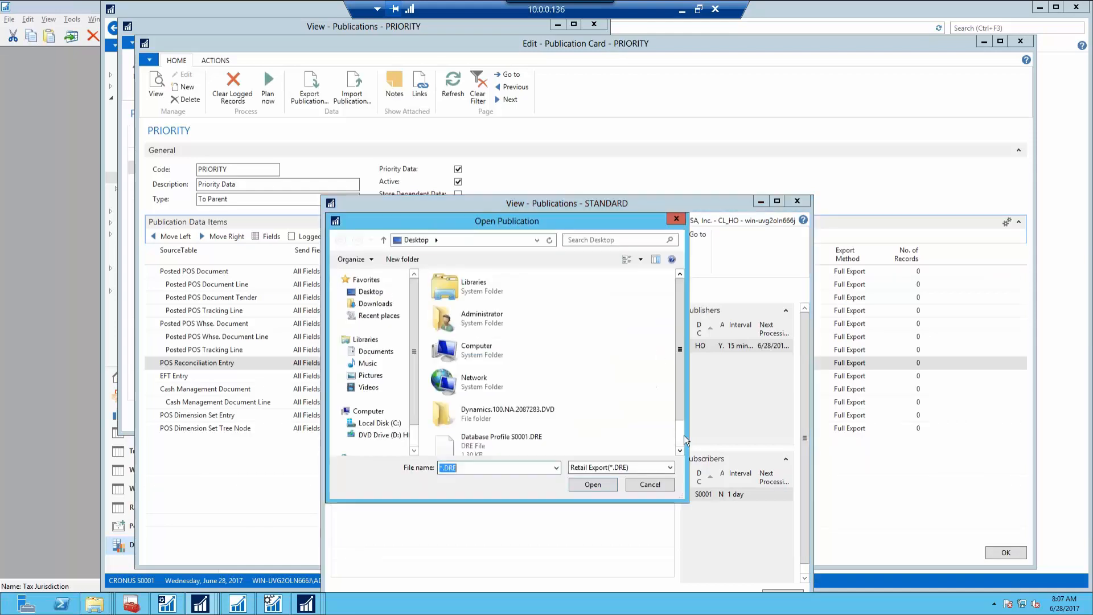
scroll(684, 435, "down", 1)
double_click(518, 433)
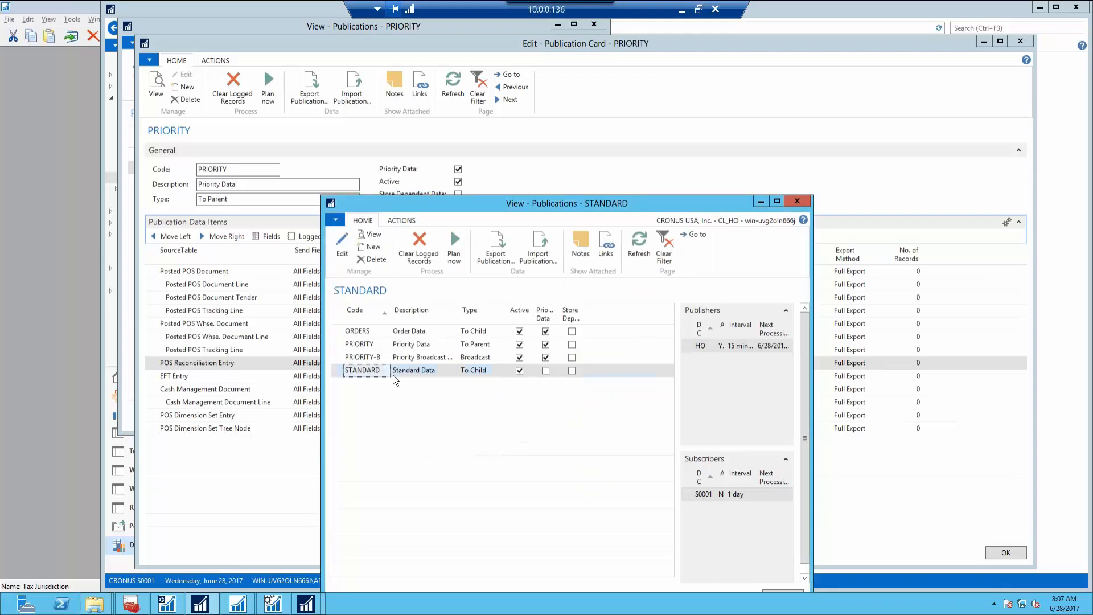
left_click(338, 346)
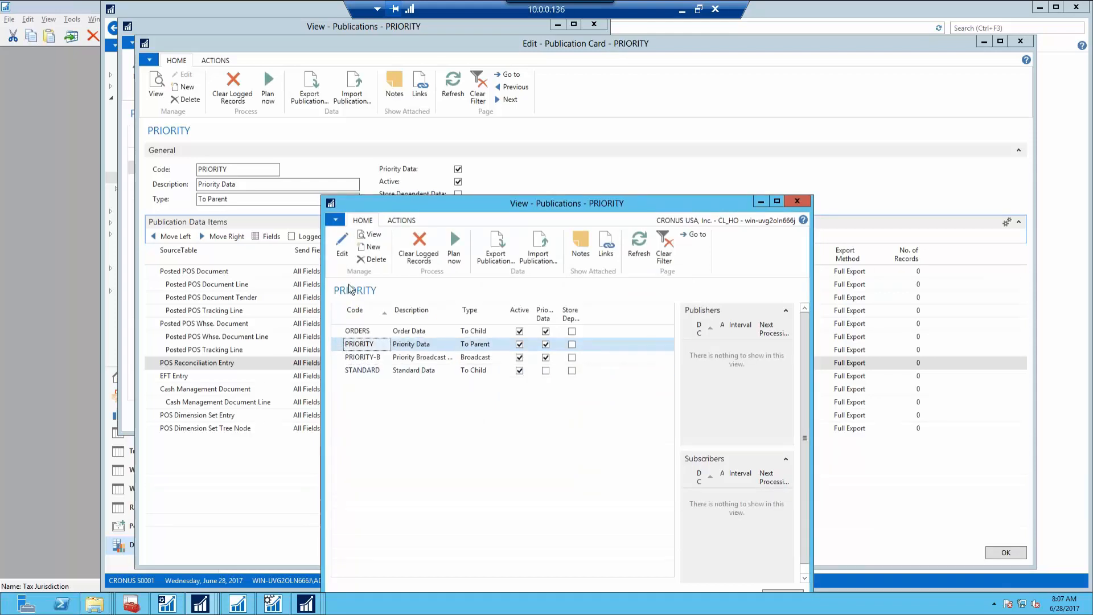
left_click(344, 257)
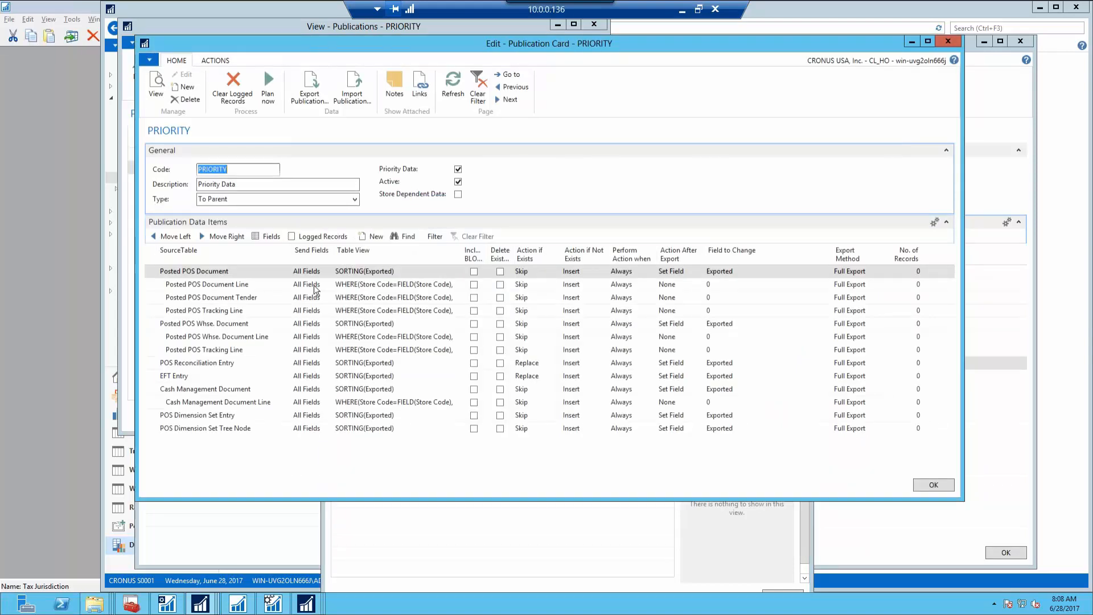
Save and close the PRIORITY publication card and the publications lists
left_click(923, 485)
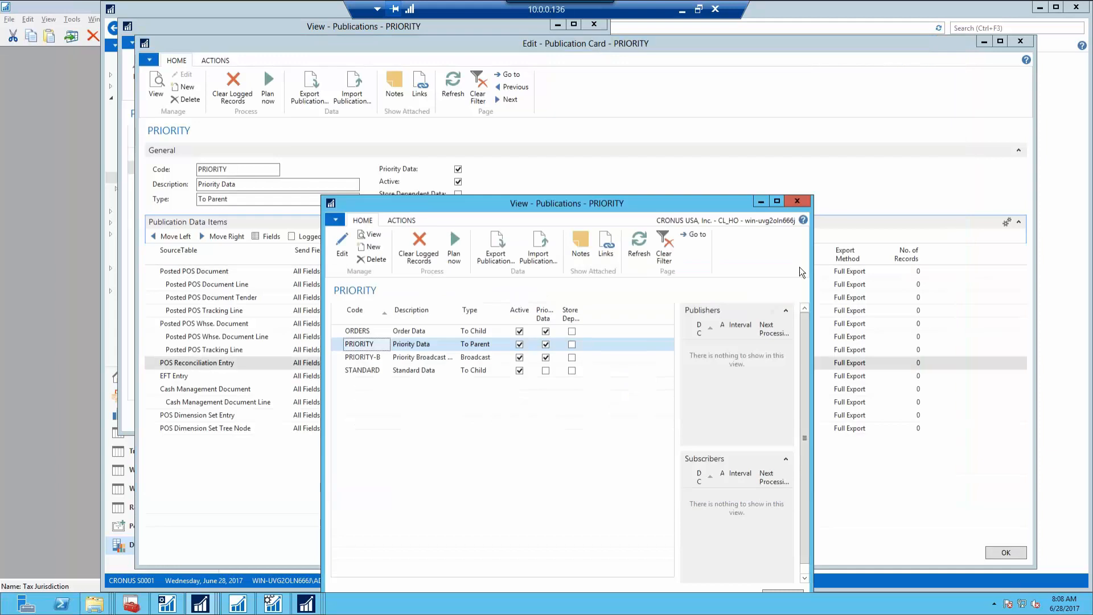
left_click(797, 201)
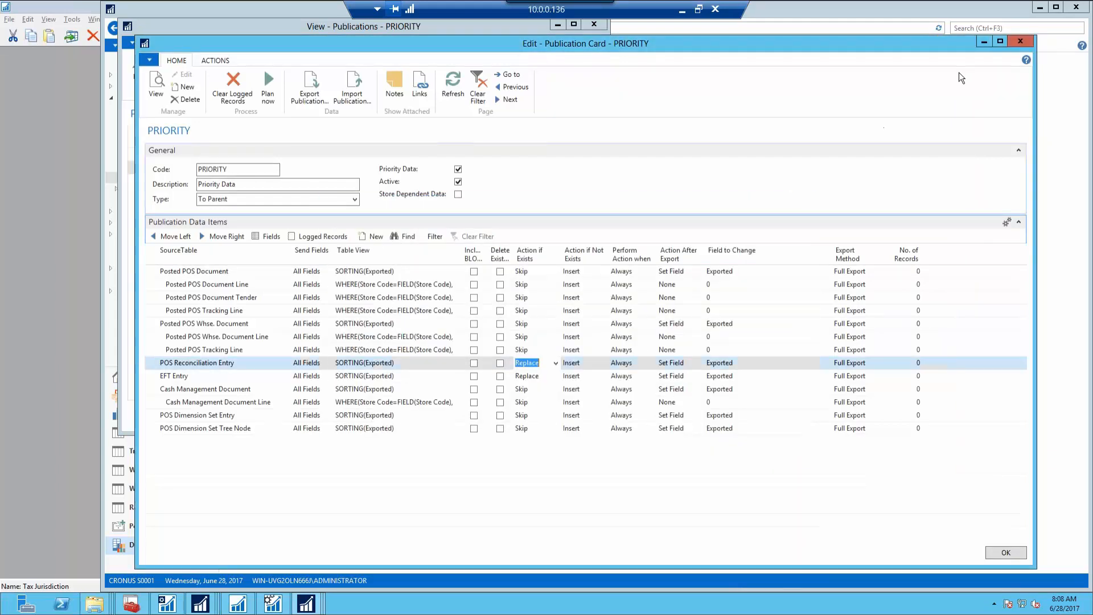
left_click(1020, 41)
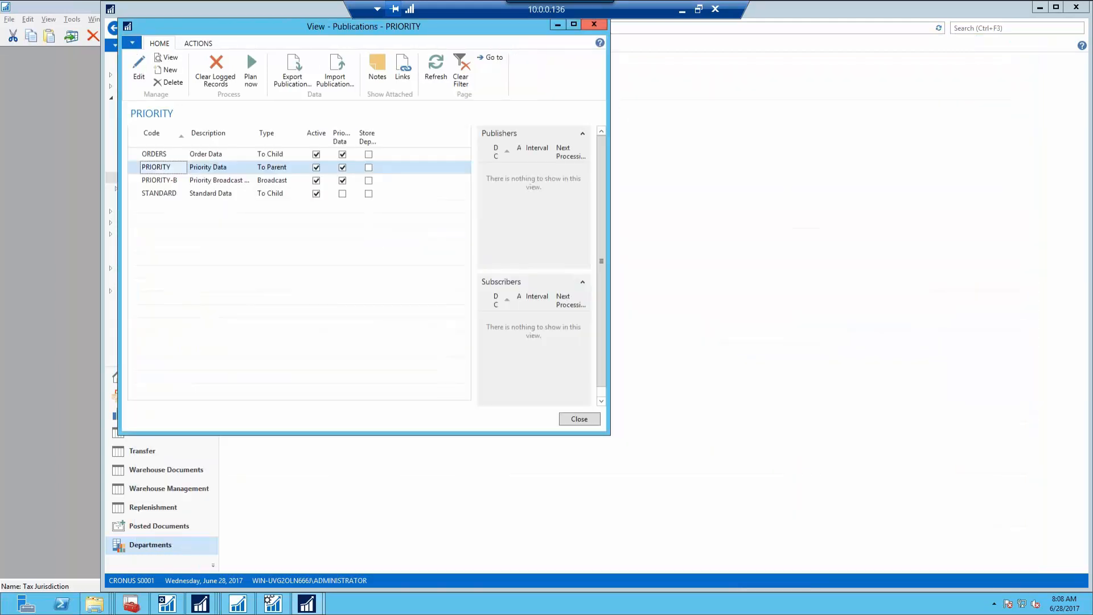
left_click(594, 25)
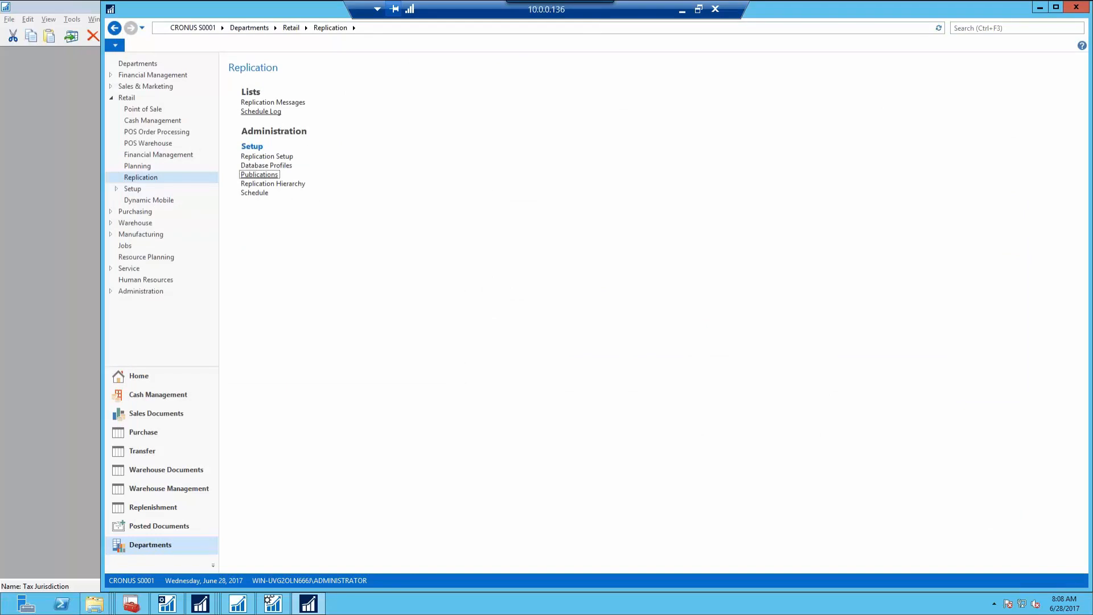
Run the PRIORITY job from the Schedule Log and refresh until it shows Processed
left_click(261, 111)
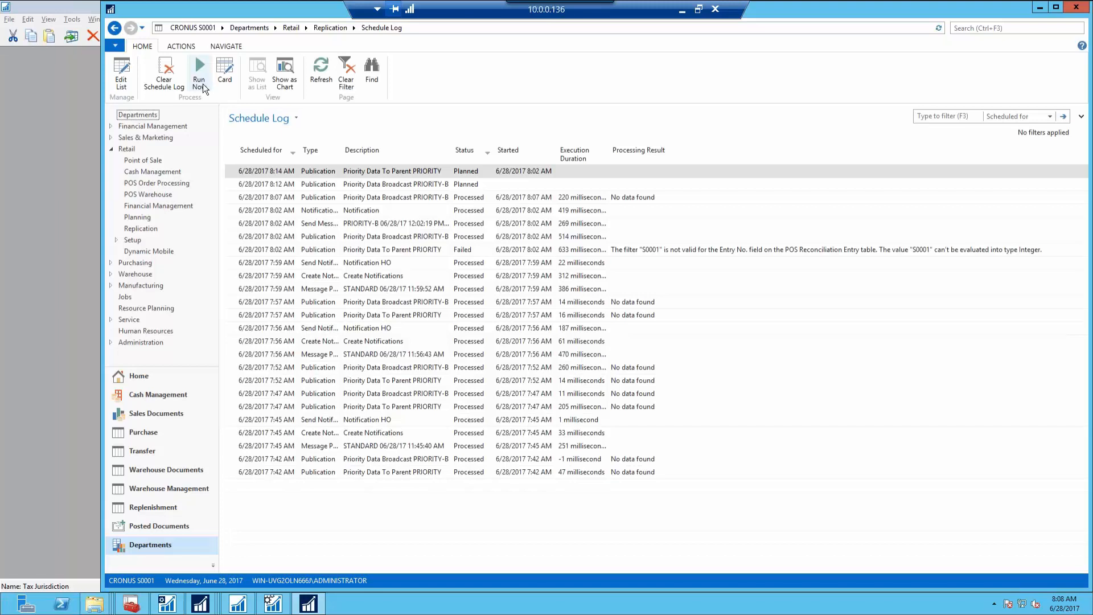
left_click(200, 80)
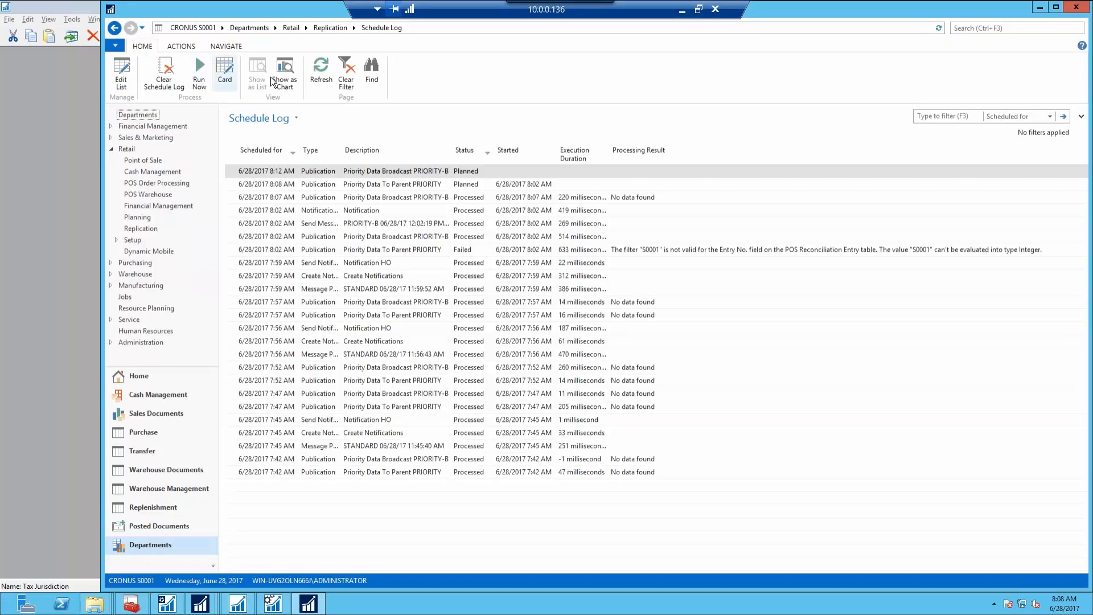
left_click(326, 71)
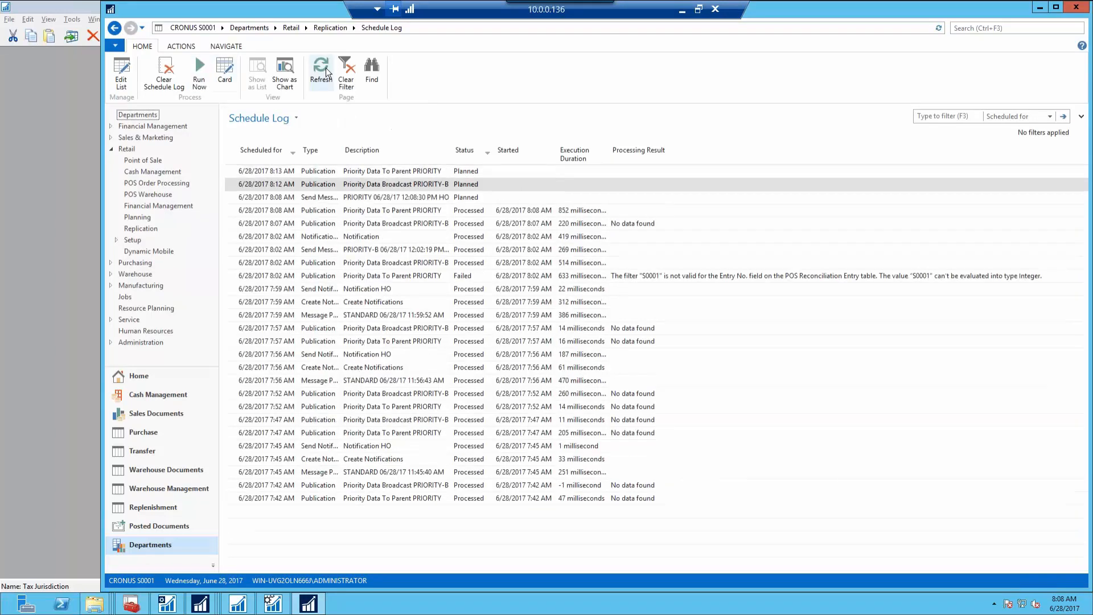
left_click(327, 71)
left_click(327, 71)
left_click(327, 71)
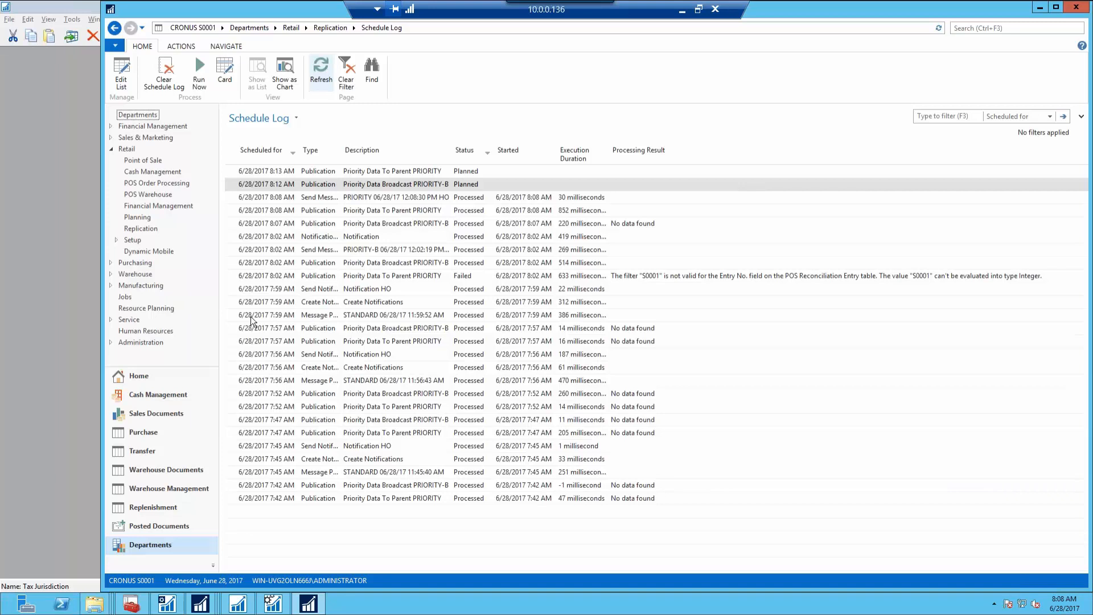
Close the leftover STANDARD publication card and publications list, then switch to the other NAV session
left_click(201, 604)
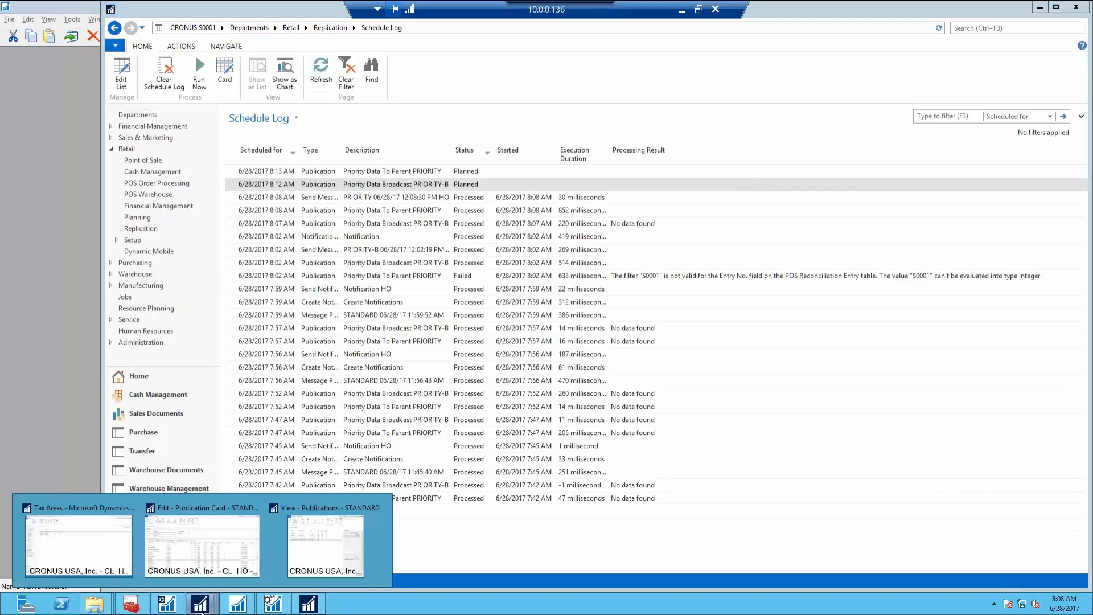
left_click(180, 546)
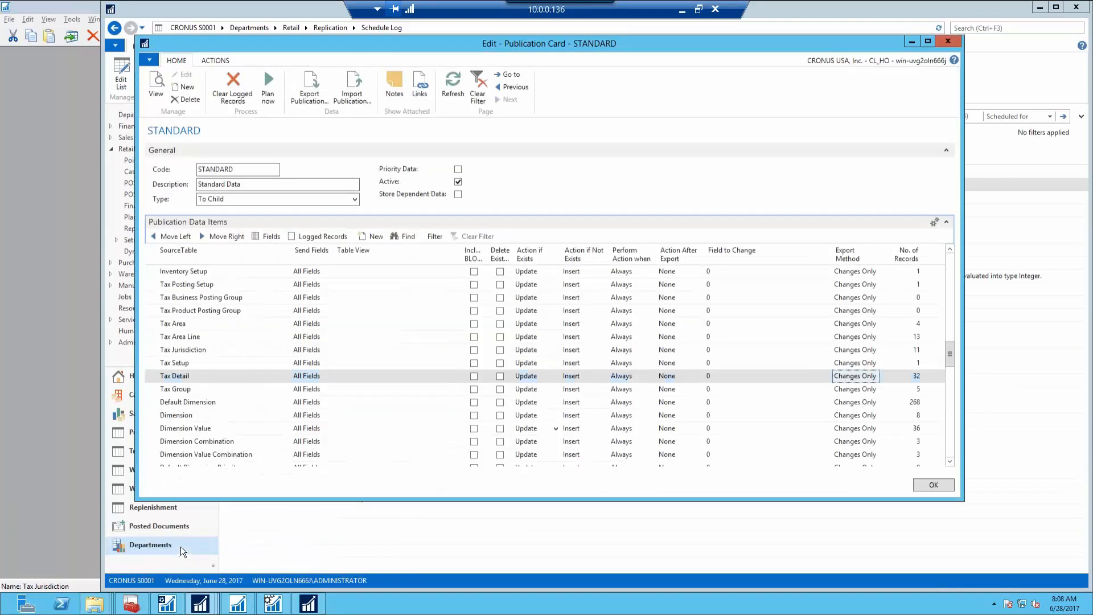
left_click(948, 41)
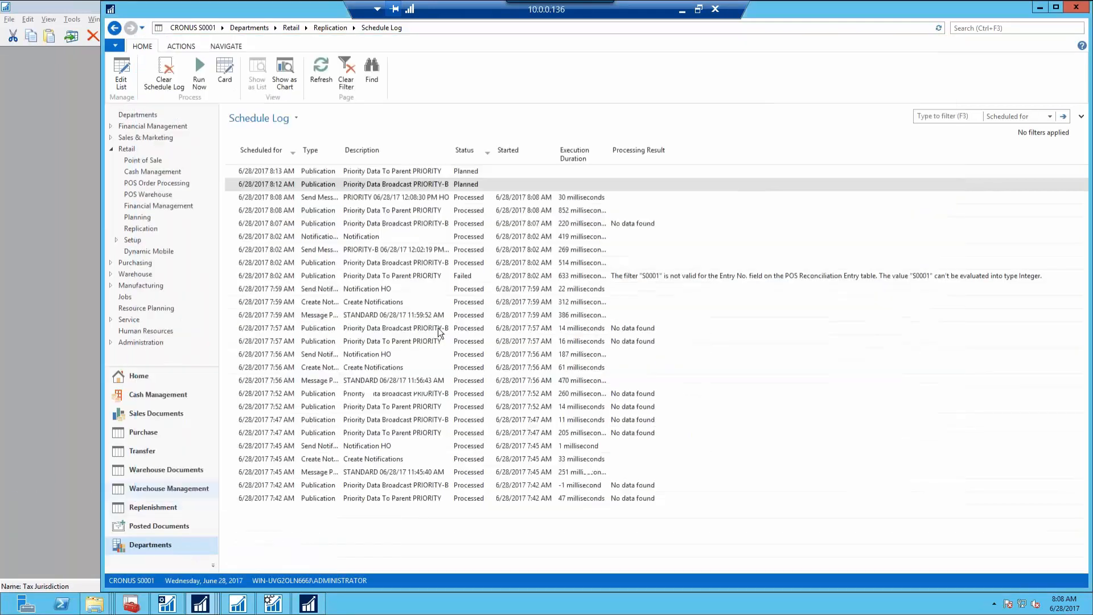
left_click(200, 603)
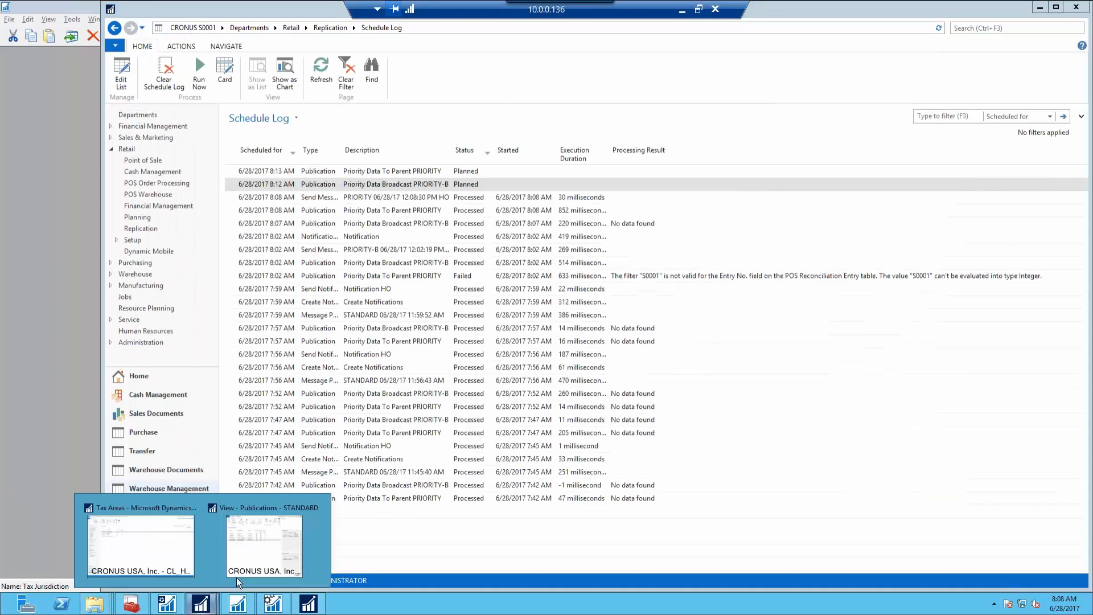
left_click(283, 563)
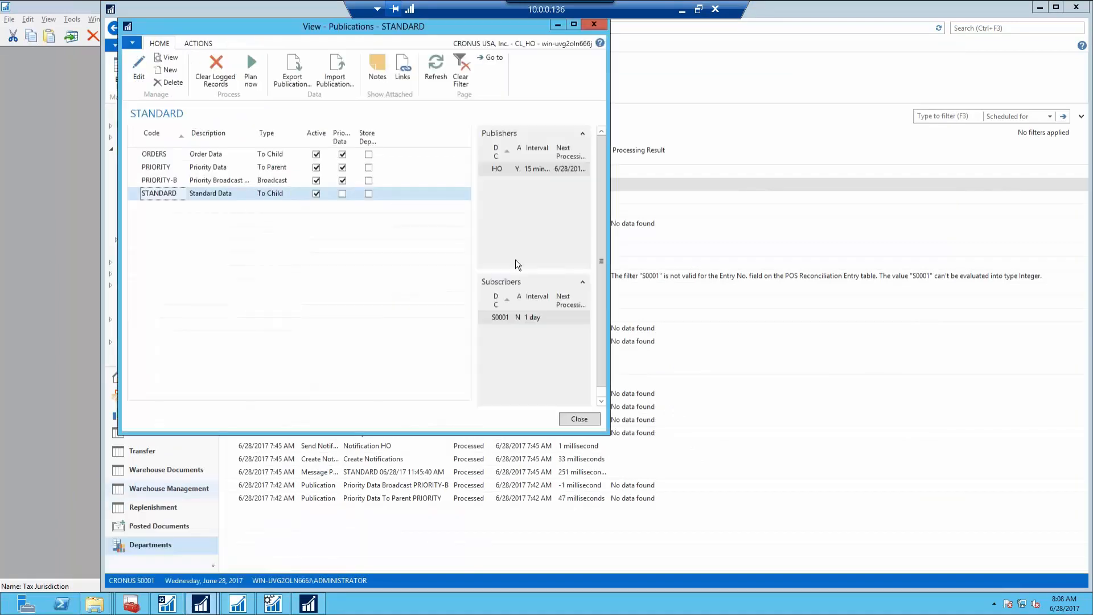
left_click(593, 25)
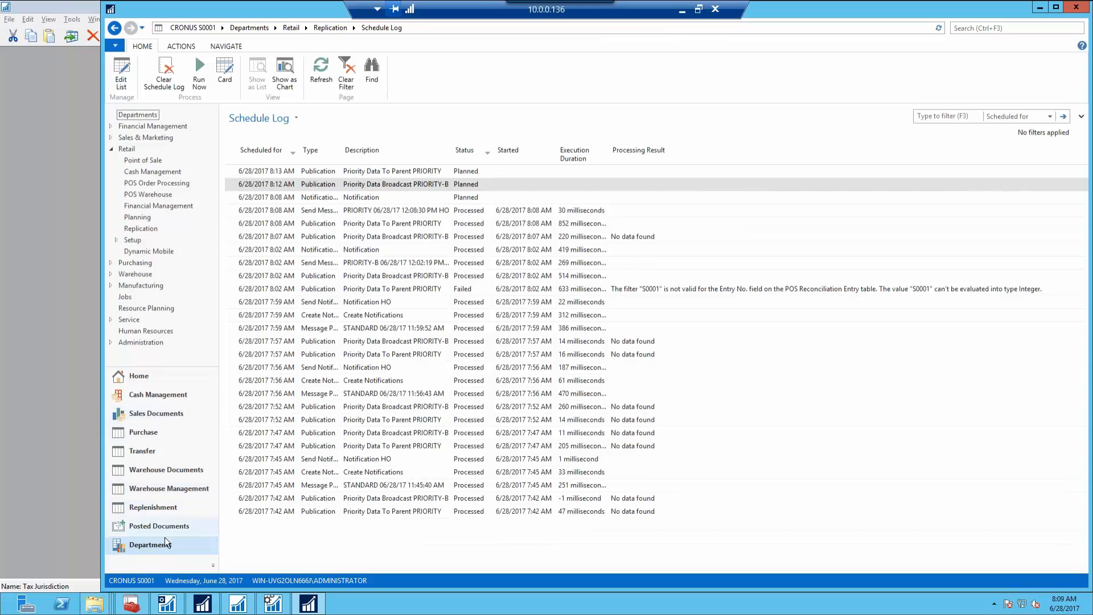
left_click(202, 603)
From Home, search 'posted pos doc' and open Posted POS Documents, showing S0001-0001 to S0001-0007
left_click(150, 511)
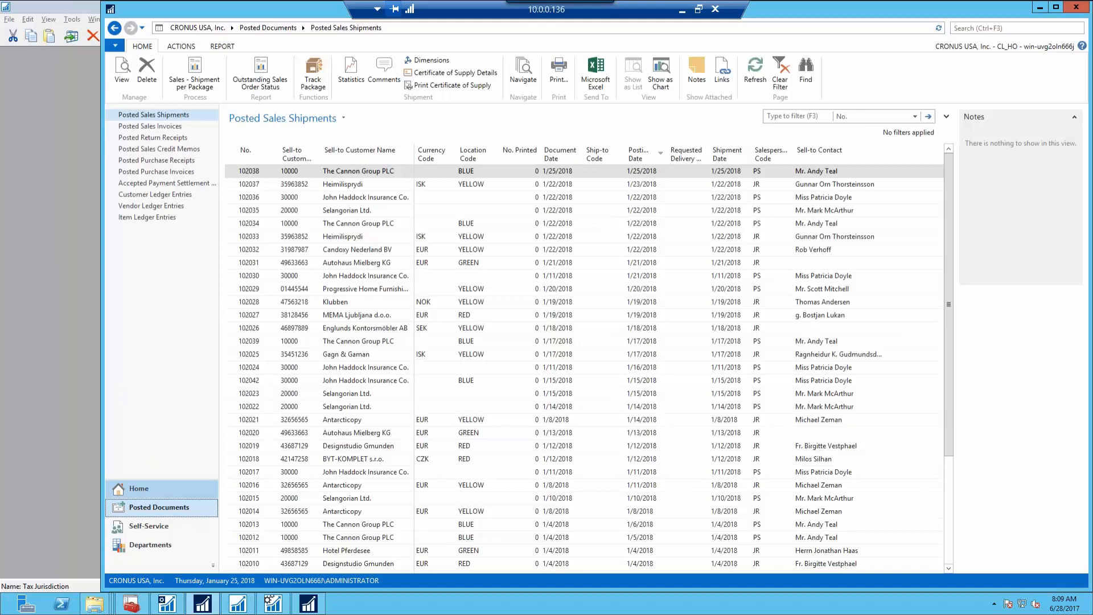
left_click(139, 488)
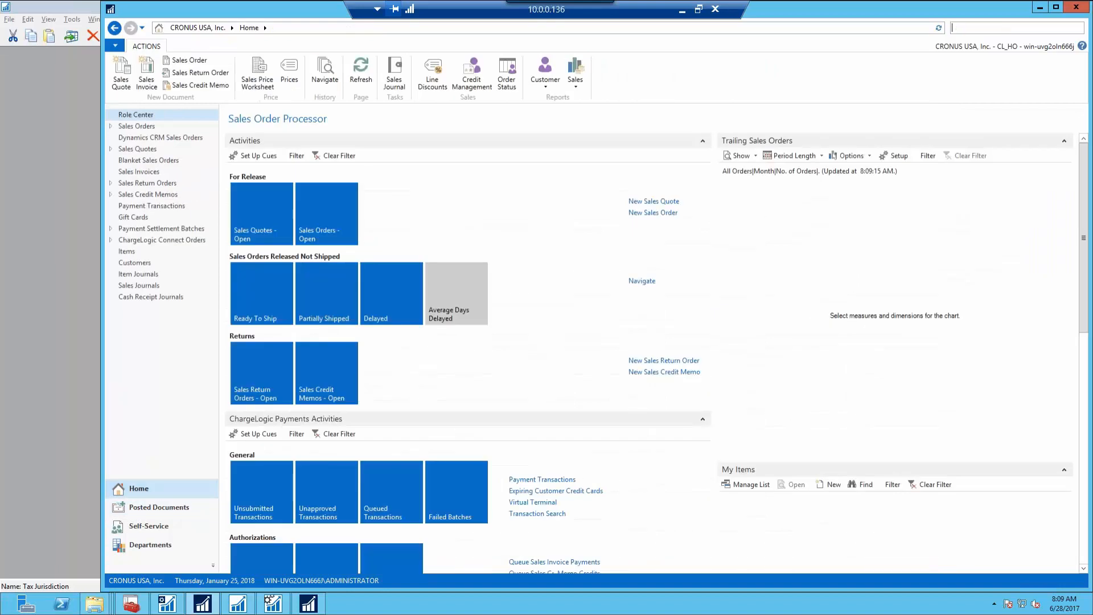
type("posted po")
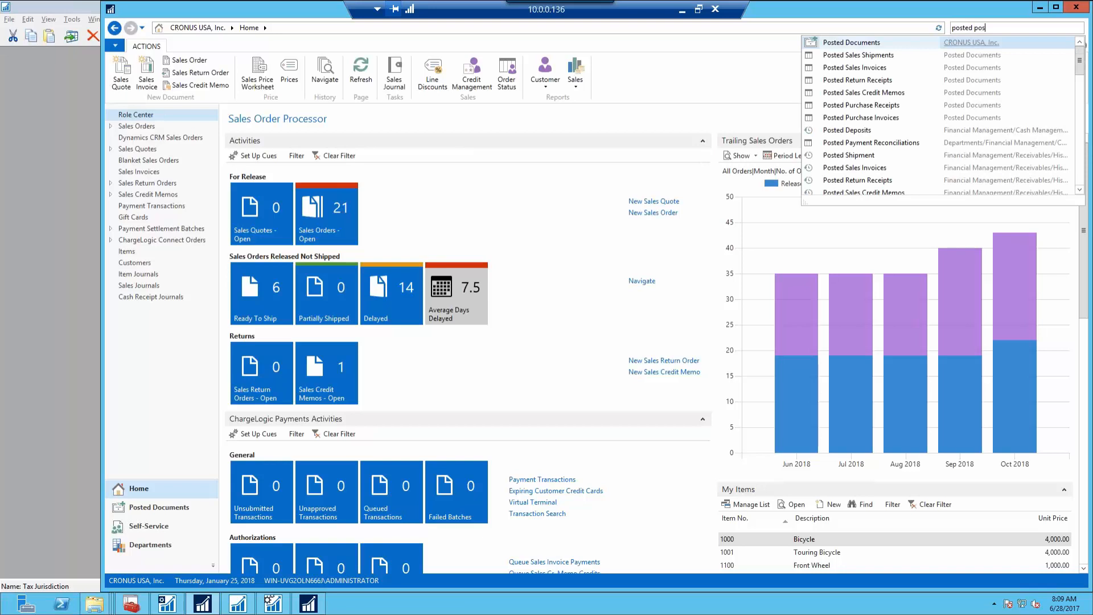
type("s doc")
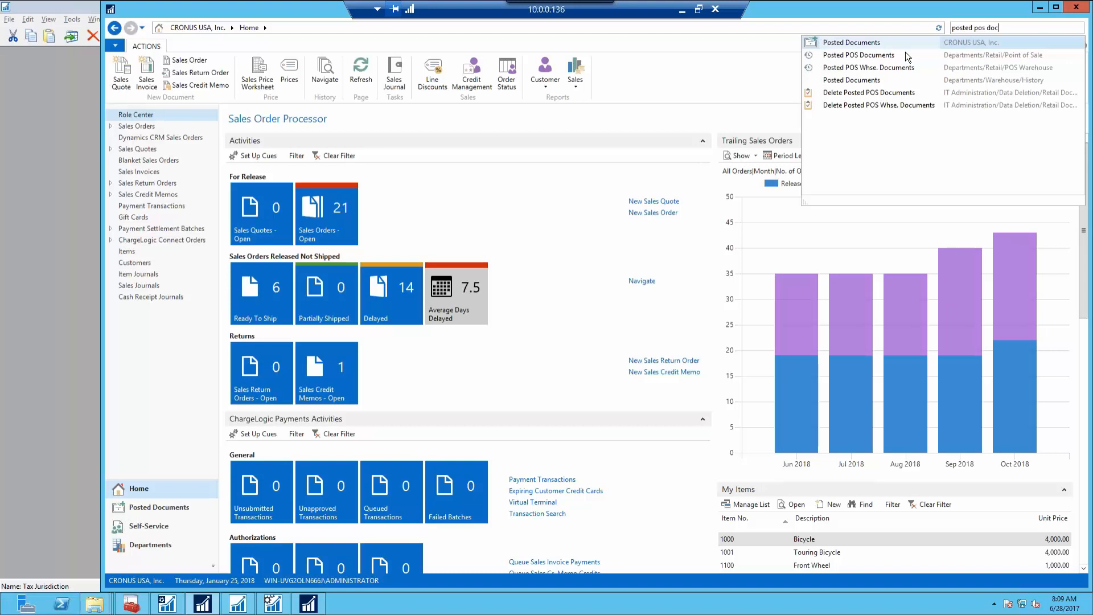
left_click(859, 55)
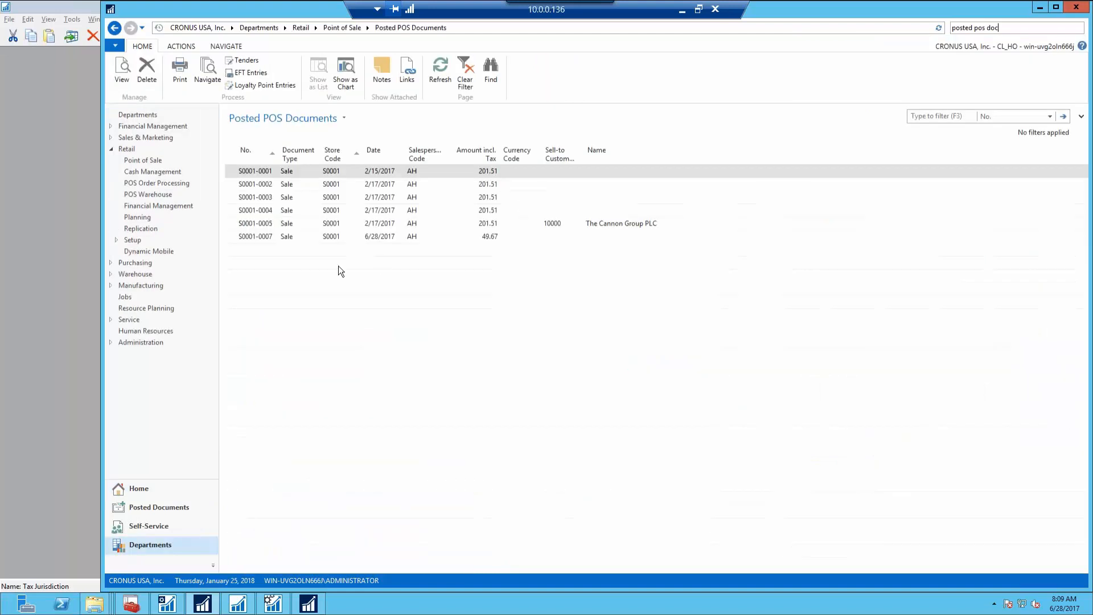
left_click(253, 235)
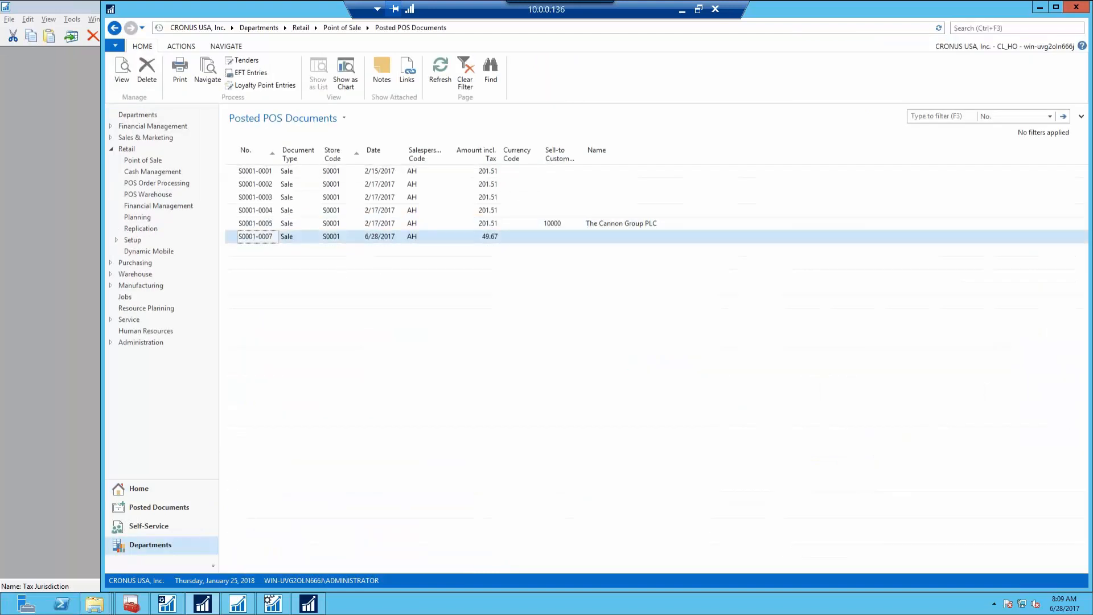
left_click(250, 243)
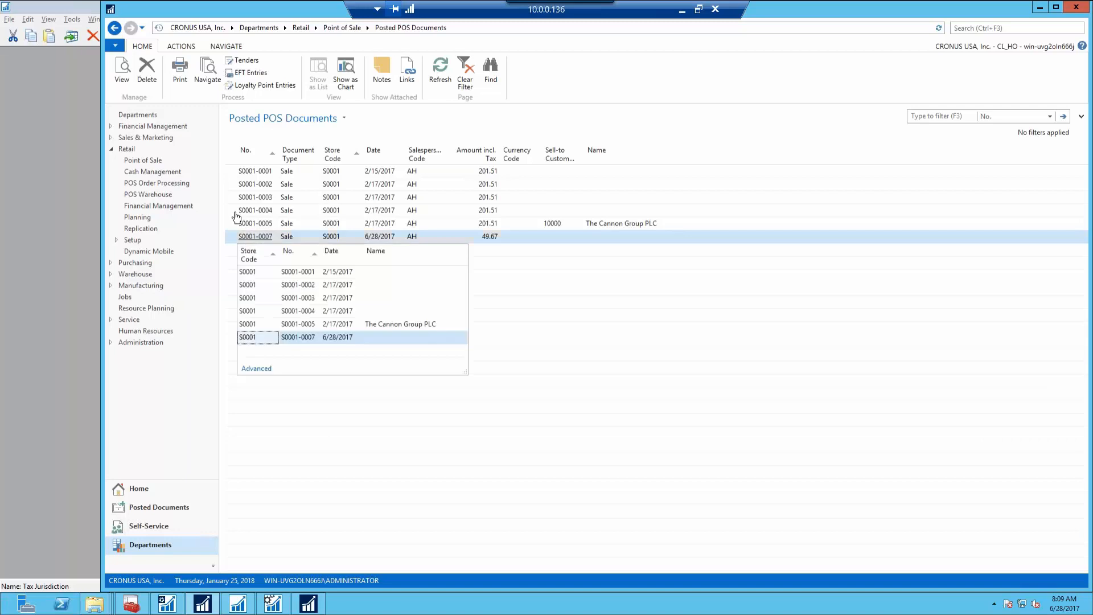
left_click(126, 81)
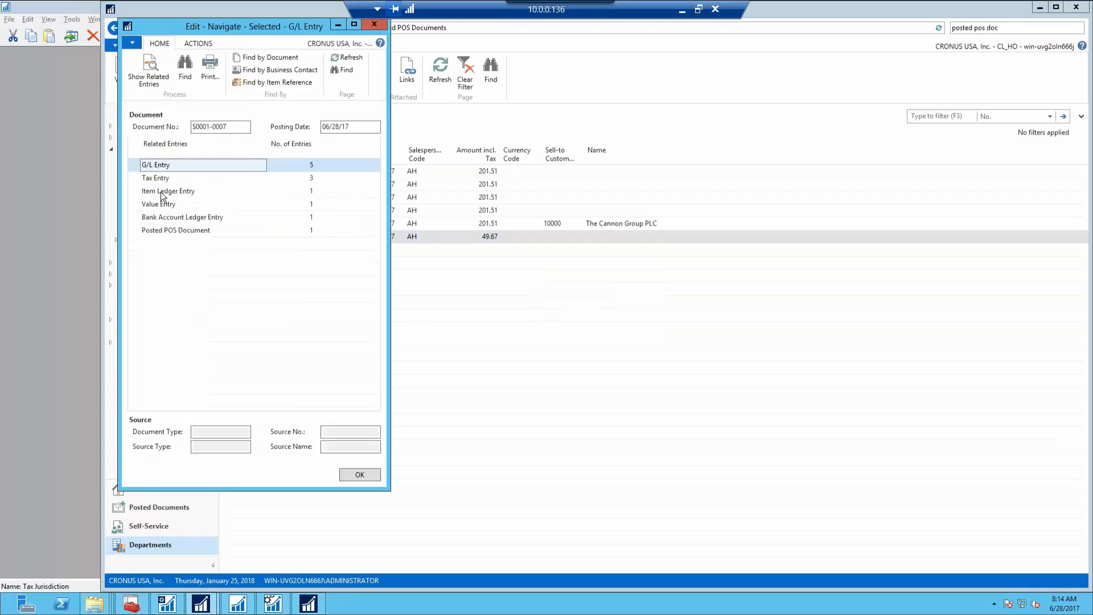
left_click(164, 194)
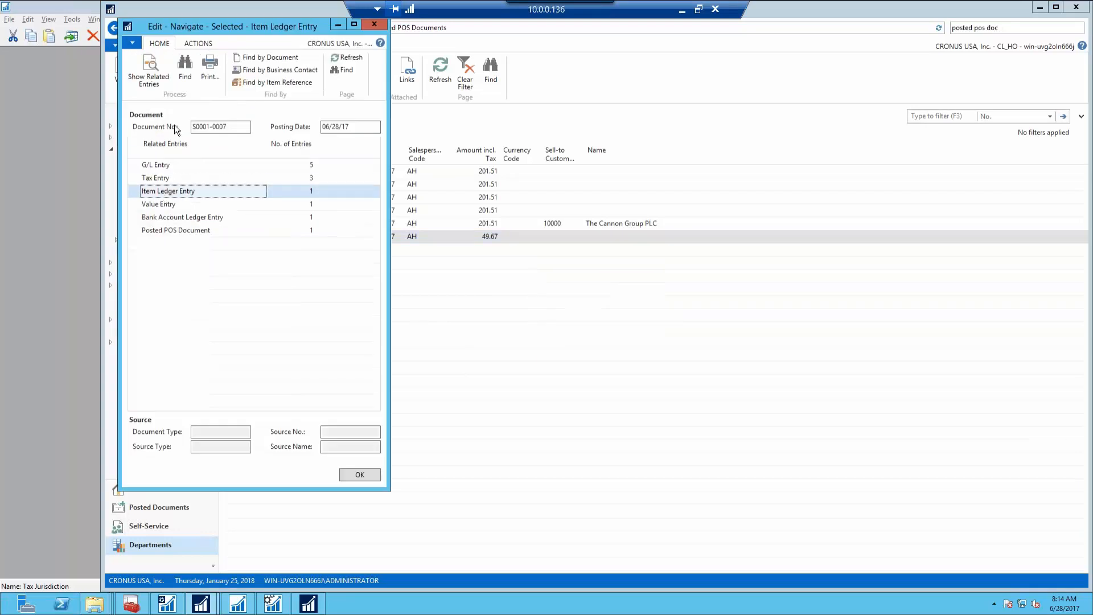
left_click(157, 76)
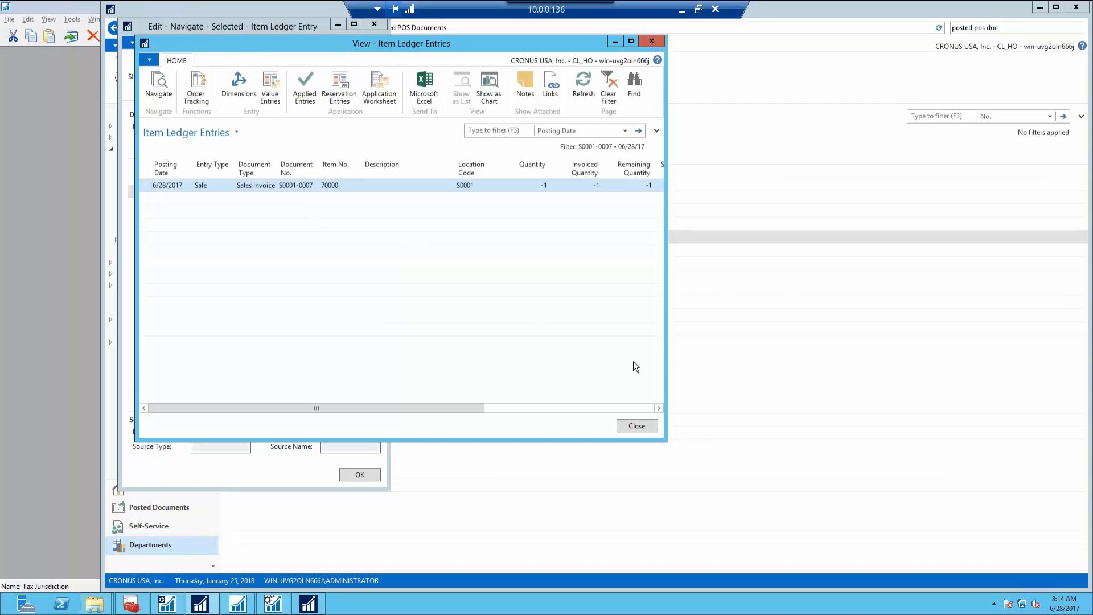
left_click(638, 427)
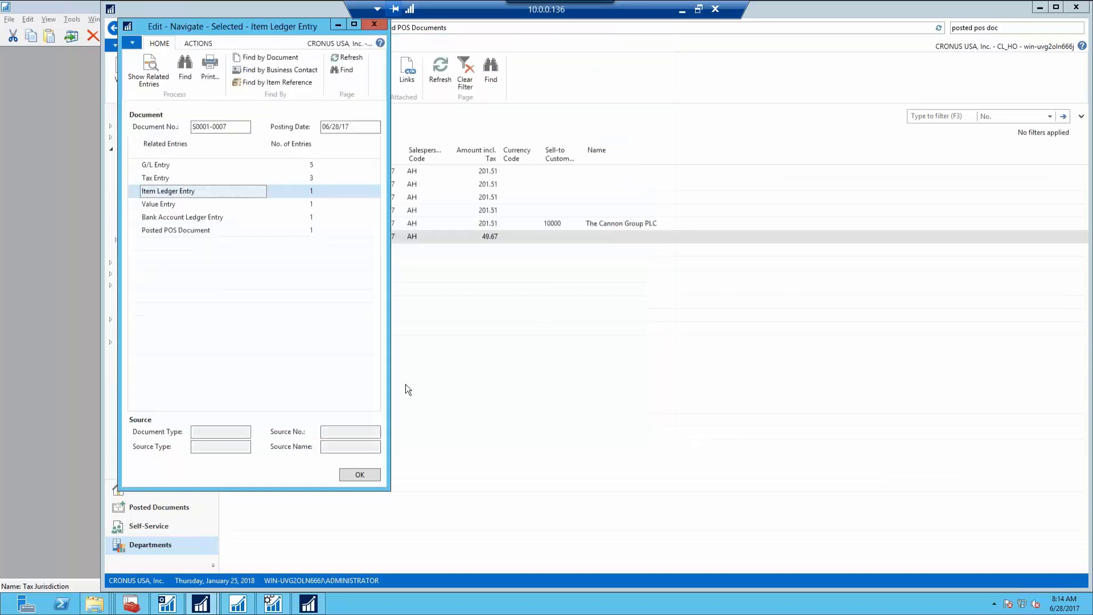
left_click(355, 473)
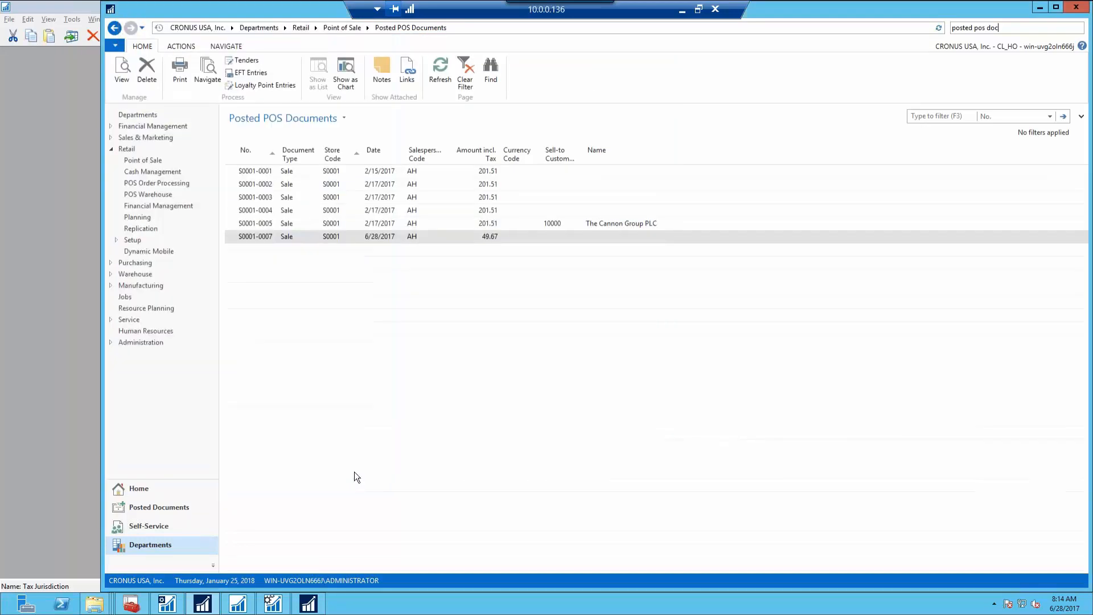